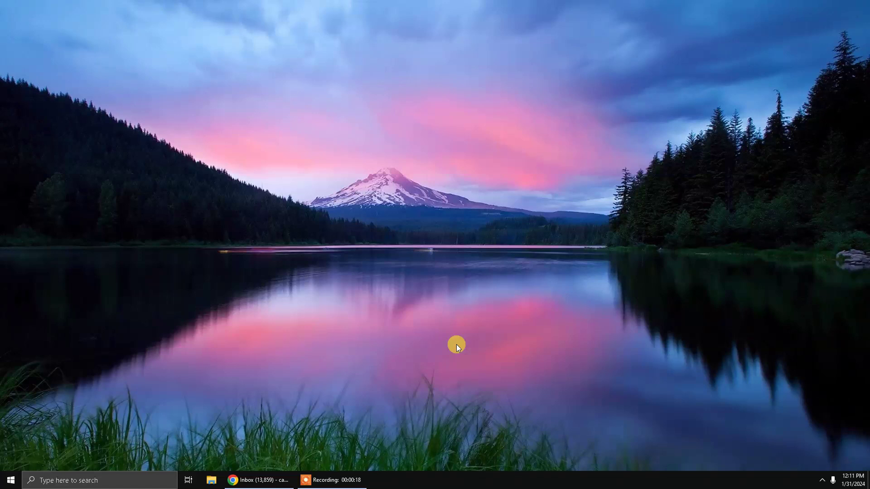
Show the hidden desktop icons and launch FL Studio 21 from the desktop
right_click(353, 153)
mouse_move(421, 160)
click(491, 216)
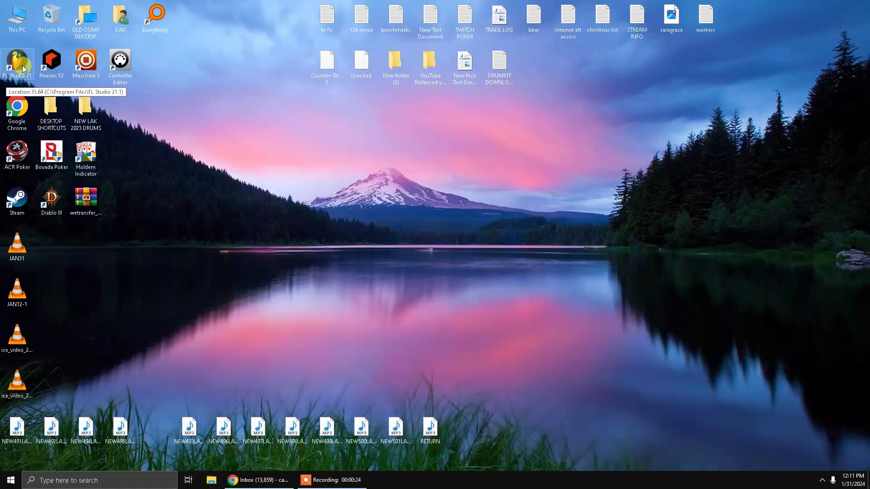
double_click(17, 63)
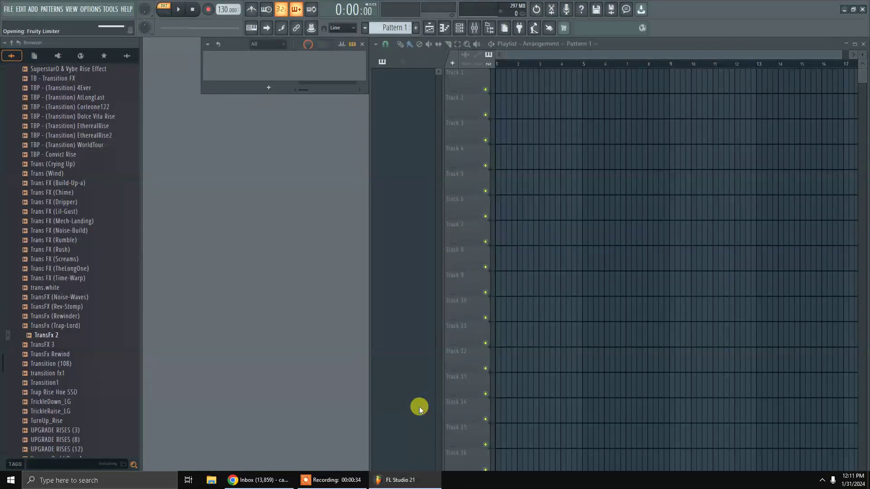
Switch to the Icecream Screen Recorder controls and turn on the webcam overlay
click(319, 483)
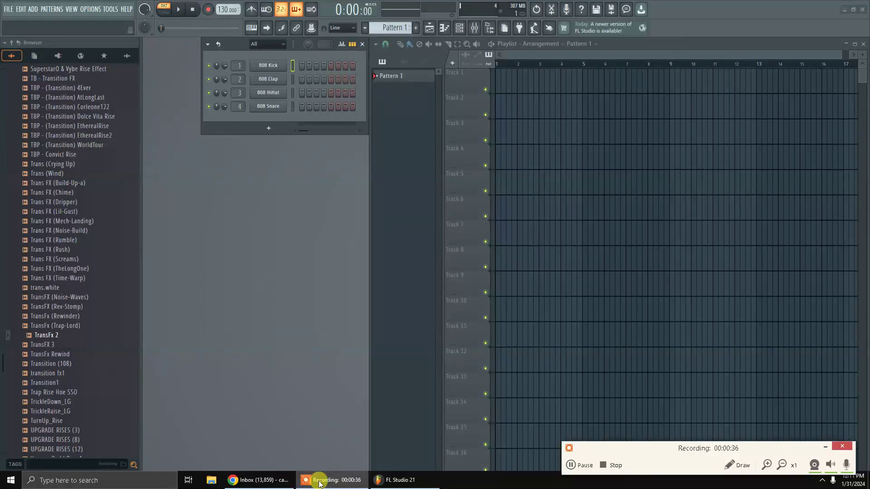
click(814, 466)
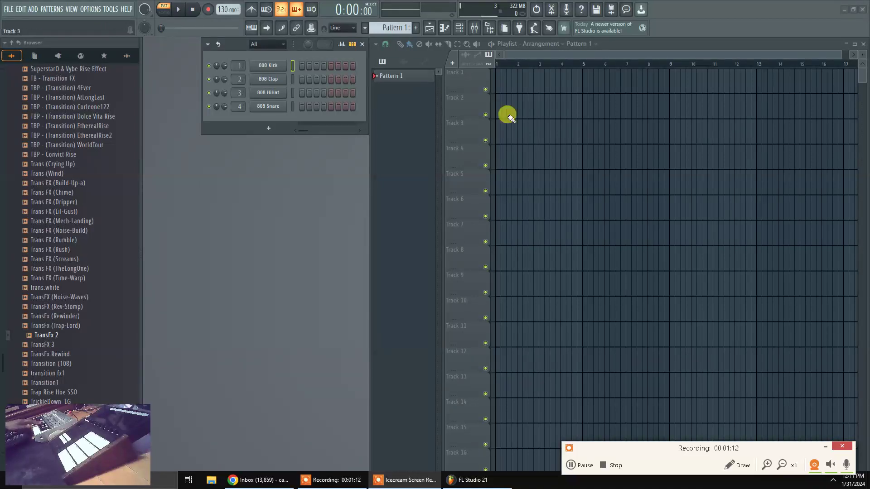
Close FL Studio and launch FL Studio 21 again from the desktop
click(863, 8)
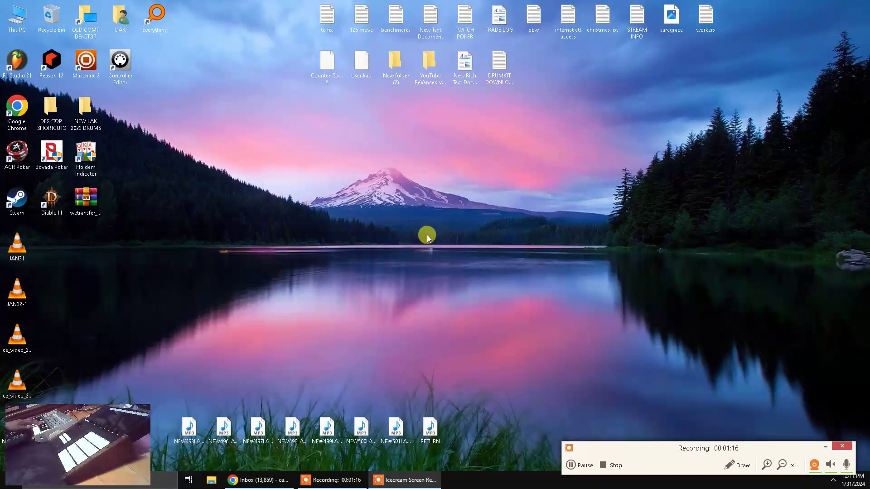
right_click(407, 240)
key(Escape)
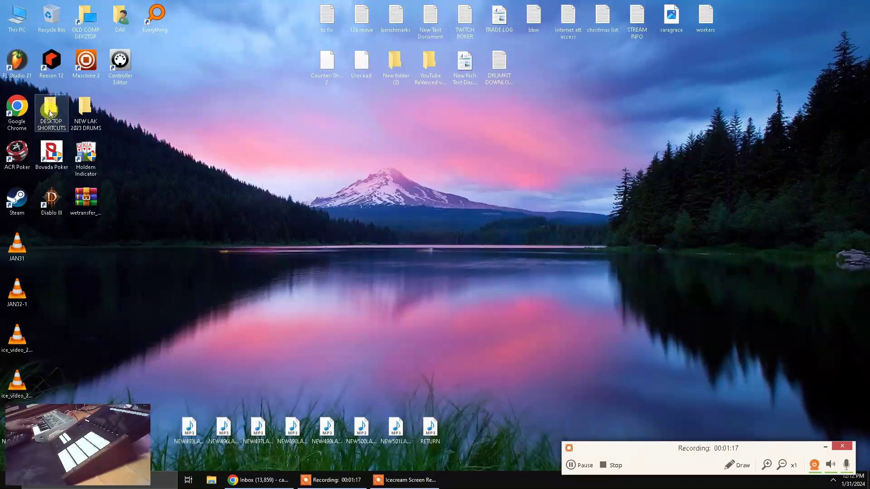
double_click(18, 75)
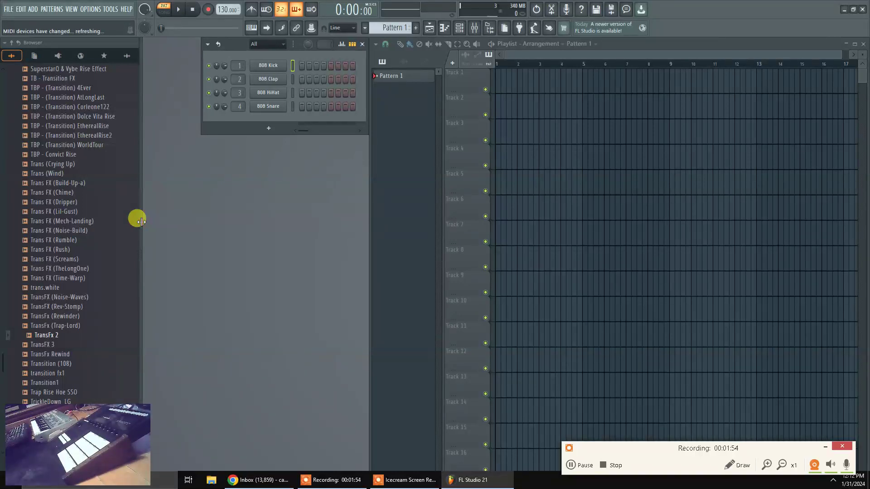
Close the Playlist, and move the Channel rack lower and widen it to show all steps of the pattern
click(863, 44)
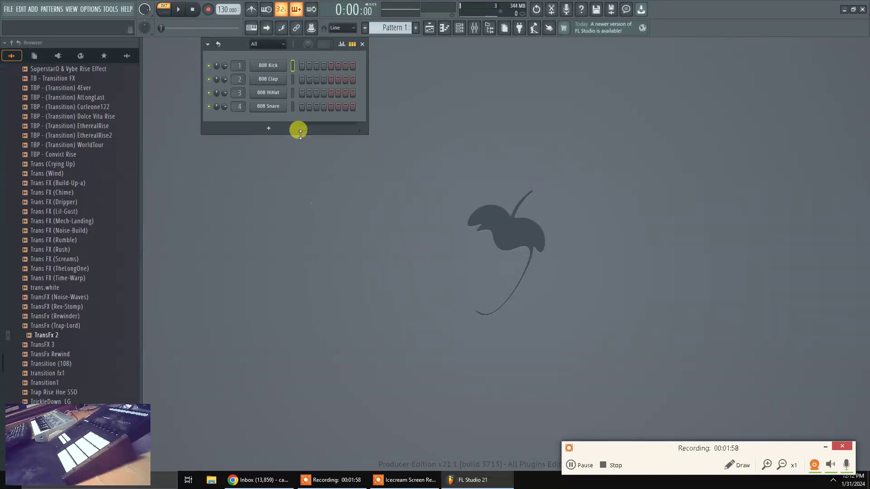
drag(233, 53, 244, 118)
drag(376, 200, 643, 214)
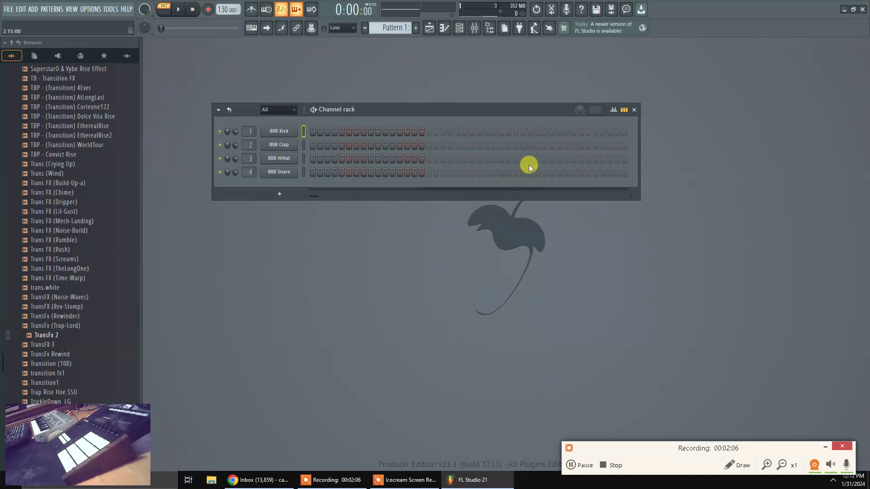
Add a Maschine 2 instrument channel and move its plugin window clear of the browser
click(276, 193)
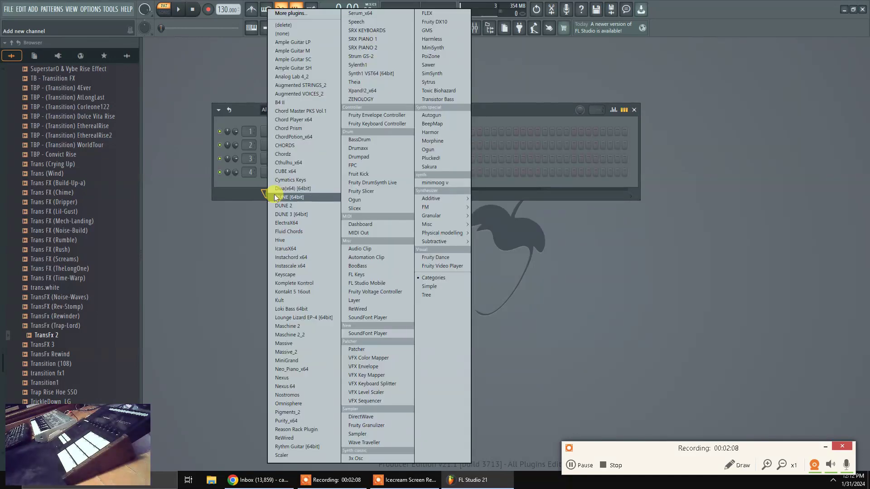
click(286, 326)
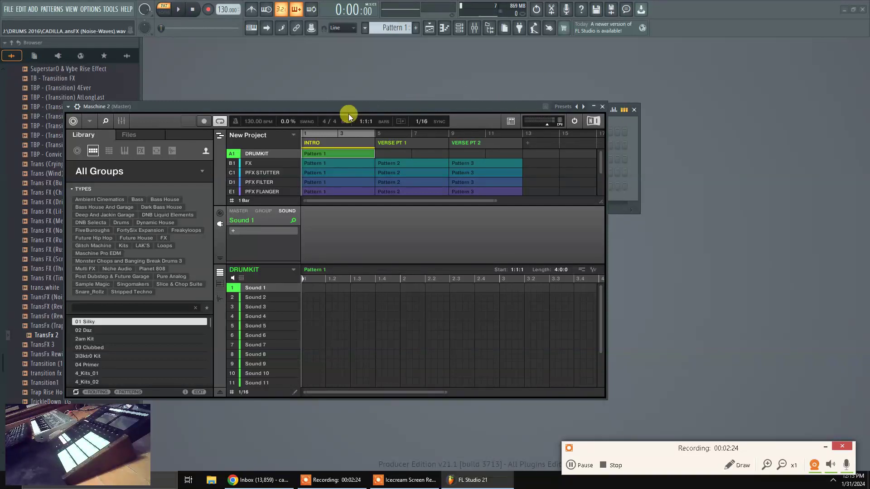
drag(397, 104, 488, 79)
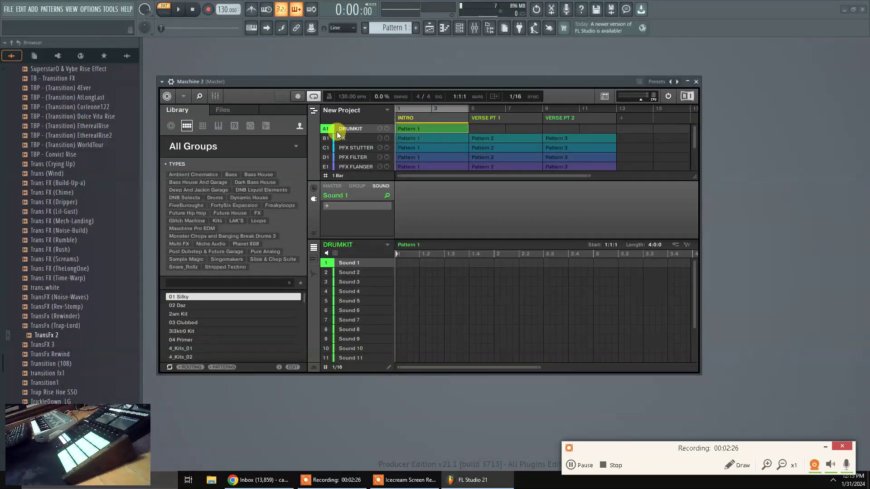
Look through Maschine's group list, from the PFX STUTTER group down to PERFORM FX and back up
click(354, 149)
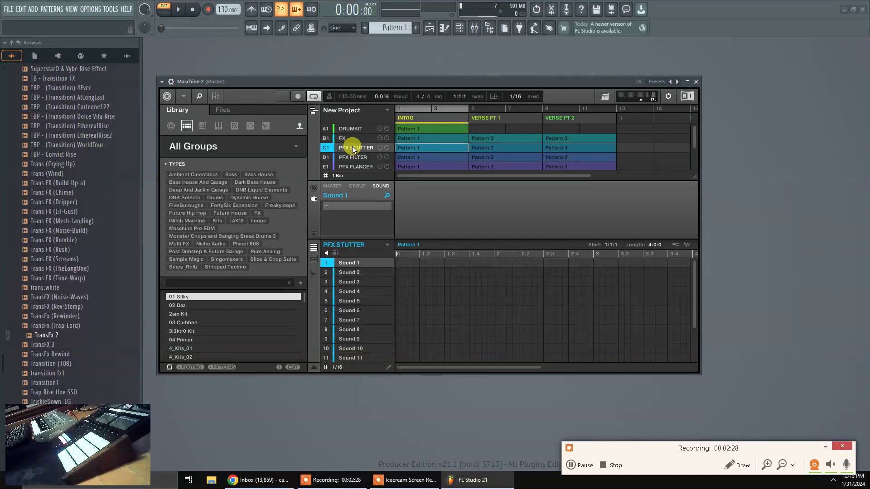
scroll(353, 146, down, 1)
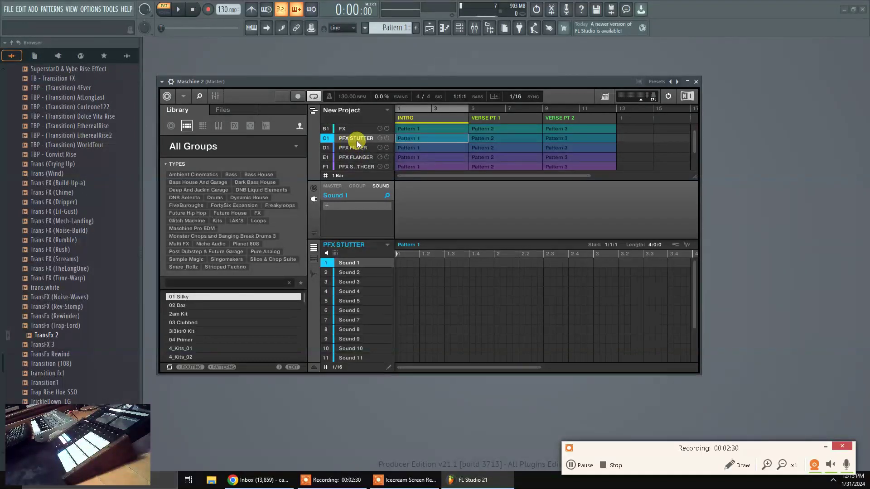
click(358, 157)
click(358, 145)
click(356, 138)
click(358, 146)
click(356, 140)
scroll(356, 148, down, 3)
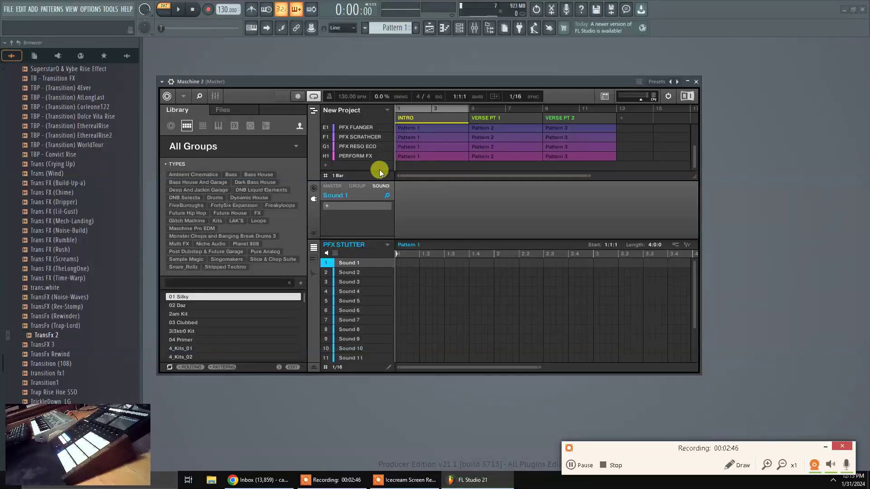
scroll(339, 153, up, 4)
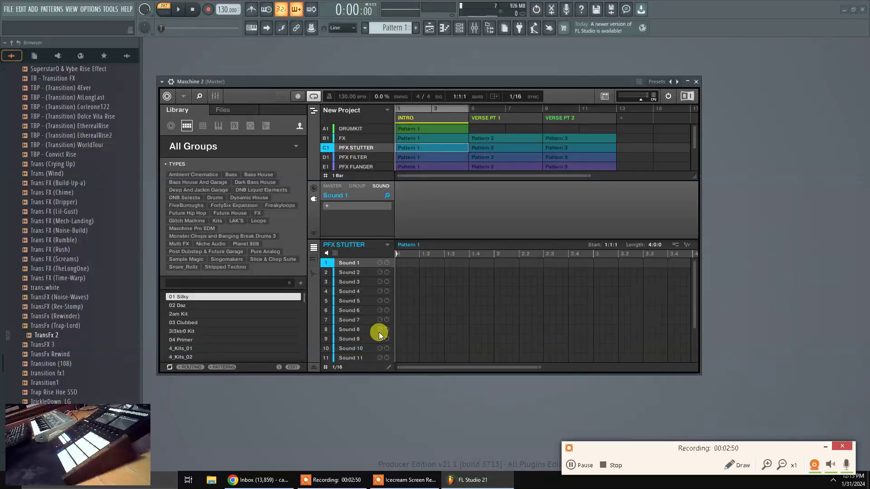
Select the DRUMKIT group in Maschine and shift the plugin window further away from the browser
click(341, 128)
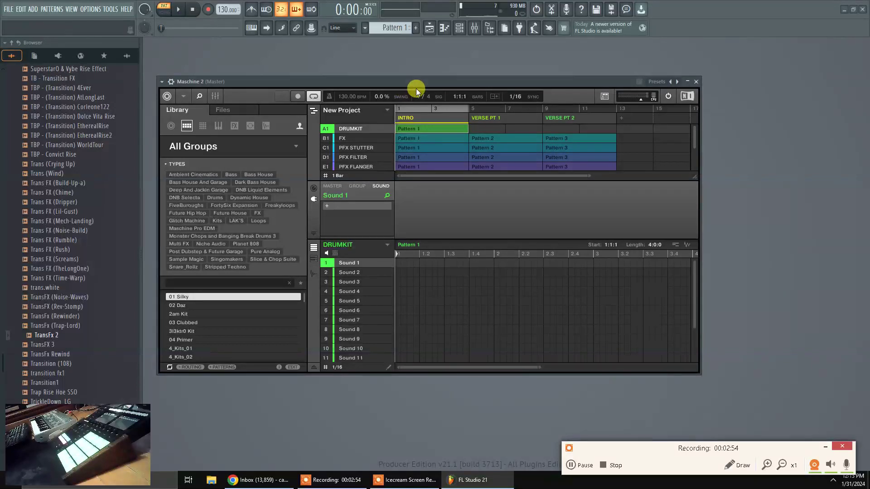
drag(413, 80, 472, 79)
click(228, 80)
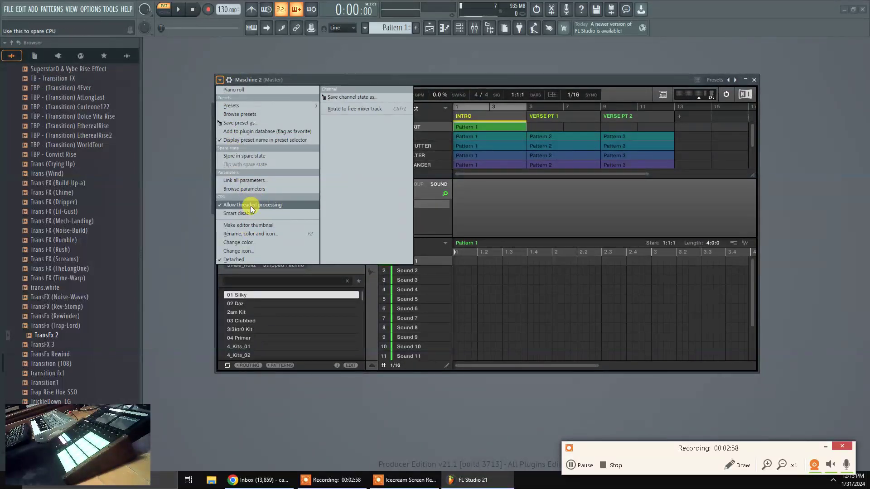
click(198, 190)
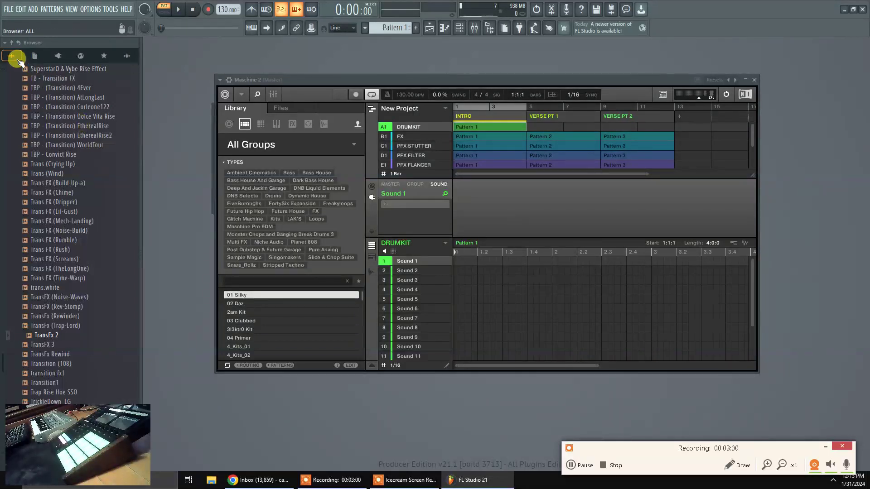
Collapse the browser tree and open the PERC folder inside CADILLAKTRACKZ KIT 2017
click(11, 42)
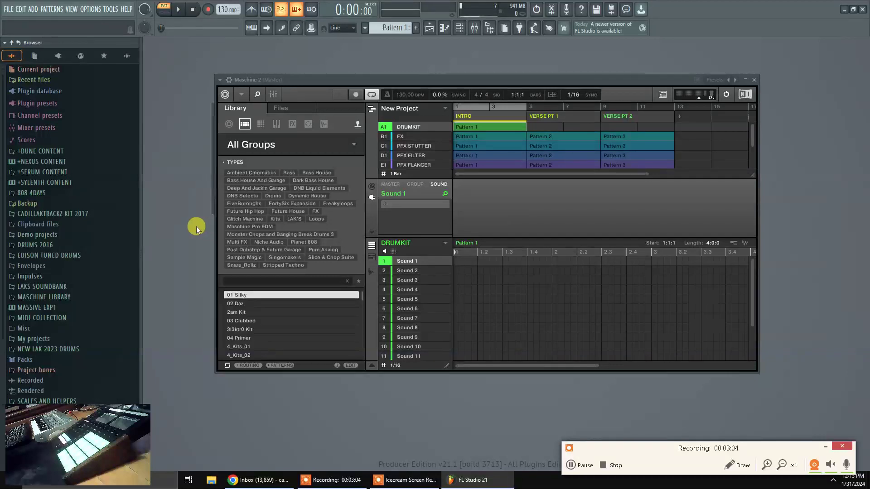
click(54, 213)
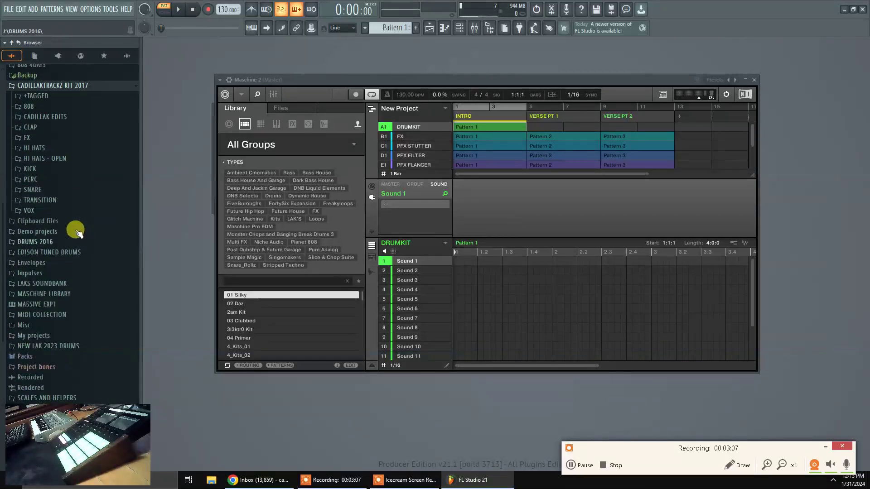
click(31, 179)
Audition percussion samples and load MD (Random Perc) - 1 into Sound 14 of Maschine's DRUMKIT group
scroll(75, 285, down, 5)
scroll(75, 285, down, 10)
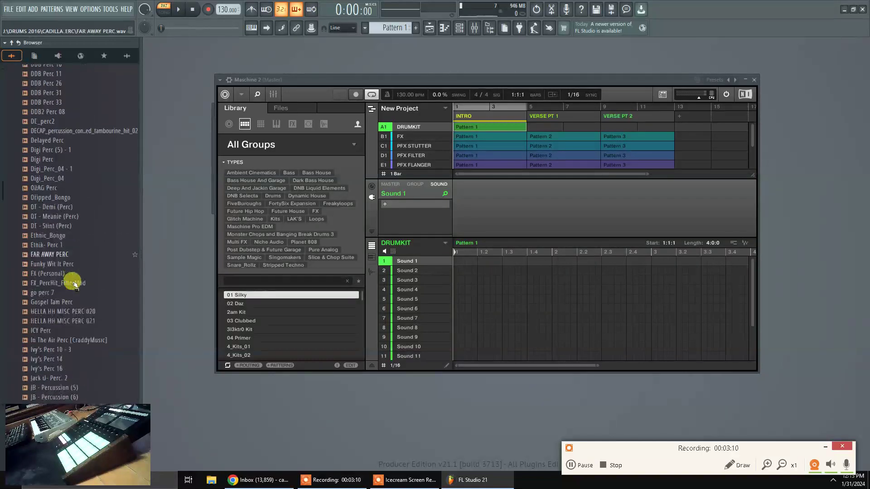
click(71, 281)
click(68, 339)
click(75, 368)
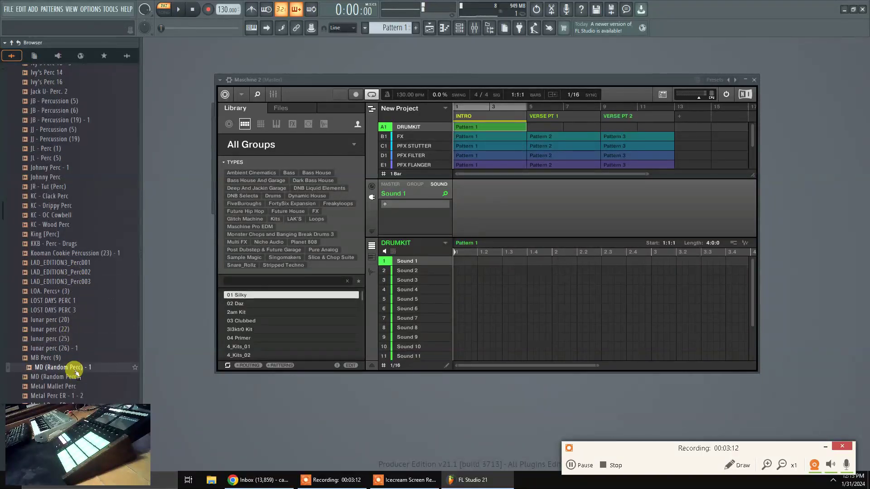
scroll(72, 360, down, 8)
click(77, 149)
click(81, 139)
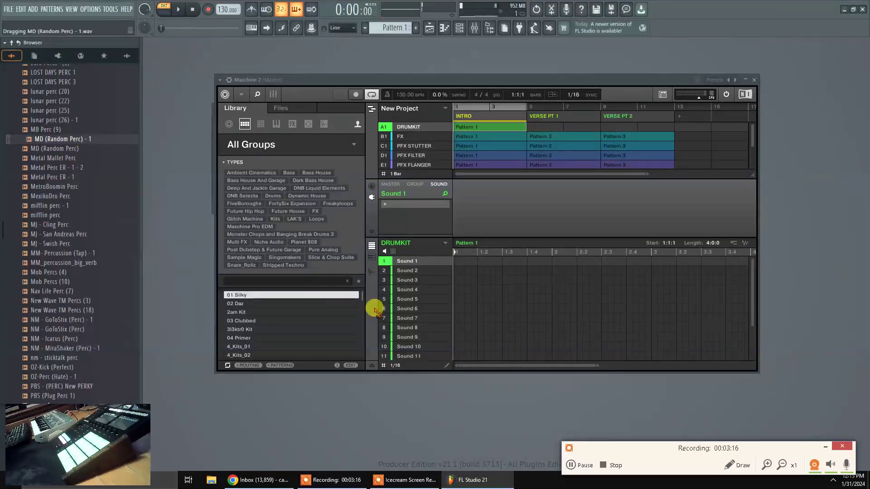
scroll(410, 350, down, 3)
drag(407, 357, 426, 335)
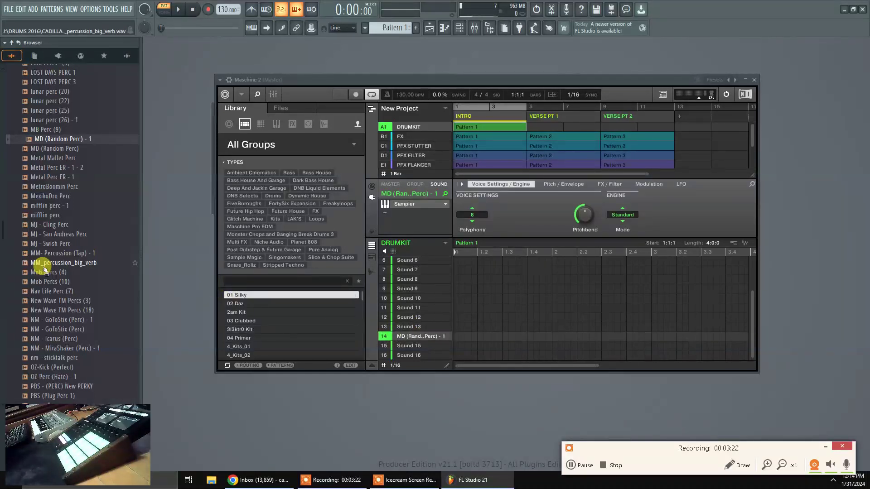
Look through the remaining PERC samples and the drum kit folders in DRUMS 2016
scroll(63, 294, down, 15)
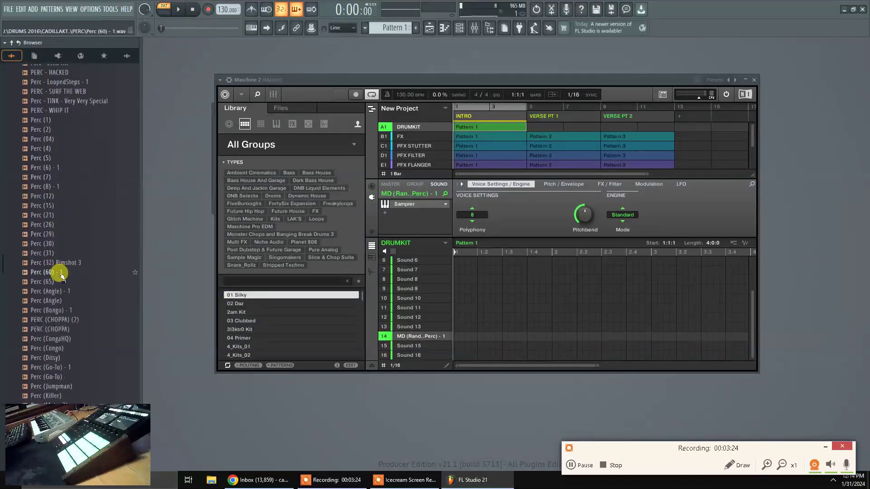
scroll(59, 296, down, 20)
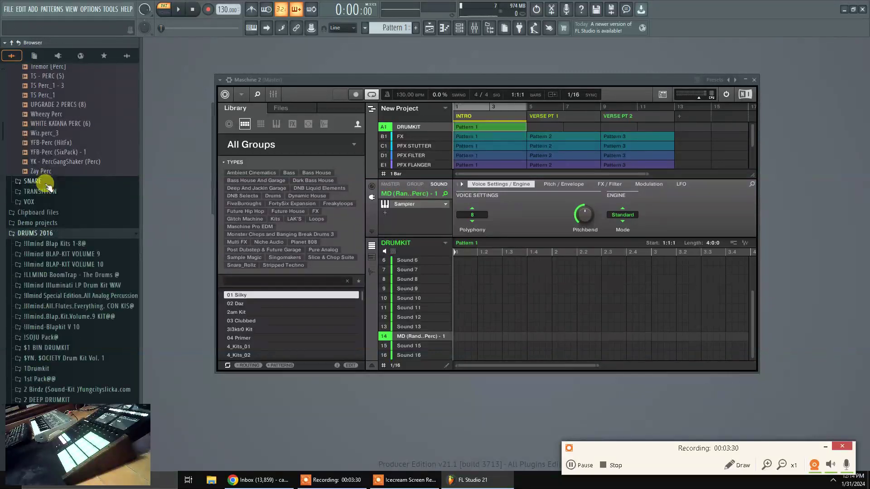
scroll(58, 214, down, 10)
scroll(62, 219, down, 15)
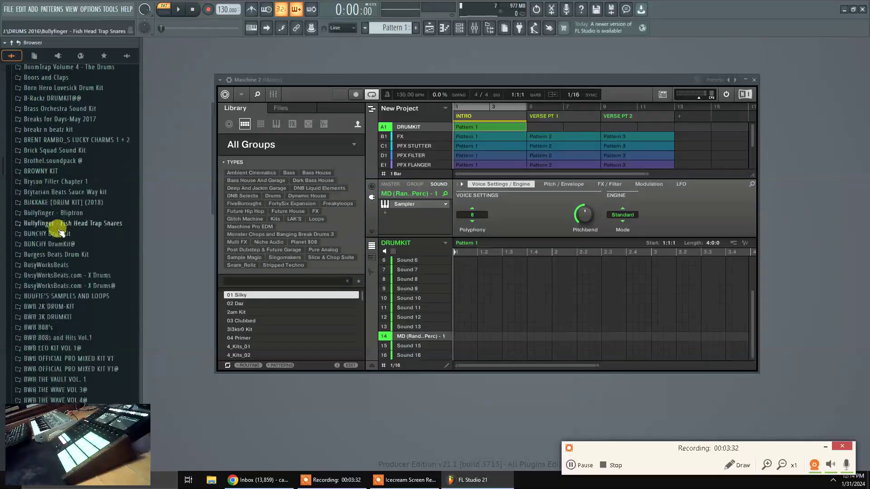
scroll(56, 232, down, 9)
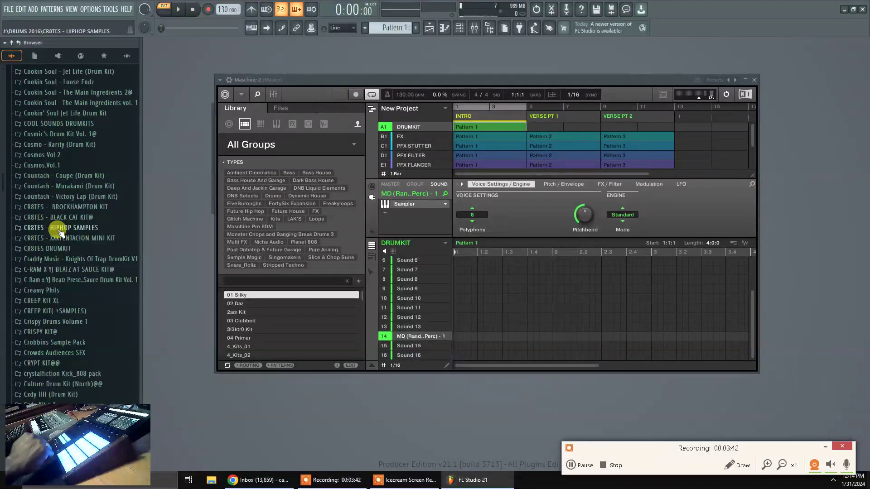
scroll(59, 232, up, 15)
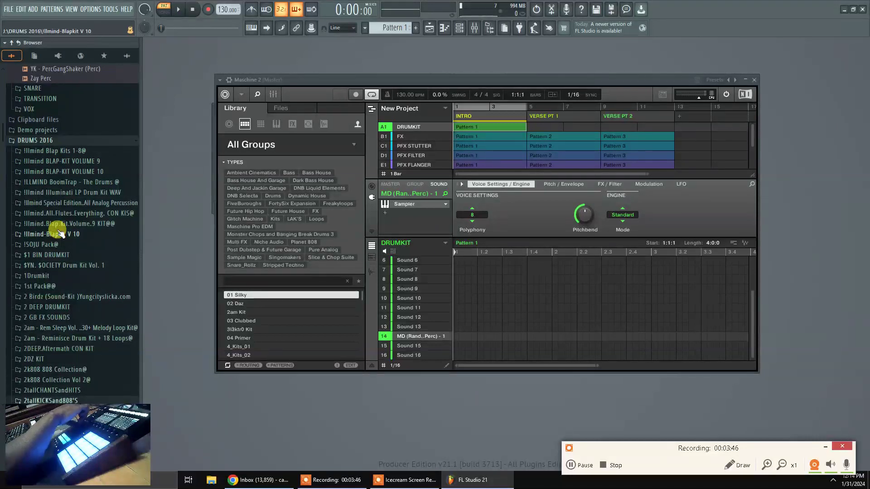
scroll(59, 232, down, 1)
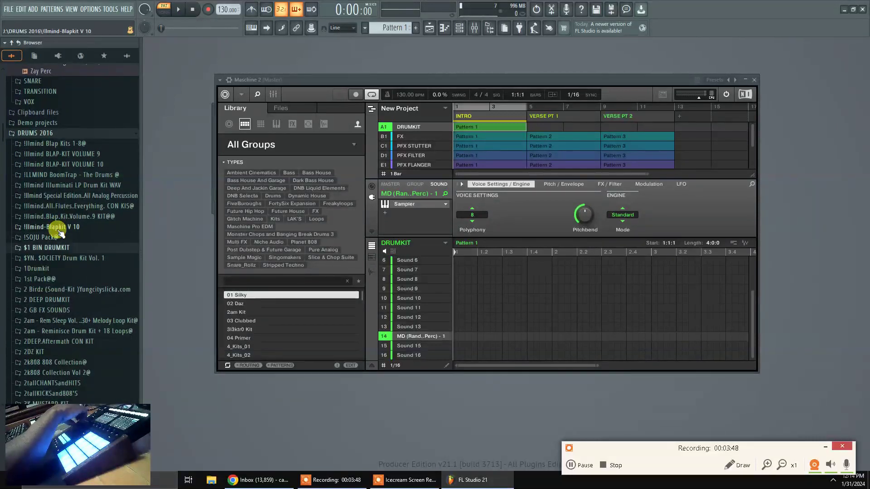
Open the 3K MUSTARD PERC folder inside 3K MUSTARD KIT in the DRUMS 2016 library
scroll(59, 231, down, 8)
key(Down)
key(Down)
key(Down)
key(Down)
scroll(59, 231, down, 1)
key(Right)
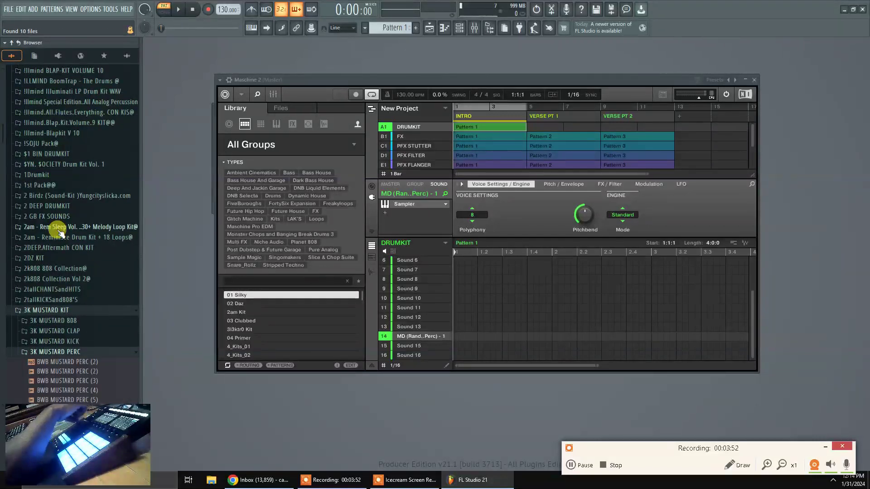
Audition the BWB MUSTARD PERC samples in the 3K MUSTARD PERC folder, stopping on BWB MUSTARD PERC (4)
scroll(59, 231, down, 9)
key(Down)
key(Up)
key(Up)
key(Up)
key(Up)
key(Down)
key(Down)
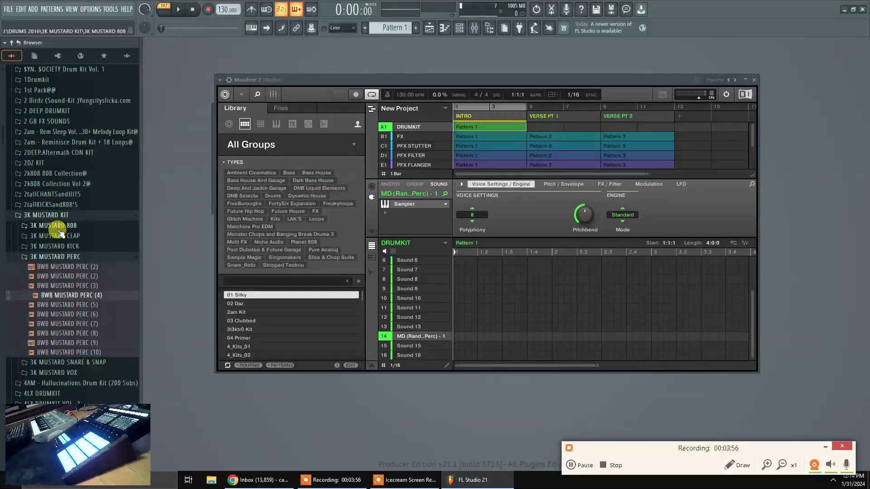
Minimize the Maschine 2 plugin window and select the Maschine 2 channel in the Channel rack
click(745, 81)
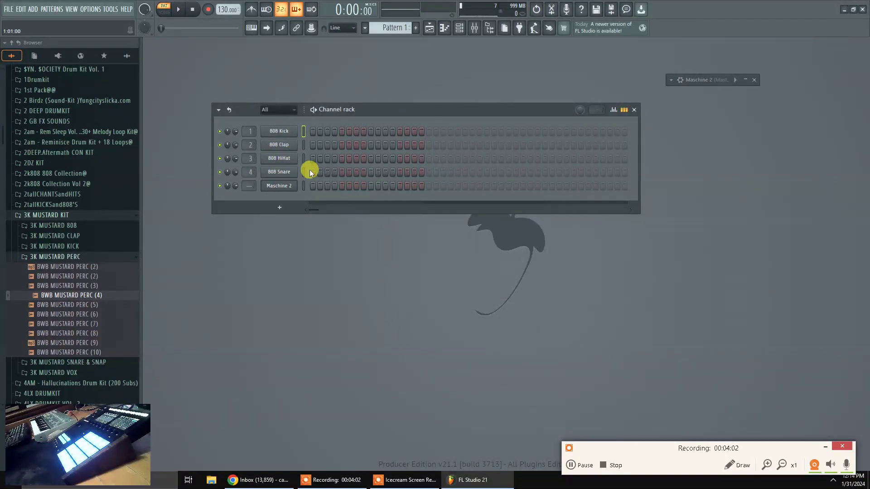
click(275, 190)
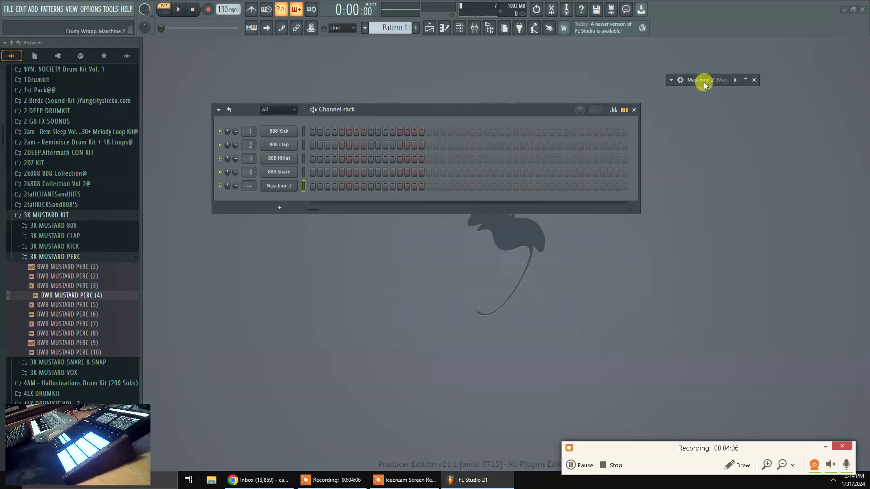
Restore the minimized Maschine 2 plugin window and move it next to the browser so it is fully visible
click(714, 81)
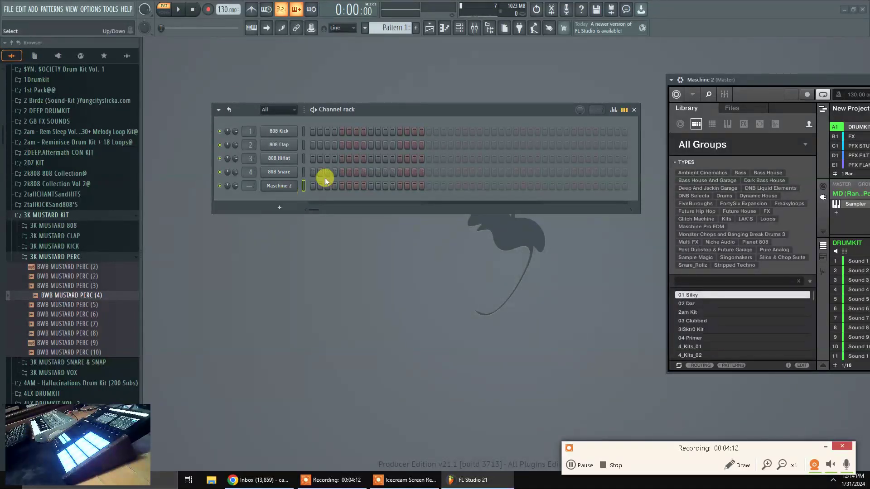
drag(760, 82, 309, 90)
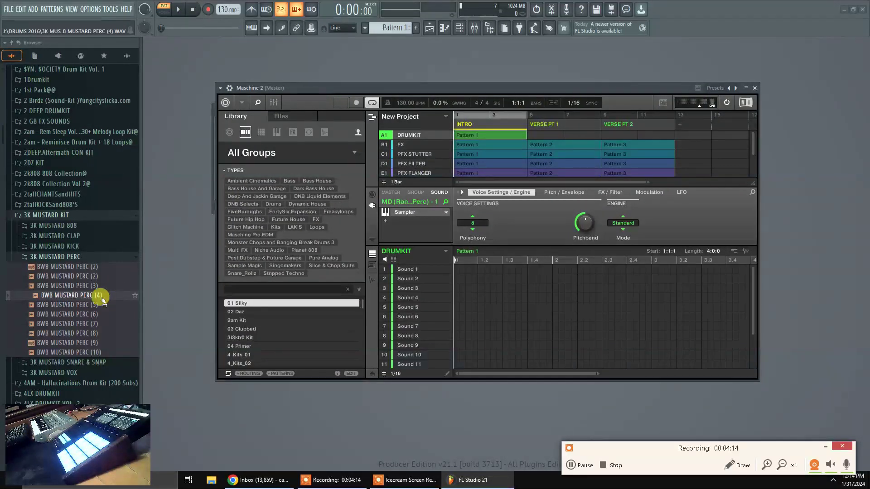
Audition more BWB MUSTARD PERC samples in the 3K MUSTARD PERC folder, including numbers (6), (7) and (10)
scroll(102, 299, down, 6)
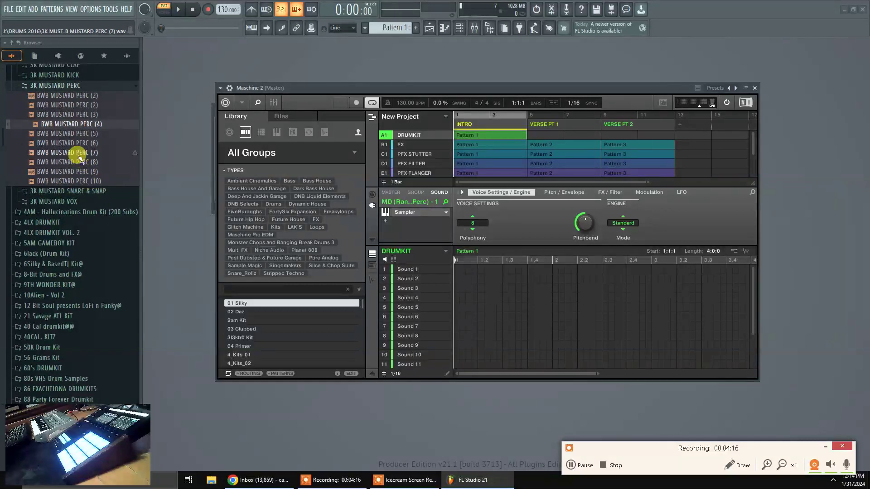
click(80, 157)
click(73, 180)
click(71, 142)
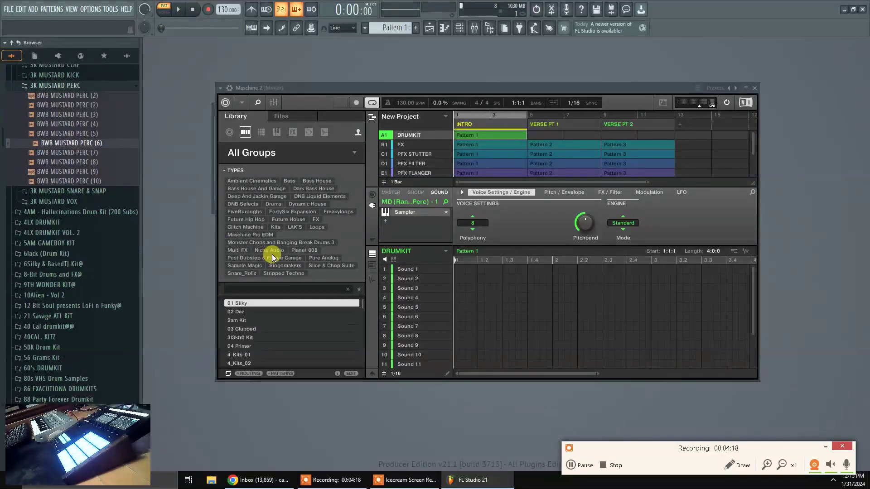
click(73, 114)
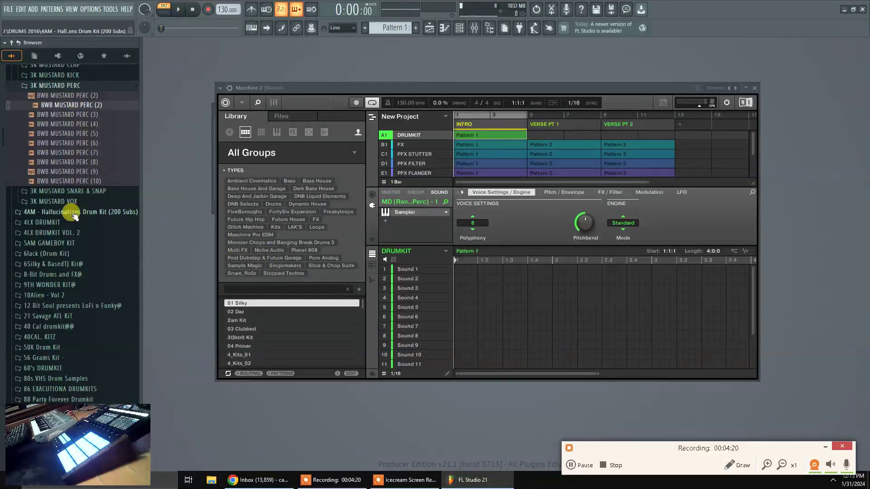
click(74, 123)
click(74, 142)
click(76, 181)
Open the Percs folder of the 8-Bit Drums and FX@ kit and audition some of its samples
click(75, 274)
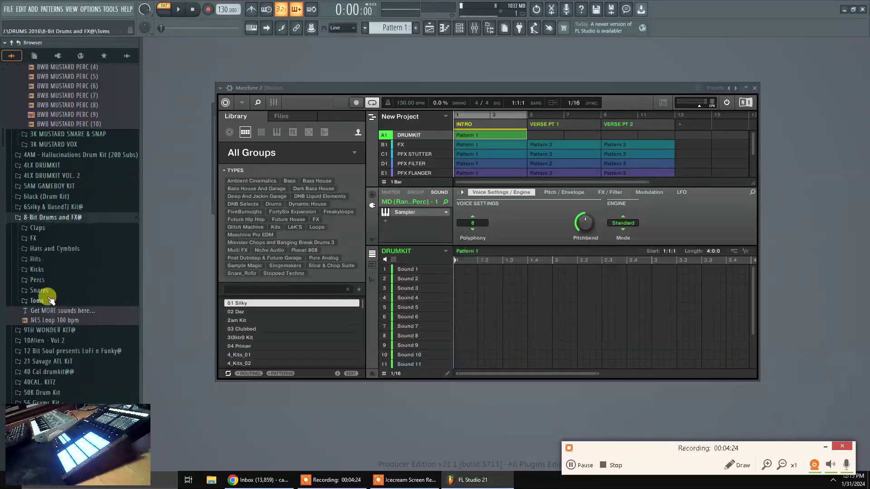
click(37, 280)
click(62, 195)
click(64, 186)
click(66, 176)
Open the Percs folder inside 808 Mafia Drum Kit Vol. 2@@ in the DRUMS 2016 library
scroll(64, 204, down, 9)
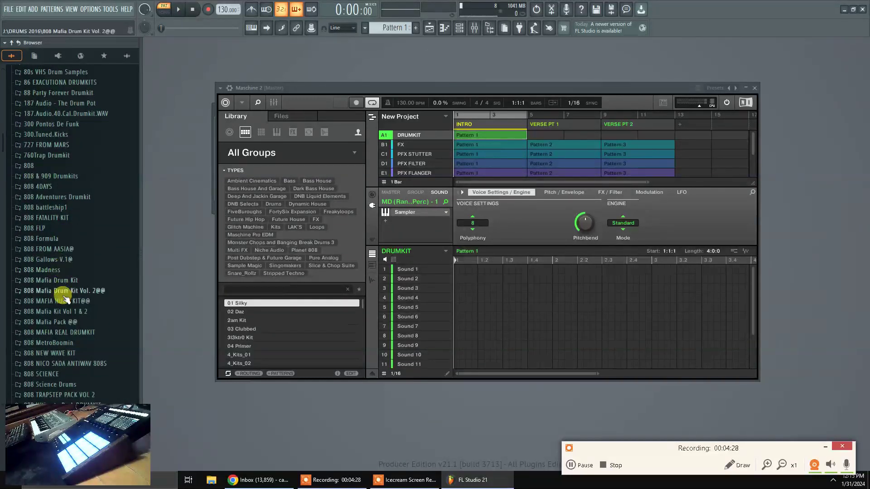
click(67, 292)
click(50, 374)
Audition the Mob Percs samples in the 808 Mafia Drum Kit Vol. 2@@ Percs folder, ending on Mob Percs (2)
click(56, 250)
click(63, 270)
click(63, 280)
click(63, 289)
click(59, 231)
click(72, 213)
click(77, 223)
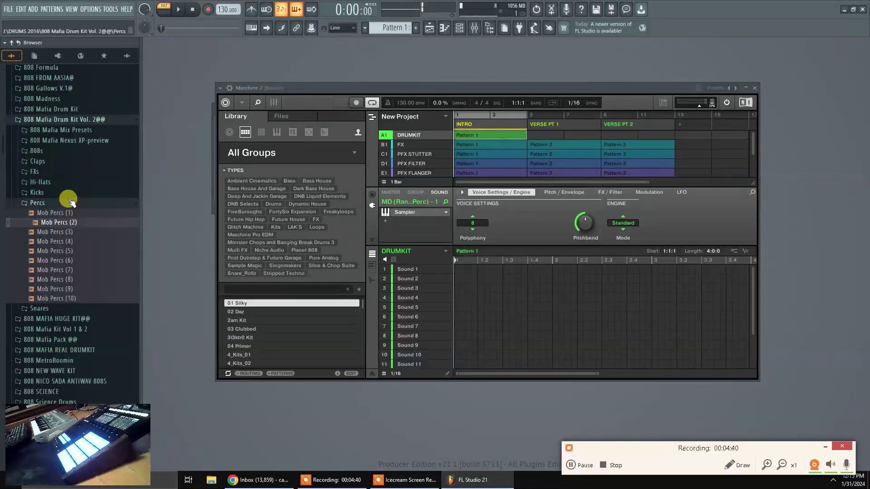
Load LAD_EDITION3_Perc006 from the Percs folder of Anno Domini Drums - Life and Death3 @@ onto Sound 15 of the DRUMKIT group
scroll(68, 200, down, 15)
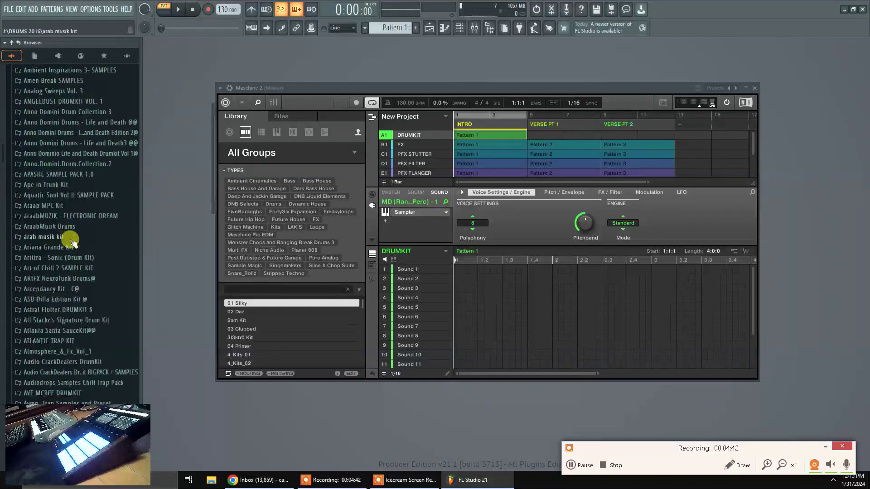
click(77, 144)
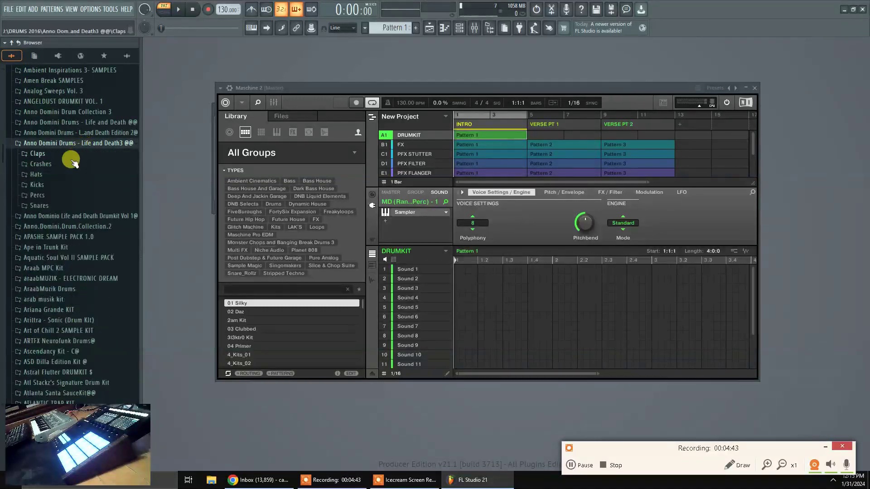
click(63, 195)
click(84, 252)
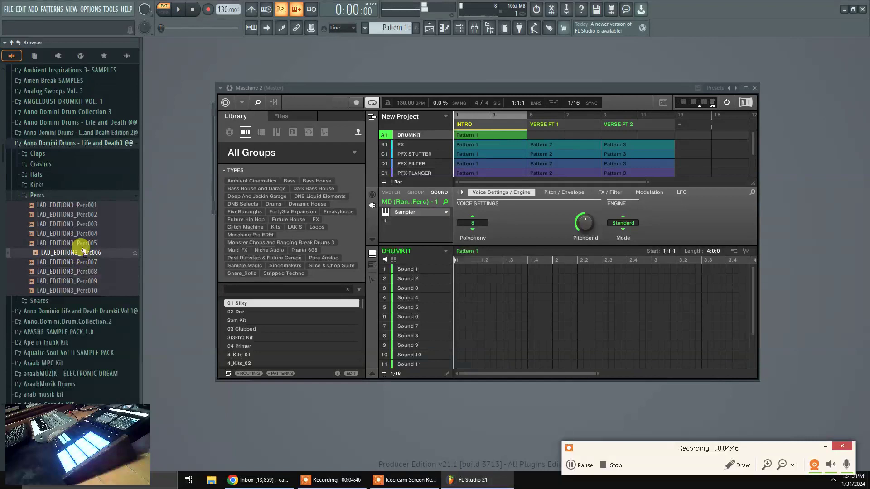
drag(86, 256, 410, 353)
Open the PERC subfolder within the BEATBUTCHER kit's PERC folder and audition the shake sample
scroll(80, 334, down, 20)
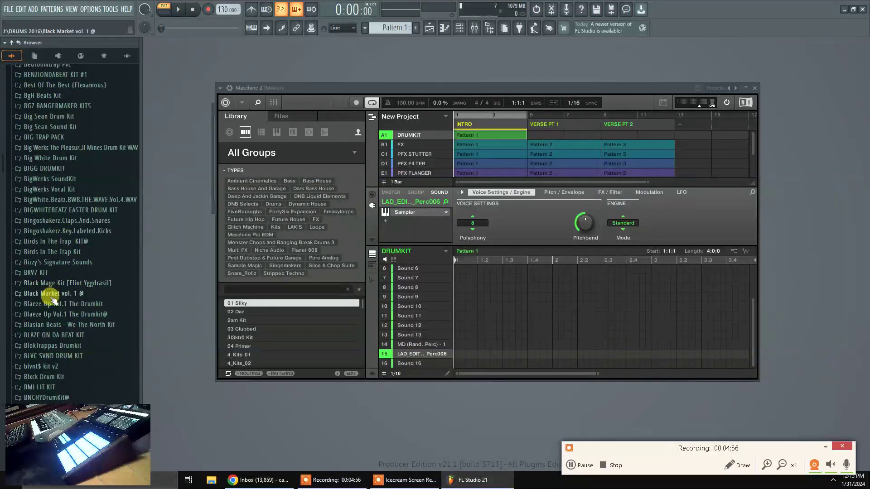
scroll(62, 192, up, 3)
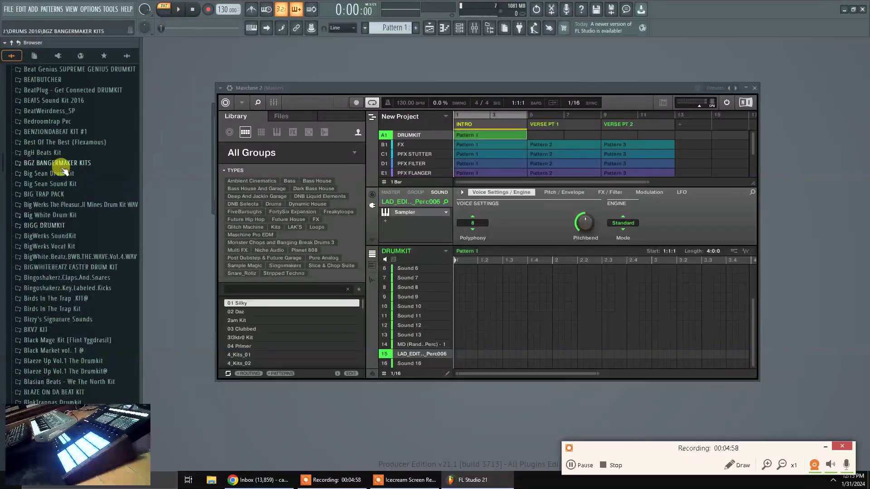
click(54, 137)
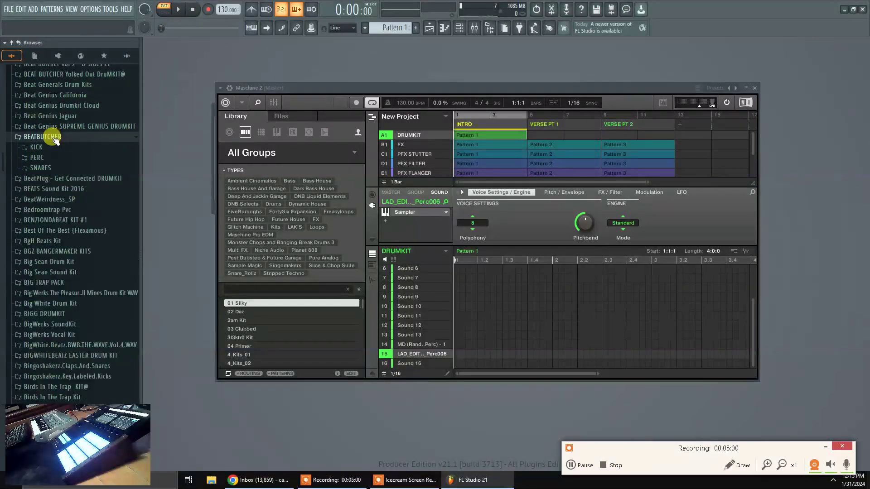
click(51, 159)
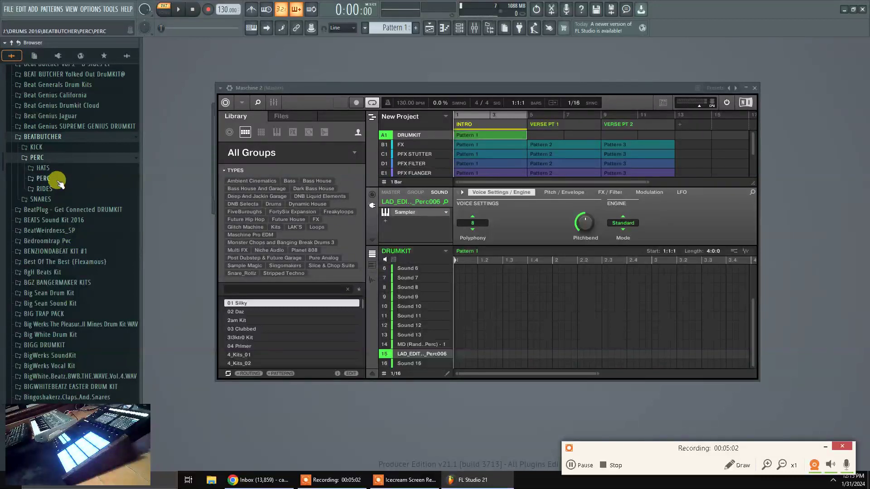
click(45, 178)
click(59, 341)
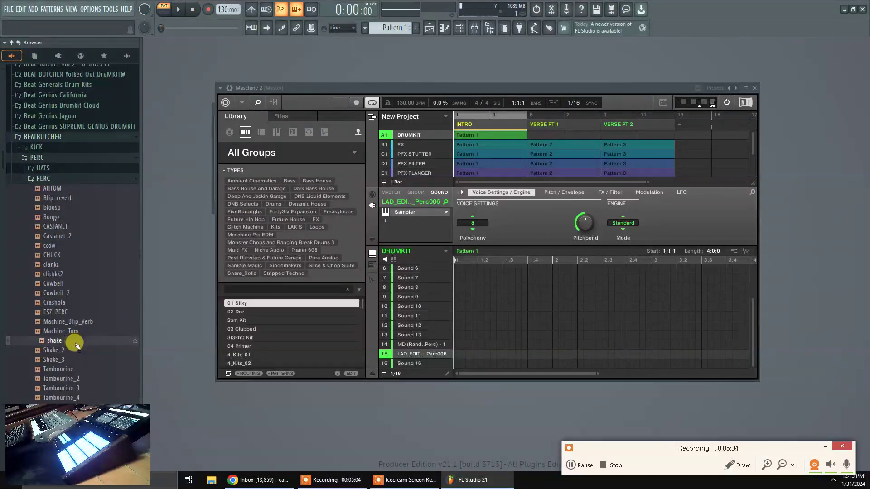
Open the PERC folder of BIGWHITEBEATZ EASTER DRUM KIT and audition BWB EASTER PERC (3)
scroll(59, 254, down, 5)
scroll(59, 212, down, 10)
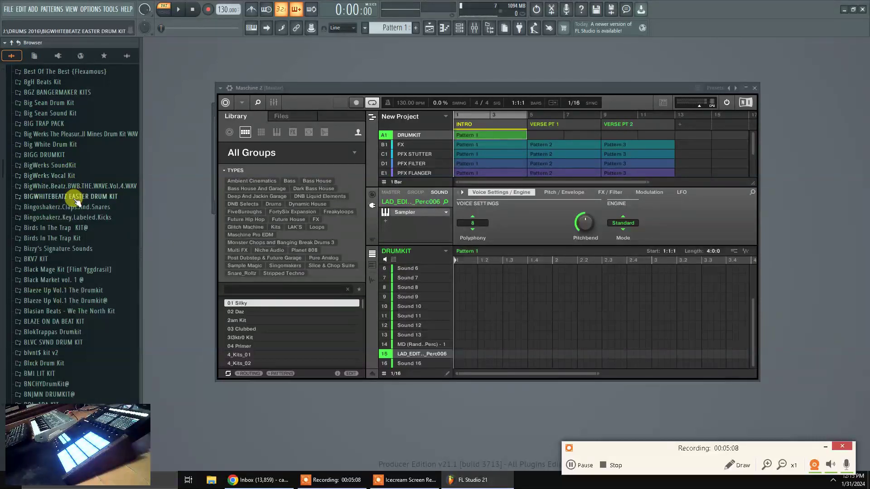
click(74, 198)
click(73, 279)
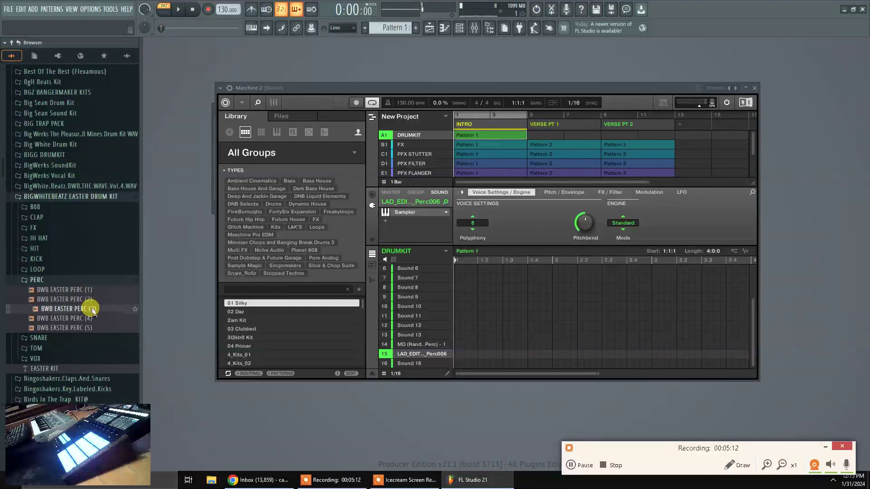
Open BWB WAVE 4 PERCS inside BigWhite.Beatz.BWB.THE.WAVE.Vol.4.WAV and audition several BWB WAVE 4 PERC samples, including (31)
click(89, 185)
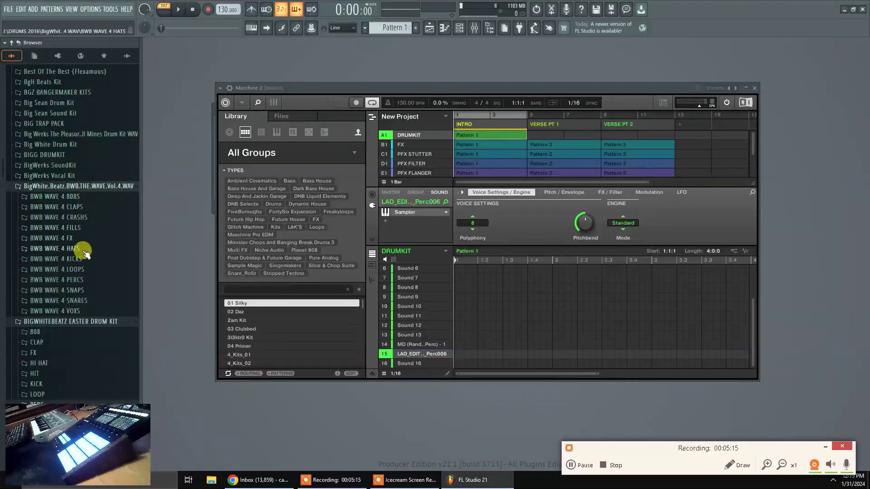
click(90, 283)
scroll(87, 317, down, 8)
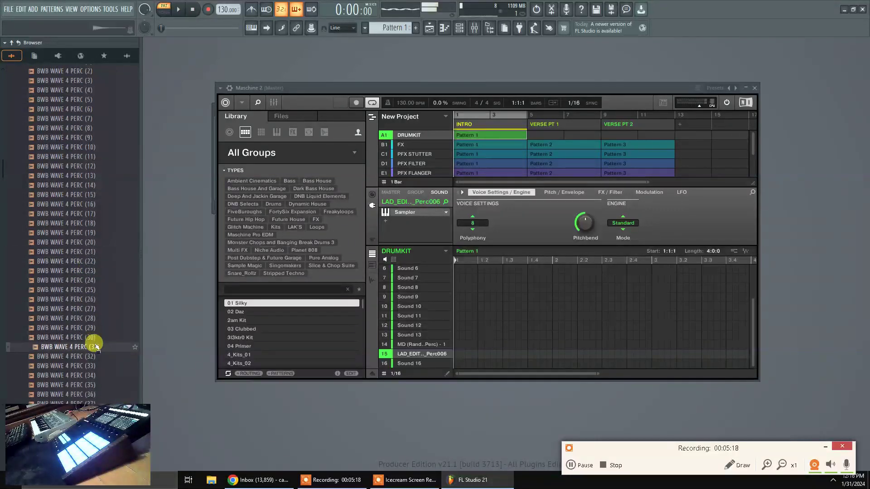
scroll(90, 342, down, 6)
click(61, 233)
click(72, 280)
click(75, 327)
click(78, 346)
Open the percs folder inside Brothel.soundpack @ in the DRUMS 2016 library
scroll(77, 317, down, 10)
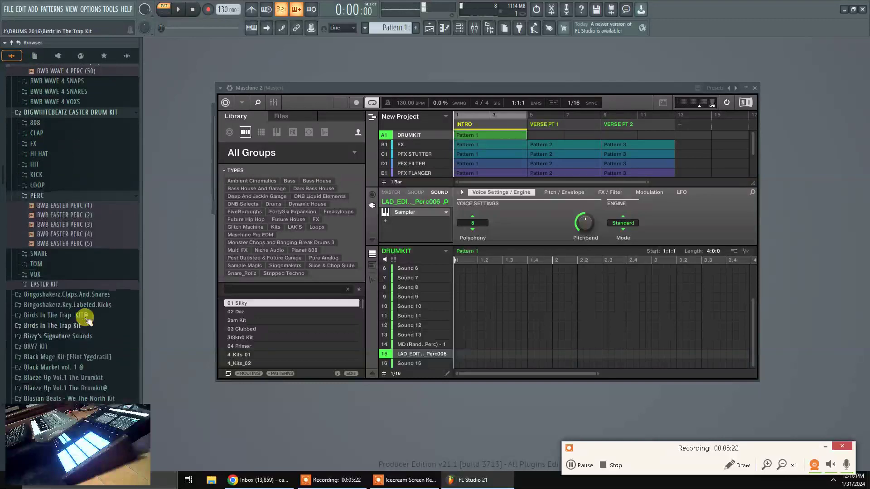
scroll(77, 254, down, 15)
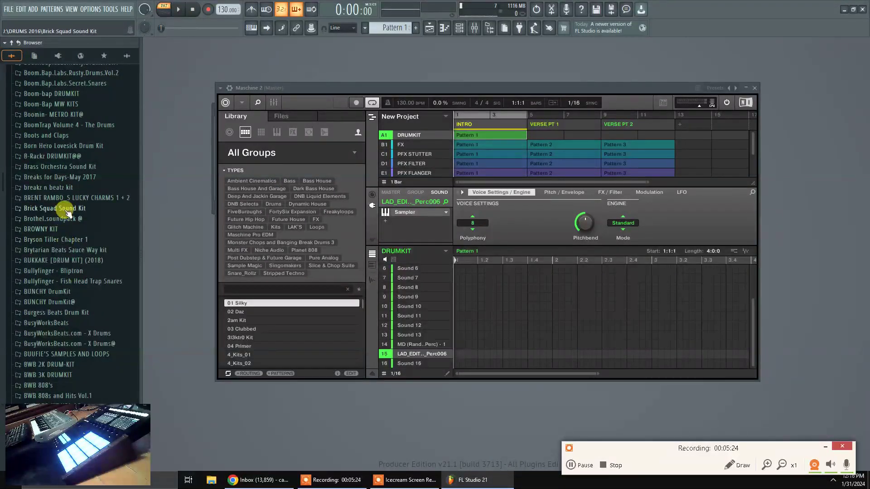
click(74, 222)
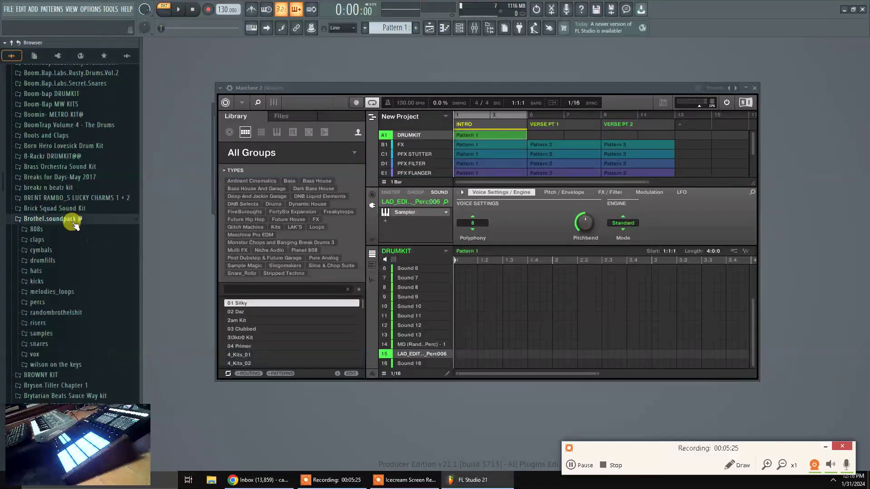
click(61, 302)
scroll(60, 272, down, 6)
Audition brothelrim, brothelperc, percloop1 and brothelshaker in the Brothel.soundpack @ percs folder
drag(58, 120, 63, 105)
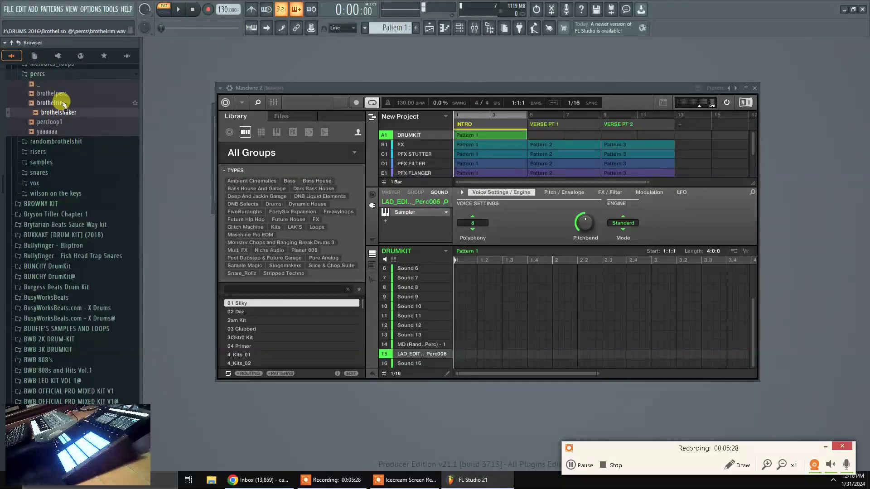
click(68, 104)
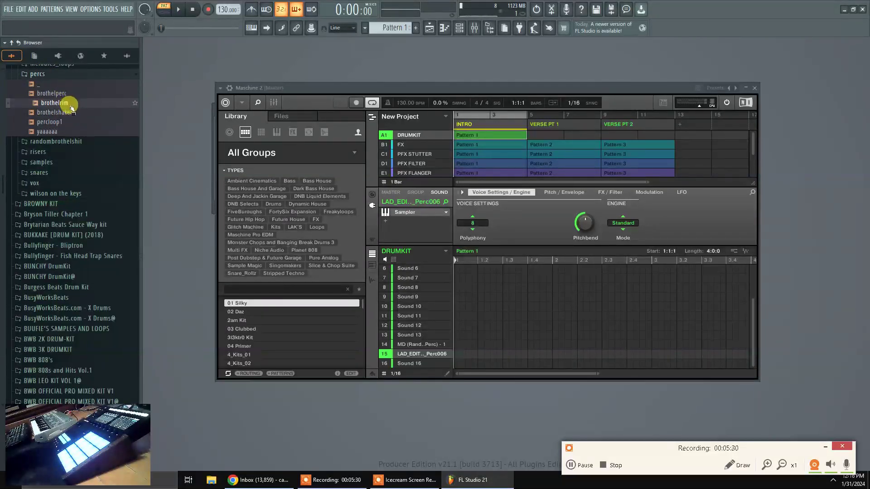
click(71, 95)
click(68, 123)
click(68, 113)
Select the loaded percussion sounds in slots 14 and 15 of the DRUMKIT group in turn to compare them
click(422, 345)
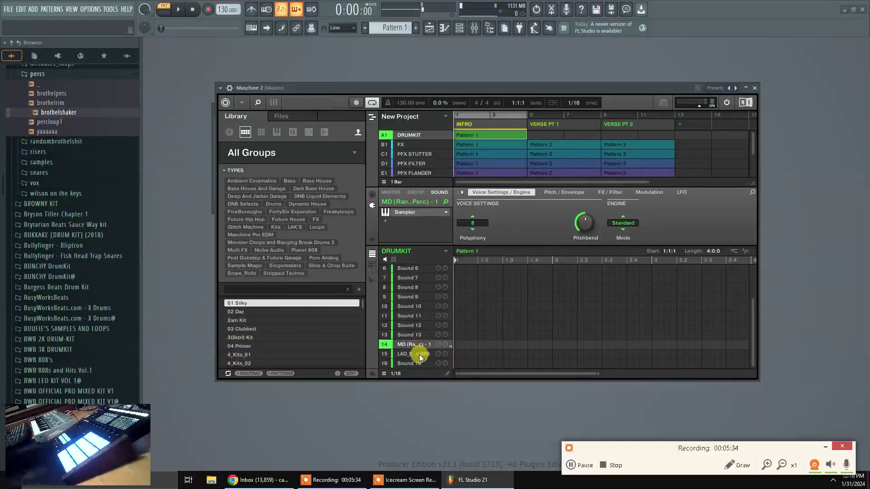
click(419, 356)
Look through the samples in the BUUFIE'S SAMPLES AND LOOPS folder and collapse it again
click(83, 329)
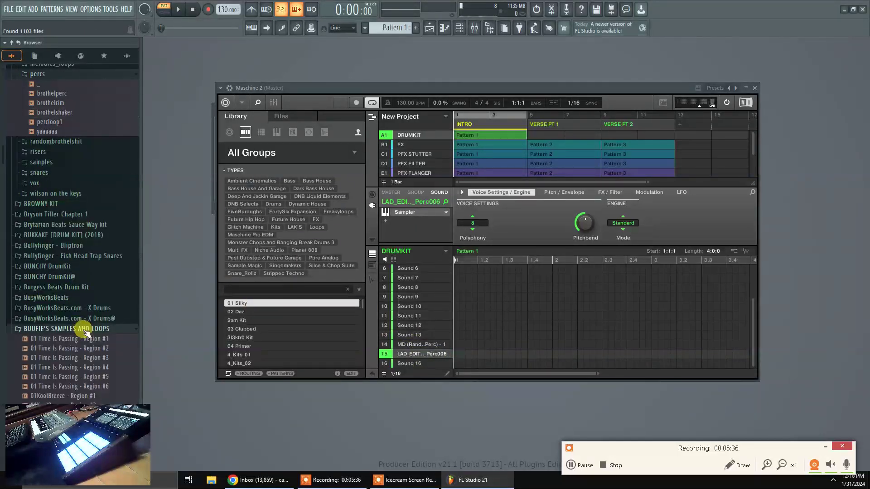
scroll(85, 330, down, 10)
scroll(86, 330, down, 15)
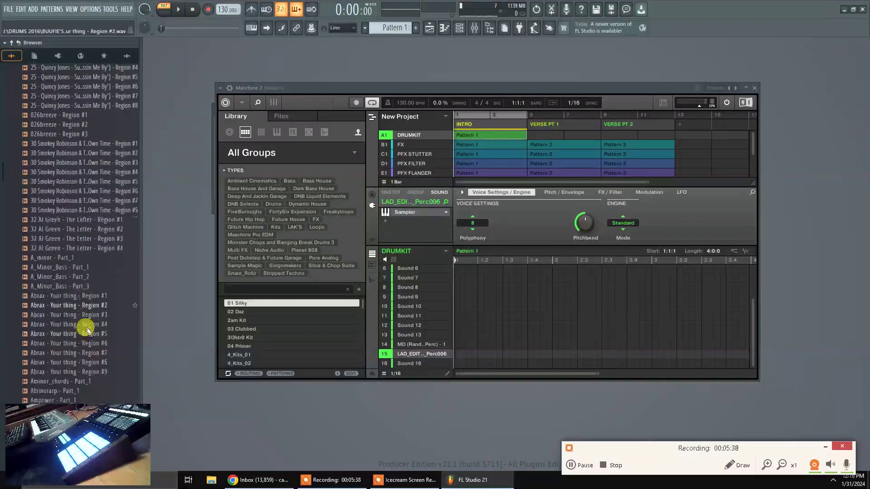
scroll(88, 330, down, 3)
scroll(87, 326, up, 15)
scroll(85, 246, up, 15)
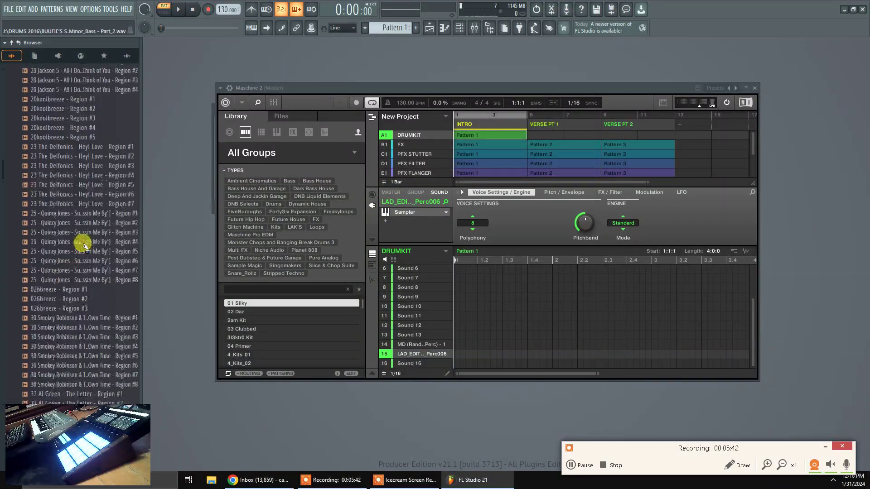
scroll(85, 245, up, 10)
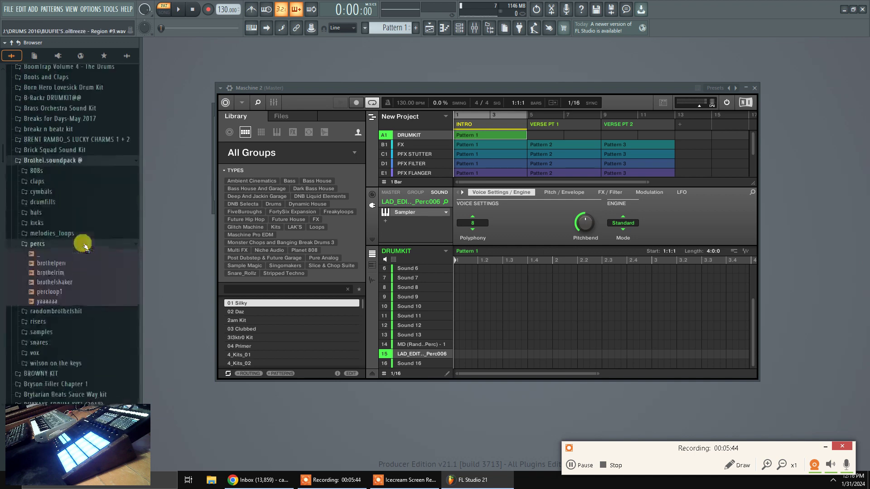
click(87, 272)
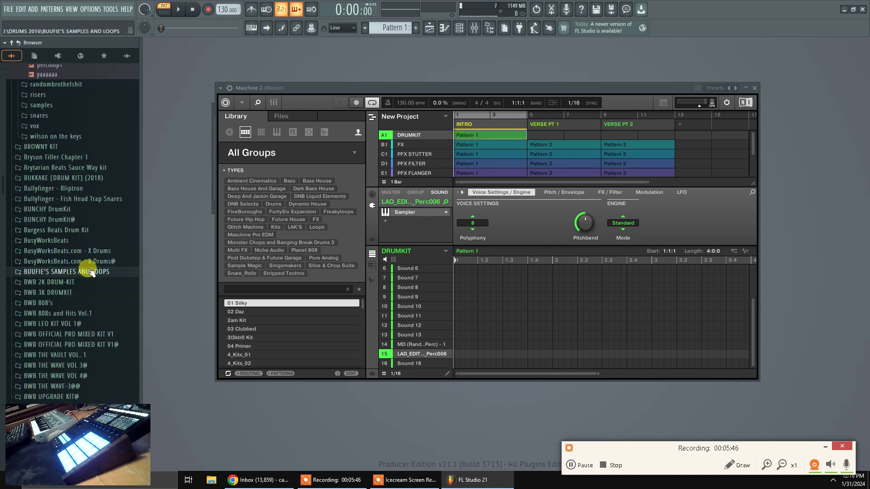
Open the Cardiak The Clinic Drum Kit Vol. 2 folder and audition TC2 Kicks19
scroll(84, 271, down, 15)
scroll(63, 226, up, 4)
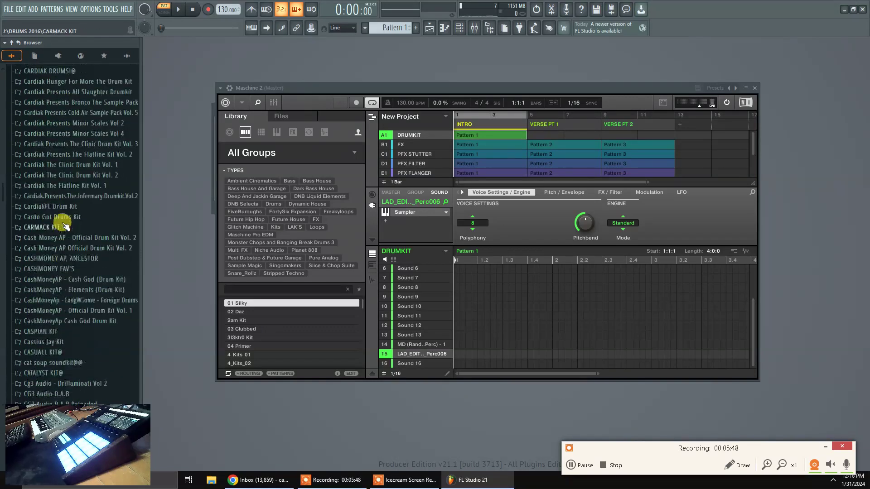
click(70, 175)
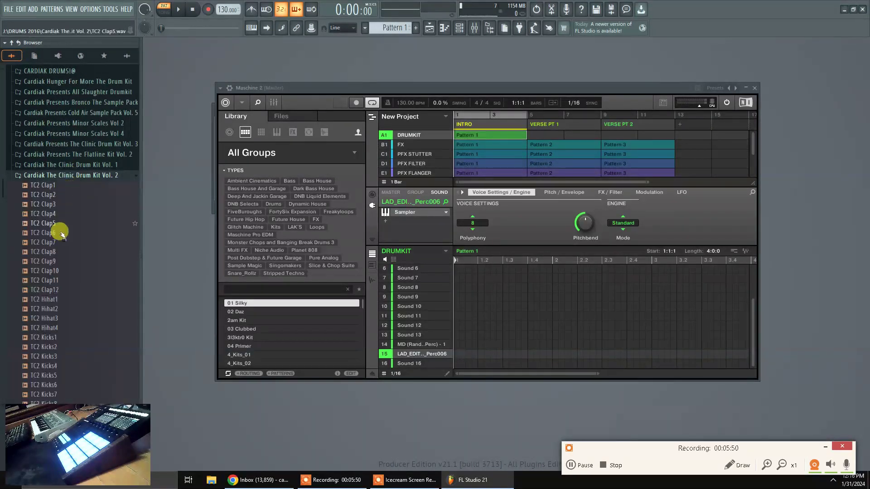
scroll(66, 325, down, 10)
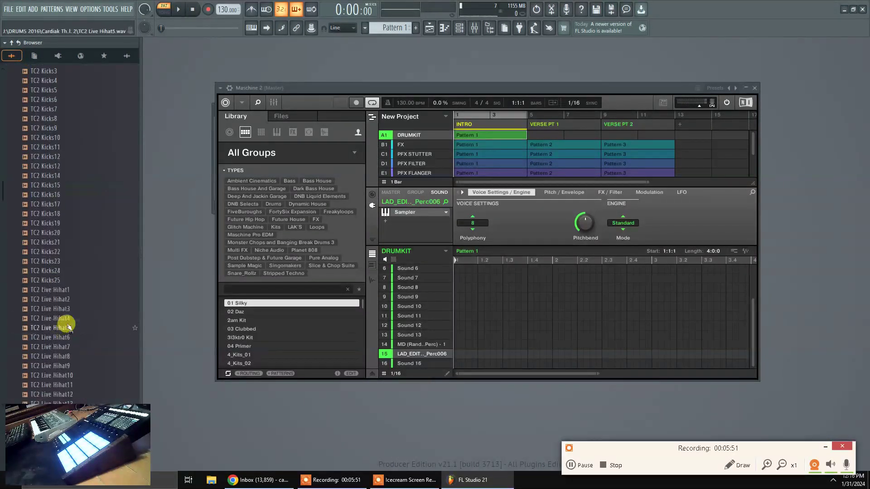
click(66, 224)
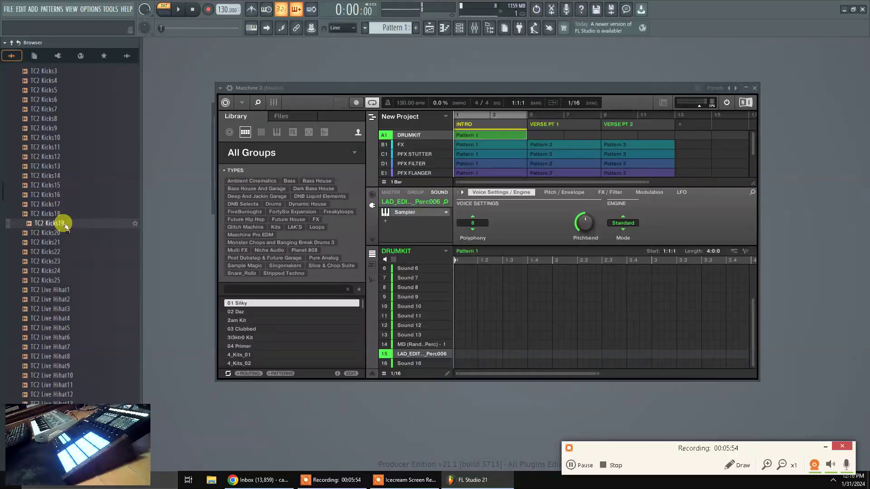
Load TC2 Kicks19 into slot 2 of the DRUMKIT group and audition the first few TC2 Perc samples, including TC2 Perc4
drag(66, 225, 426, 274)
scroll(68, 252, down, 10)
click(49, 261)
click(55, 214)
click(61, 223)
click(67, 233)
click(69, 195)
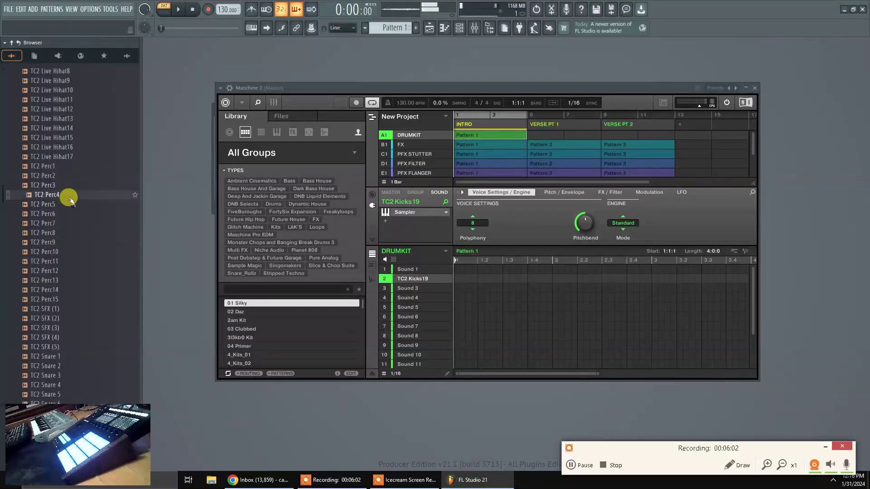
Audition more of the TC2 Perc samples and load TC2 Perc13 into slot 16 of the DRUMKIT group
click(78, 193)
click(78, 213)
click(77, 223)
click(83, 233)
click(86, 242)
click(86, 261)
click(89, 289)
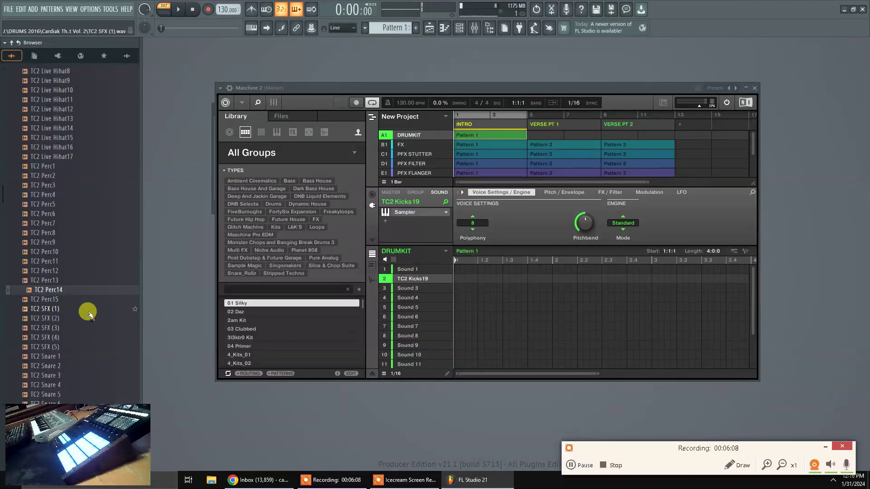
click(91, 299)
click(78, 278)
drag(210, 279, 418, 366)
Audition the TC2 SFX samples (5), (4), (2) and (1) in the Cardiak drum kit folder
scroll(77, 326, down, 6)
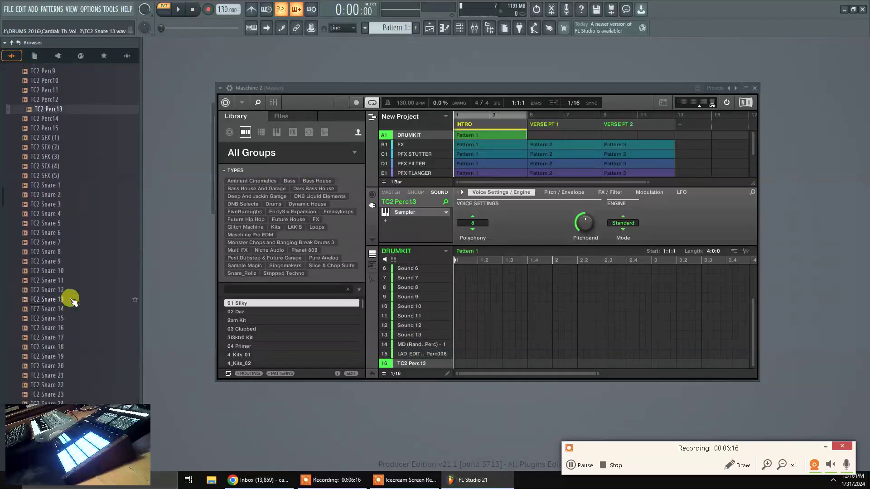
click(60, 176)
click(57, 166)
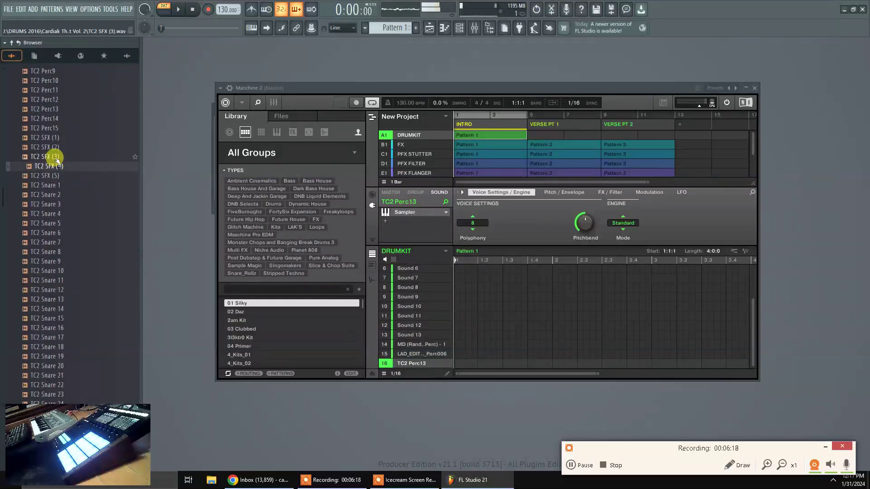
click(58, 147)
click(60, 138)
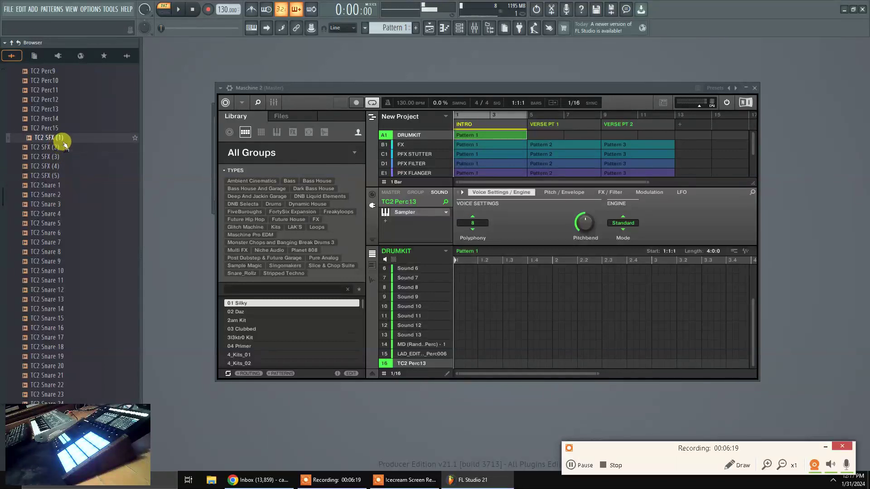
Collapse the browser folders and open the CRASH-CYMBAL folder under PERC in CADILLAKTRACKZ KIT 2017
click(13, 43)
click(84, 215)
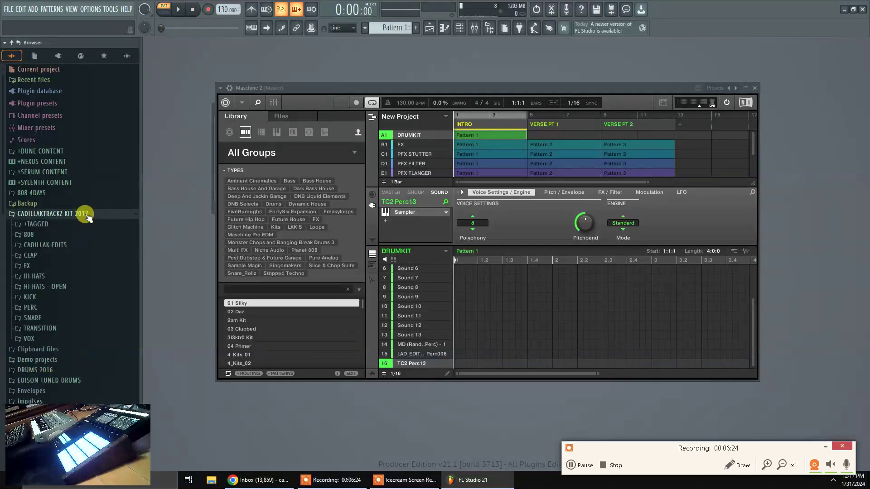
click(50, 308)
click(50, 329)
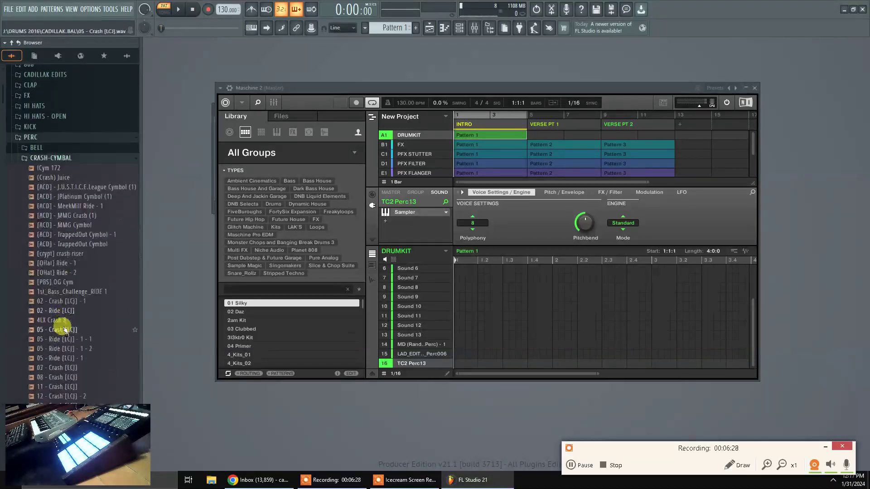
Audition several ride samples in the CRASH-CYMBAL folder and load [PBS] OG Cym into slot 13 of the DRUMKIT group
click(71, 291)
click(59, 262)
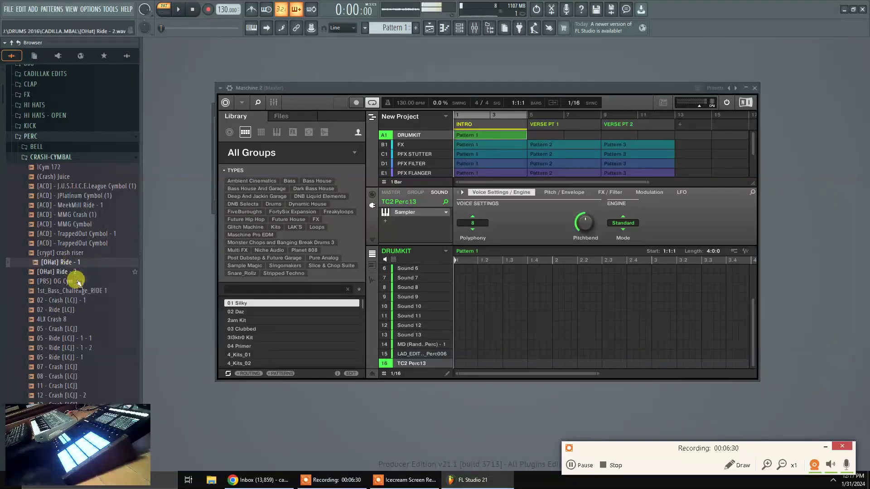
click(68, 310)
click(73, 291)
click(77, 282)
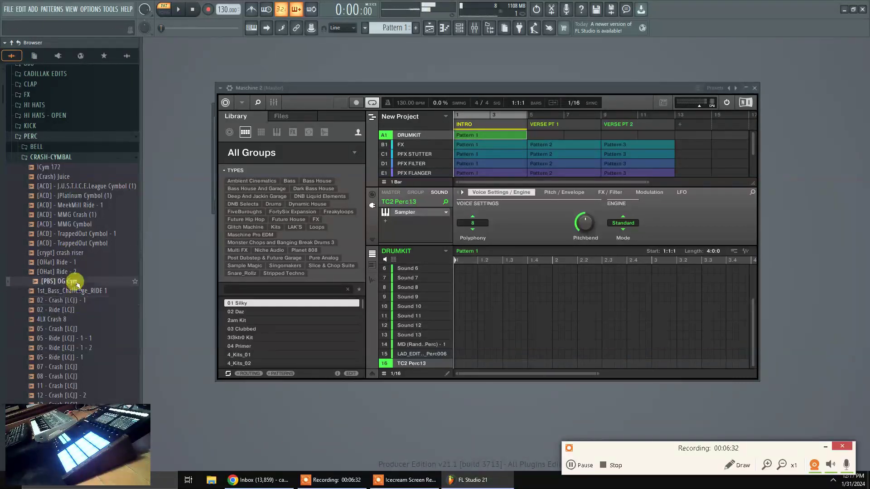
drag(75, 285, 413, 335)
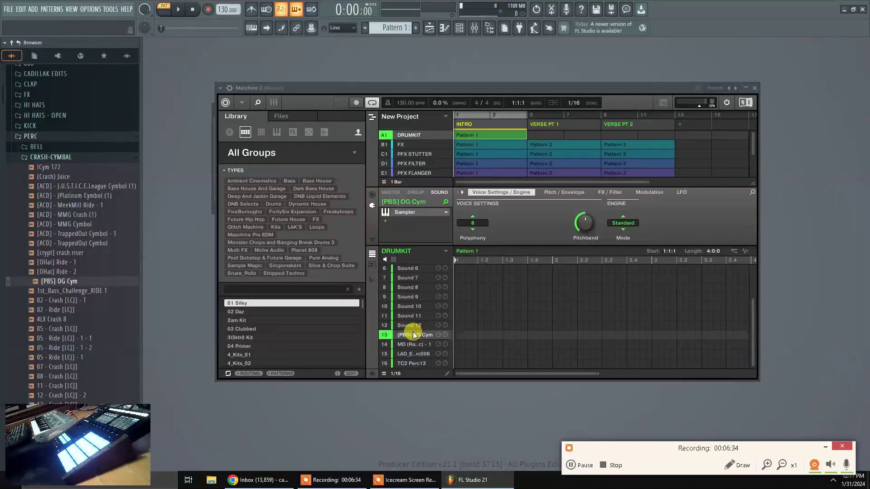
Select the empty slots 8, 4 and 5 of the DRUMKIT group in turn
click(410, 287)
scroll(414, 288, up, 5)
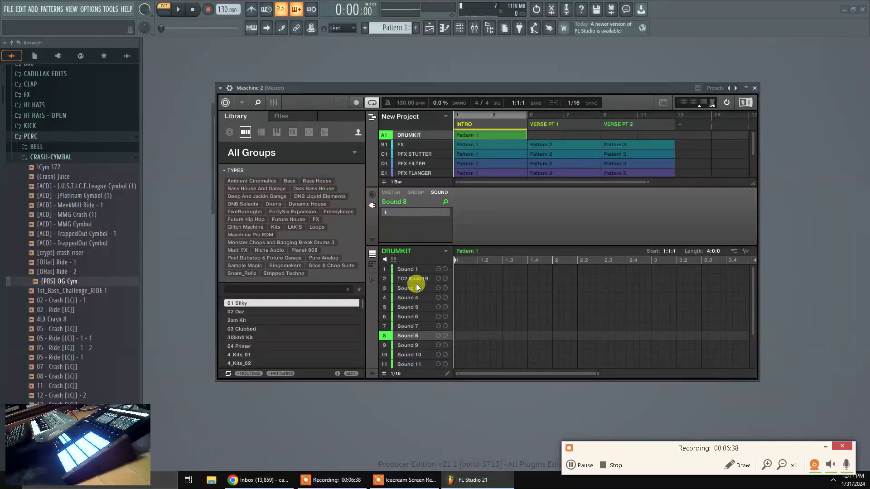
click(423, 296)
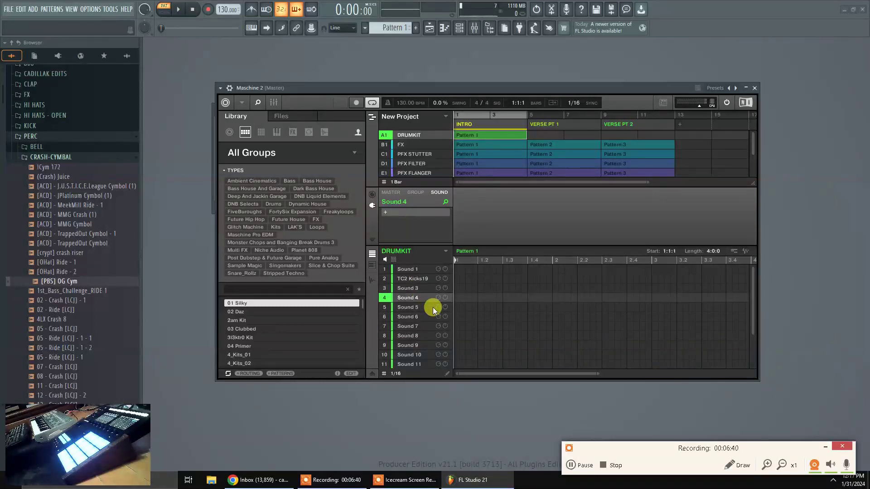
click(426, 307)
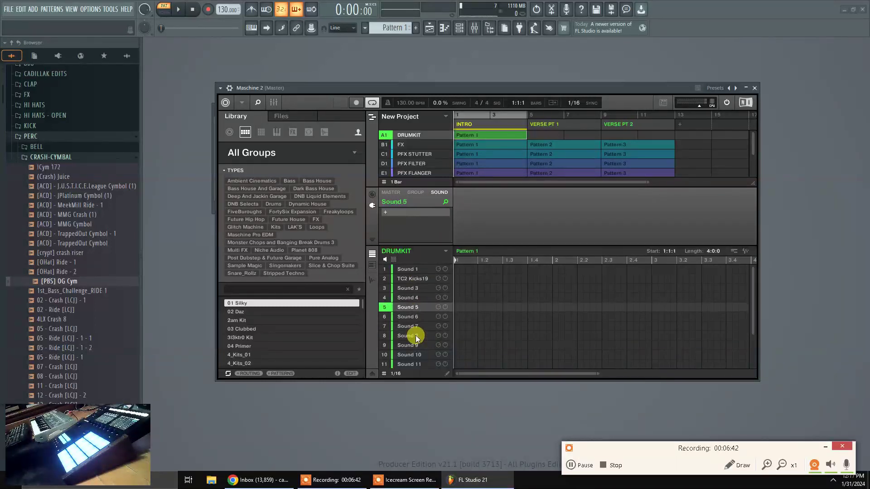
Open the Recent files folder in the browser and try to load TC2 Kicks19 into slot 1 of the DRUMKIT group
click(11, 55)
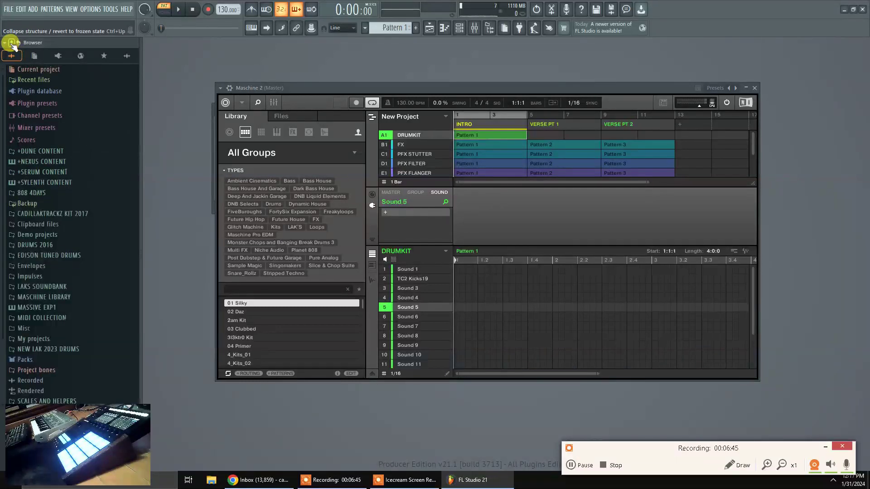
click(43, 80)
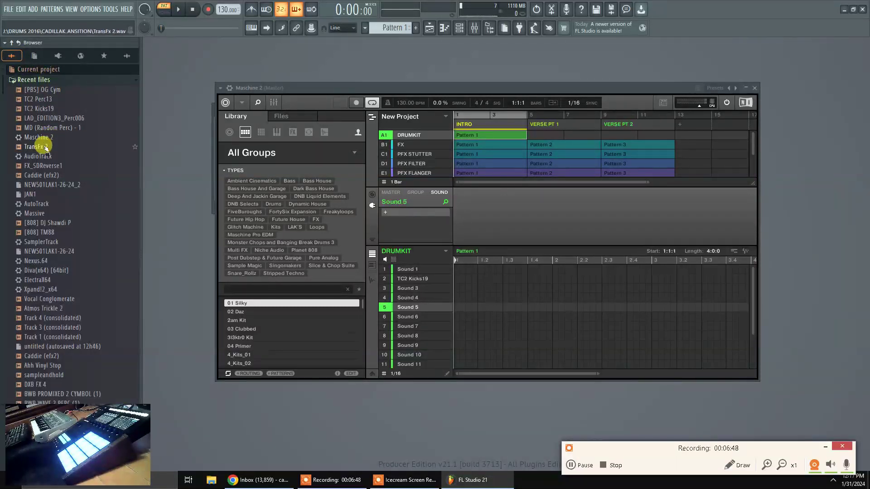
click(49, 110)
drag(50, 108, 419, 271)
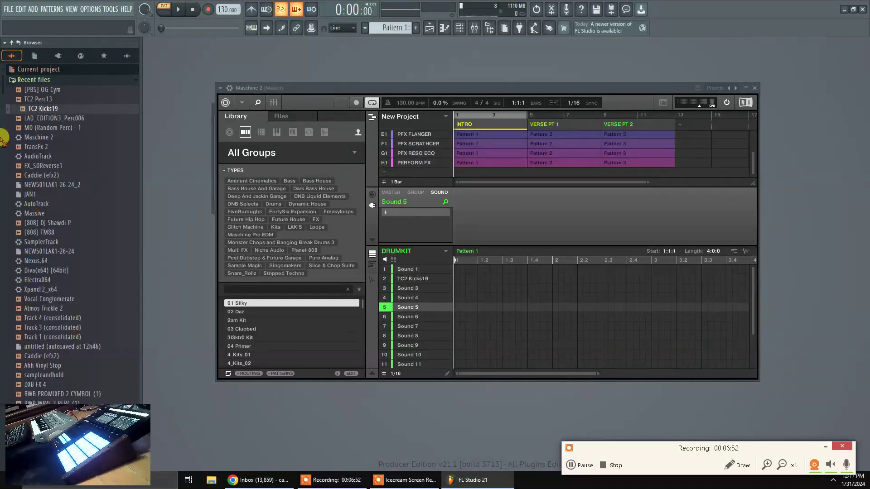
click(41, 90)
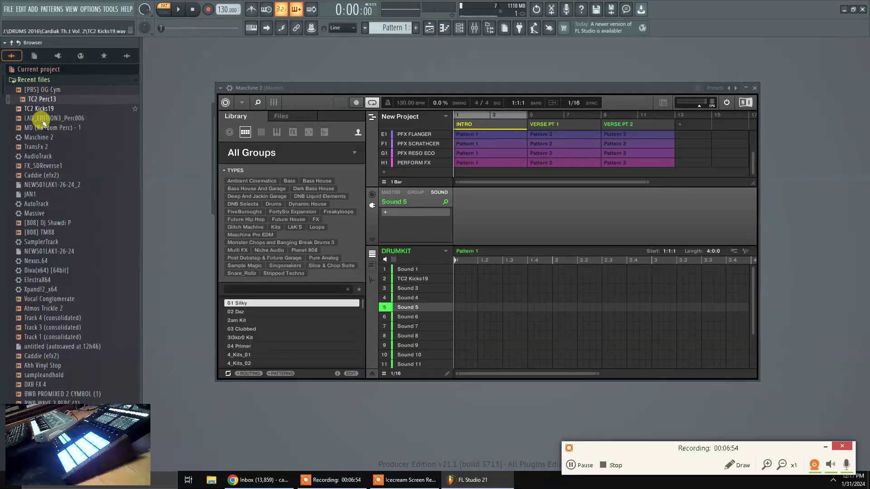
Audition recent samples such as JL - Perc (1) and load [Snare] Old Shawdi P into slot 5 of the DRUMKIT group
scroll(50, 240, down, 6)
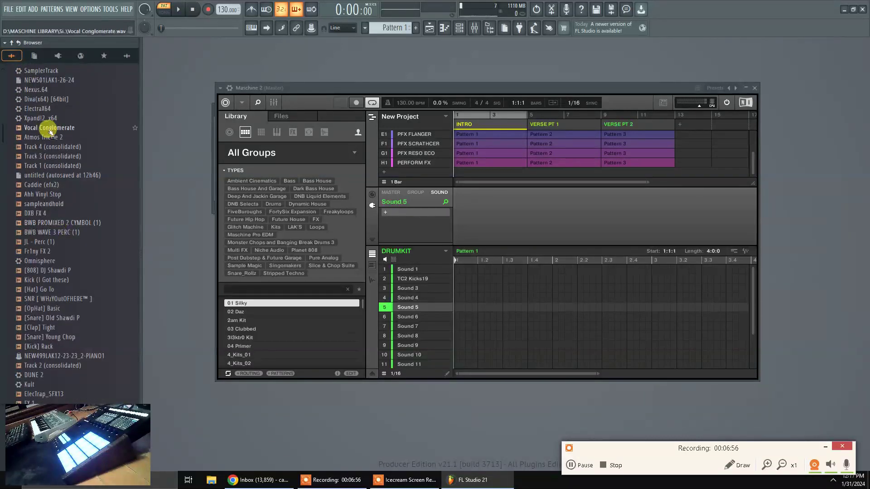
click(53, 158)
click(40, 251)
click(57, 243)
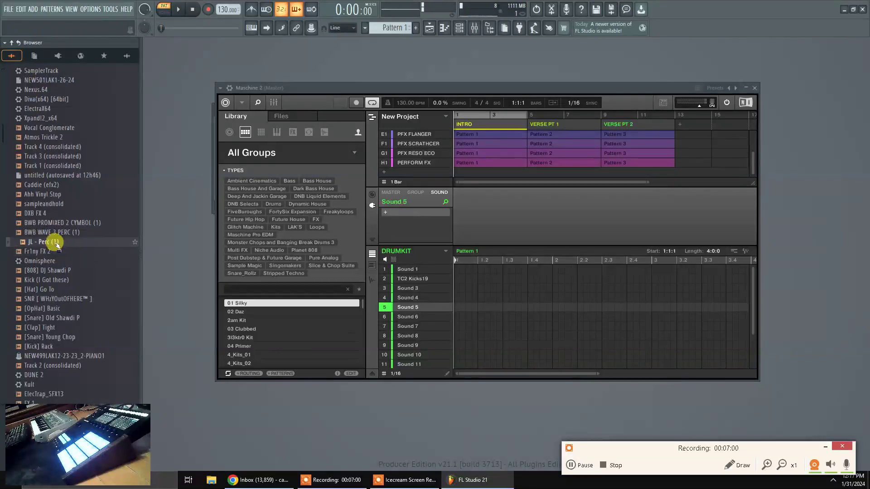
scroll(57, 244, down, 2)
drag(64, 261, 413, 306)
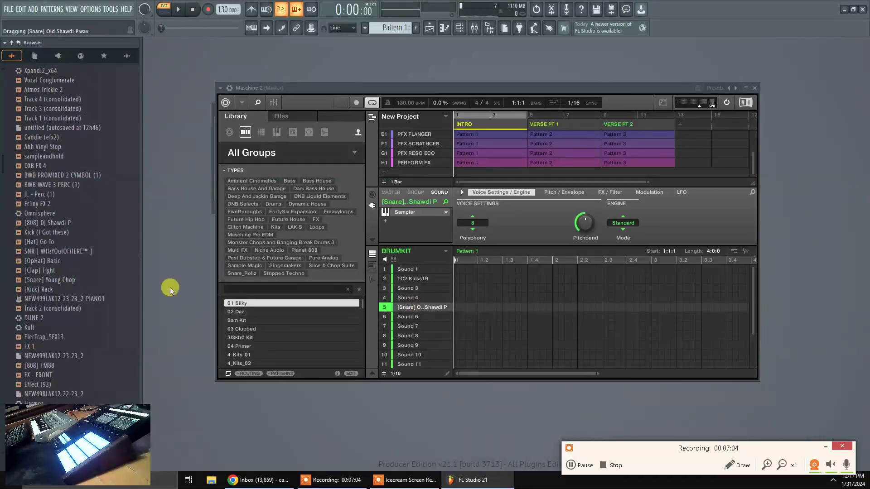
Load SNR [ WHzYOutOFHERE™ ] into slot 6 of the DRUMKIT group and audition [Clap] Tight
click(43, 251)
drag(45, 252, 174, 255)
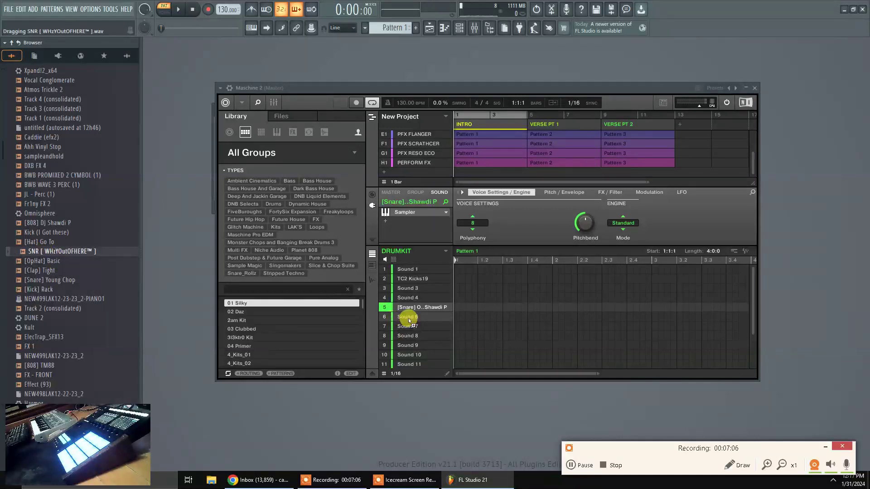
drag(409, 318, 409, 317)
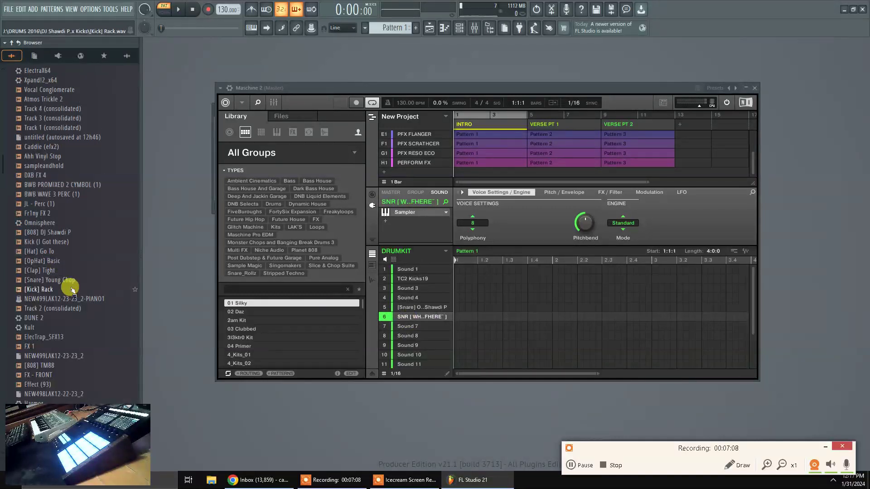
scroll(73, 289, down, 4)
click(45, 157)
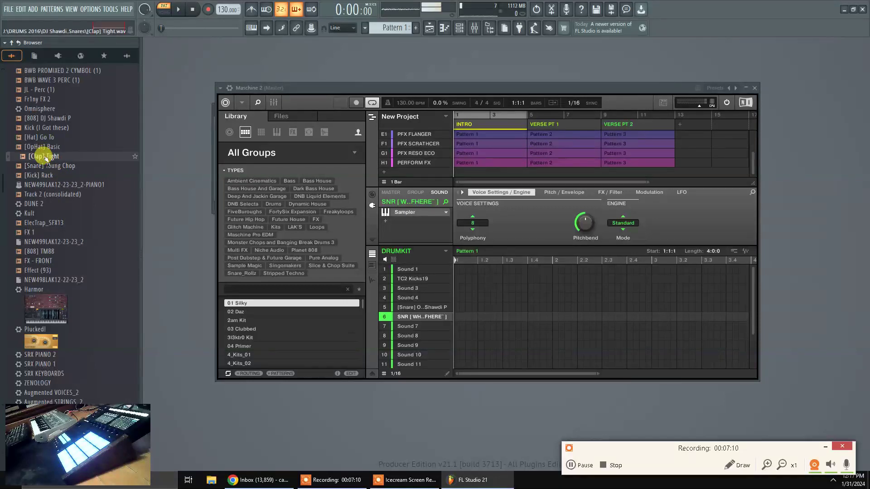
Open the CLAP folder in CADILLAKTRACKZ KIT 2017 and load [crypt] clap (5) into slot 7 of the DRUMKIT group
click(12, 44)
click(54, 213)
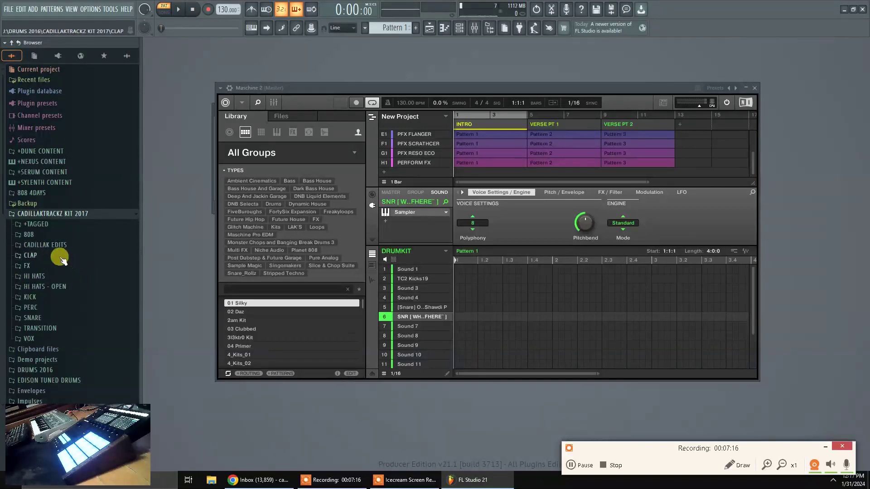
click(57, 255)
drag(86, 352, 419, 326)
Load TCE 808 Mafia Snare _ Clap (11) into slot 8 of the DRUMKIT group and select the snare in slot 5
scroll(32, 321, down, 1)
scroll(32, 321, down, 20)
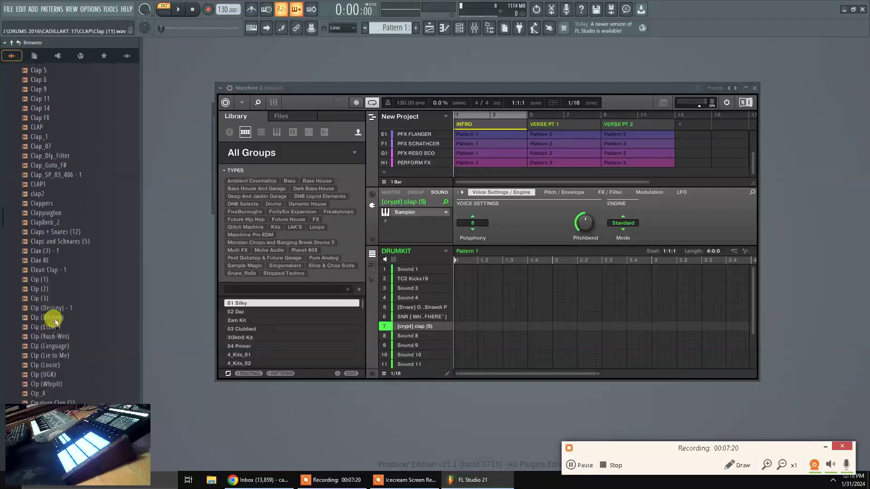
scroll(56, 325, down, 15)
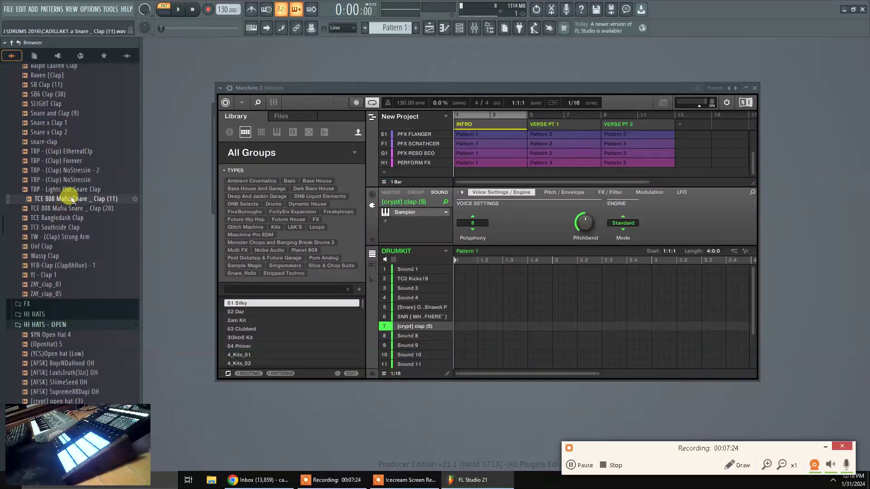
drag(89, 202, 416, 337)
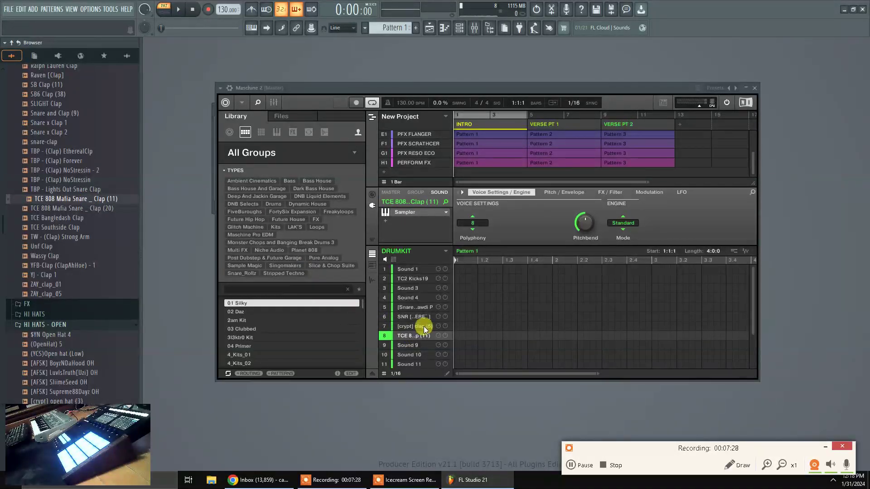
click(429, 306)
scroll(422, 313, down, 4)
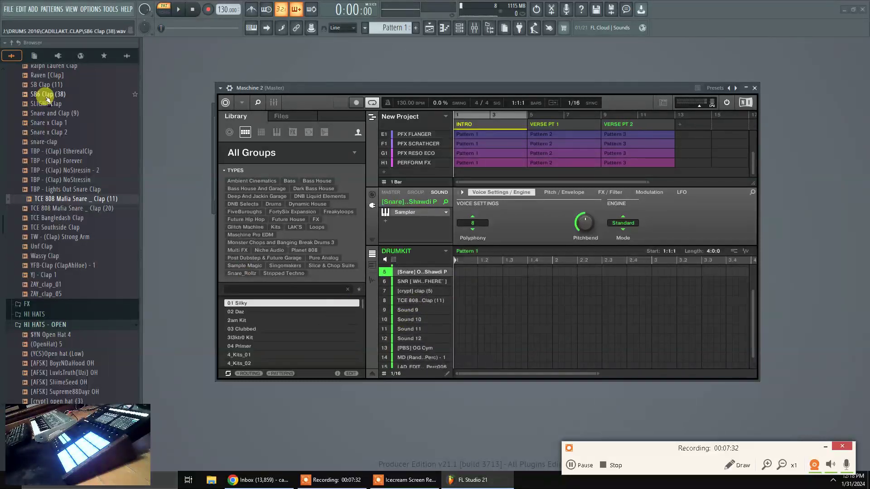
Return to the Recent files folder and load [Hat] Go To into slot 9 of the DRUMKIT group
click(12, 42)
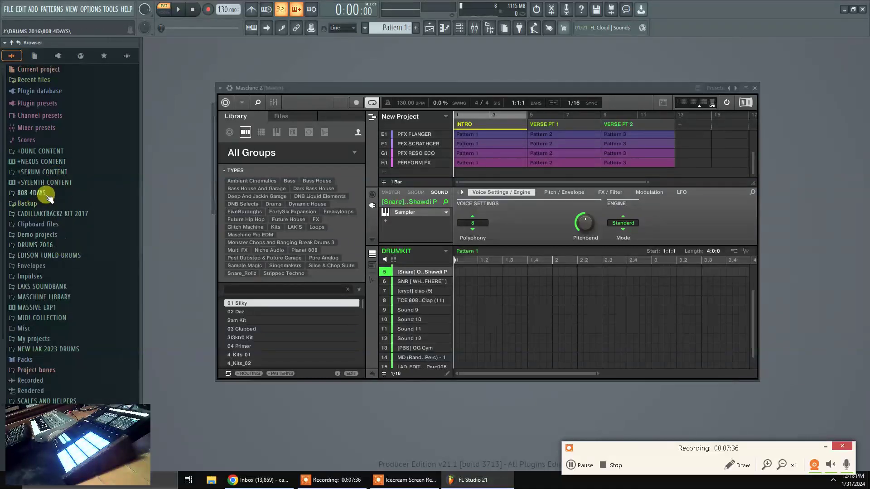
click(36, 79)
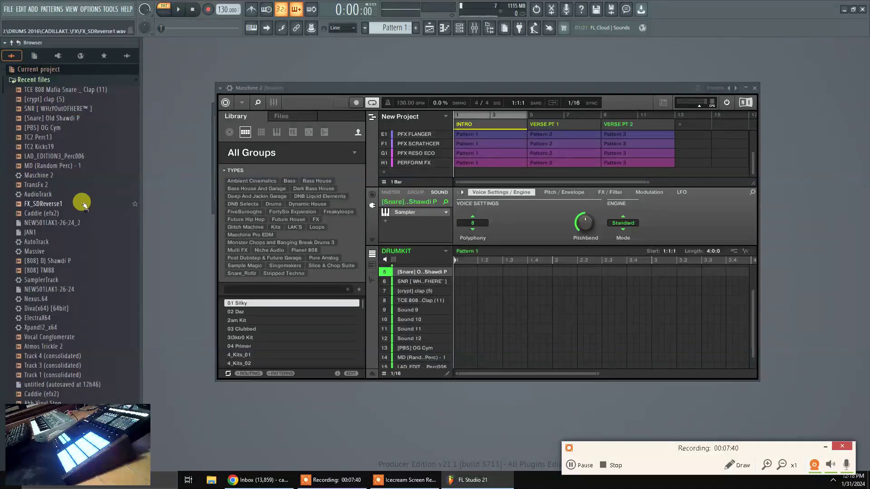
scroll(84, 205, down, 4)
scroll(84, 207, down, 4)
drag(43, 270, 444, 310)
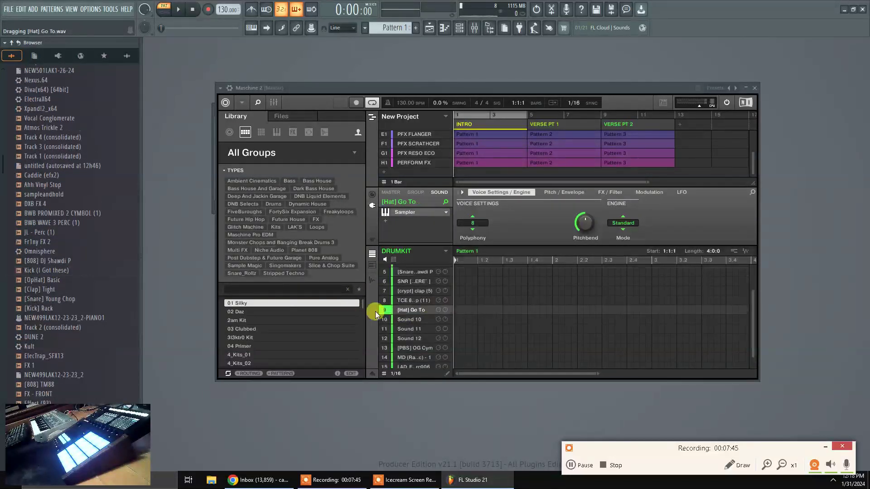
Audition [OpHat] Basic, load it into slot 11 of the DRUMKIT group, and select the cymbal in slot 13
click(62, 280)
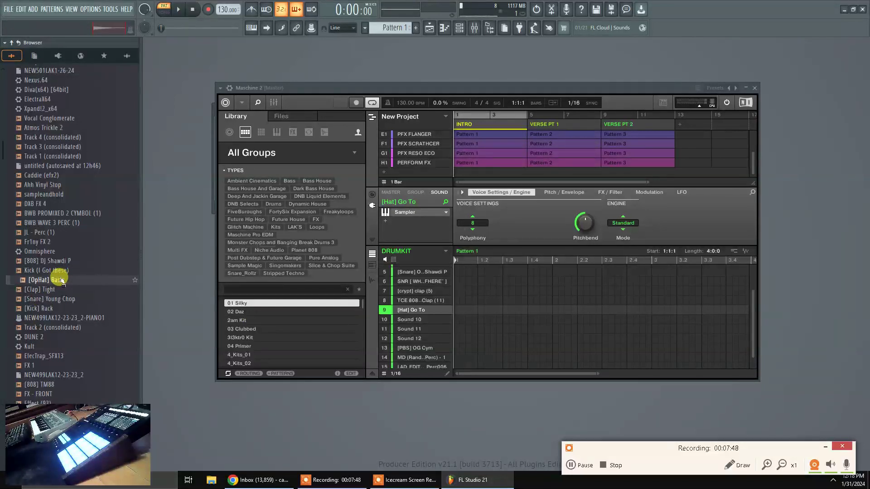
drag(62, 281, 424, 339)
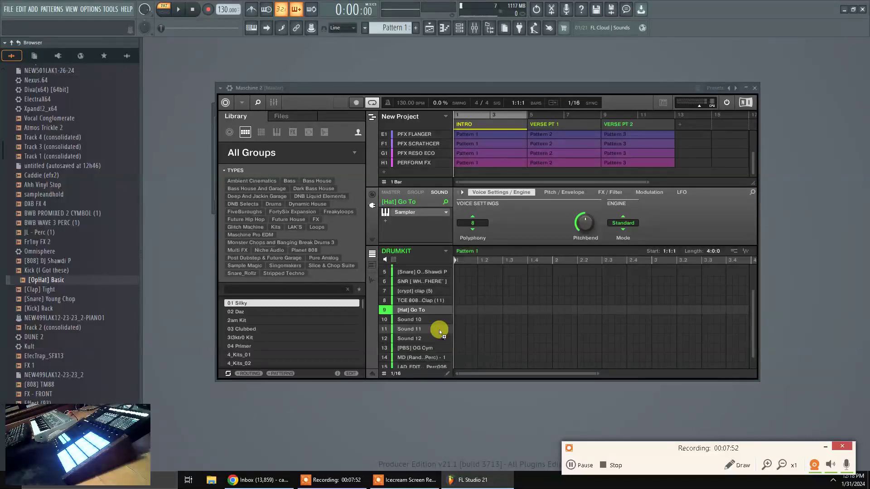
drag(439, 330, 440, 331)
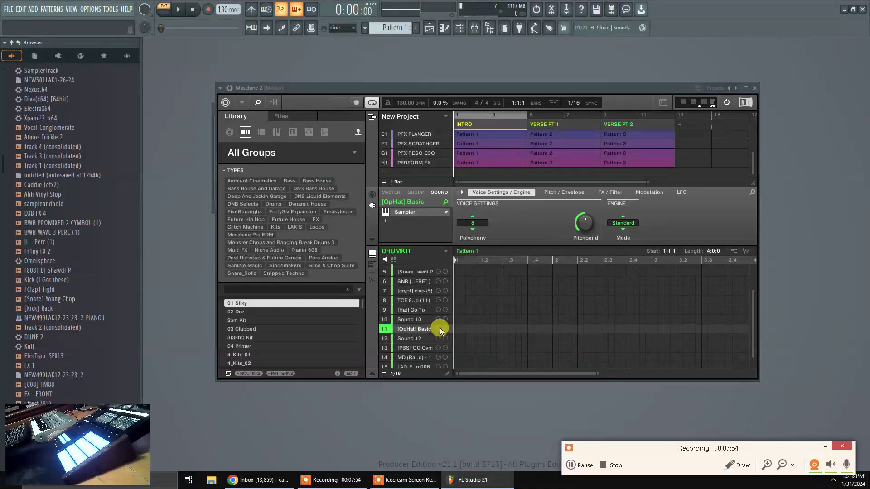
click(418, 347)
scroll(417, 347, down, 1)
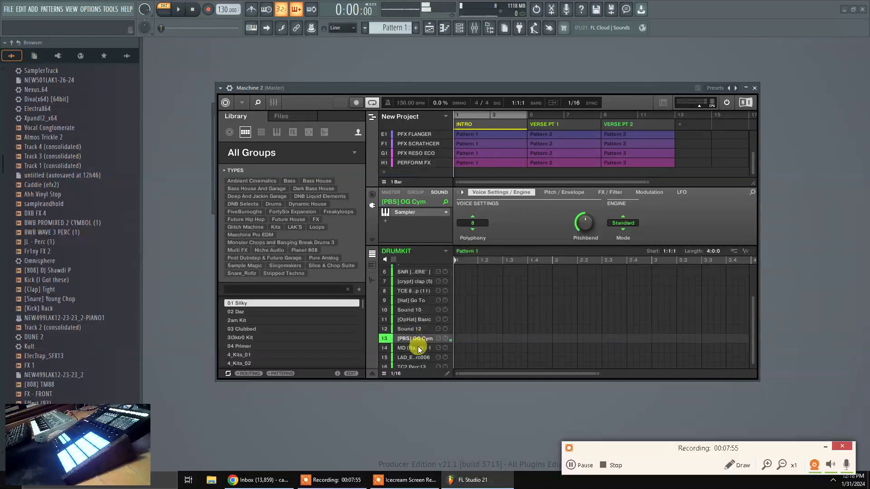
click(419, 319)
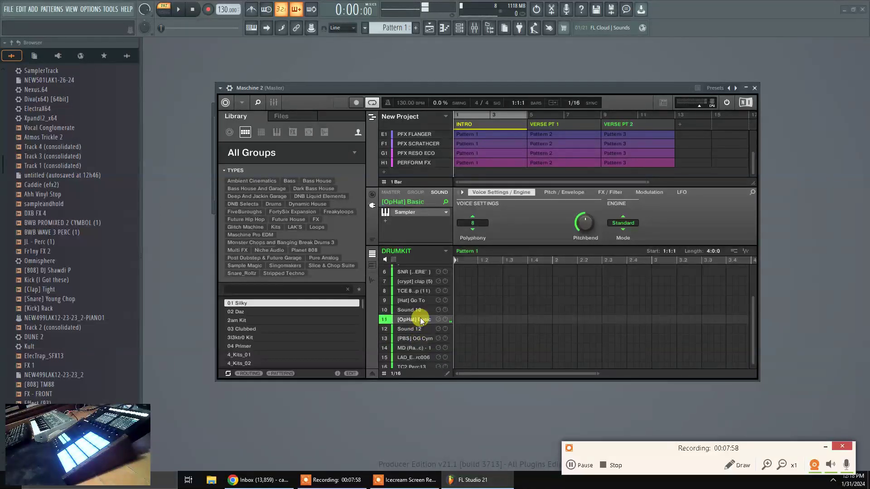
right_click(421, 320)
click(247, 105)
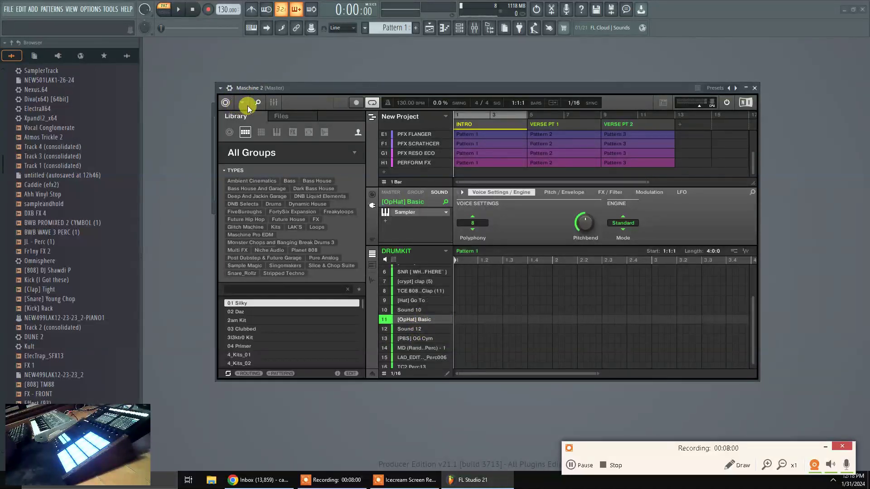
click(247, 106)
mouse_move(267, 120)
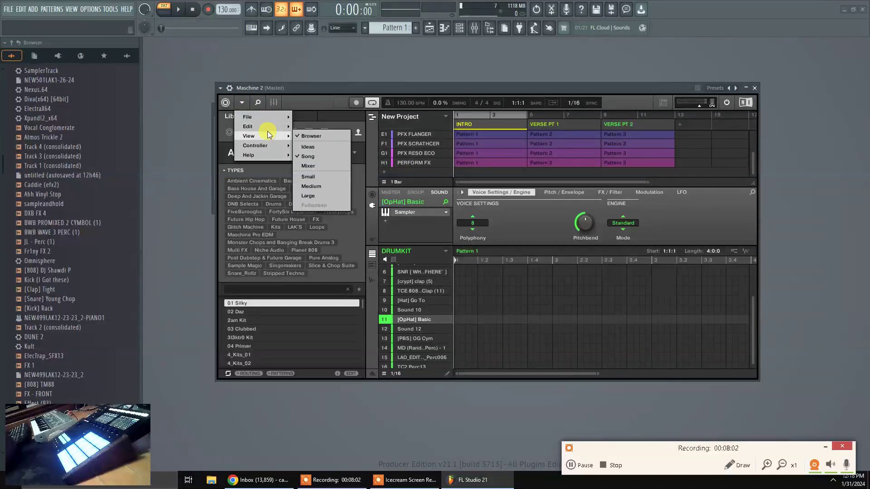
click(421, 322)
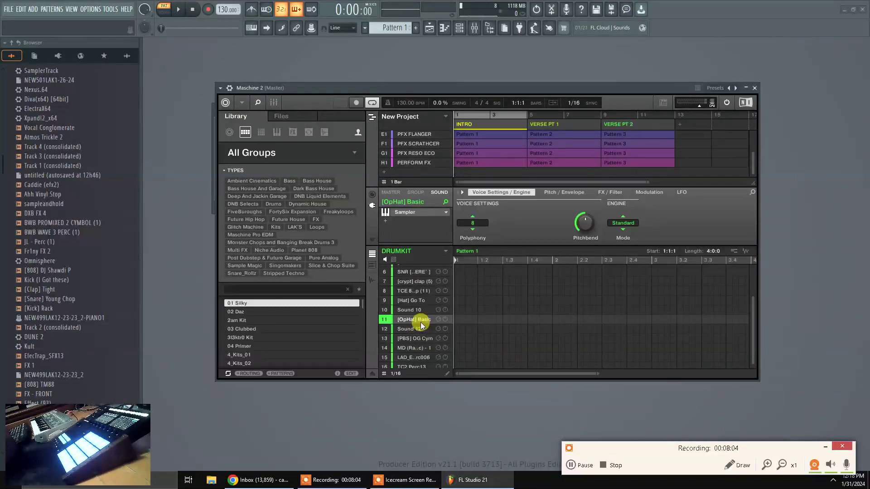
right_click(421, 323)
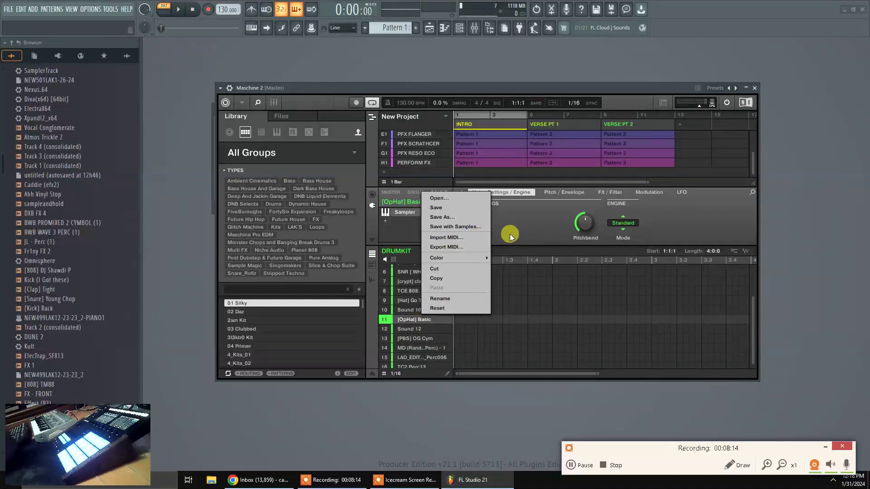
Undo loading [OpHat] Basic into slot 11 of the DRUMKIT group
click(238, 101)
click(243, 103)
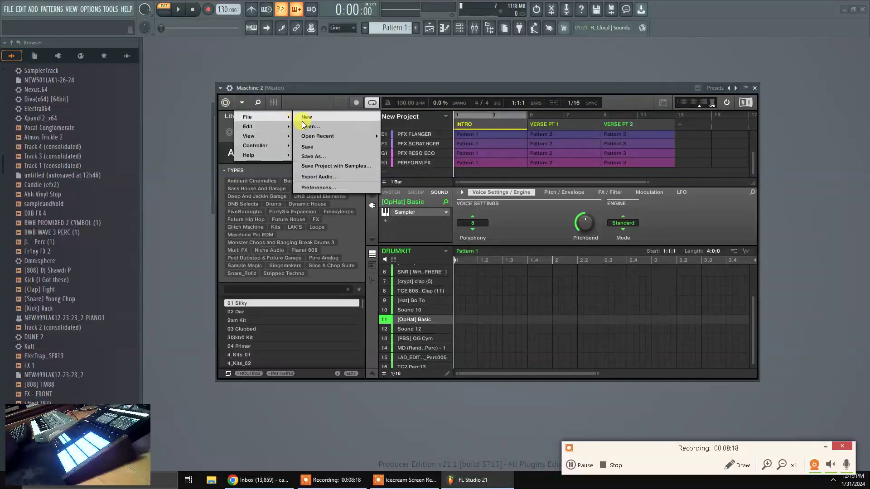
click(309, 128)
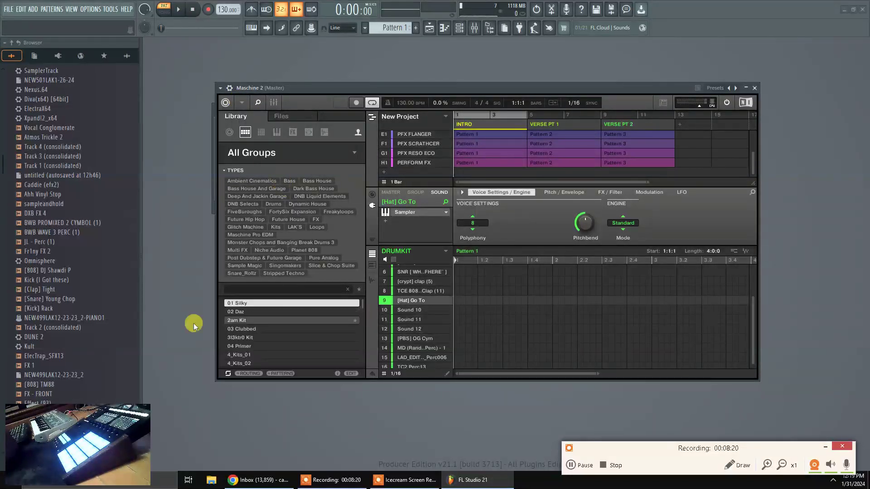
Audition Kick (I Got these) from the recent files and load it into slot 1 of the DRUMKIT group
click(46, 290)
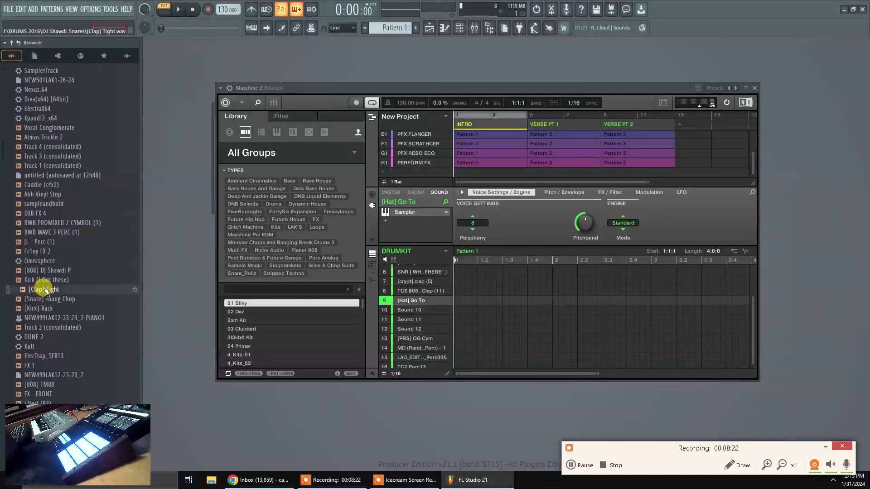
click(59, 280)
drag(60, 280, 428, 272)
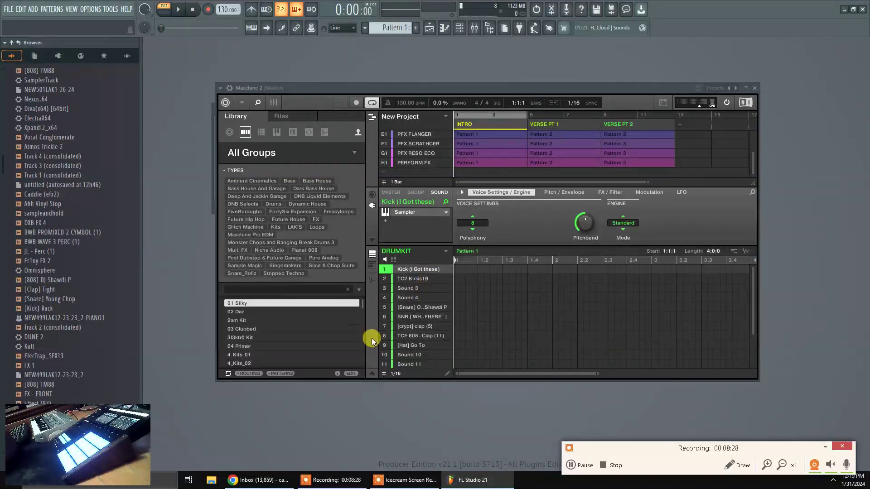
Load [OpHat] Basic from the recent files into slot 12 of the DRUMKIT group
click(414, 345)
scroll(50, 91, up, 8)
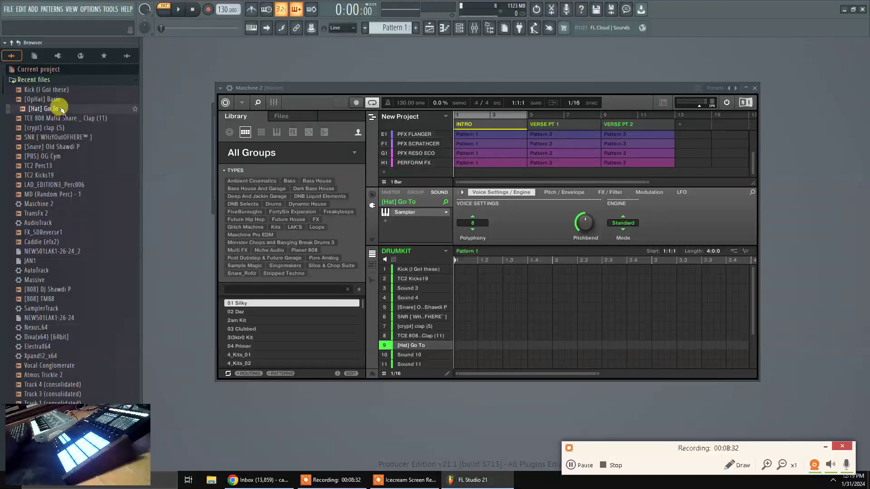
drag(49, 99, 434, 346)
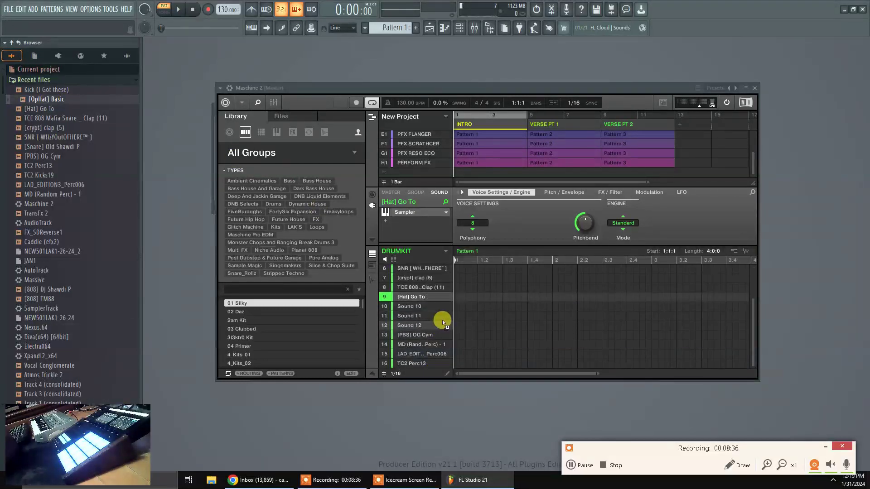
drag(442, 320, 443, 321)
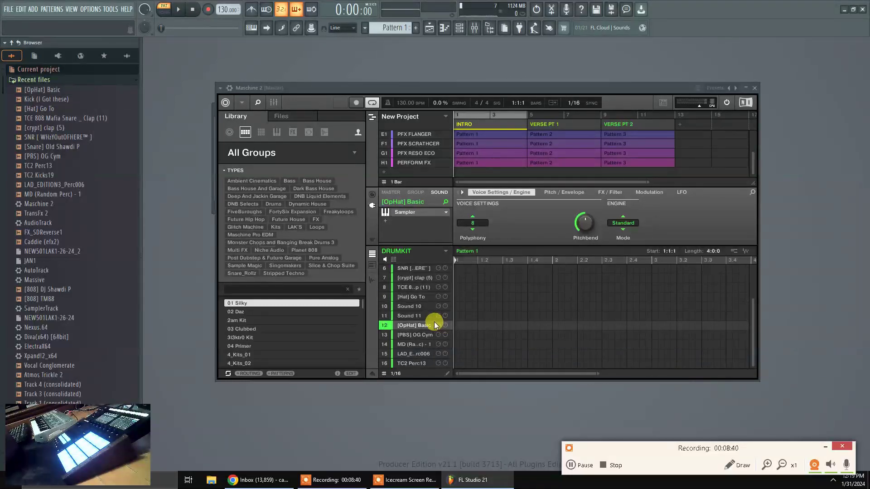
Collapse the Recent files folder and open the HATS folder in CADILLAKTRACKZ KIT 2017
scroll(61, 287, down, 10)
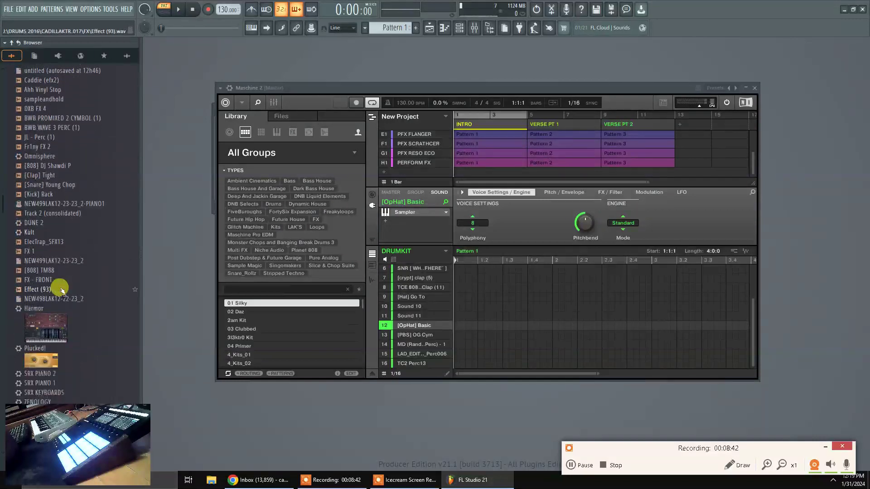
scroll(59, 288, up, 10)
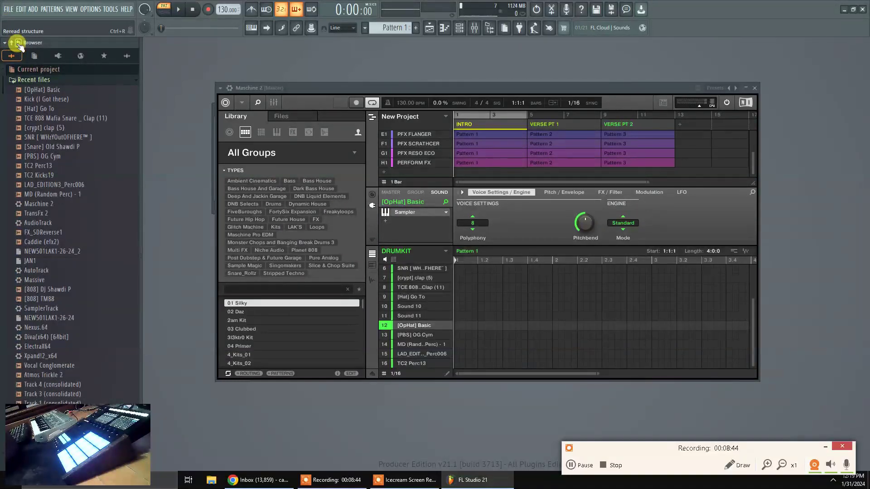
click(17, 43)
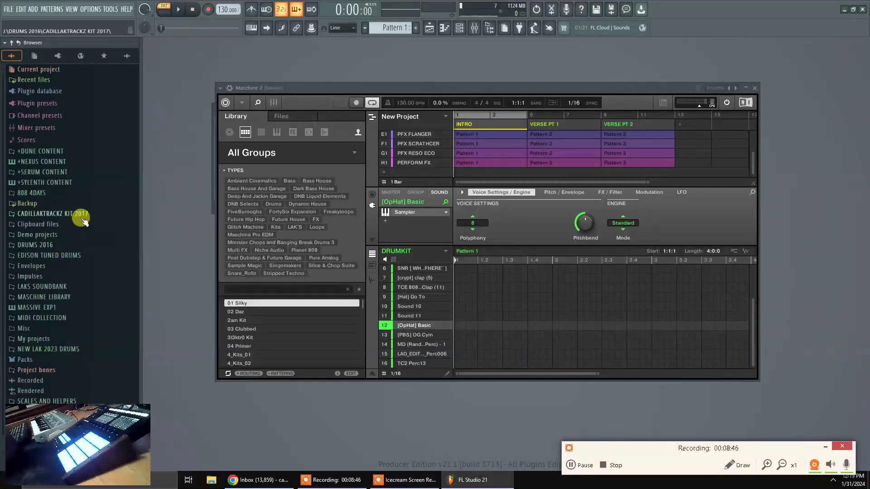
click(86, 215)
click(48, 307)
click(49, 307)
click(49, 289)
Audition hi-hat samples in the HATS folder and load hat (42) into slot 10 of the DRUMKIT group
scroll(55, 294, down, 10)
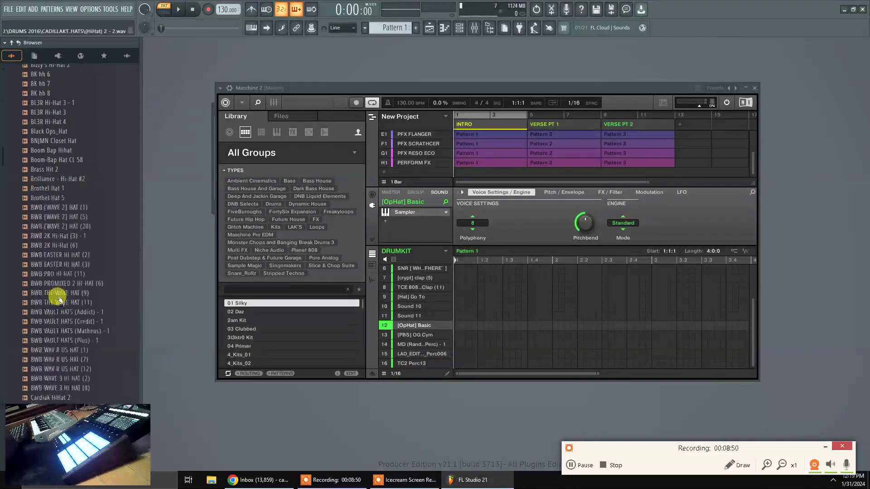
scroll(59, 297, down, 1)
click(52, 363)
click(60, 382)
drag(60, 382, 428, 305)
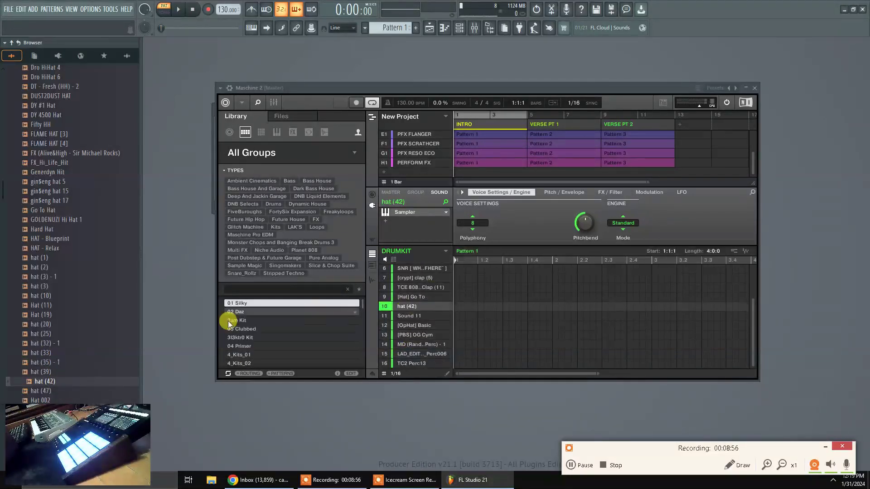
Audition more hats, load Hi Hat (12) into slot 11 of the DRUMKIT group, and select the cymbal in slot 13
scroll(81, 260, down, 15)
click(54, 276)
click(86, 258)
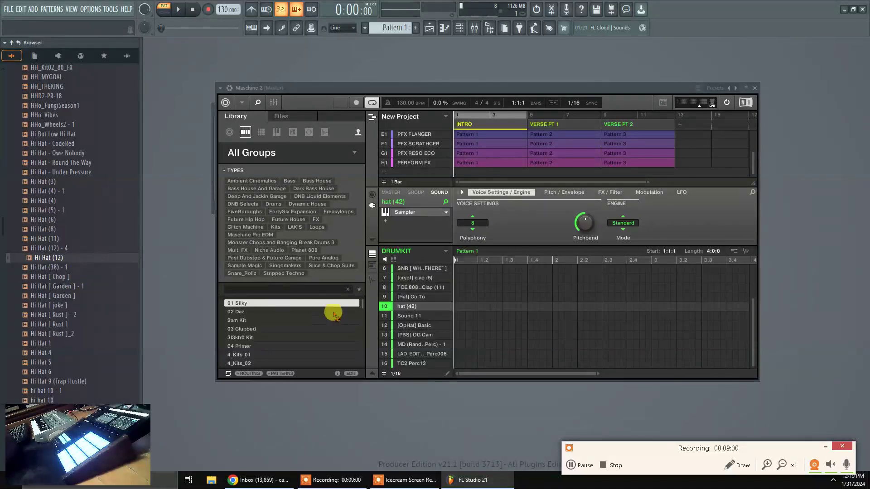
drag(421, 312, 425, 314)
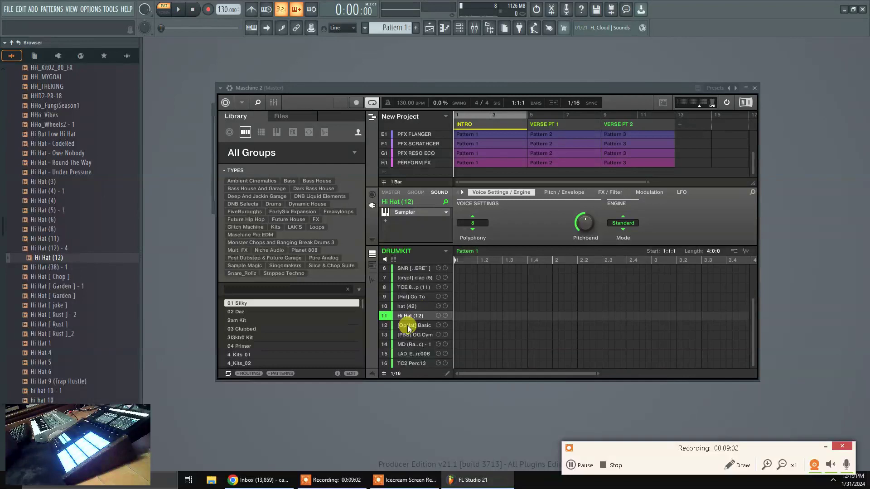
click(421, 334)
Select sounds 1 through 4 of the DRUMKIT group and color them yellow
scroll(422, 347, up, 1)
scroll(420, 346, up, 3)
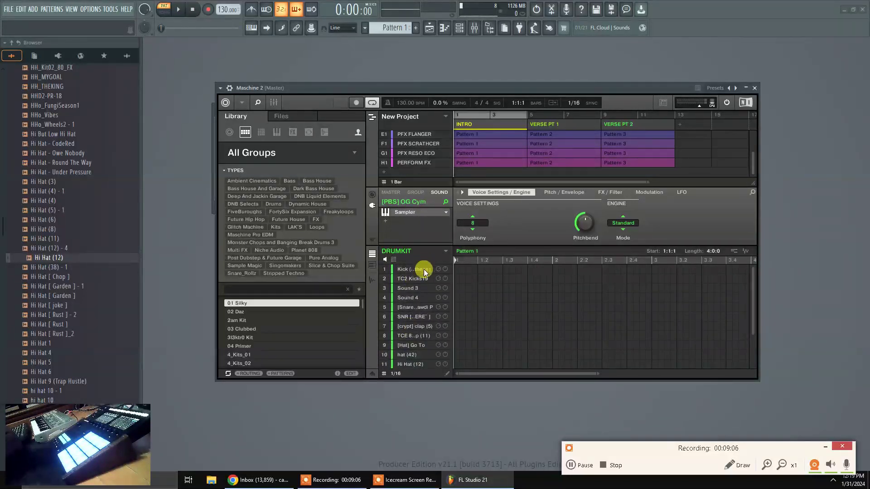
click(422, 270)
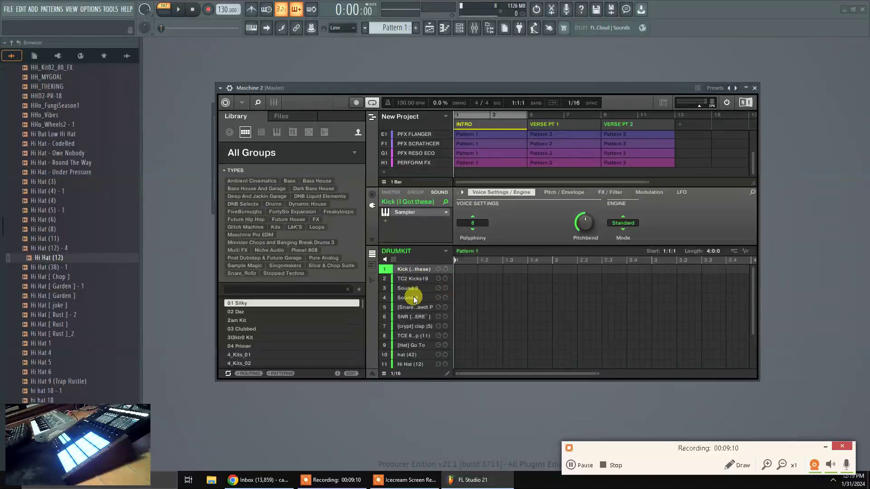
right_click(414, 281)
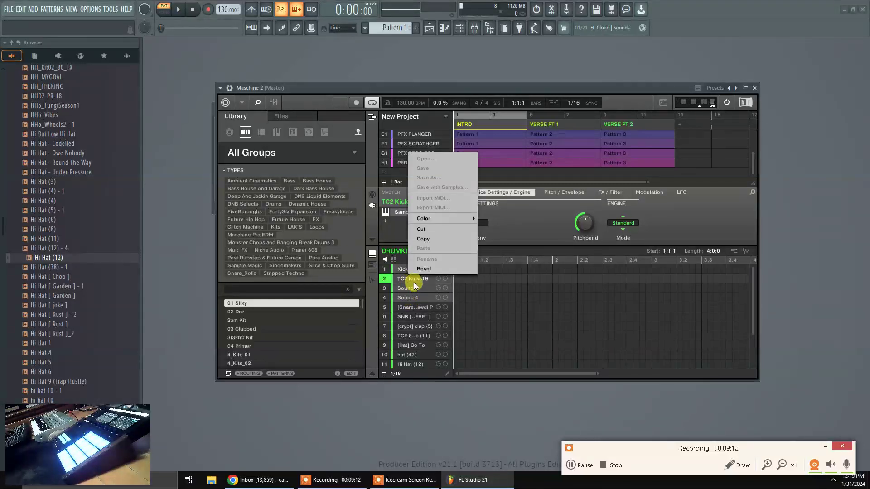
mouse_move(467, 217)
click(489, 239)
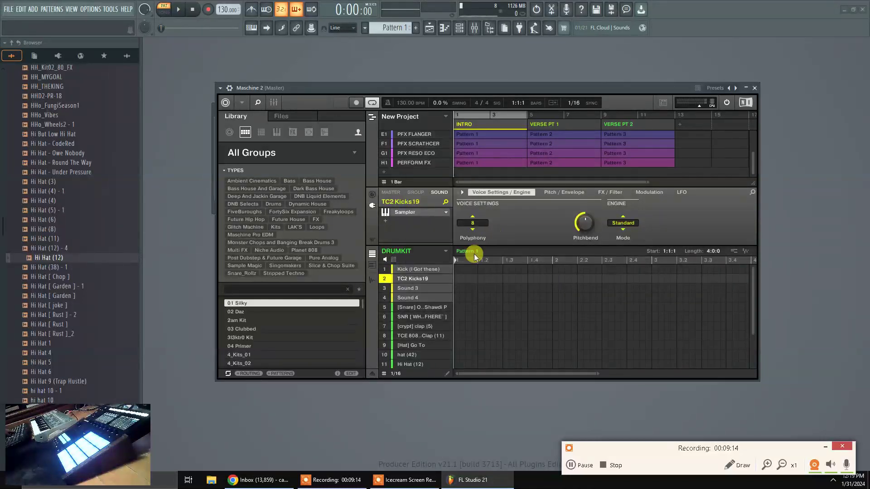
Select the hats in slots 9 through 12 of the DRUMKIT group and color them light blue
click(413, 307)
click(413, 336)
click(412, 345)
scroll(414, 360, down, 1)
click(414, 362)
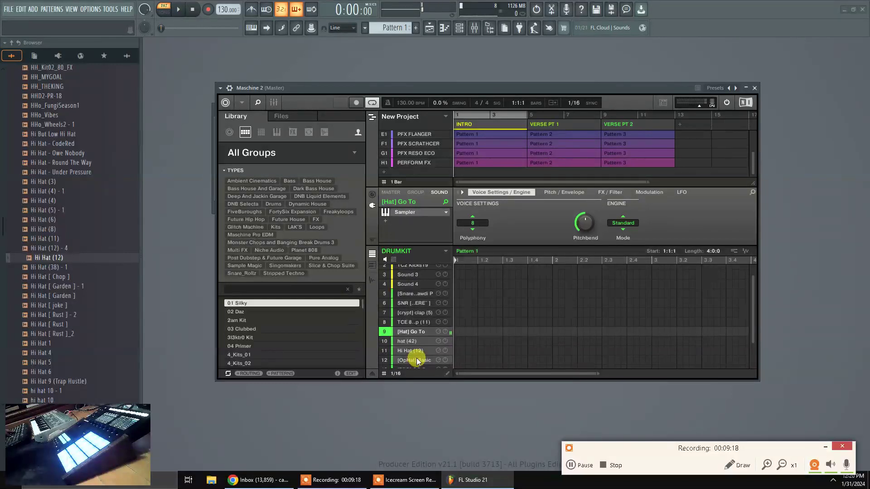
right_click(419, 361)
mouse_move(474, 295)
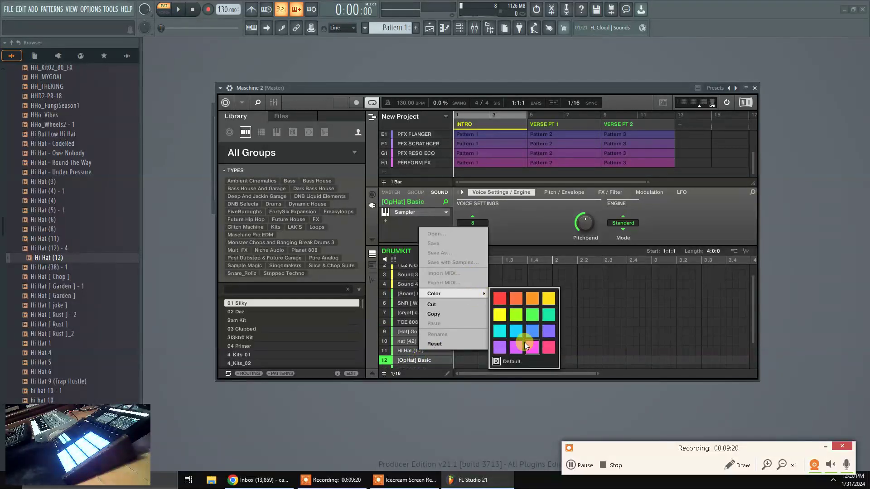
click(516, 331)
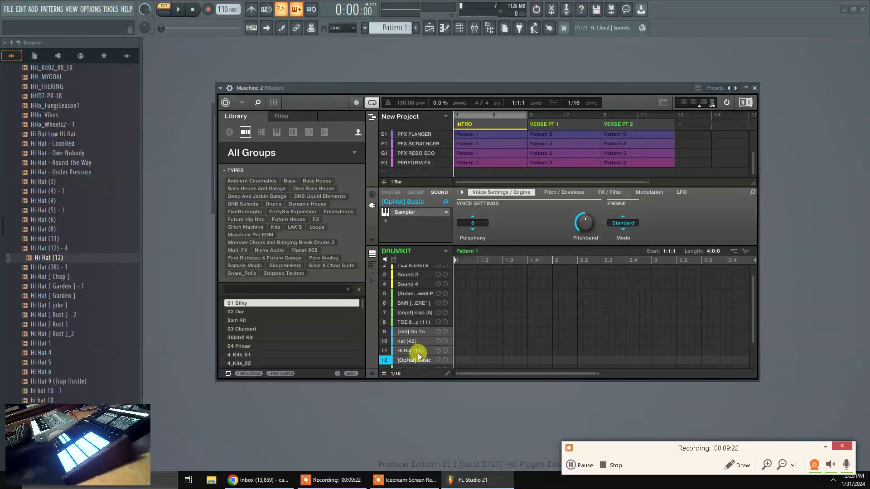
Select the cymbal and percussion sounds in slots 13 through 16 and color them magenta
scroll(417, 355, down, 3)
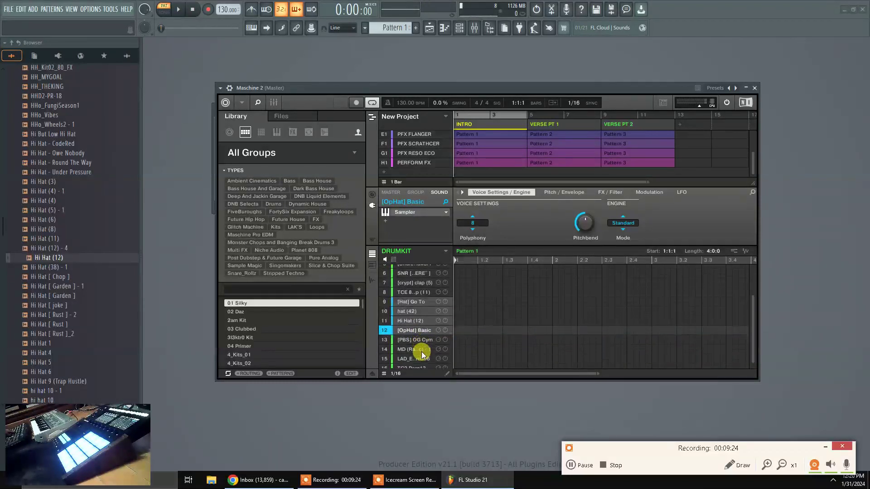
scroll(421, 354, down, 1)
click(423, 337)
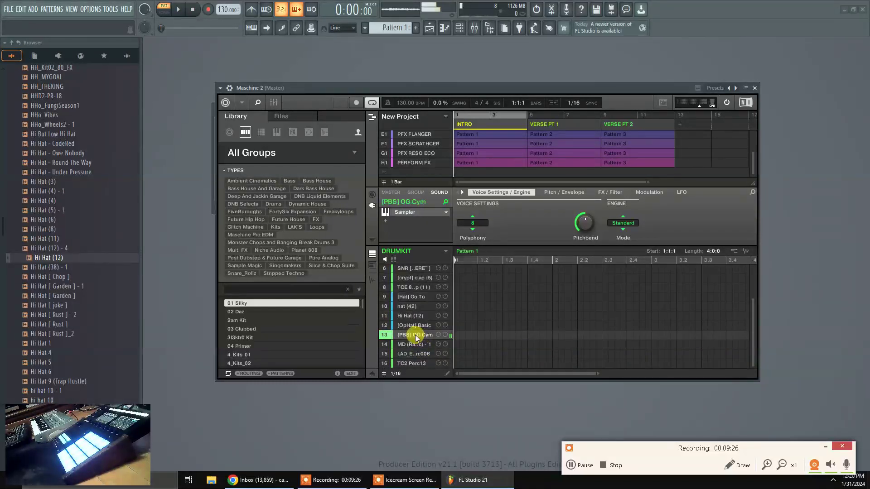
right_click(420, 354)
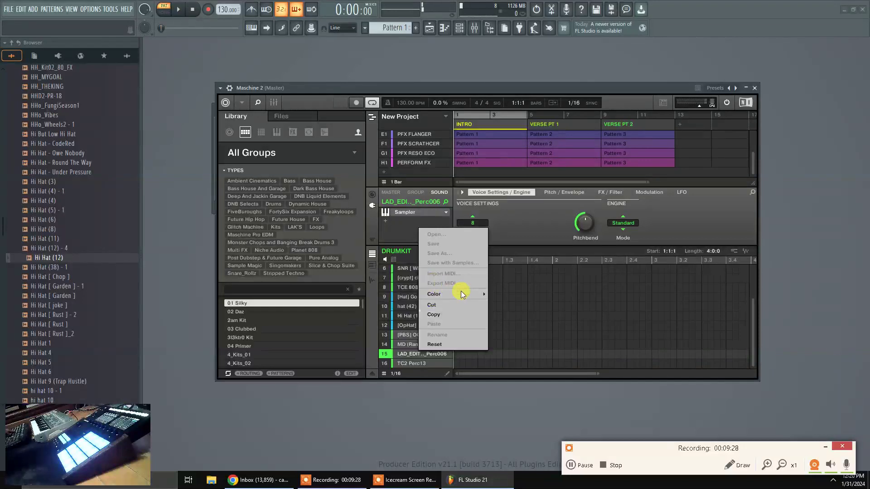
mouse_move(461, 294)
click(540, 347)
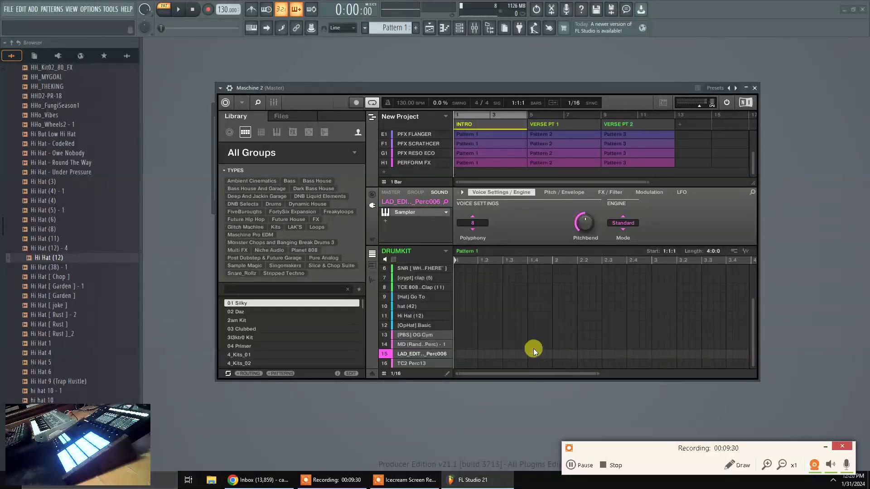
Select all 16 sounds in the DRUMKIT group and set their sampler polyphony to 1
scroll(428, 336, up, 5)
click(408, 270)
scroll(424, 329, down, 5)
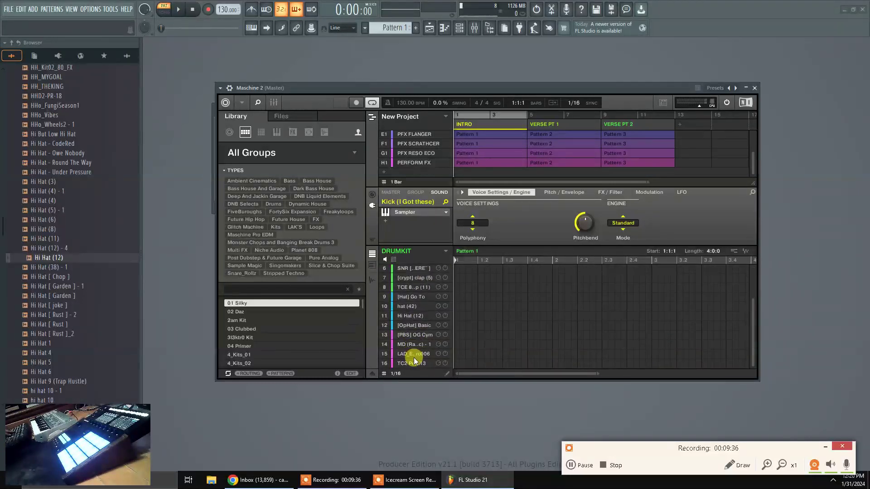
click(482, 222)
click(518, 232)
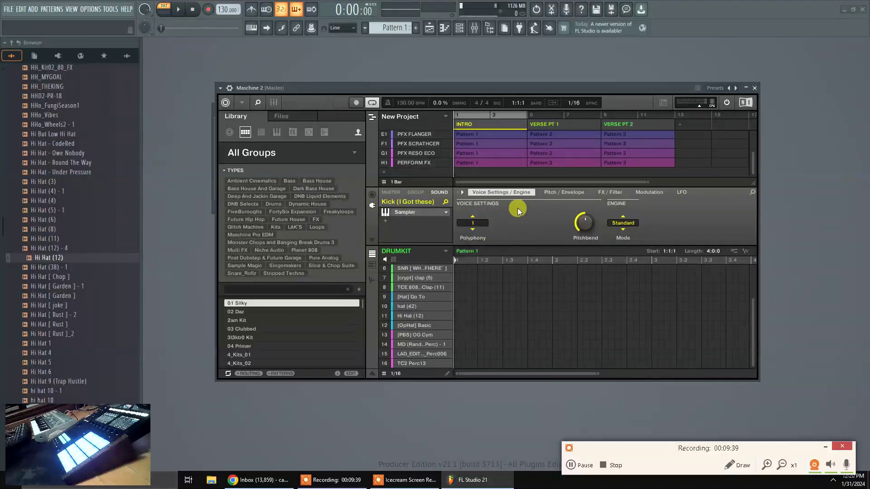
Set the envelope type of all selected sounds to ADSR and audition the percussion in slots 14 and 15
click(566, 194)
click(584, 222)
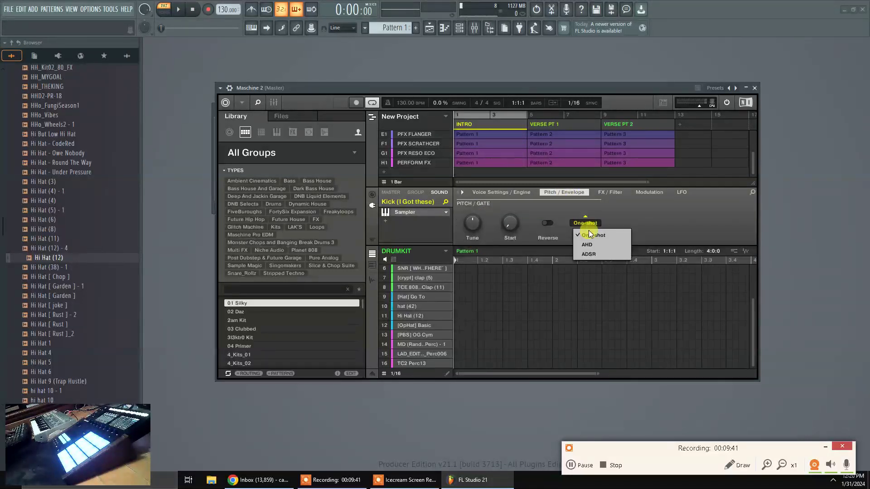
click(594, 257)
click(413, 344)
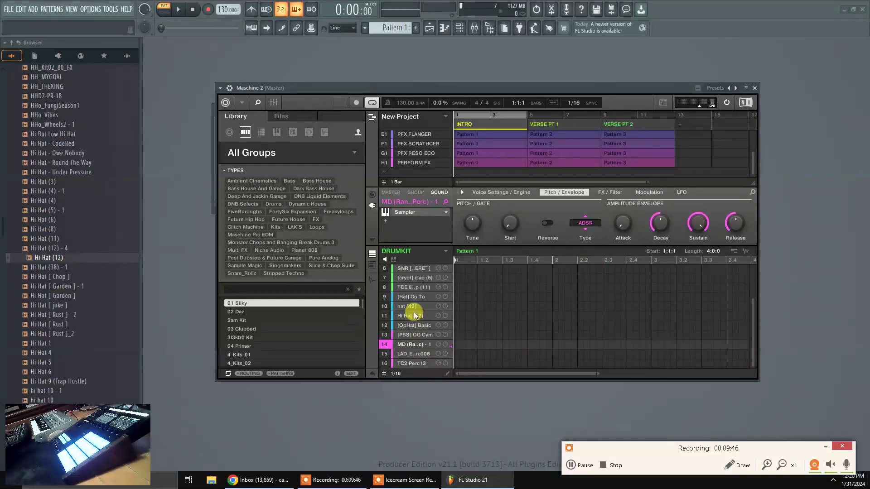
click(421, 354)
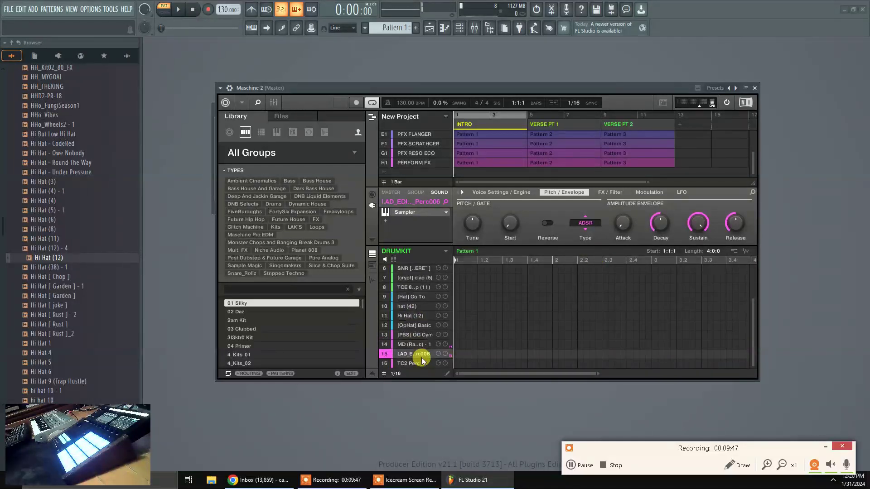
Start saving the DRUMKIT group together with its samples and open the destination file chooser
click(424, 335)
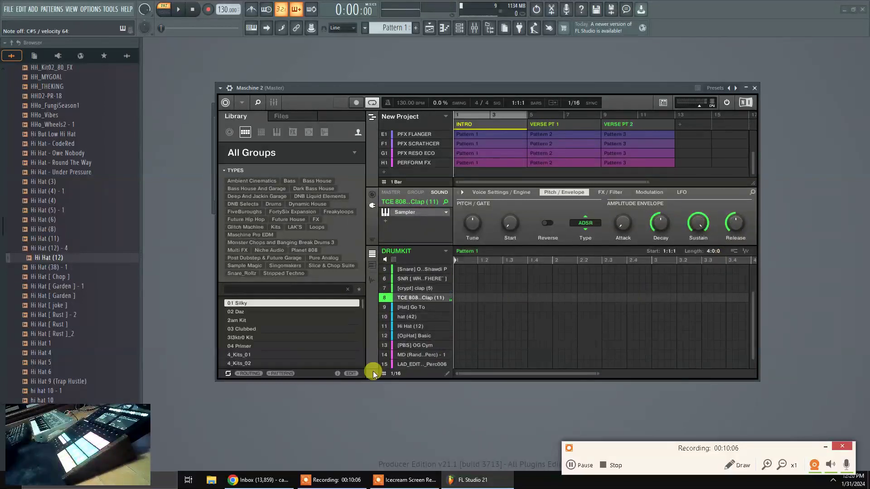
mouse_move(414, 281)
scroll(414, 281, up, 2)
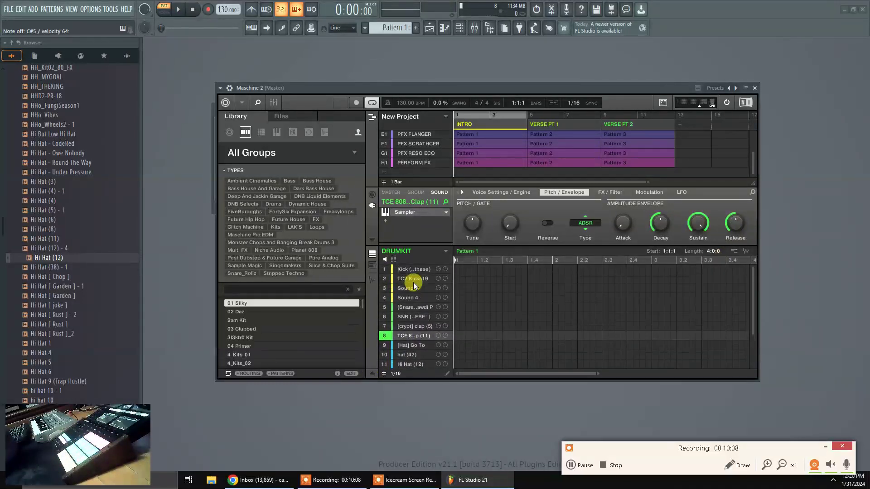
scroll(410, 137, up, 4)
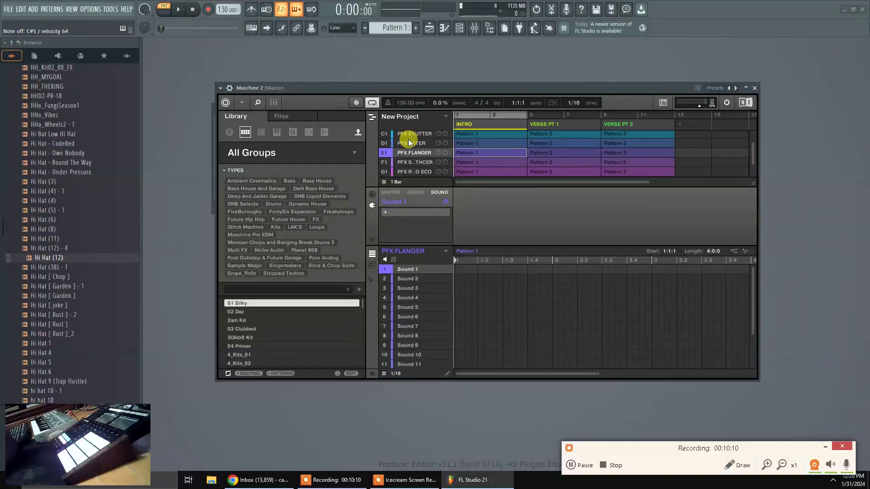
click(407, 135)
right_click(407, 135)
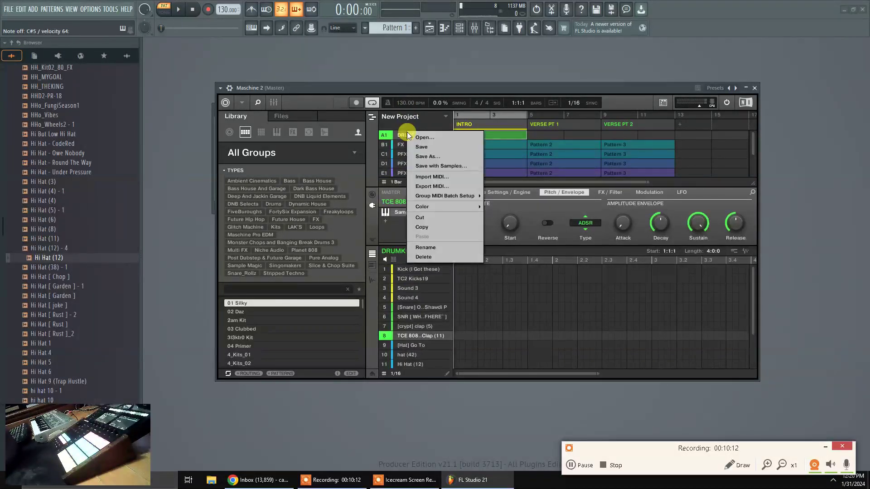
click(452, 166)
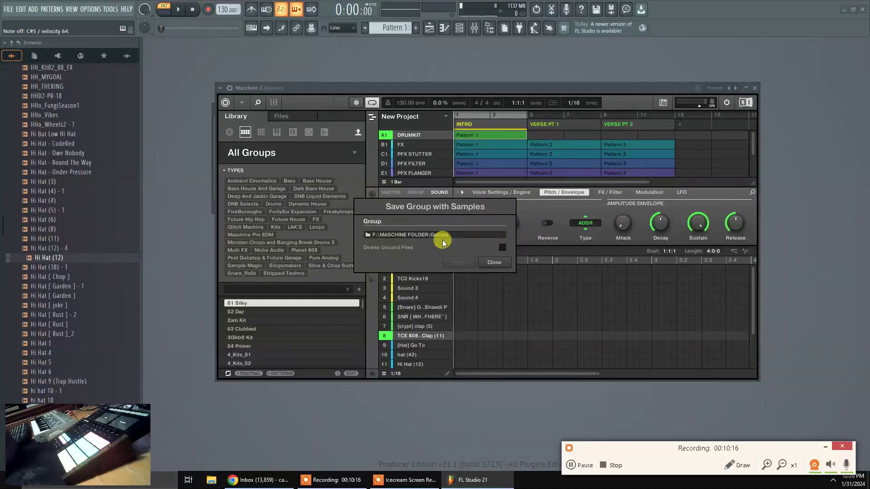
click(462, 239)
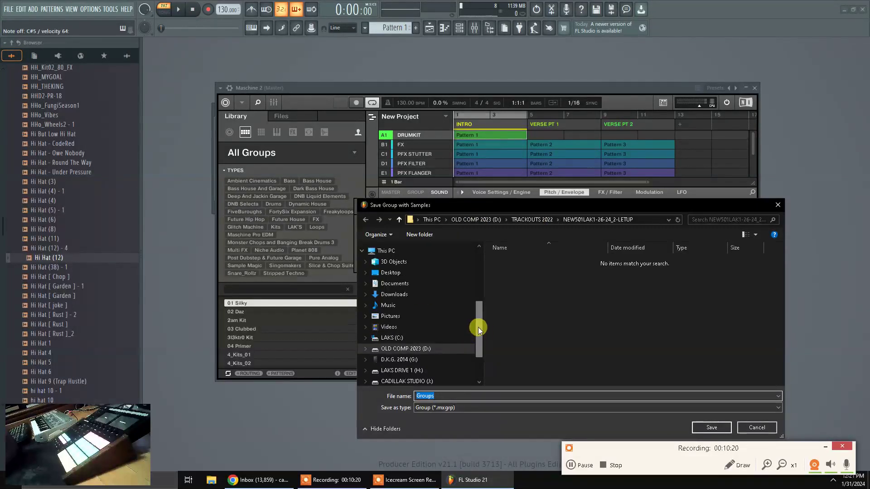
Browse the CADILLAK STUDIO (J:) drive to F-, MASCHINE FOLDER, Groups, LAK KITS$, KITS as the save location
drag(476, 330, 477, 341)
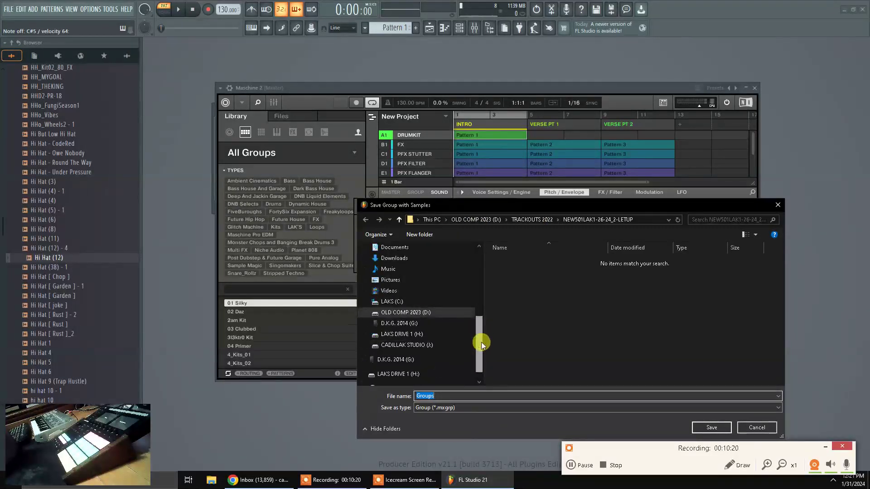
click(414, 347)
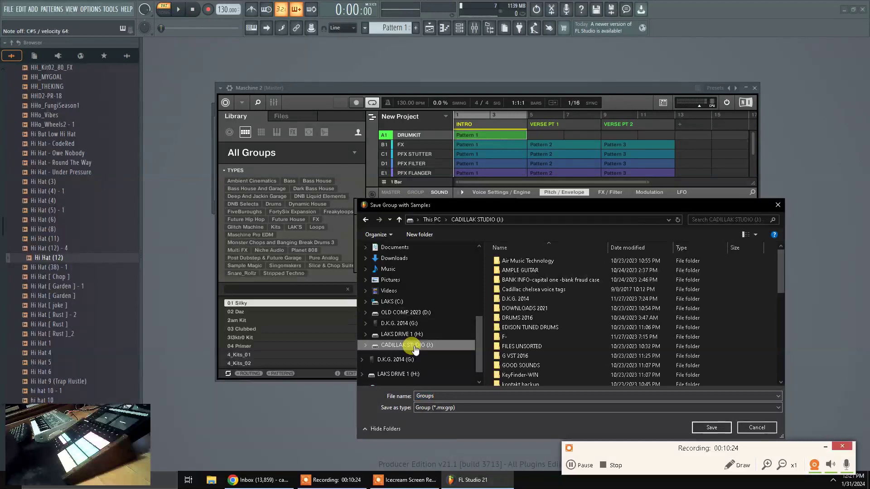
double_click(519, 337)
double_click(536, 262)
double_click(517, 280)
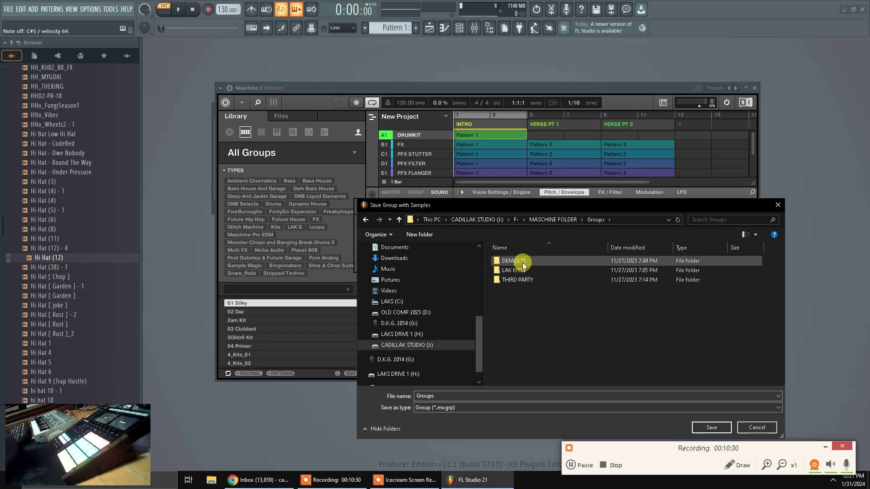
double_click(516, 271)
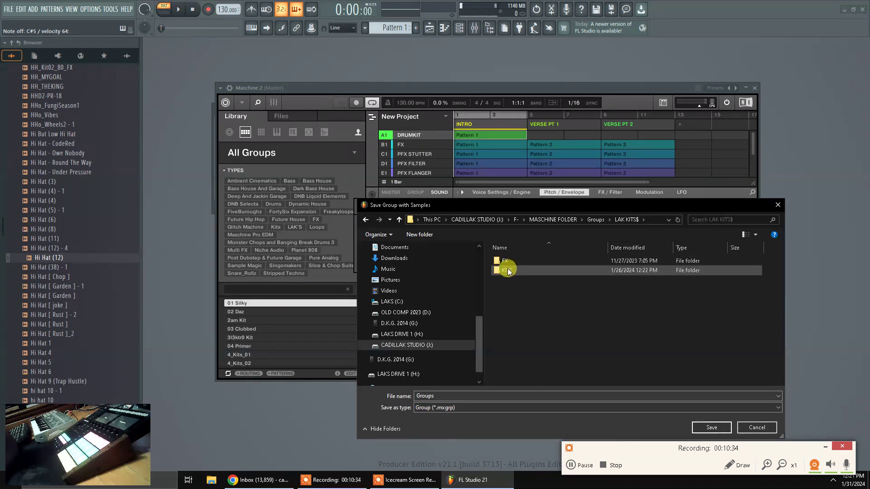
double_click(505, 270)
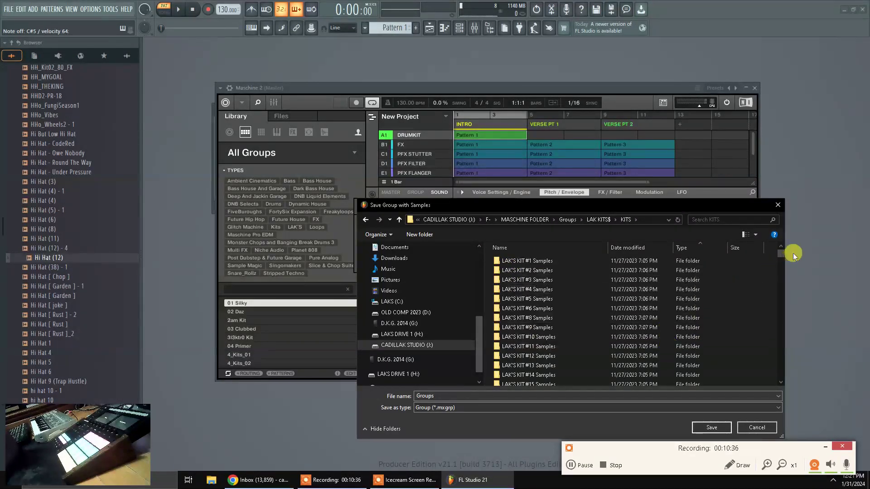
Name the group "LAK'S KIT #334", following the last numbered kit in the folder, and save it with its samples
drag(777, 250, 786, 378)
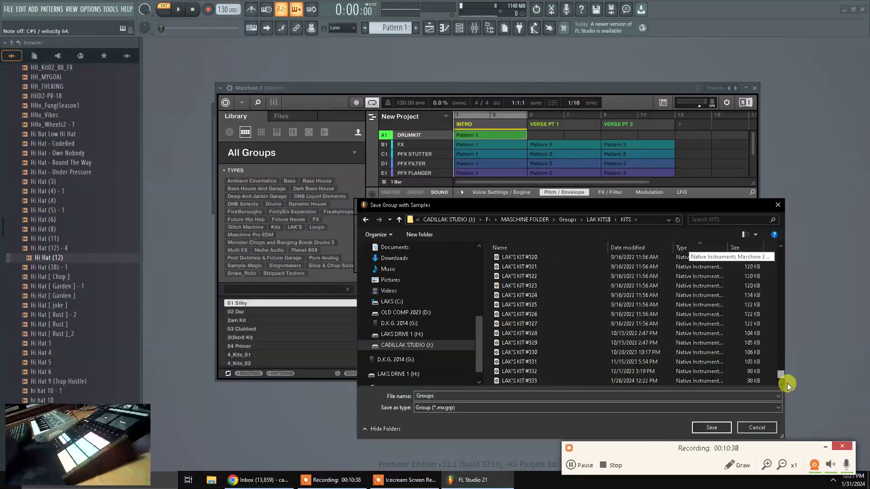
click(521, 381)
click(452, 396)
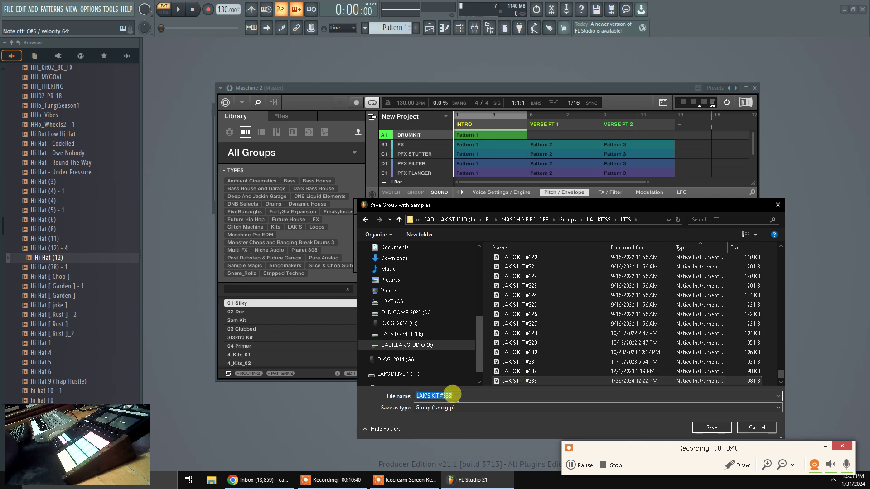
key(BackSpace)
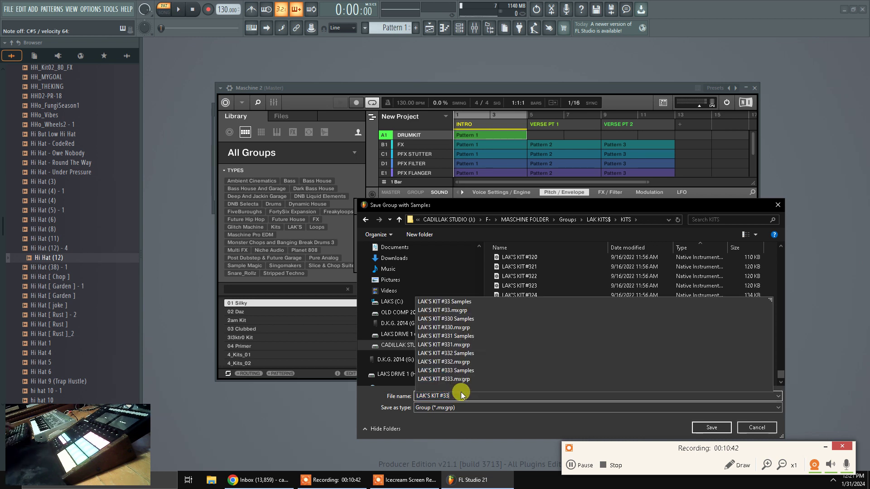
text(4)
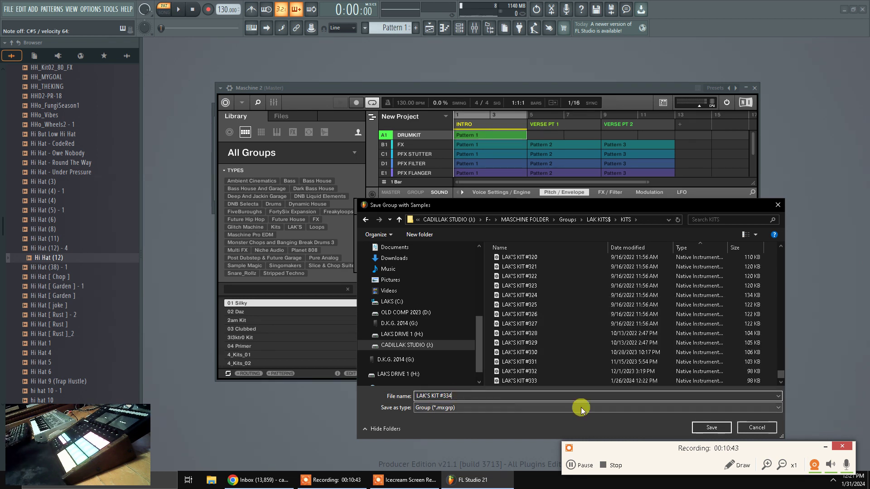
click(711, 427)
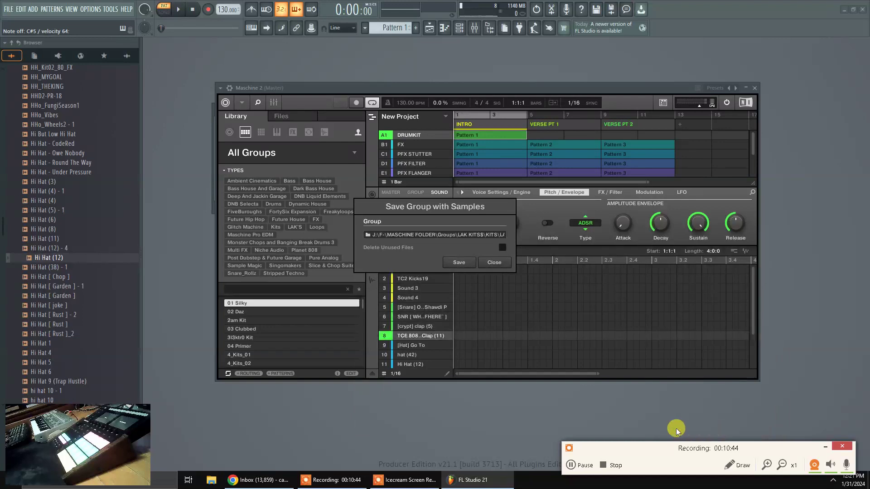
click(468, 262)
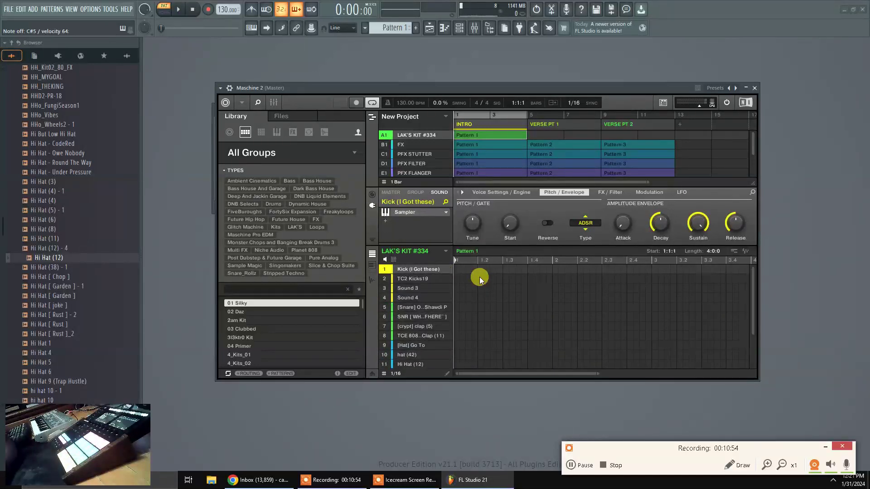
Minimize the Maschine 2 plugin window to reach the channel rack and open the list for adding a channel
click(746, 89)
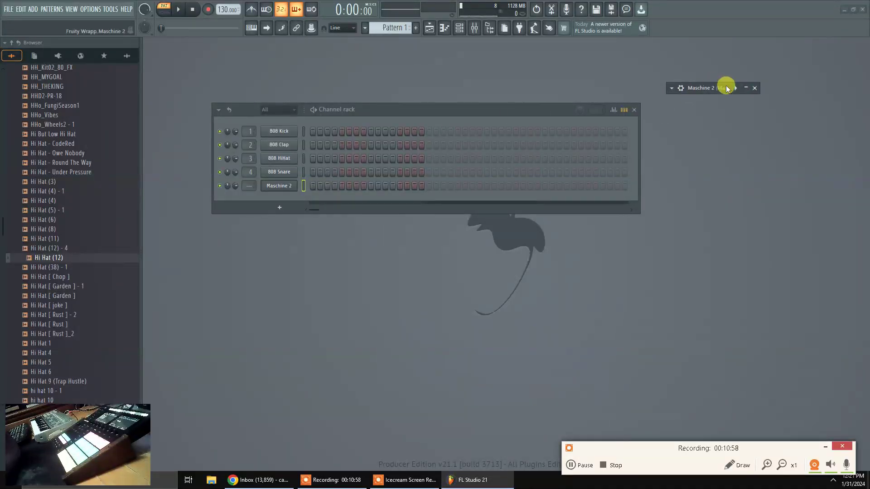
click(281, 208)
click(213, 365)
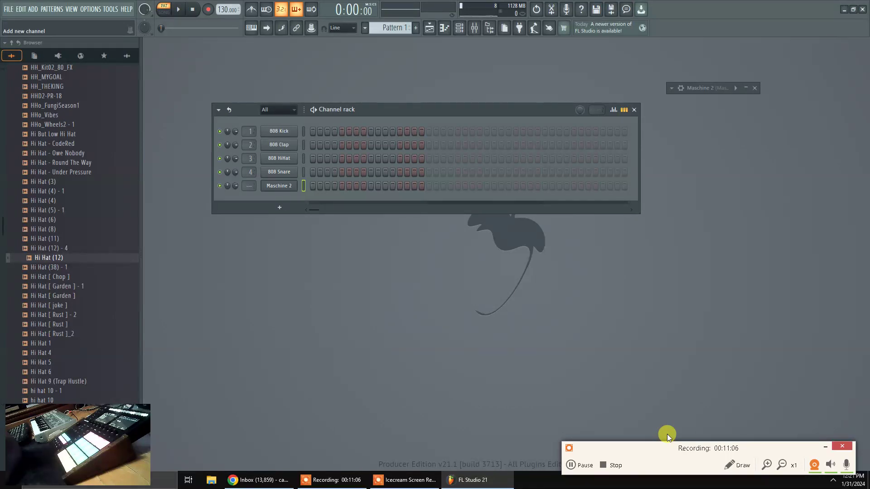
click(573, 467)
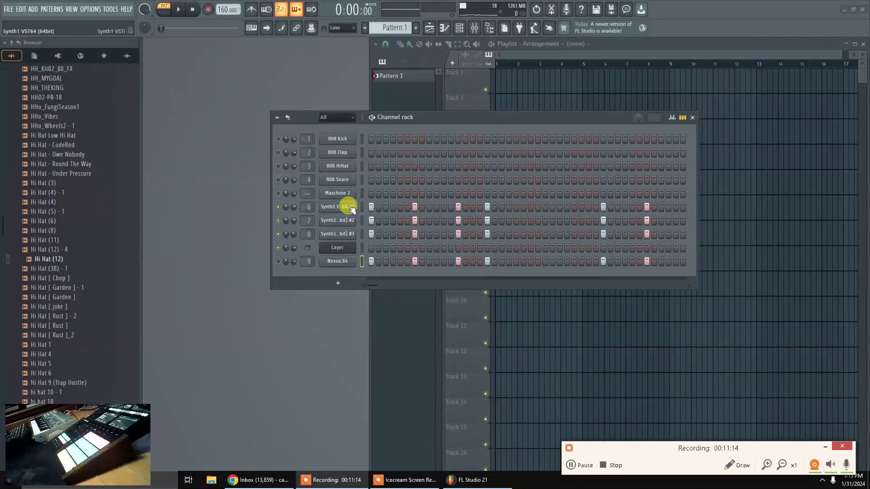
Solo the first Synth1 channel in the channel rack and audition its pattern
right_click(277, 208)
click(295, 214)
key(space)
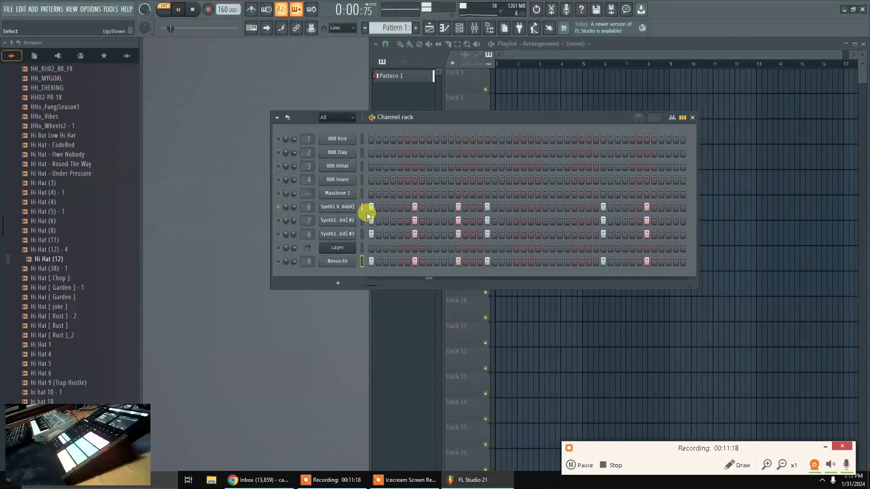
key(space)
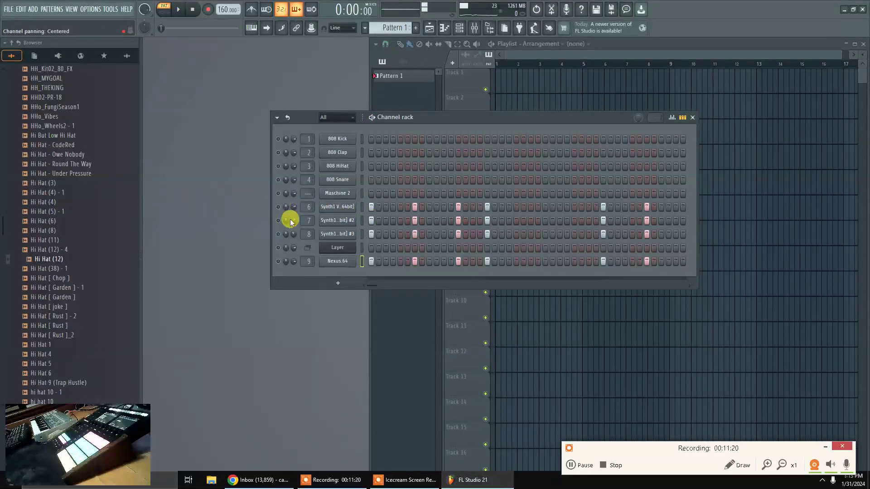
Audition the Synth1 #2 and Synth1 #3 channels, each played on its own
click(278, 220)
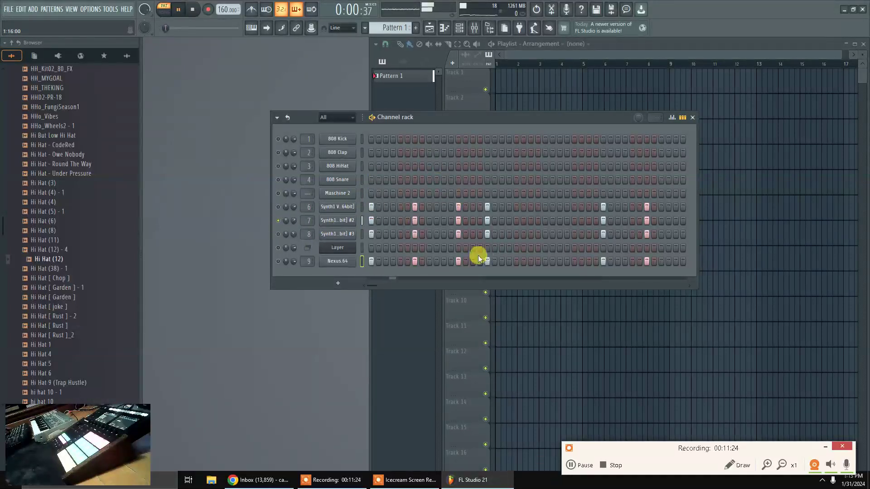
click(292, 222)
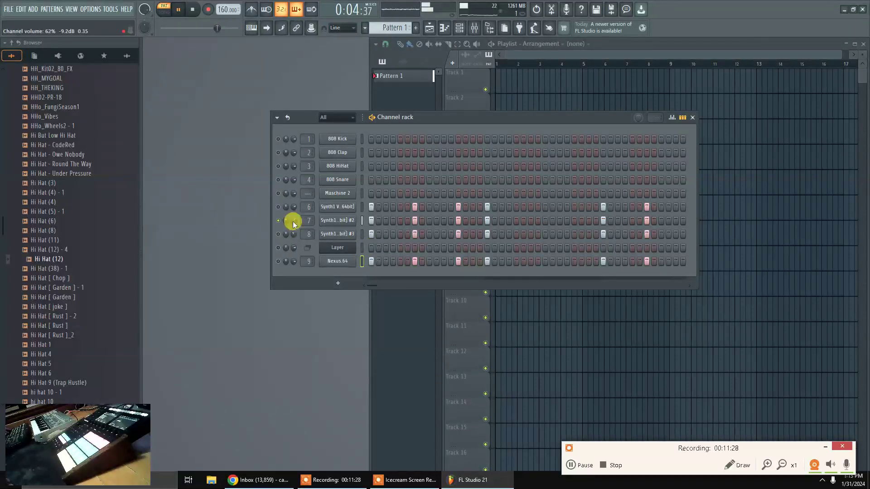
key(space)
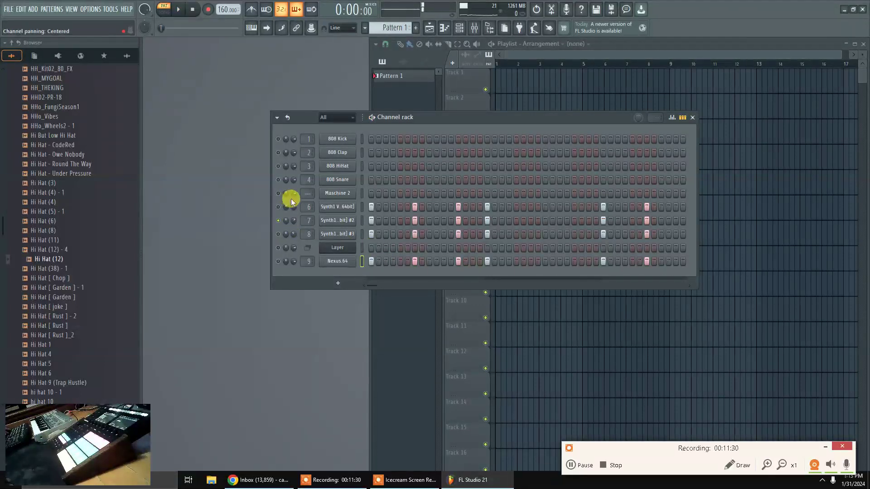
click(278, 234)
key(space)
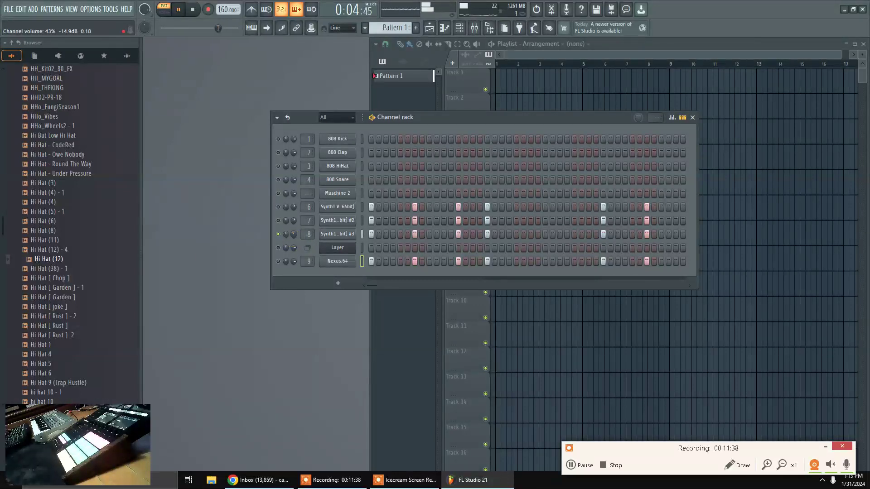
Unmute all three Synth1 channels and play them together, stopping playback at the end
drag(278, 234, 278, 206)
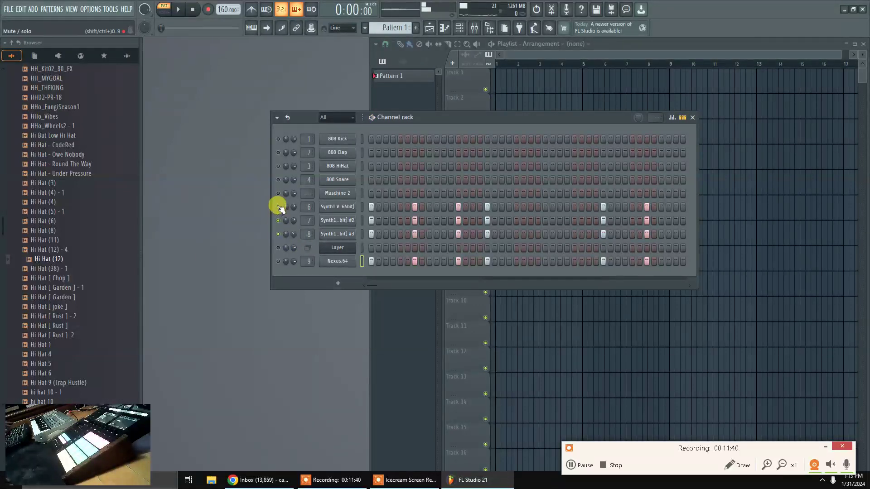
key(space)
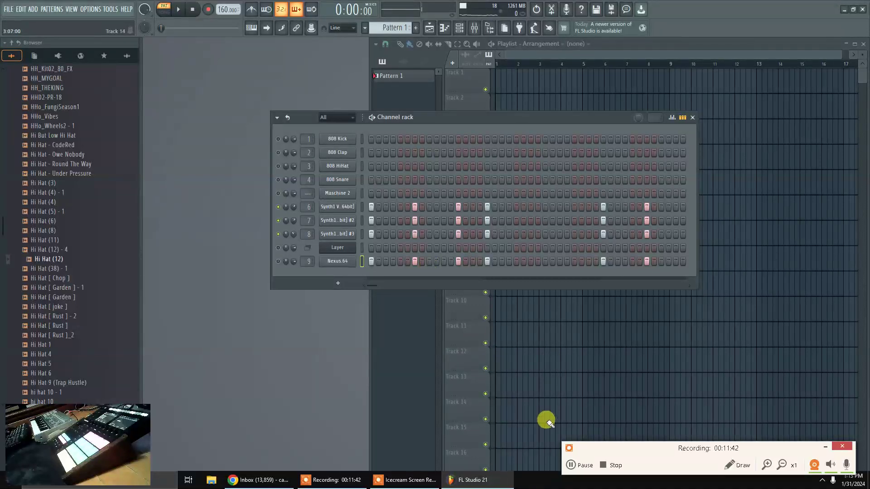
key(space)
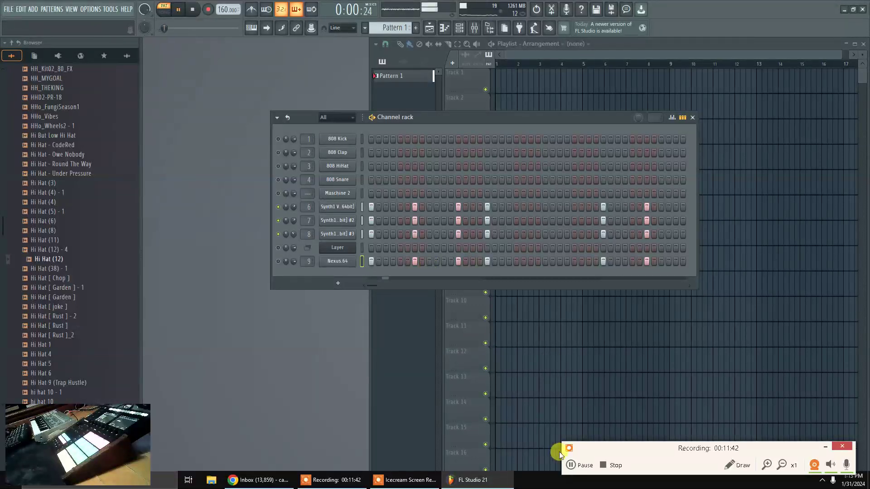
click(196, 10)
click(194, 10)
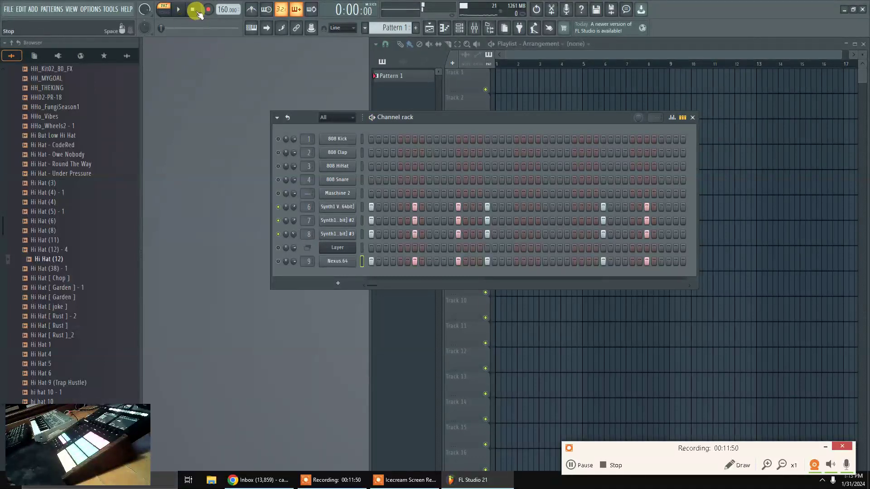
Open the playlist and place Pattern 1 at bar 1 of Track 1
key(F5)
key(F6)
key(F6)
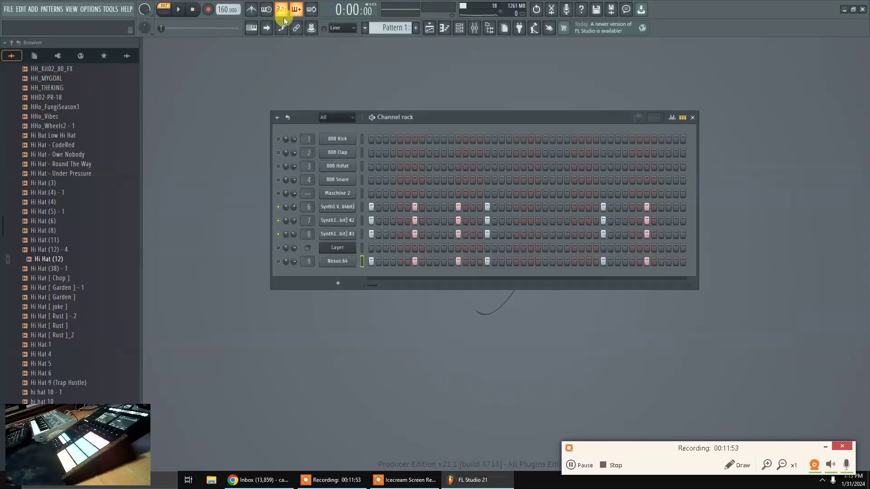
click(429, 28)
drag(516, 86, 495, 77)
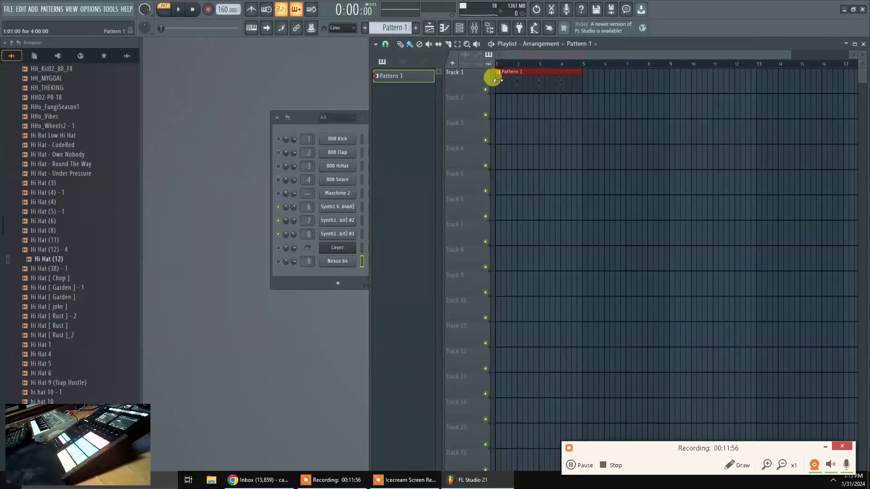
Consolidate Track 1 into an audio clip, rendering to 16Bit int stereo WAV with the tail set to leave remainder
right_click(460, 80)
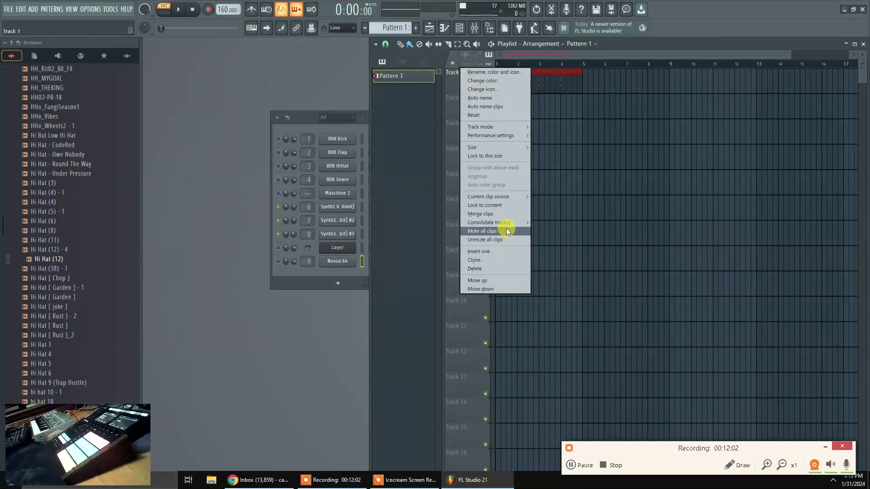
click(564, 224)
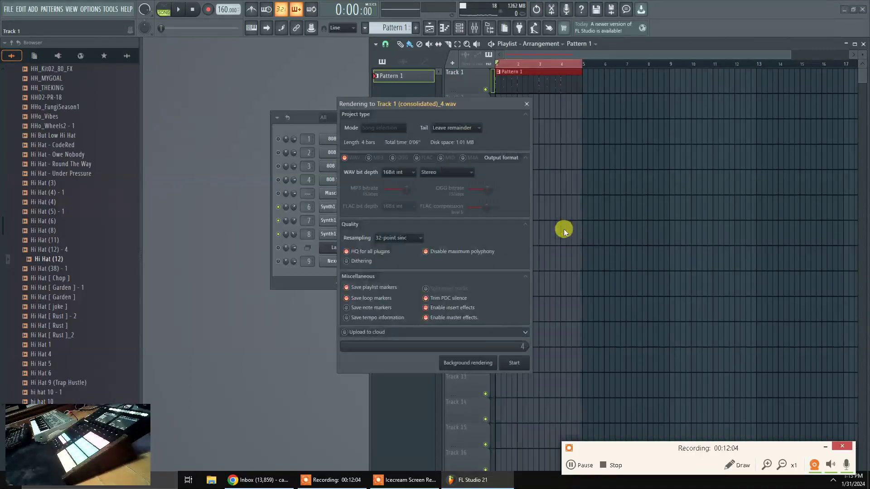
click(513, 358)
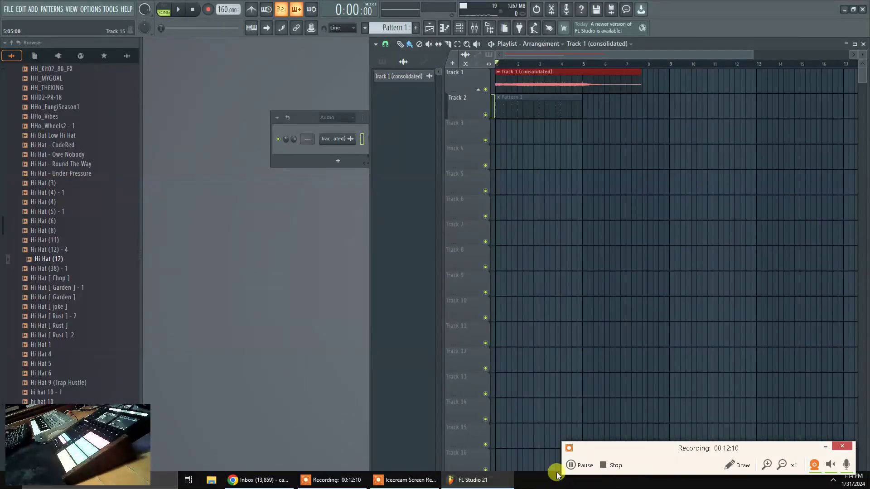
Play the consolidated clip from the start, then slice it at bar 5 and delete the tail
key(space)
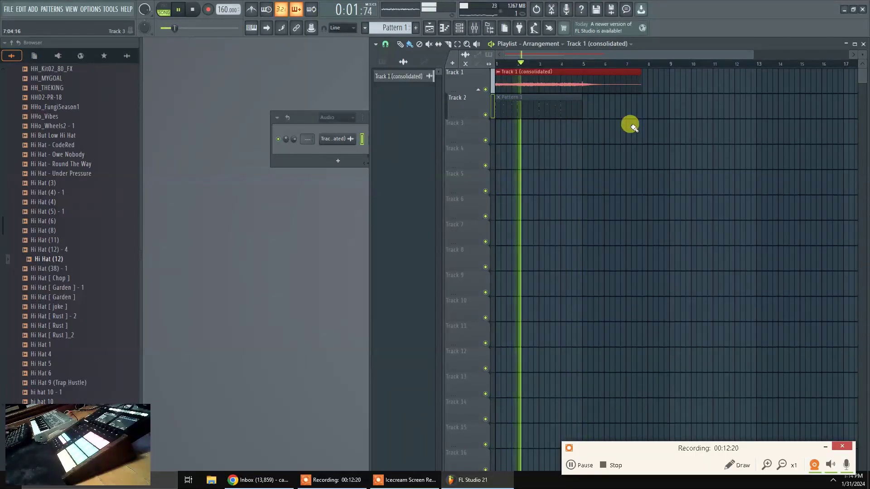
key(space)
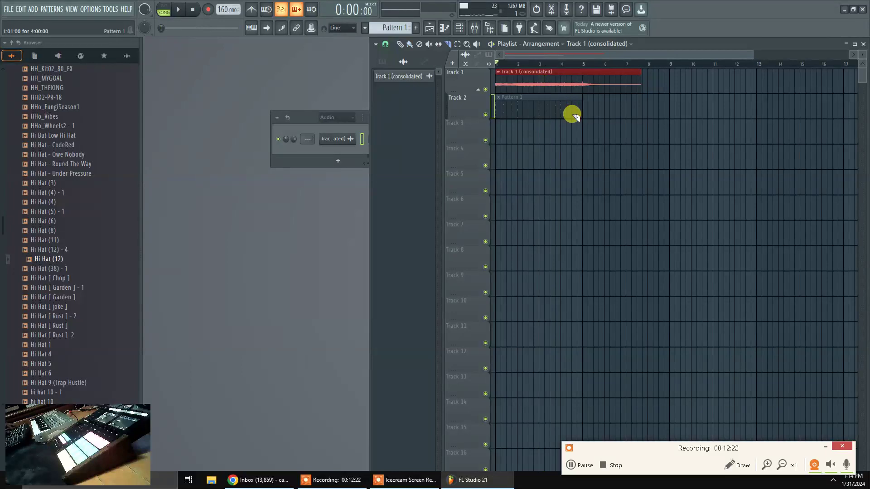
drag(584, 131, 582, 59)
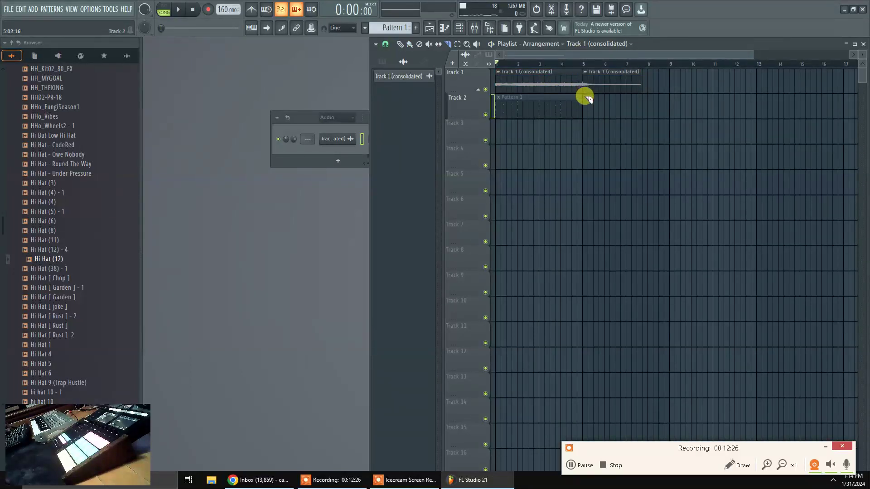
right_click(593, 83)
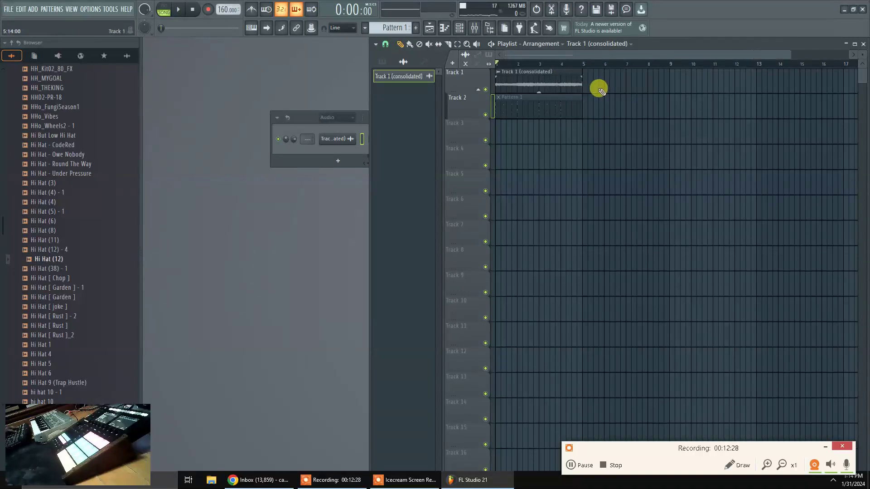
Duplicate the trimmed four-bar audio clip at bar 5 of Track 1 and play across both clips
key(ctrl+z)
key(space)
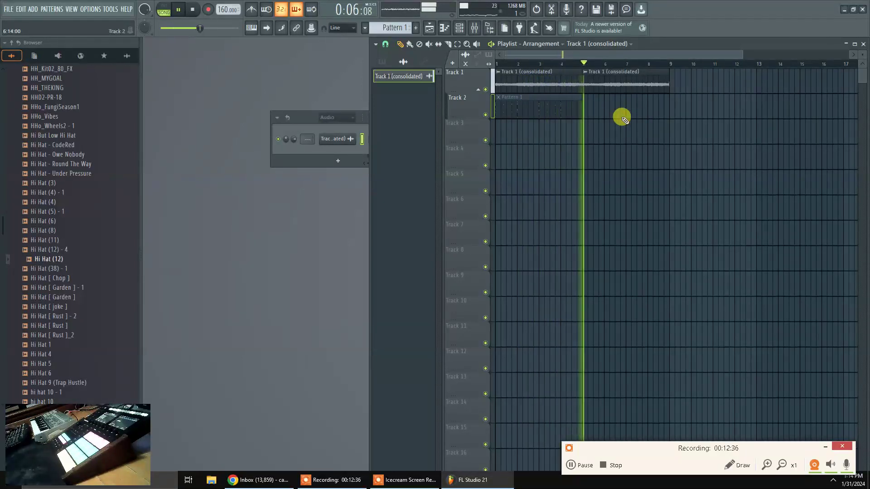
key(space)
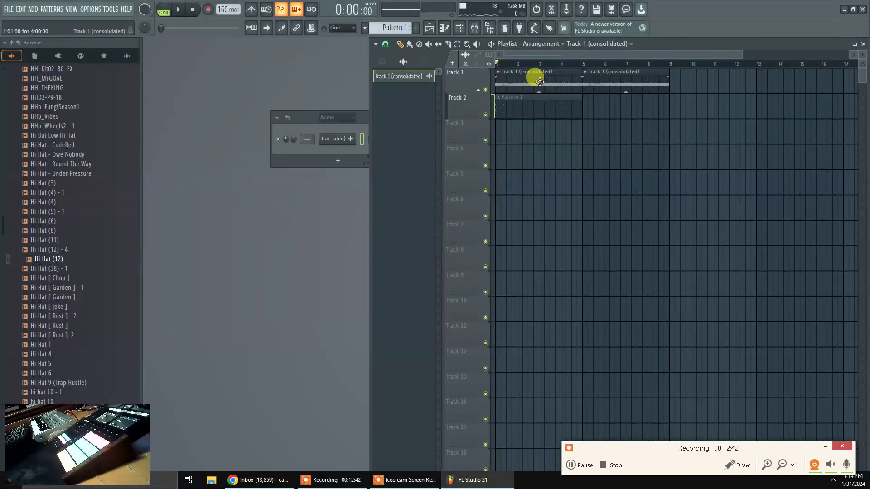
Display all channels in the channel rack and open the piano roll of the Nexus.64 channel
click(334, 118)
click(337, 118)
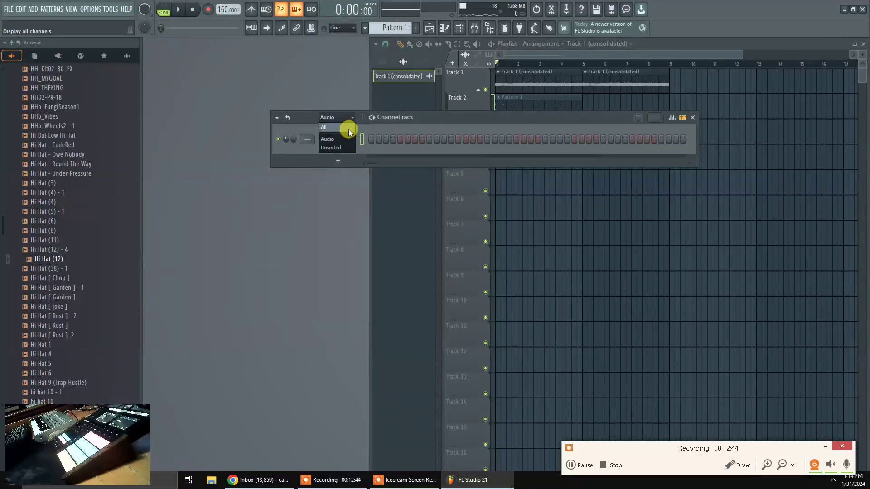
click(349, 128)
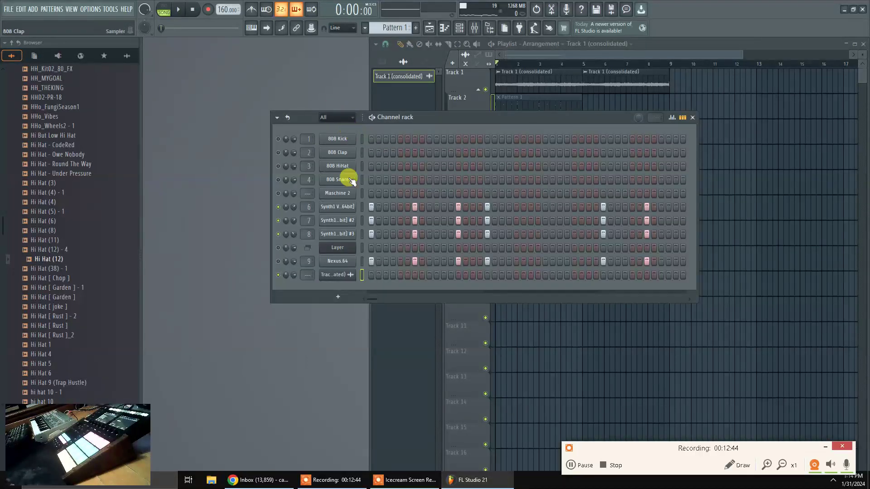
right_click(349, 263)
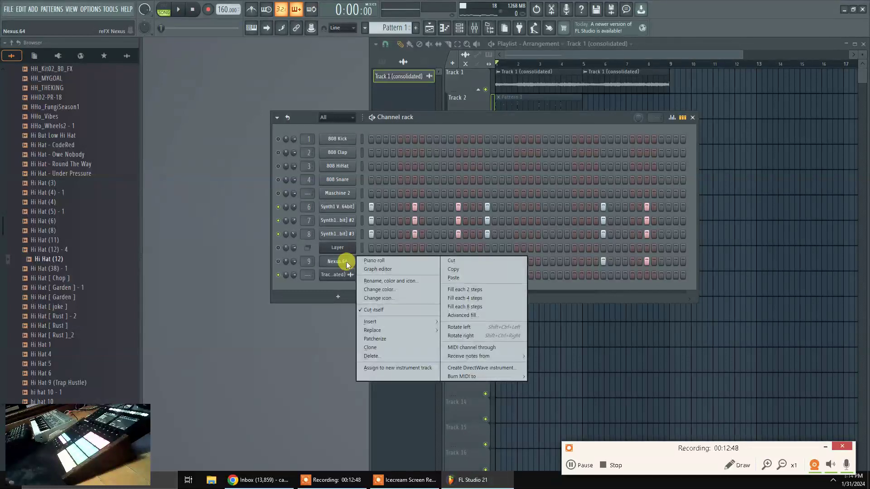
click(360, 258)
Export the Nexus.64 notes as a MIDI file named NEW502 in the Scores folder and close the piano roll
click(194, 78)
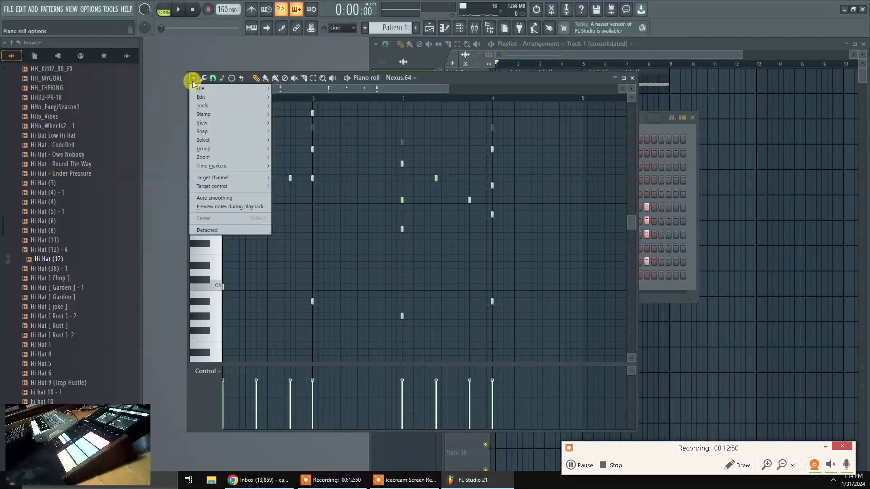
mouse_move(229, 96)
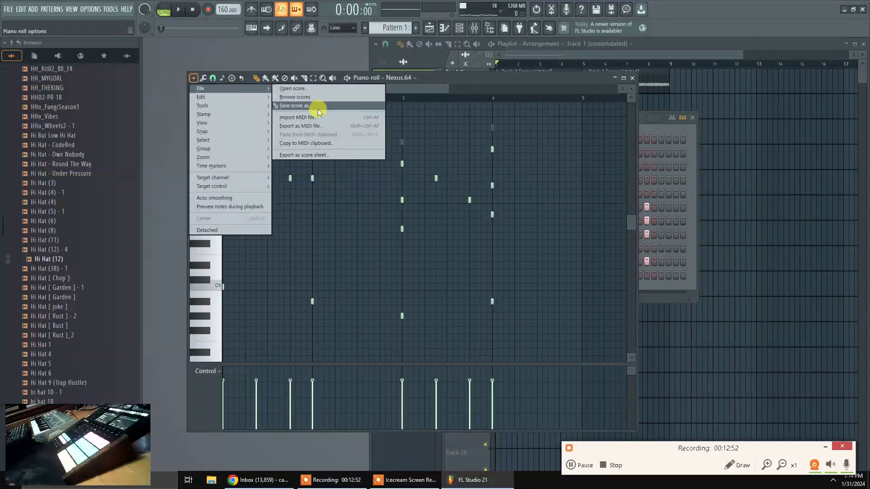
click(317, 126)
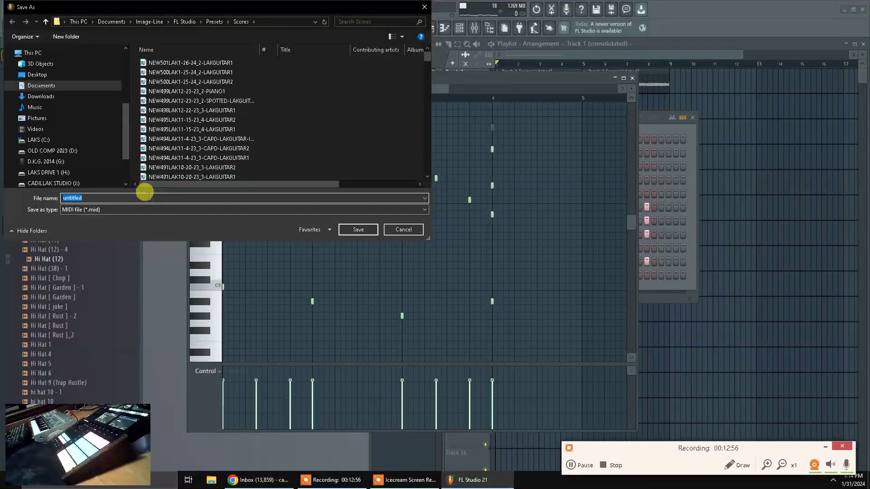
text(NEW502)
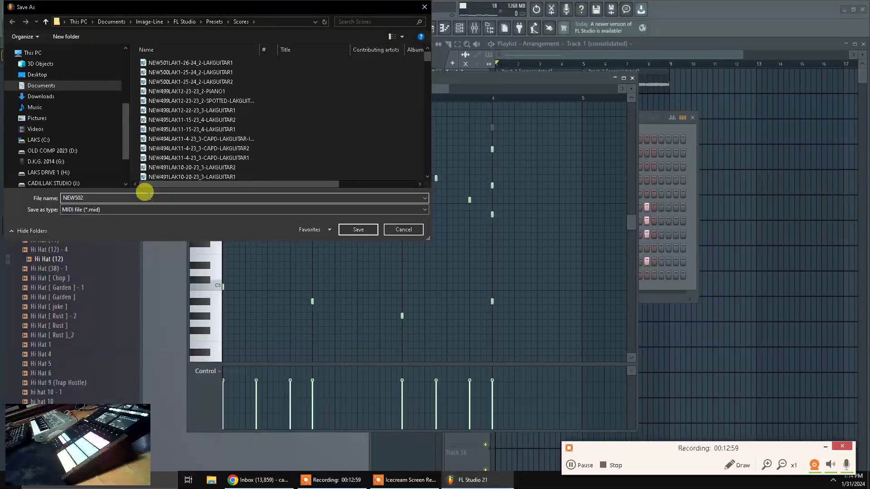
key(Return)
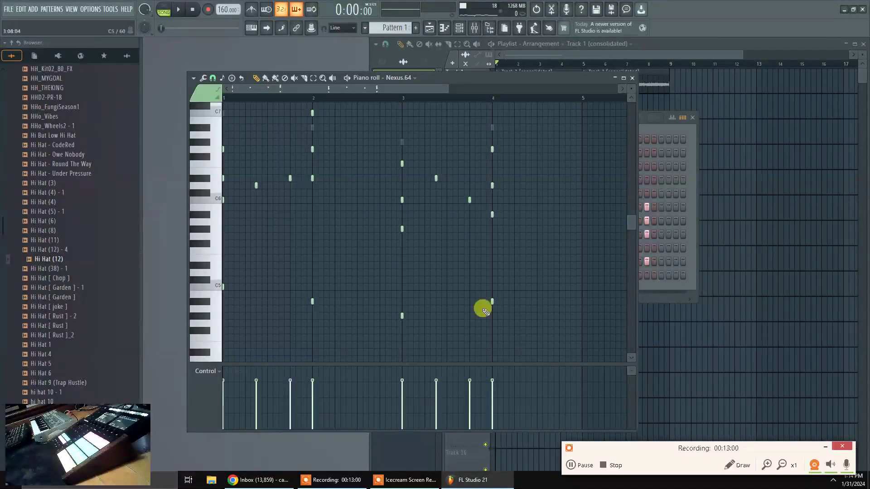
click(632, 78)
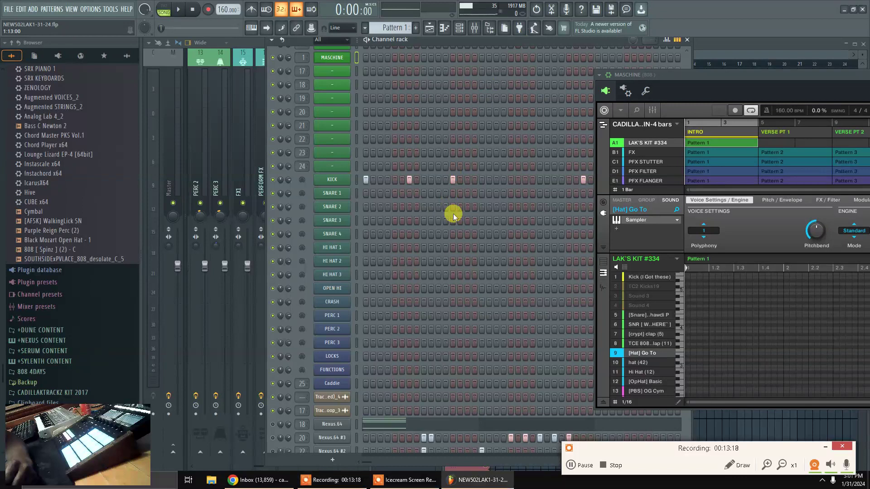
Look over the instrument and 808 channels at the end of the channel rack and move the Maschine window over the rack
scroll(473, 285, down, 5)
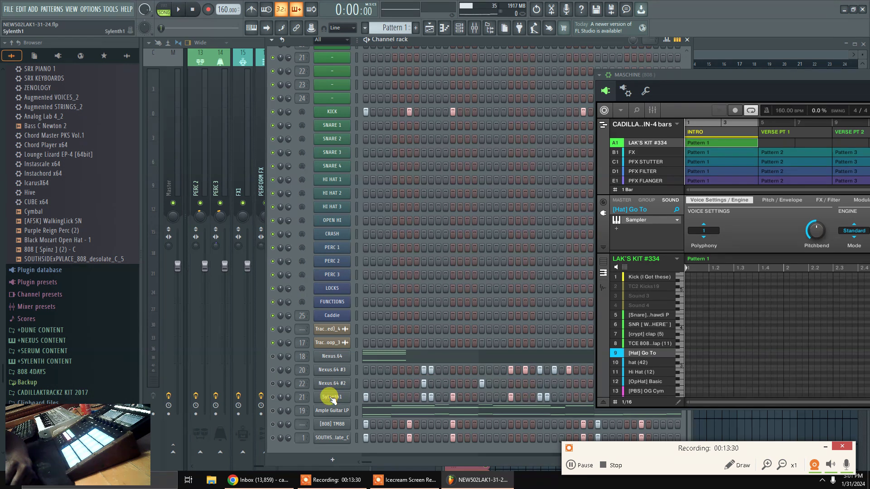
click(335, 384)
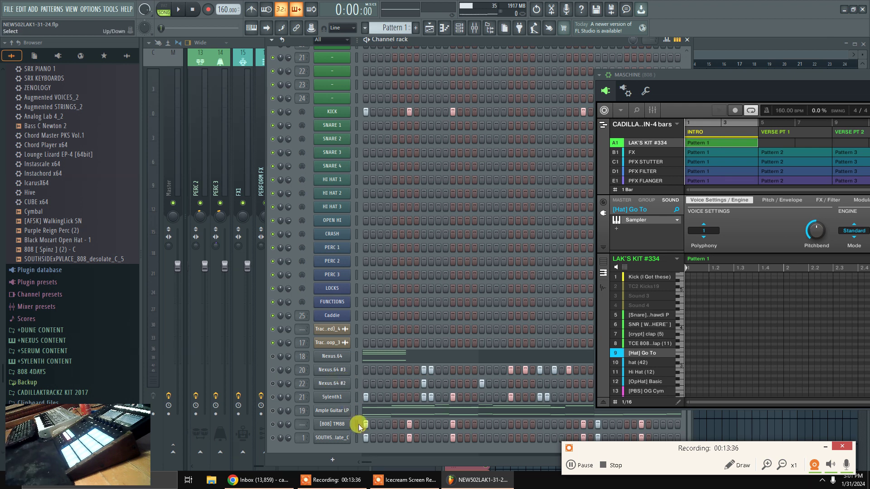
drag(718, 74, 458, 110)
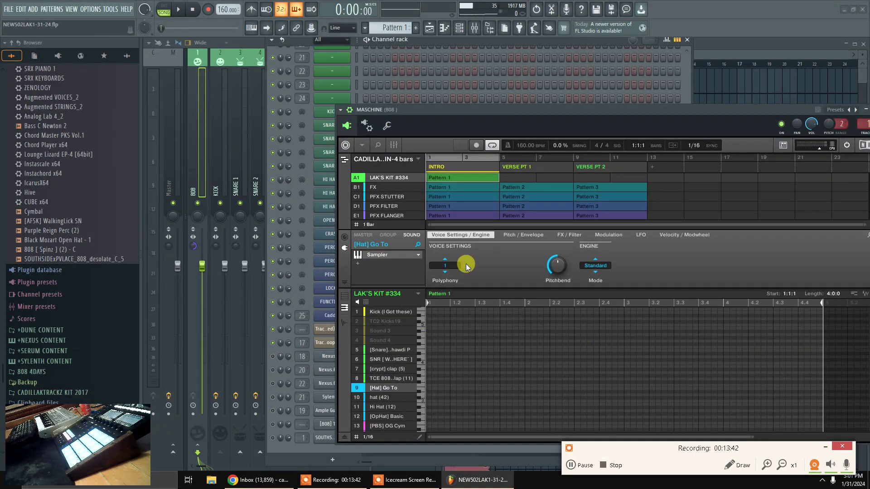
drag(620, 115, 615, 285)
drag(545, 281, 577, 102)
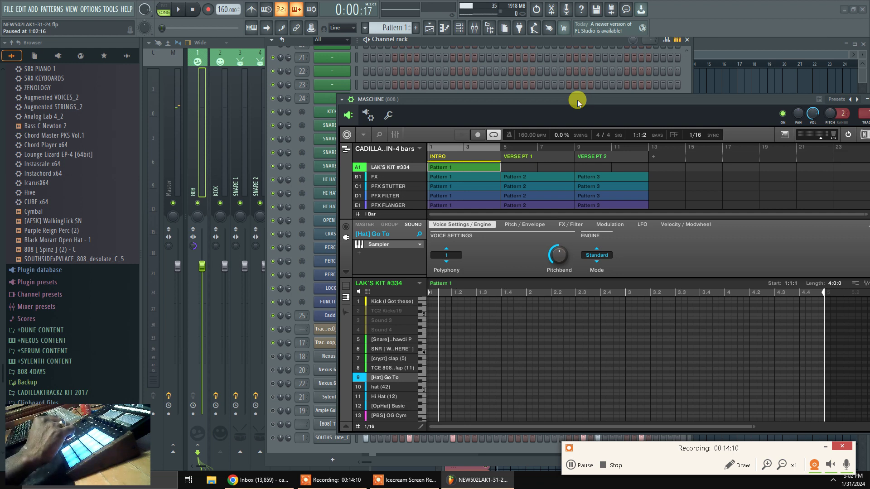
Play the beat from the start and try hits of the [Hat] Go To sound from LAK'S KIT #334 over it
key(space)
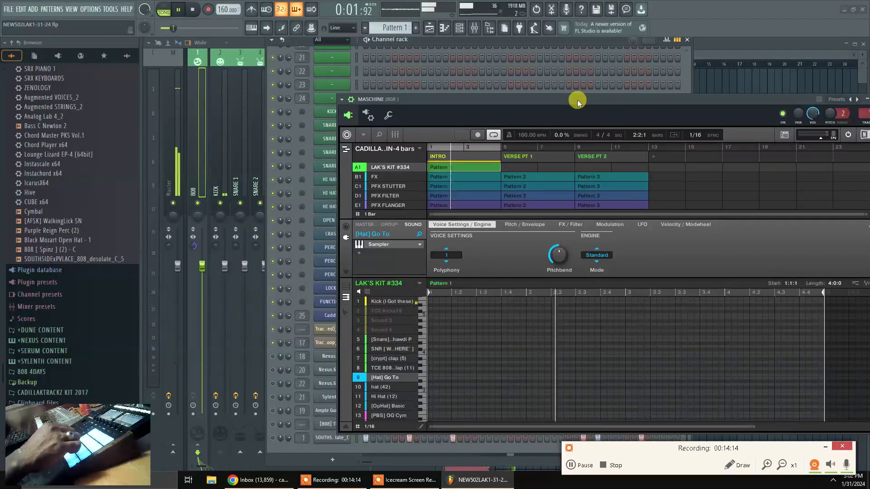
key(space)
key(space)
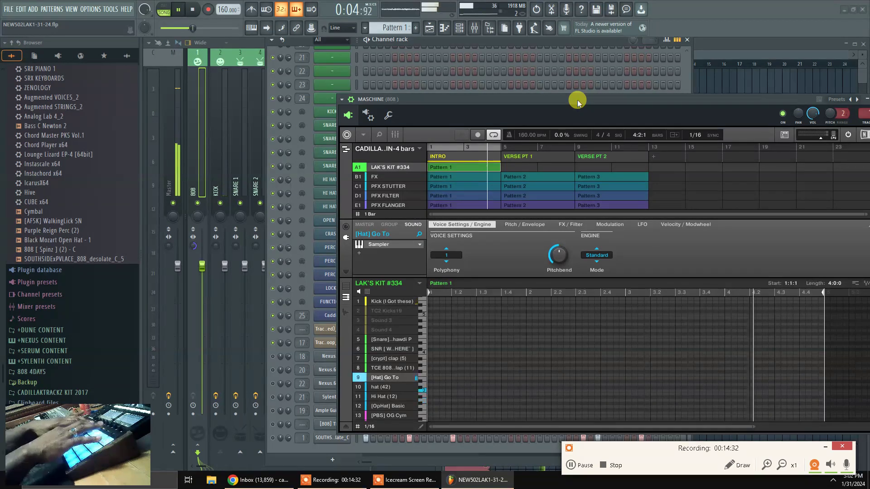
key(space)
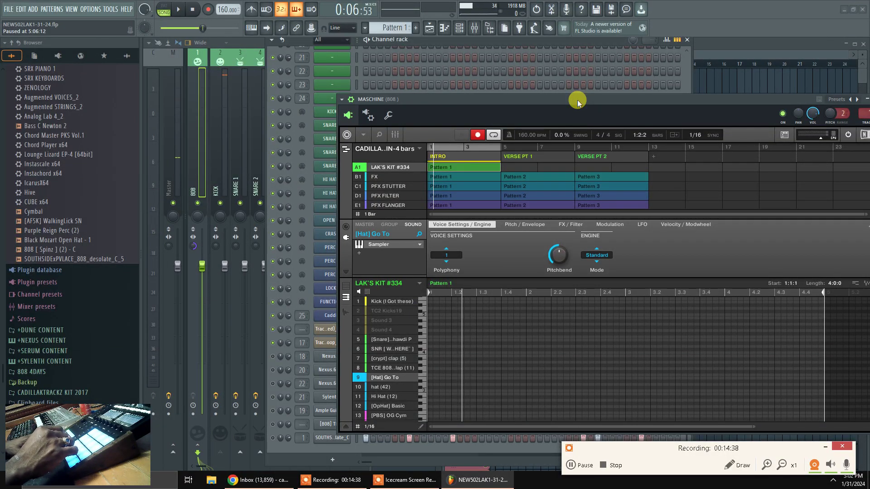
Examine the Kick (I Got these) notes in Maschine's Pattern 1 and compare them with the KICK channel's steps
key(space)
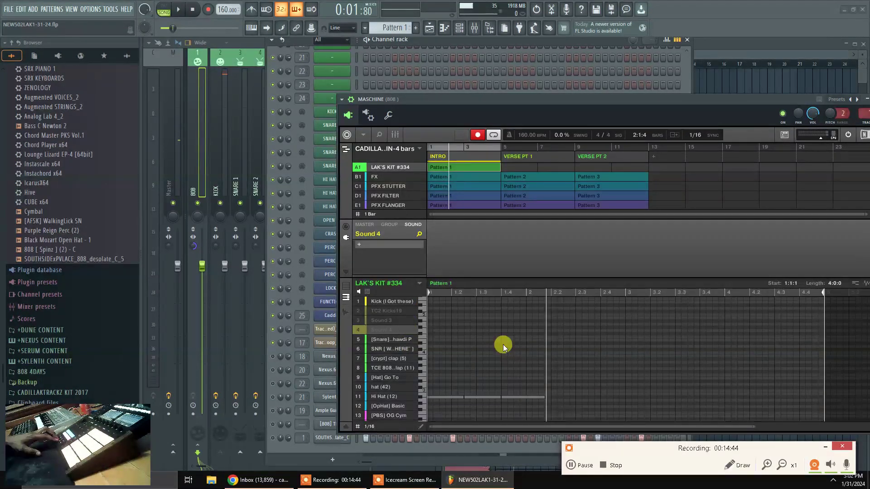
click(385, 302)
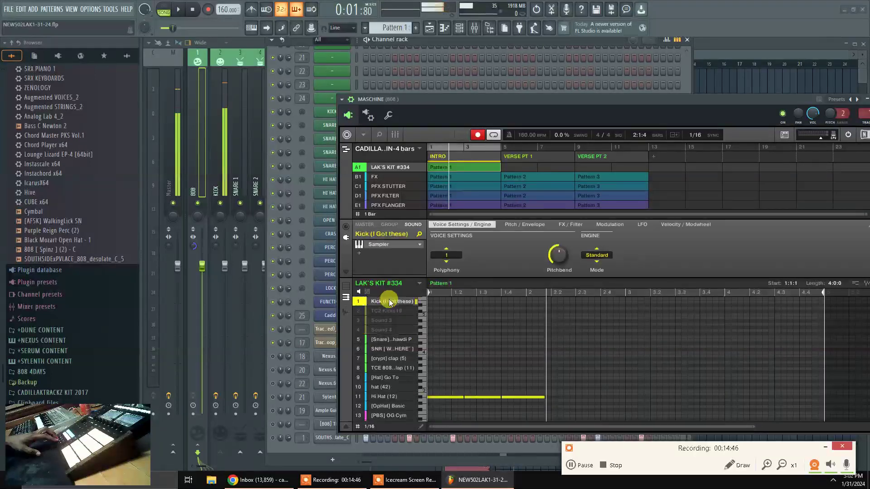
drag(586, 371, 411, 411)
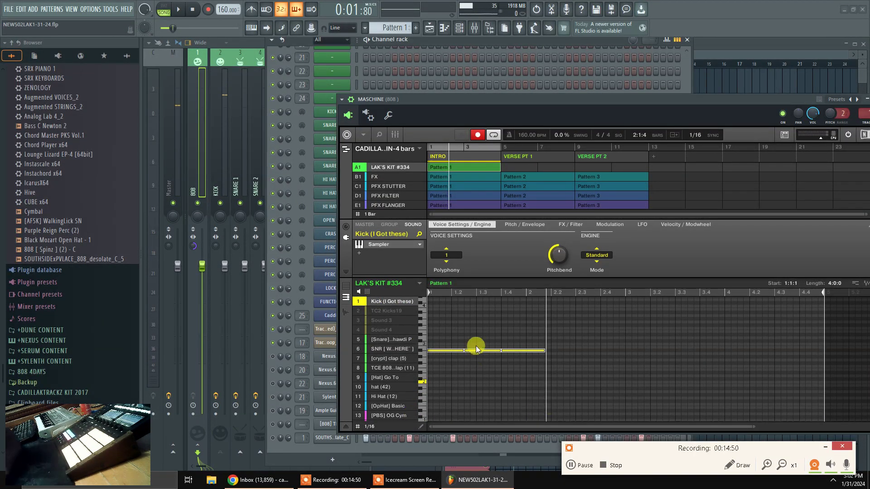
drag(474, 98, 501, 242)
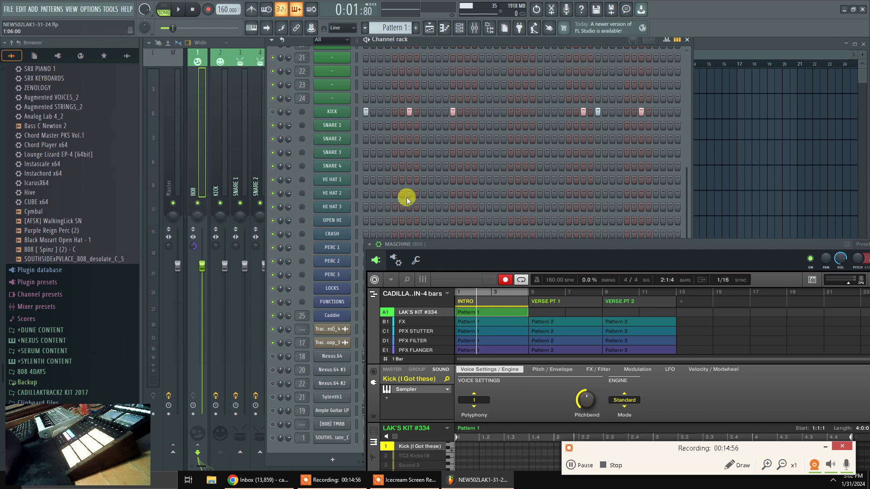
Record a pitched [Hat] Go To rhythm across the four bars of Maschine's Pattern 1 and play it back with the beat
drag(480, 243, 401, 99)
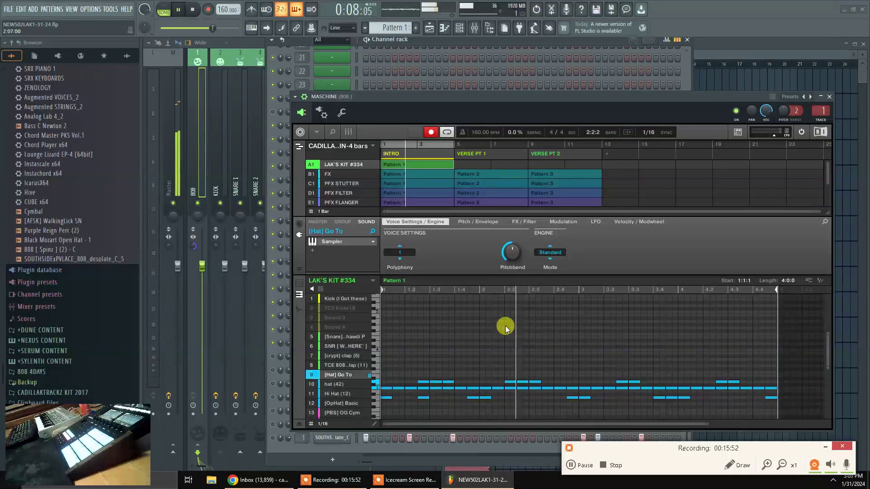
key(space)
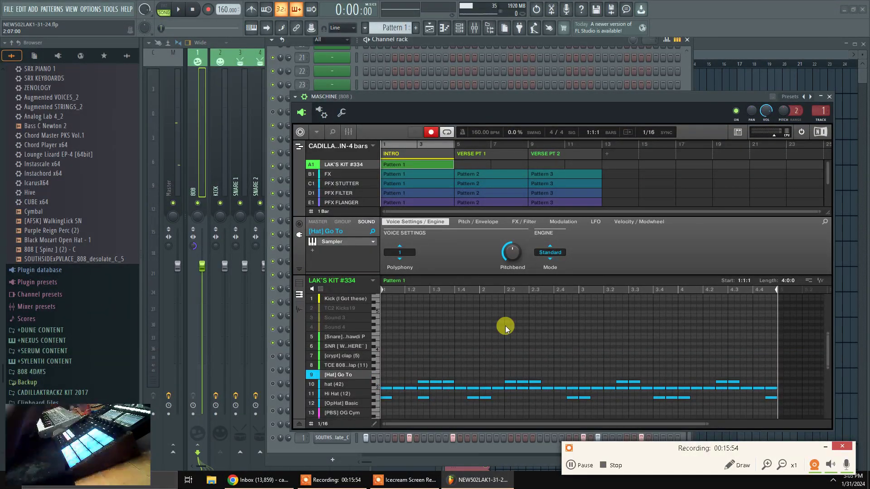
key(space)
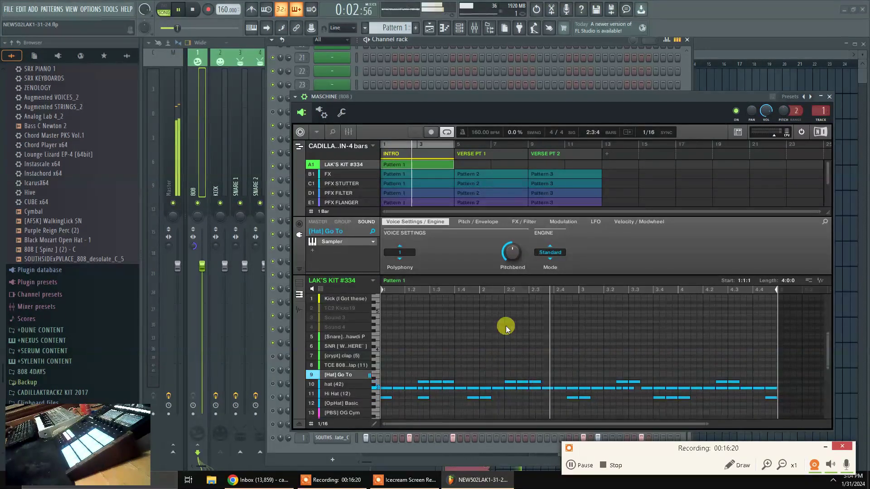
key(space)
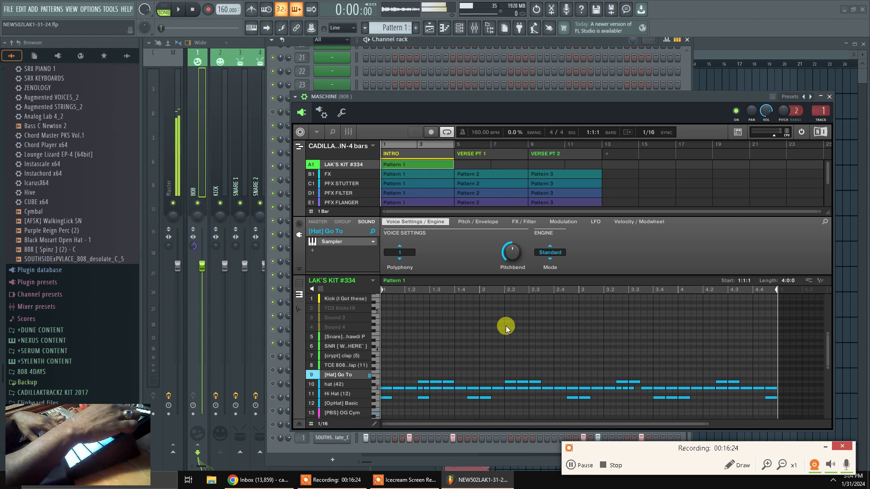
key(space)
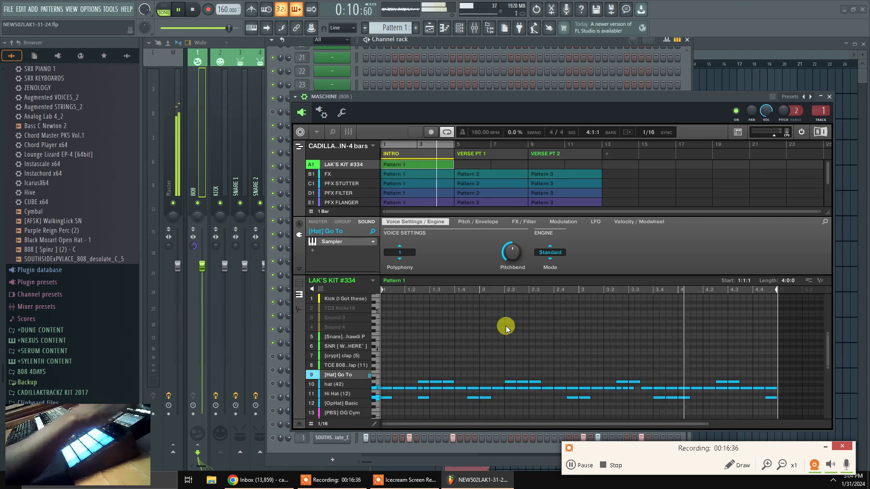
key(space)
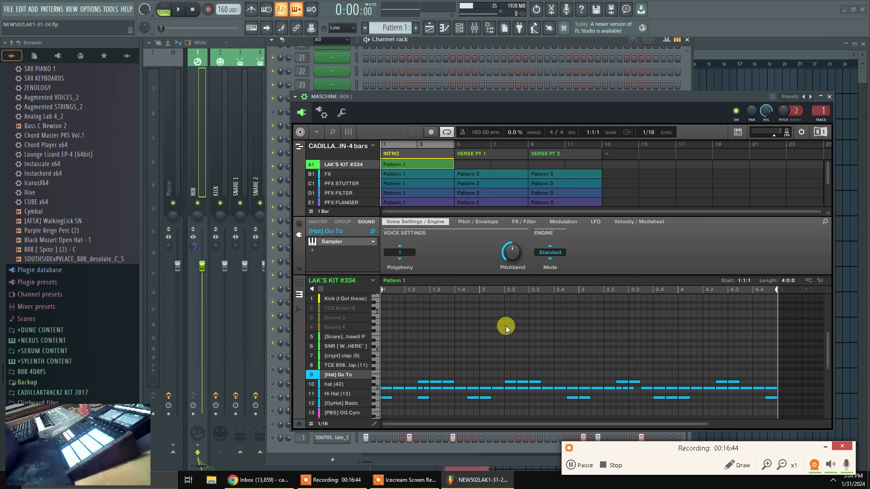
Record hat (42) accents plus snare and [crypt] clap (5) hits on beat 3 of each bar in Pattern 1, then play the beat
click(574, 466)
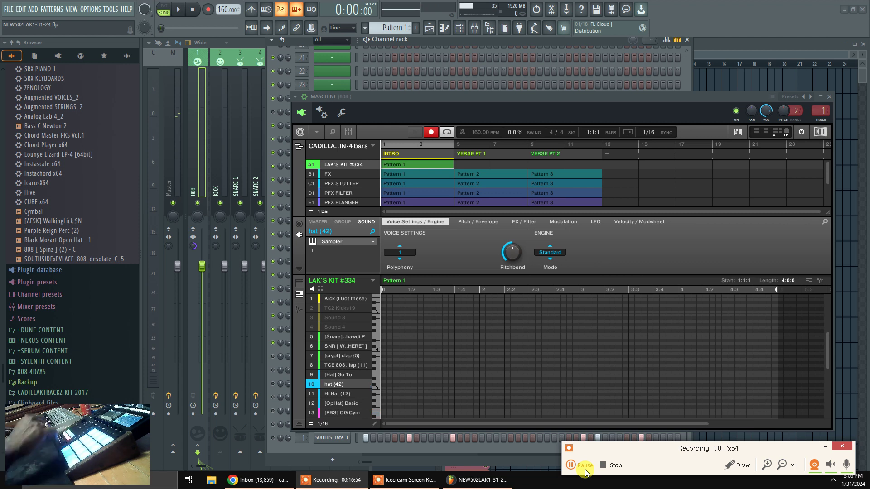
key(space)
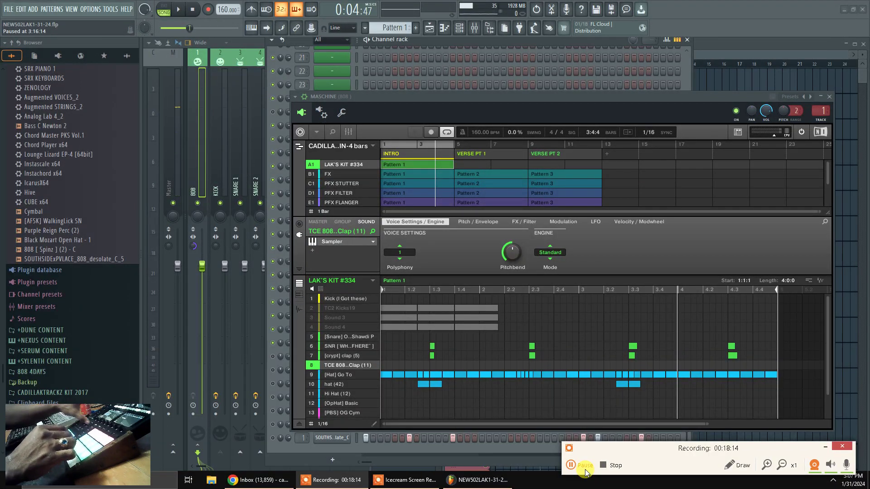
key(space)
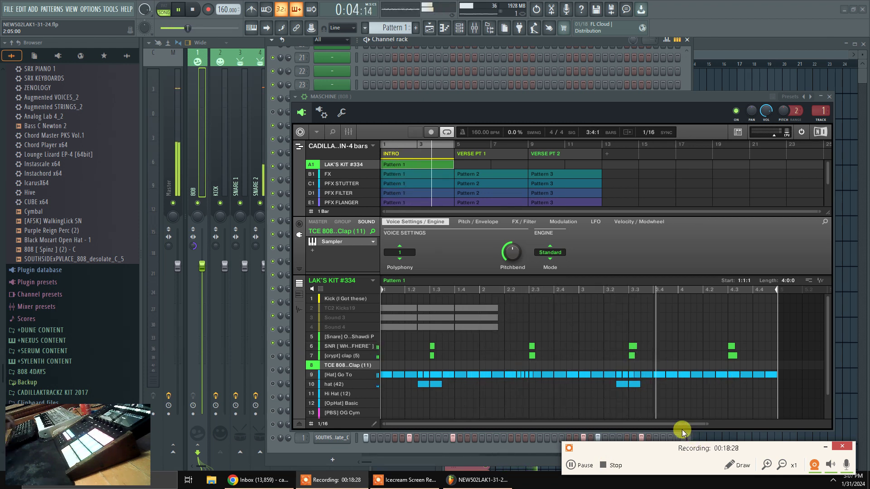
Duplicate the four bars of drum notes in Maschine's Pattern 1 so that the pattern is eight bars long
key(space)
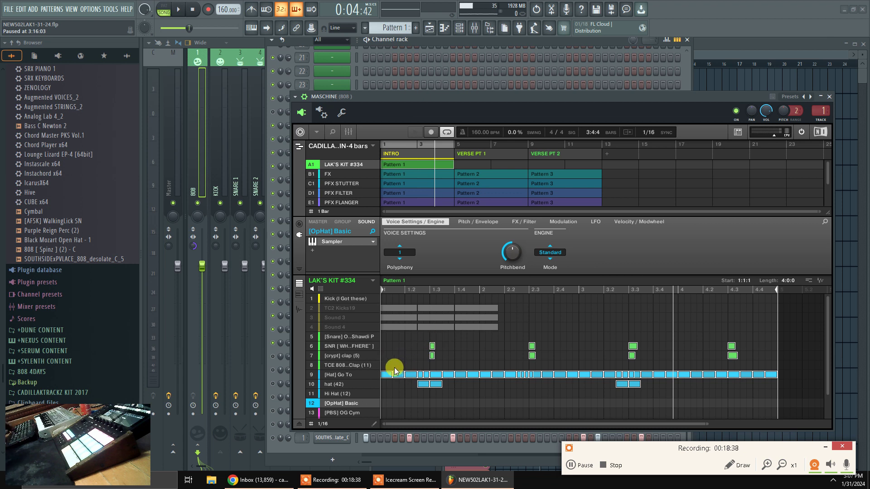
drag(387, 374, 779, 377)
drag(777, 290, 803, 298)
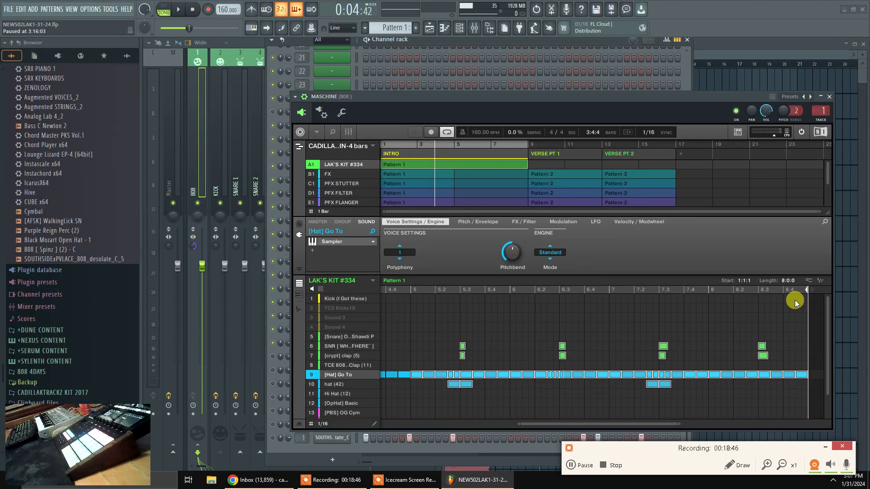
scroll(778, 333, down, 2)
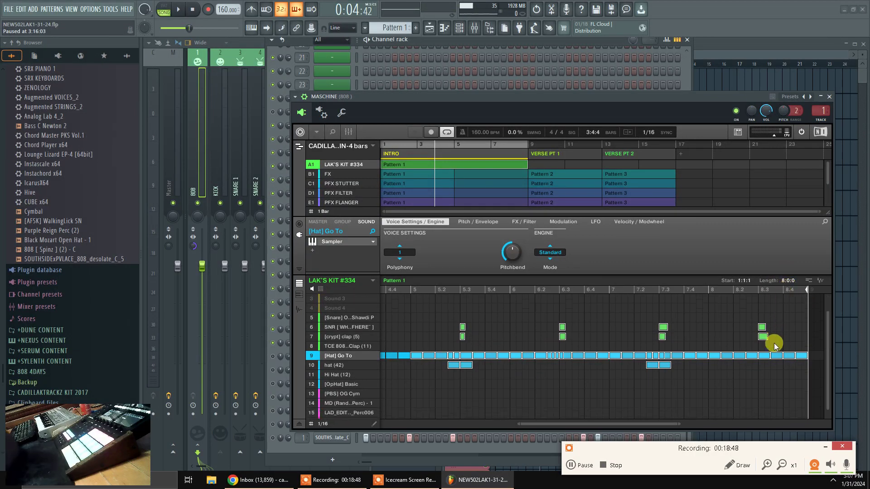
drag(599, 424, 463, 424)
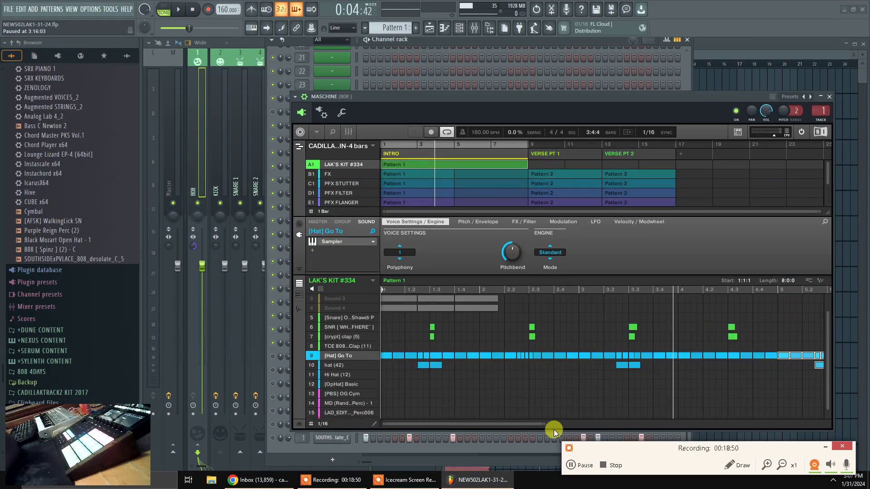
drag(542, 422, 724, 420)
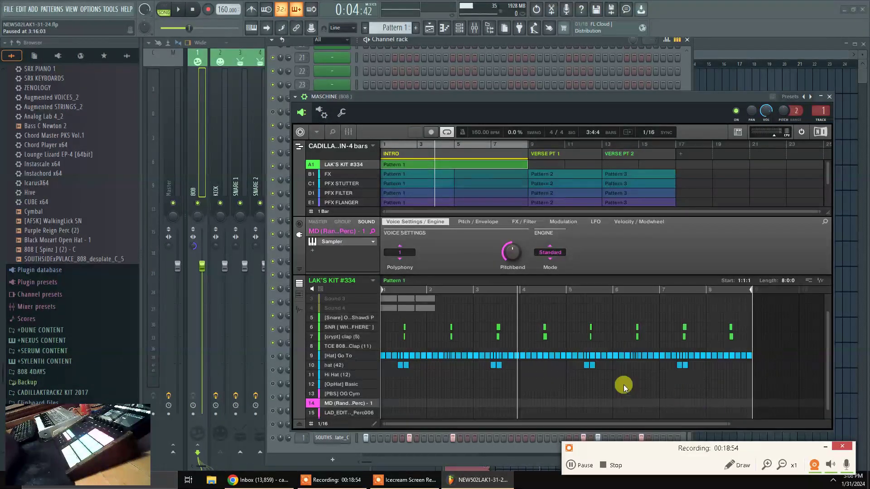
Record MD (Rand..Perc) - 1 and LAD_EDIT.._Perc006 percussion across Pattern 1, plus TC2 Perc13 hits in bars 2 and 6, over the beat
click(178, 11)
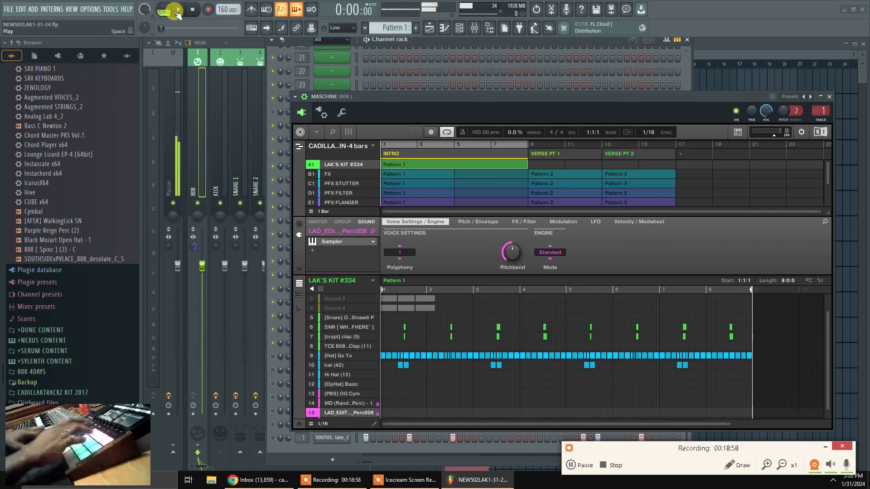
click(177, 13)
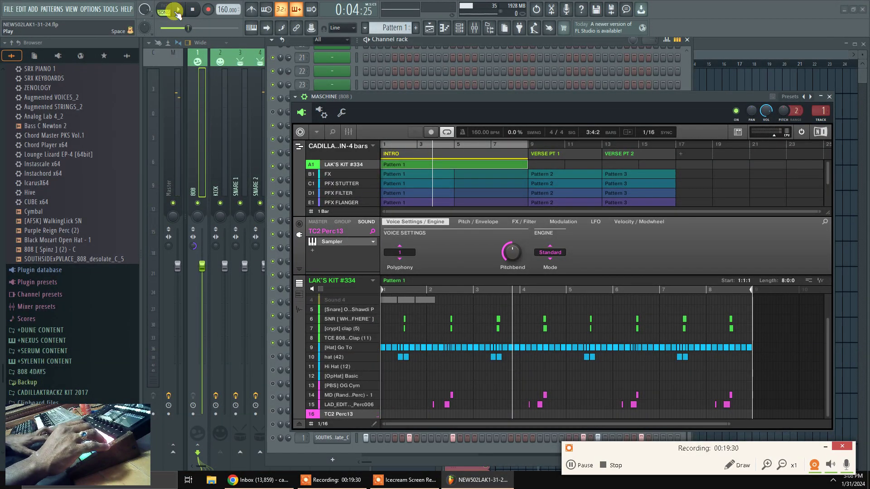
click(176, 11)
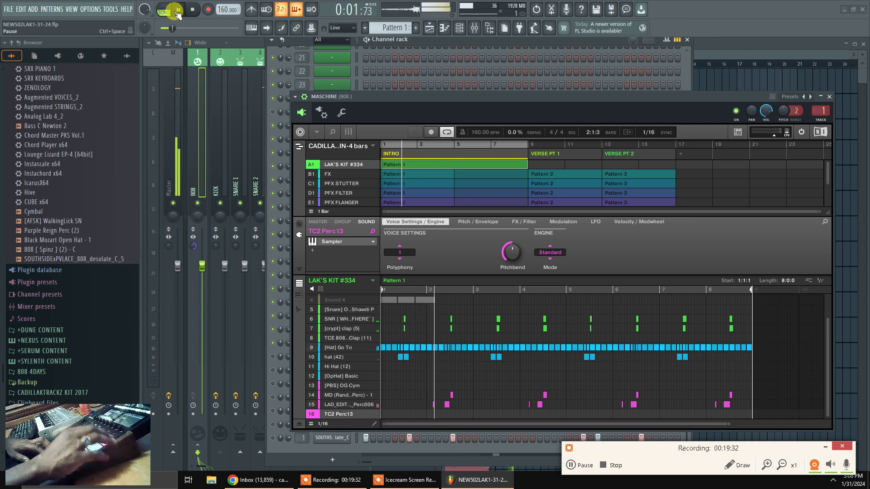
click(176, 11)
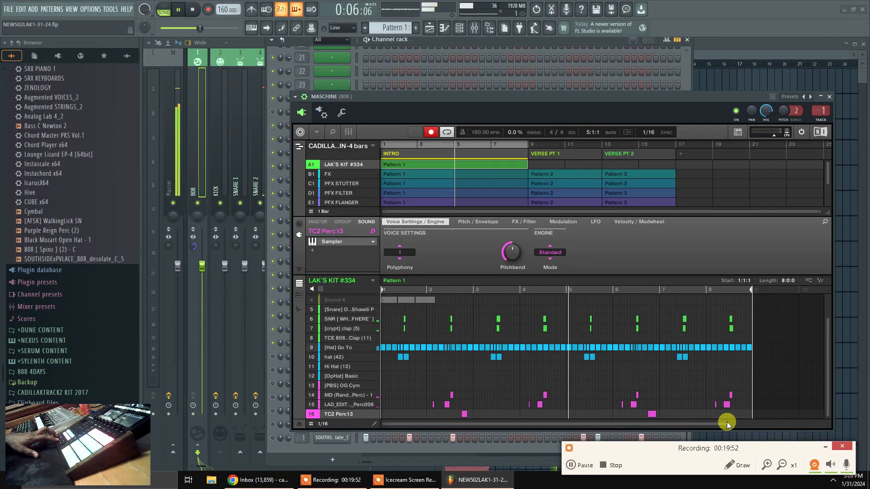
drag(687, 432, 589, 434)
key(space)
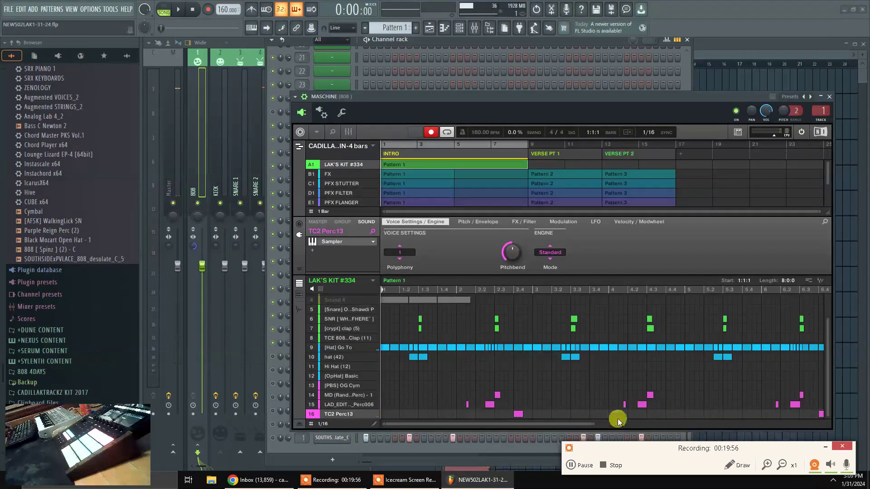
Shift the short LAD_EDIT.._Perc006 notes at the start of bars 4, 6 and 8 slightly earlier
click(626, 397)
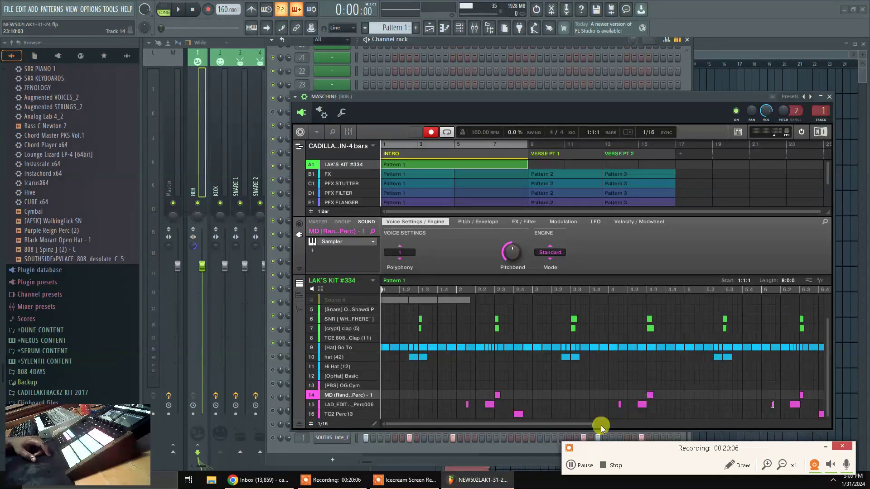
drag(587, 423, 682, 424)
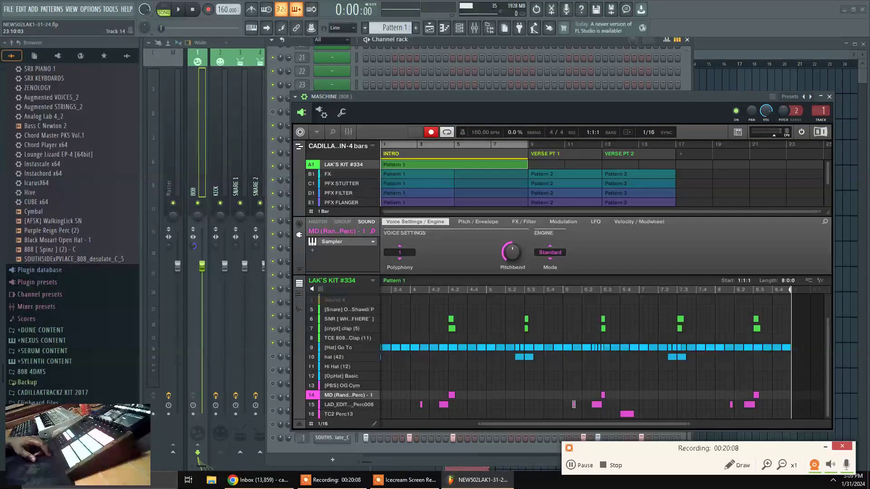
drag(720, 390, 734, 415)
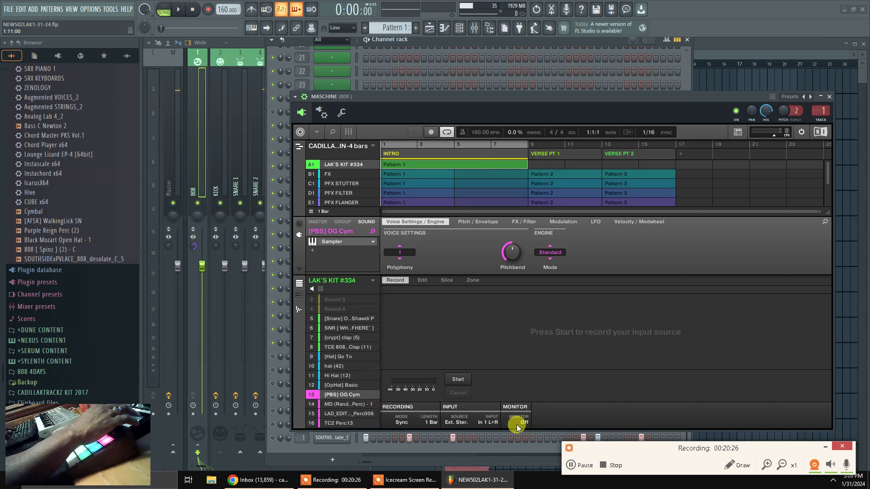
Return Maschine to the pattern editor and record a [PBS] OG Cym hit at the start of Pattern 1 over the beat
key(space)
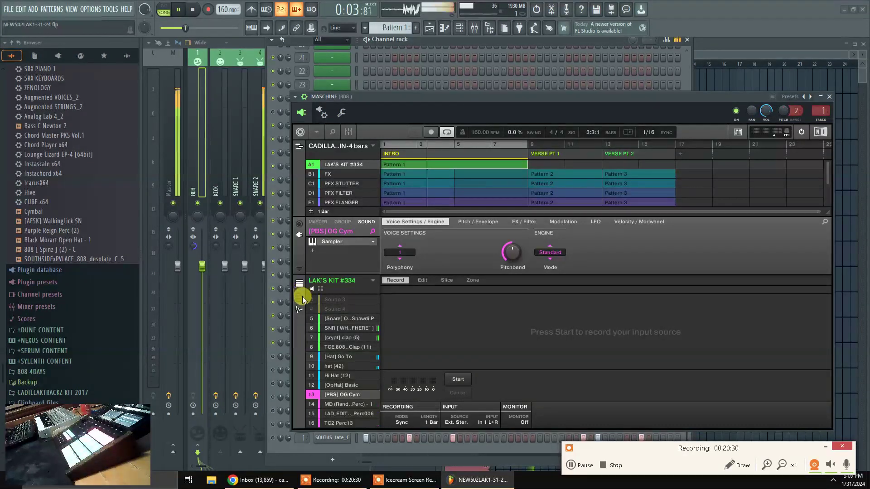
key(space)
click(298, 312)
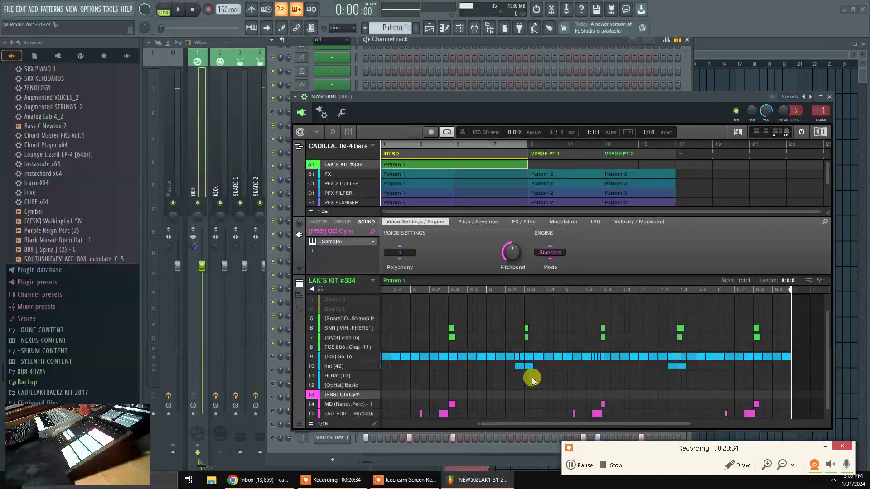
drag(684, 424, 854, 412)
key(space)
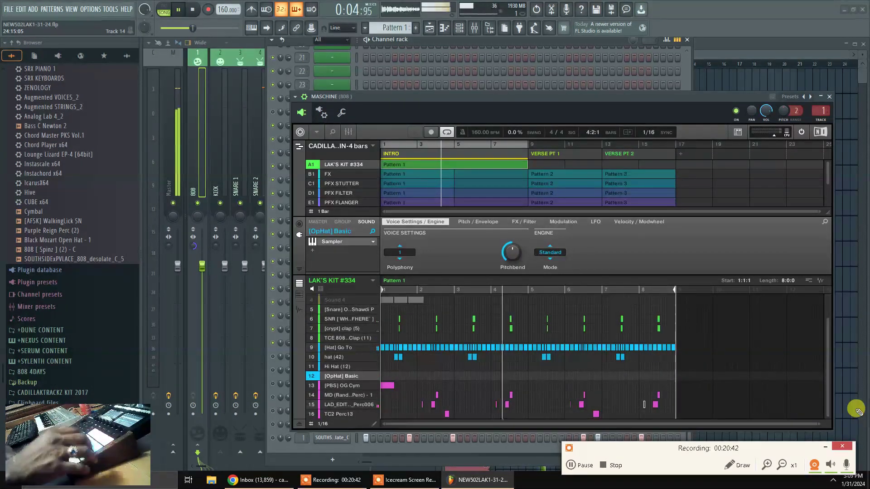
key(space)
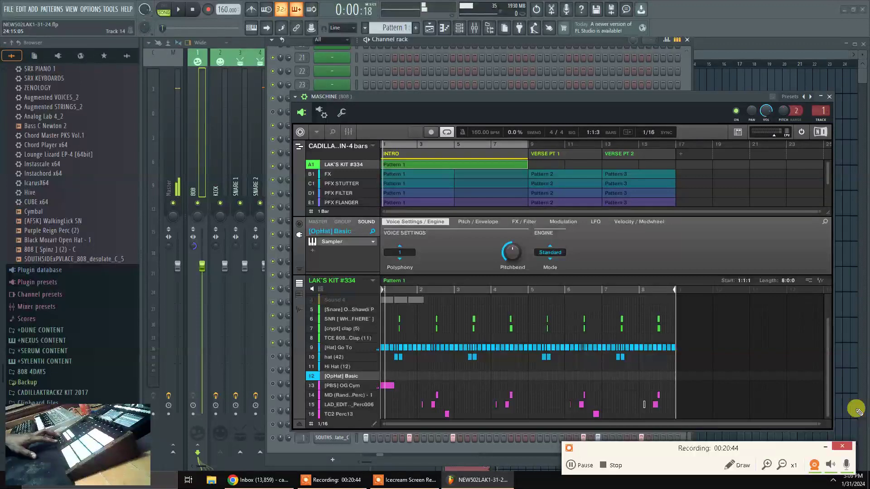
Unmute the KICK channel in the channel rack and play the beat with the Maschine drums
drag(625, 94, 555, 11)
click(262, 295)
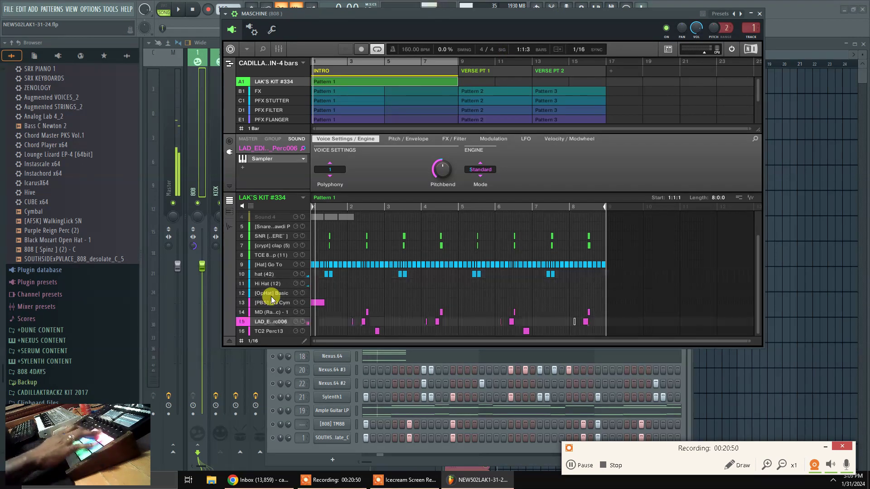
drag(497, 20, 468, 291)
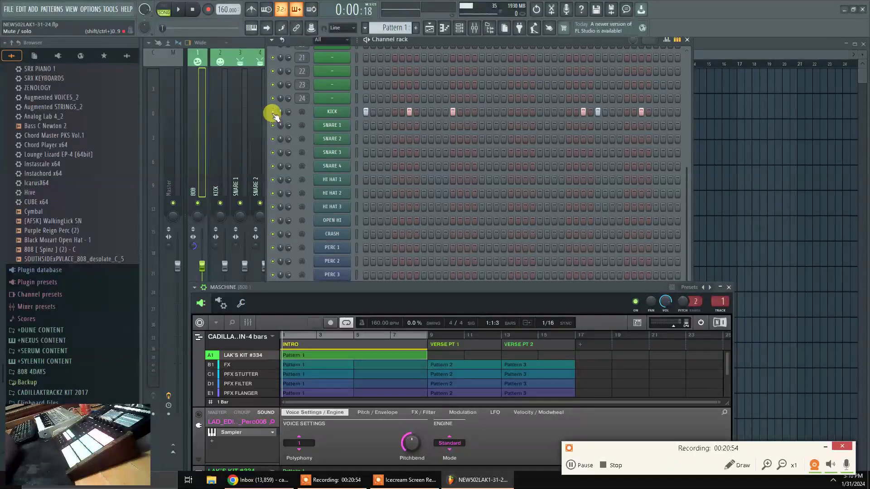
key(space)
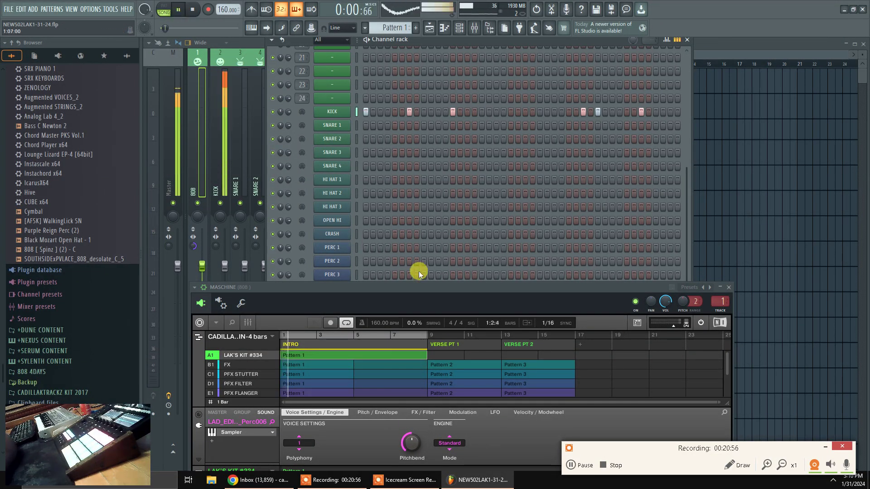
drag(452, 293, 509, 75)
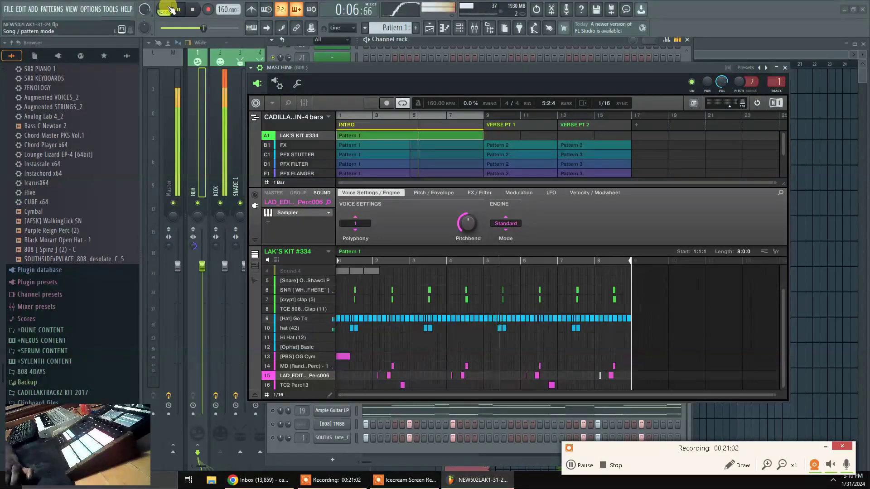
Play the beat from the start while trying out Hi Hat (12) and switch that sound to the keyboard note view
click(193, 11)
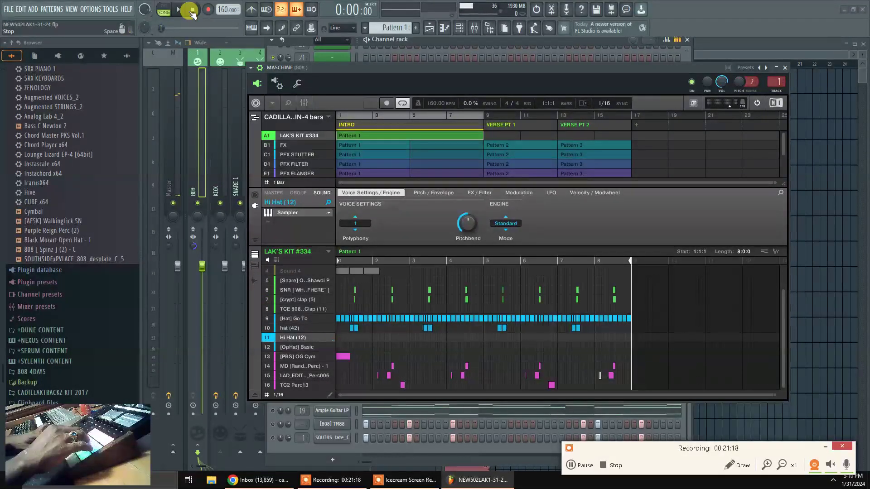
key(space)
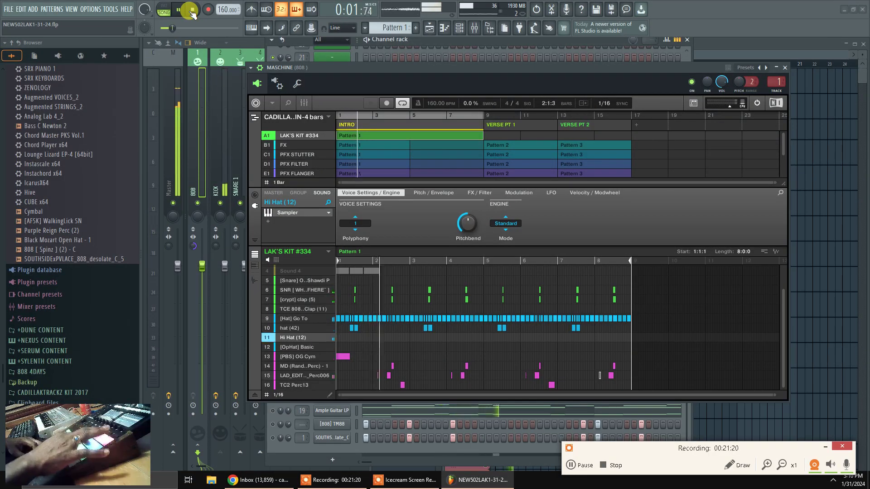
key(space)
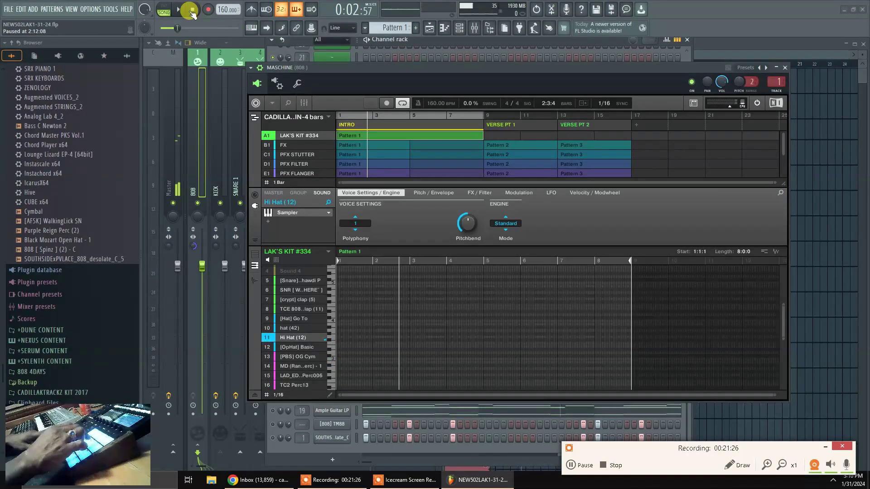
Play the project from the start to audition the LAK'S KIT #334 drum pattern, and stop playback
key(space)
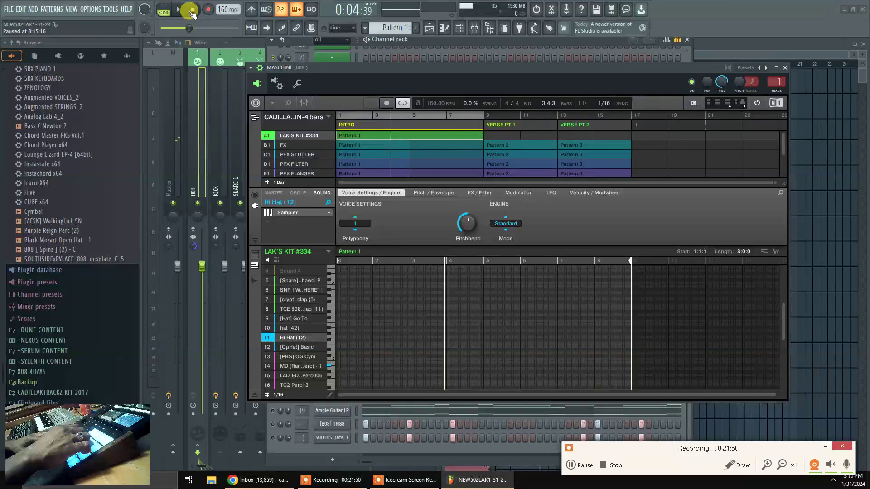
key(space)
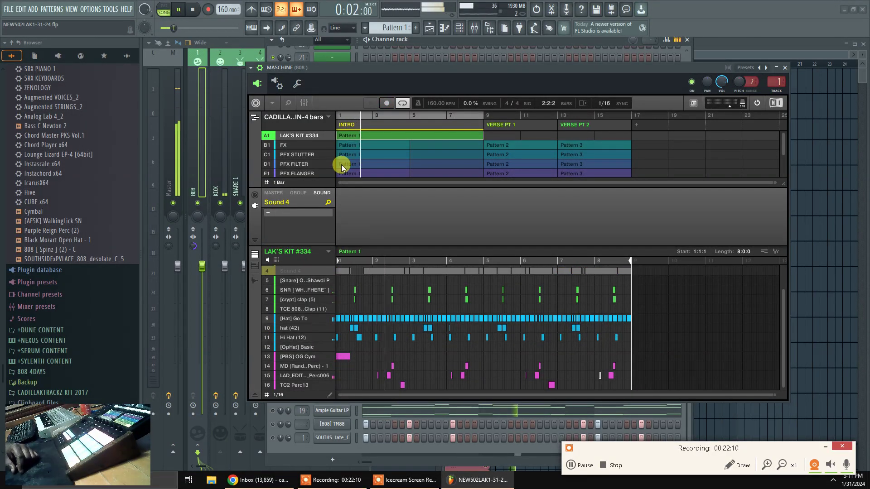
key(space)
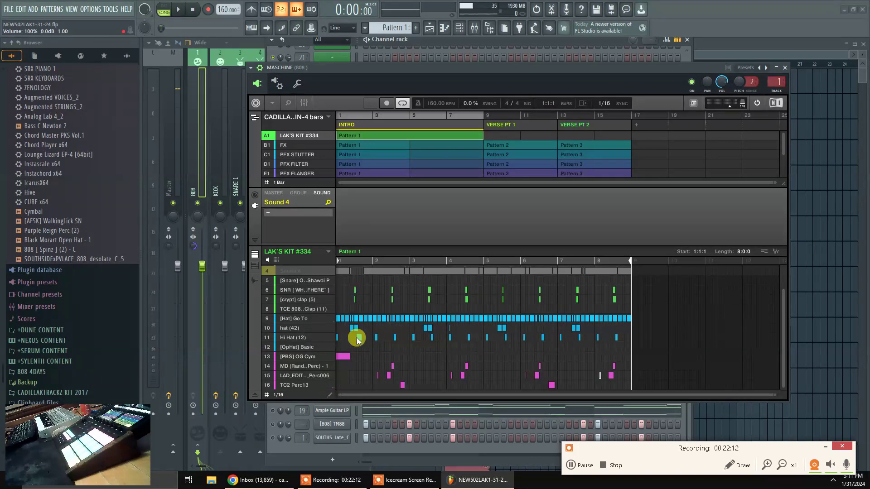
Select the Hi Hat (12) notes across Pattern 1 of LAK'S KIT #334
click(357, 338)
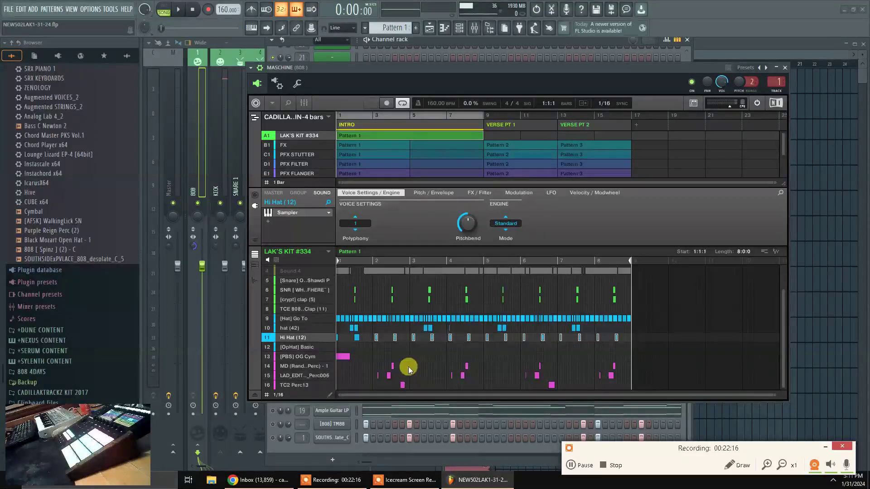
click(393, 366)
drag(377, 350, 600, 338)
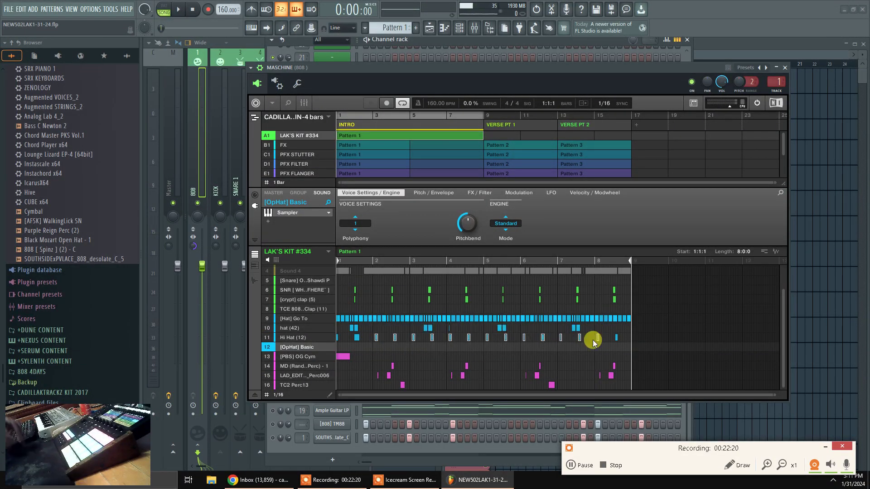
drag(605, 352, 629, 336)
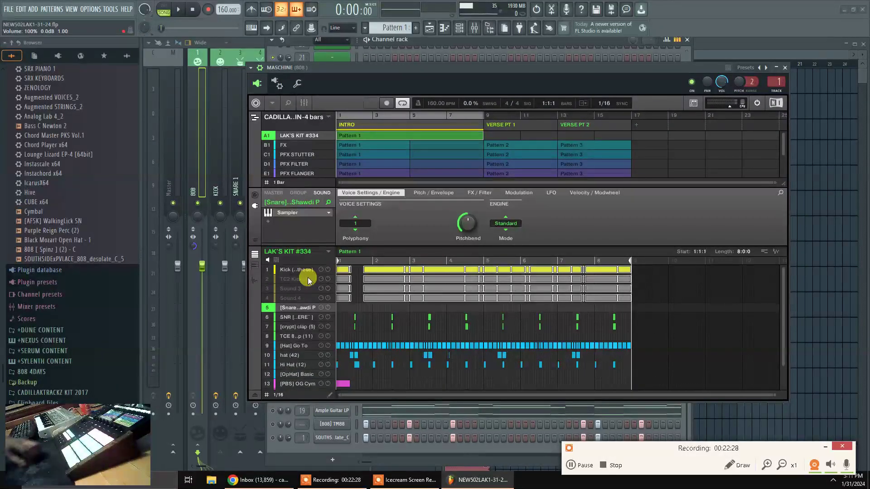
Delete the notes of the kick and the other first four sounds from Pattern 1 and minimise the MASCHINE window
key(Delete)
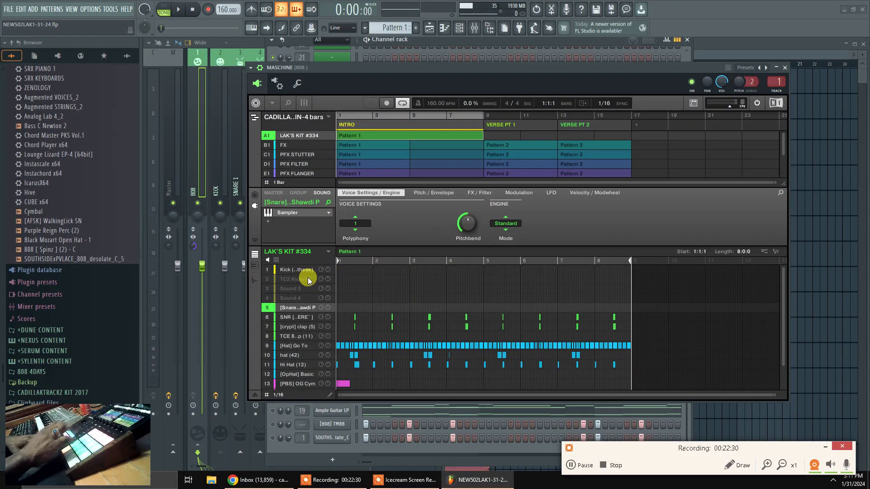
key(space)
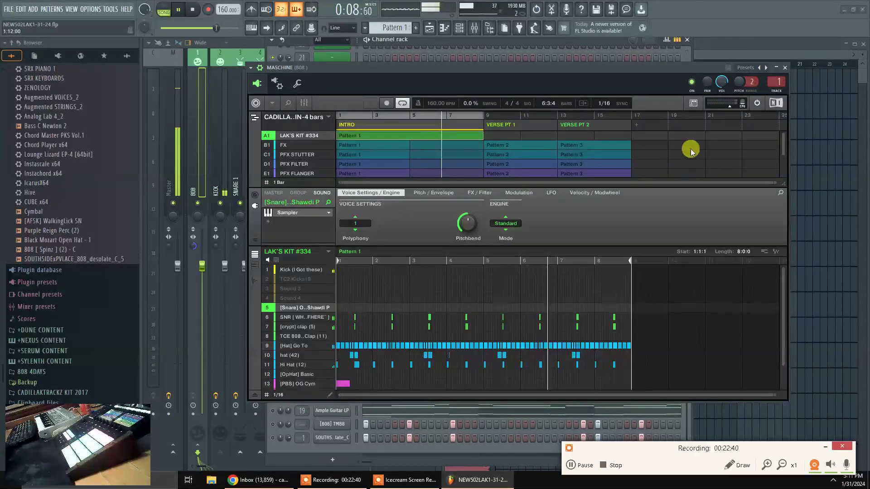
click(776, 68)
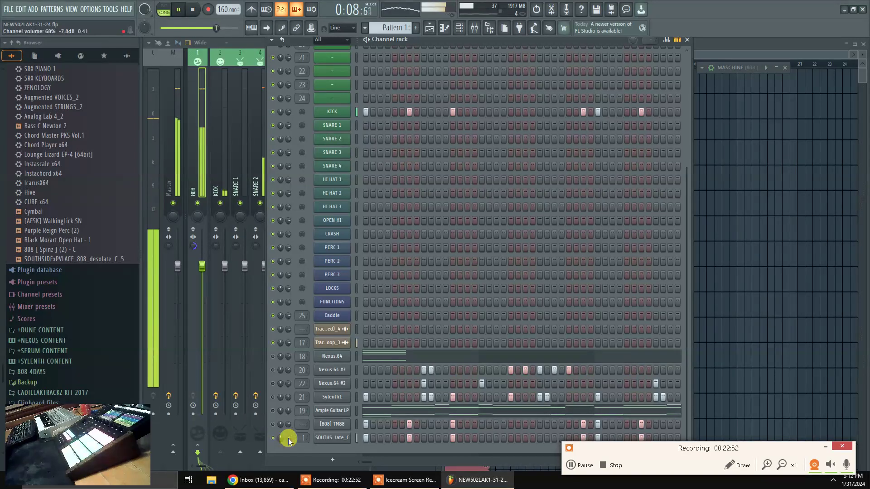
Play the pattern repeatedly while unmuting the Nexus.64 channels one by one in the channel rack
mouse_move(507, 480)
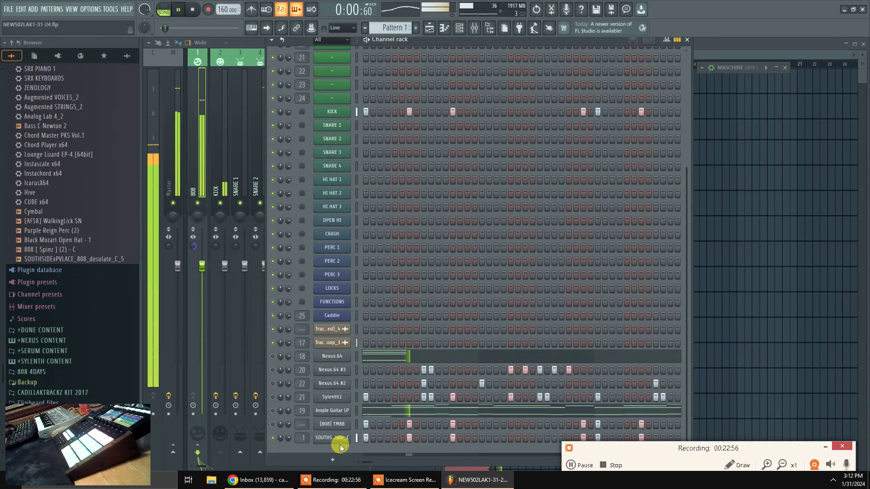
key(space)
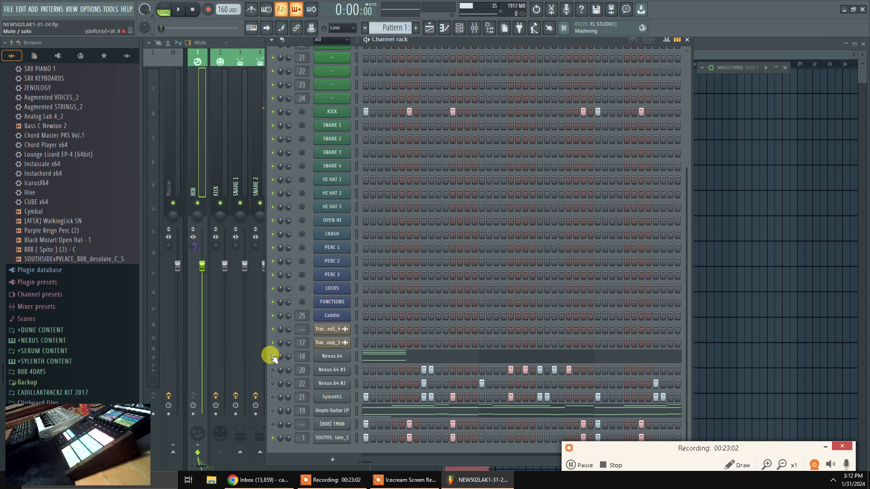
key(space)
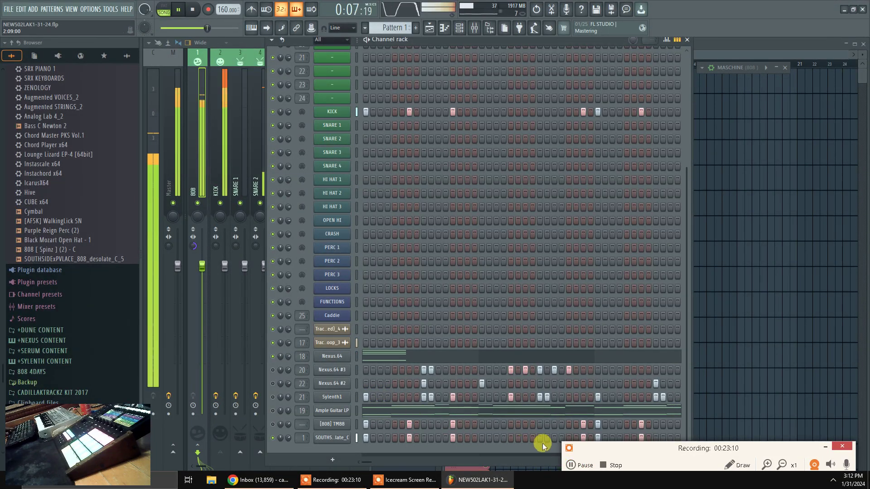
key(space)
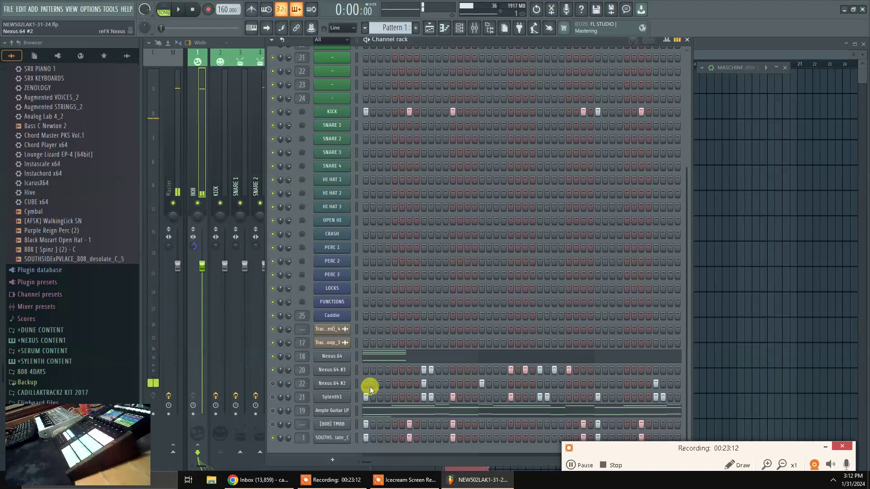
key(space)
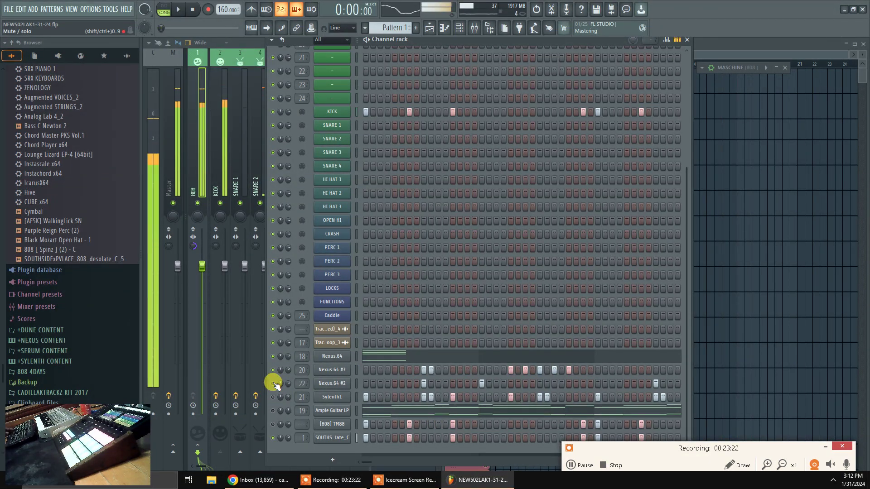
Stop playback and rename the Nexus.64 channel as LAK PIANO1
key(space)
right_click(334, 357)
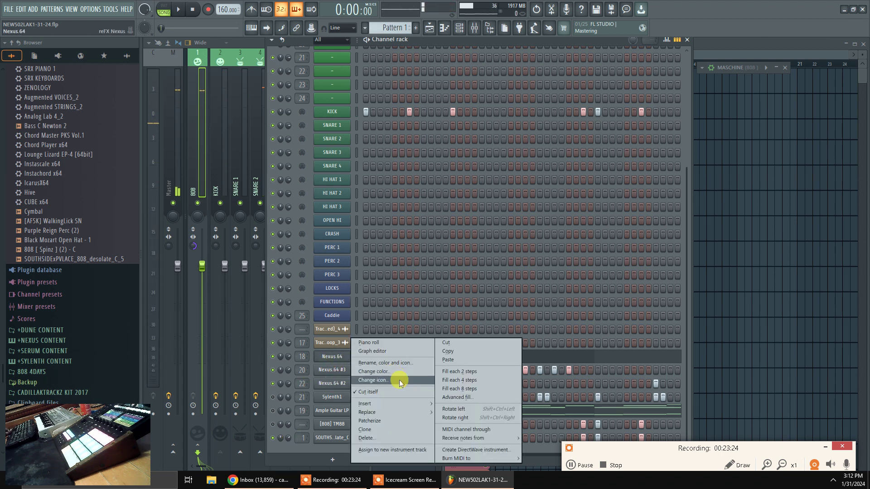
click(398, 365)
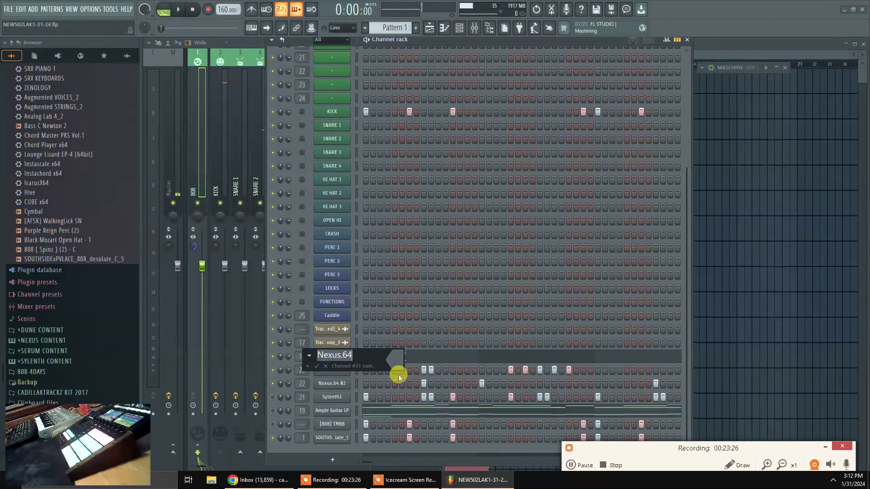
text(LAK PIANO1)
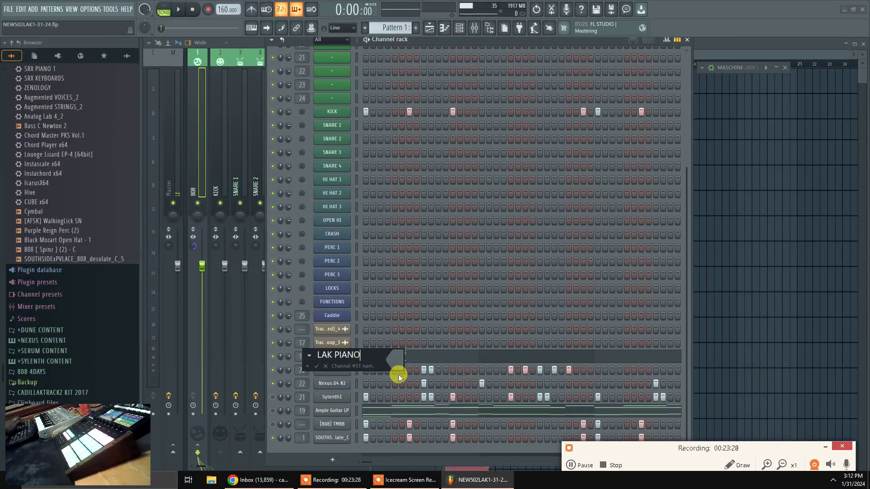
key(Return)
Rename the Nexus.64 #3 channel as LAK PIANO2 while the pattern plays
key(space)
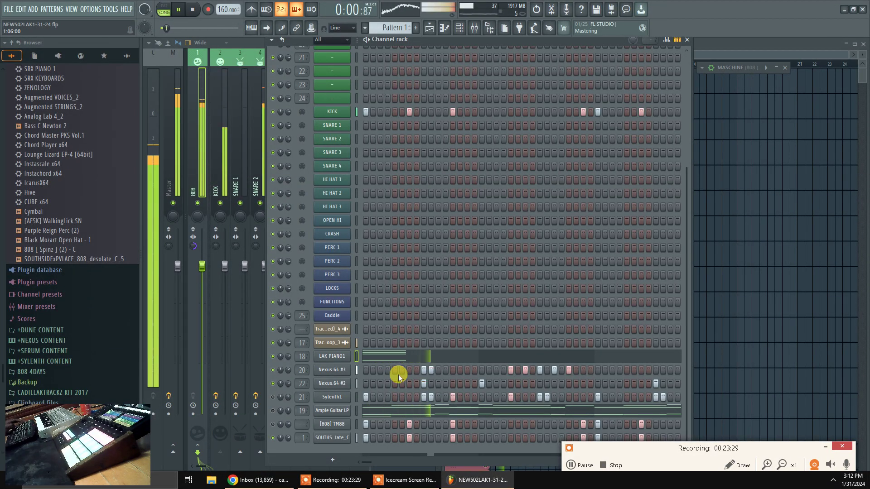
right_click(327, 369)
click(385, 361)
text(LAK POIANO)
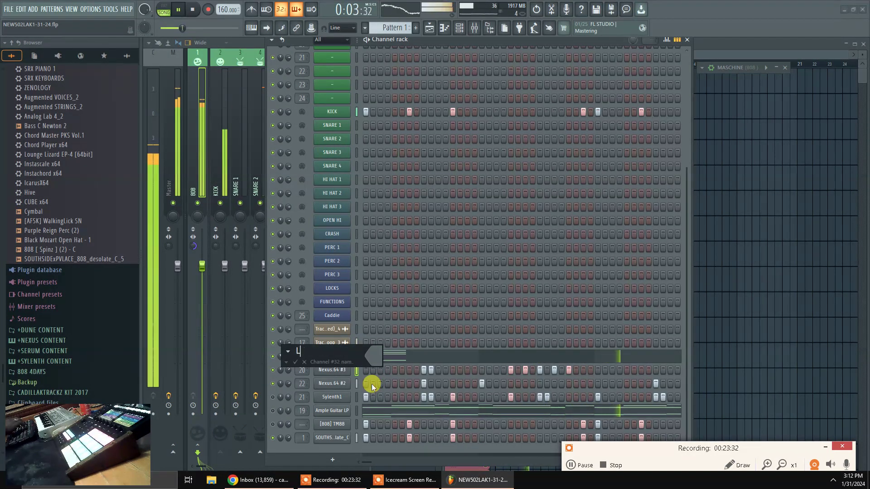
key(BackSpace)
key(BackSpace)
key(BackSpace)
key(BackSpace)
key(BackSpace)
text(IANO)
key(Return)
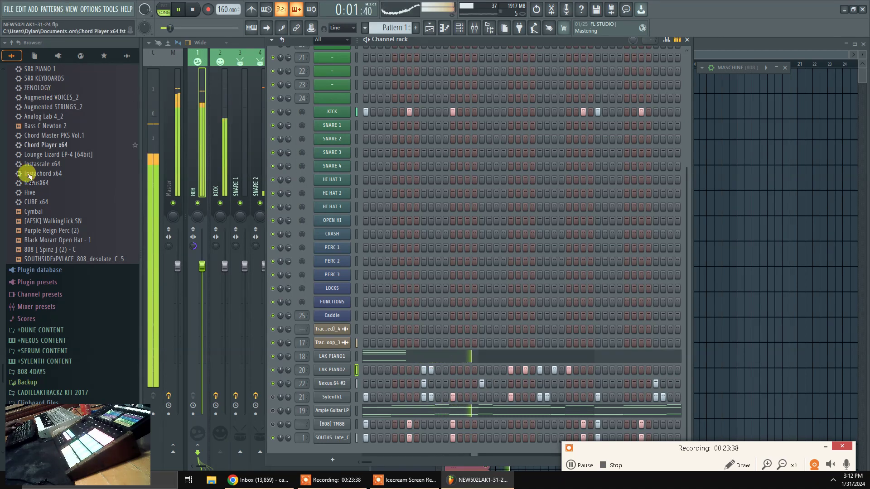
Stop playback and rename the Nexus.64 #2 channel as LAK BELL
key(space)
right_click(337, 383)
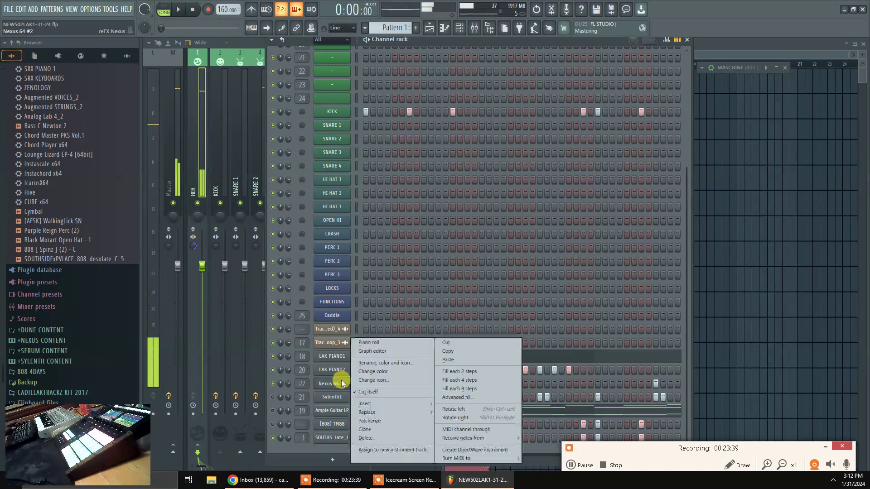
click(409, 368)
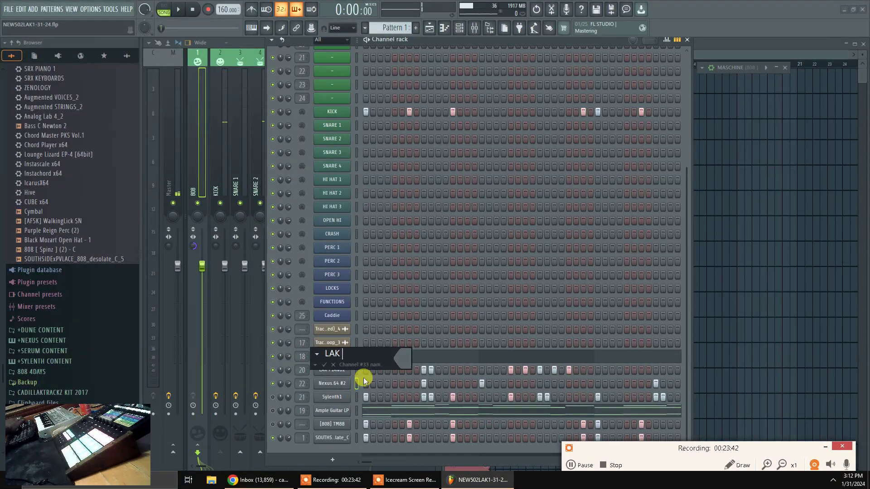
text(LAK BELL)
key(Return)
Play the pattern with the Sylenth1 channel unmuted and slightly lower that channel's volume
key(space)
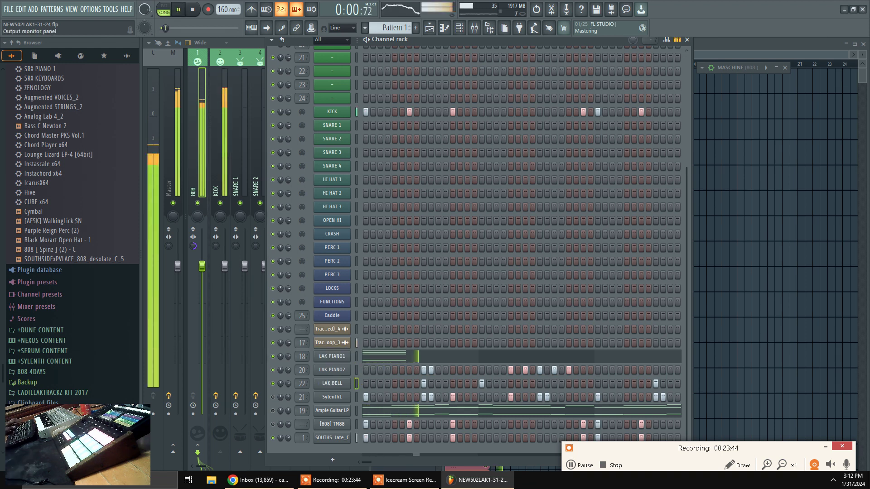
key(space)
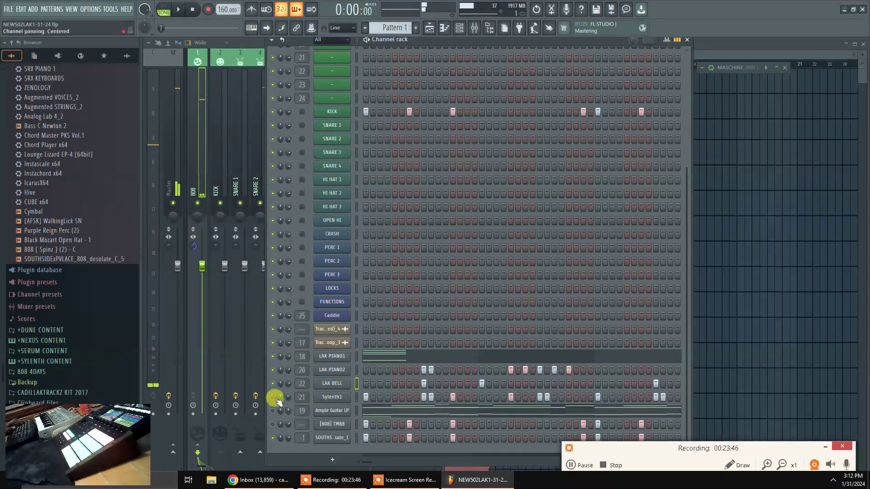
key(space)
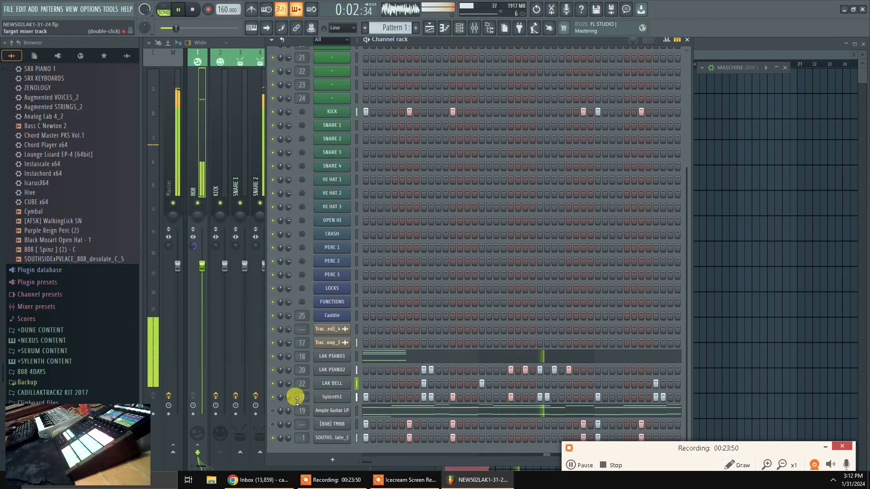
drag(289, 397, 289, 402)
Rename the Sylenth1 channel as LAK LEAD1
click(337, 397)
right_click(336, 398)
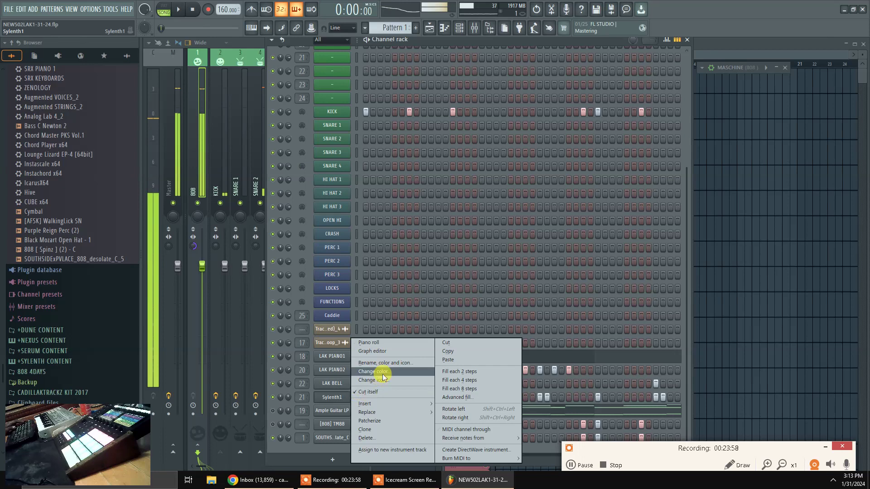
click(386, 368)
text(LAK LEAD1)
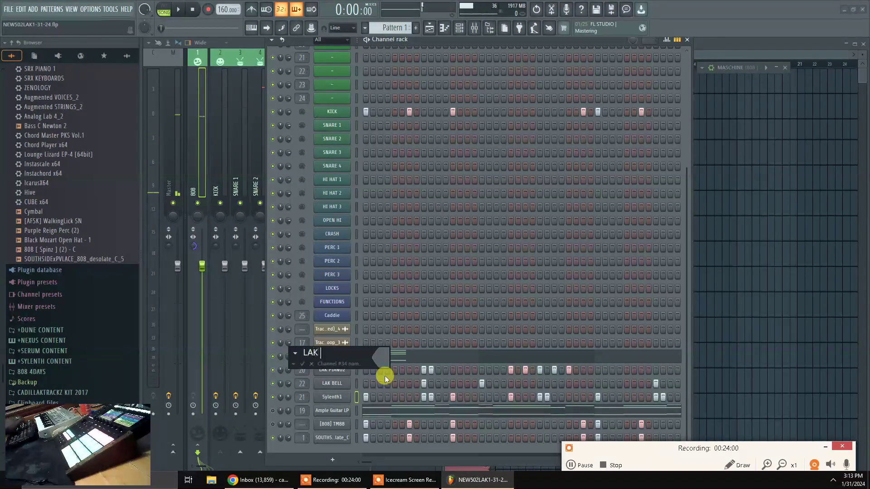
key(Return)
Play the pattern, lower the Ample Guitar LP channel's volume, and stop playback
key(space)
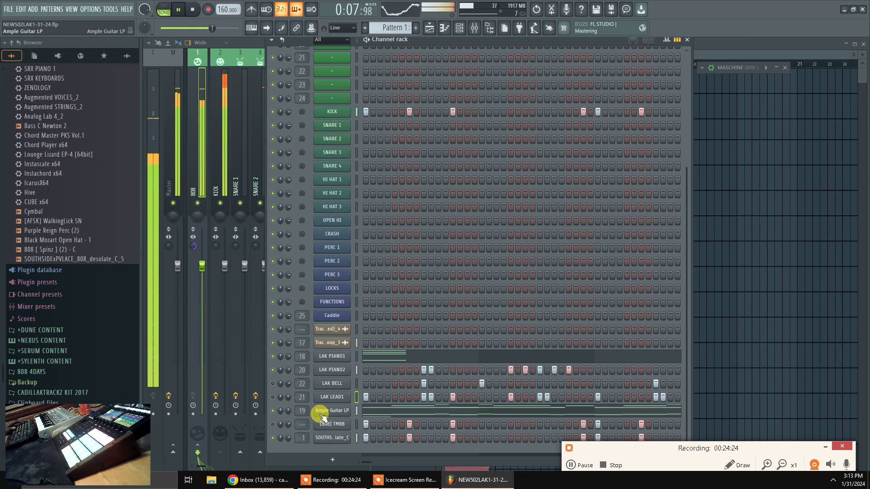
drag(288, 411, 288, 422)
click(529, 410)
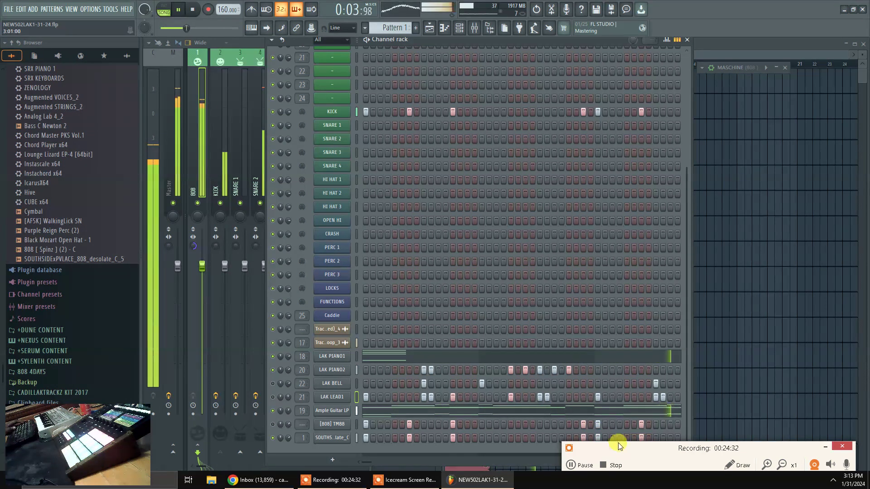
key(space)
click(578, 465)
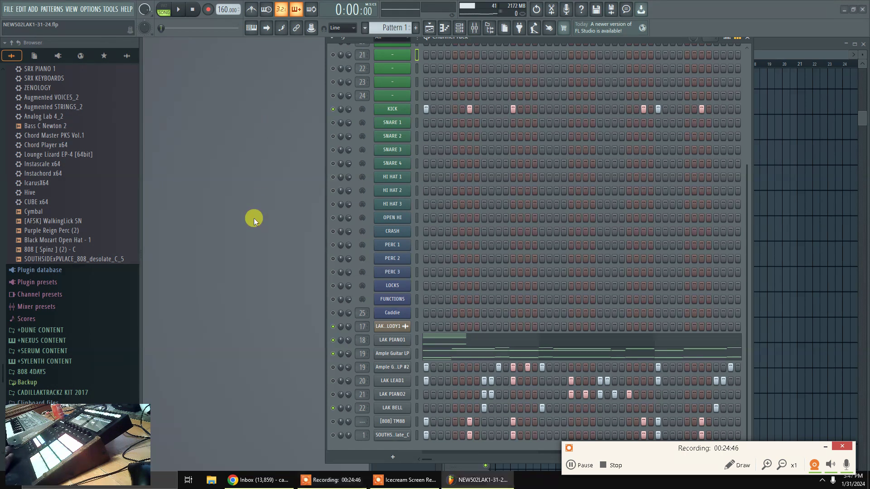
Unmute the MASCHINE channel and restore its plugin window, placing it over the channel rack
scroll(516, 195, up, 5)
click(390, 99)
click(334, 100)
key(space)
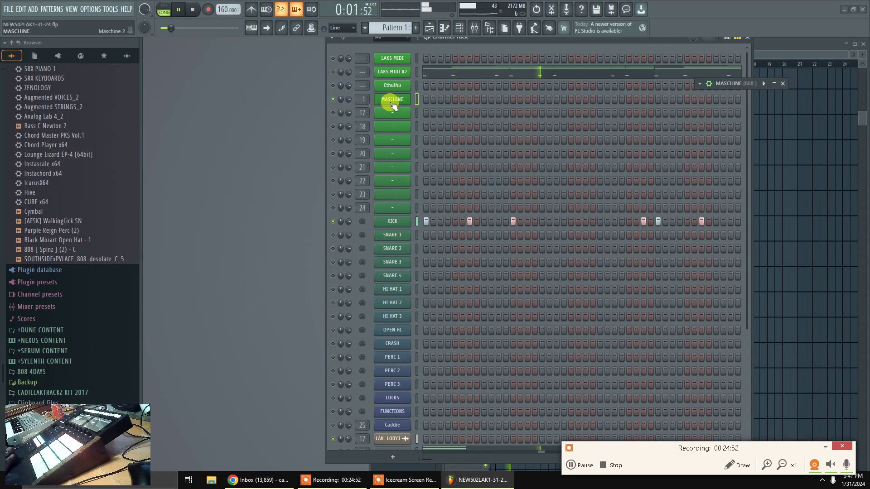
key(space)
double_click(733, 82)
drag(751, 84, 228, 86)
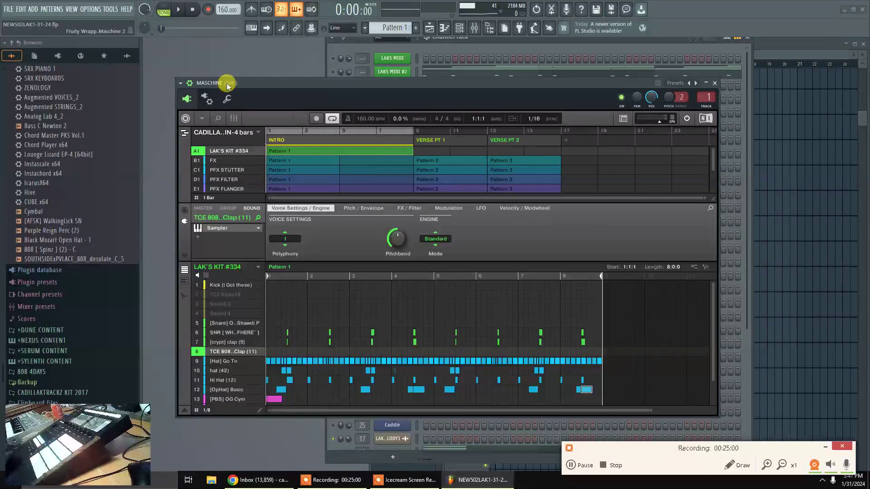
Start playback and switch MASCHINE from the Song view to the Mixer view
key(space)
click(202, 118)
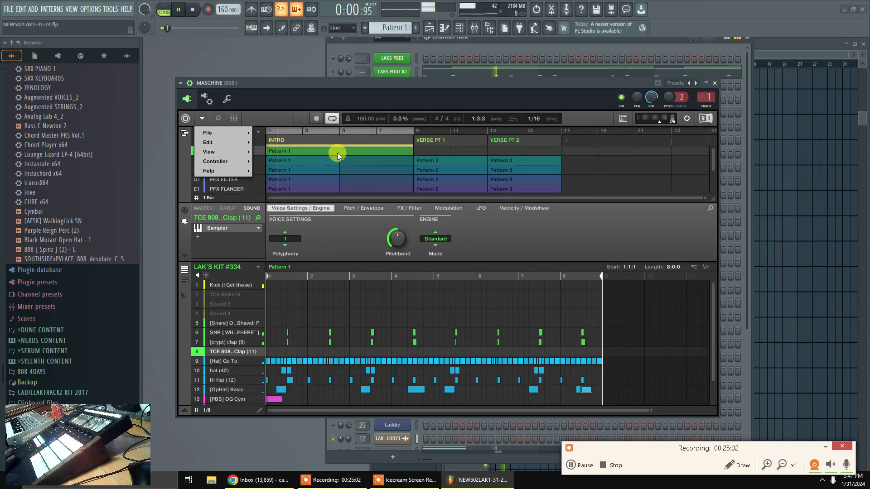
mouse_move(235, 152)
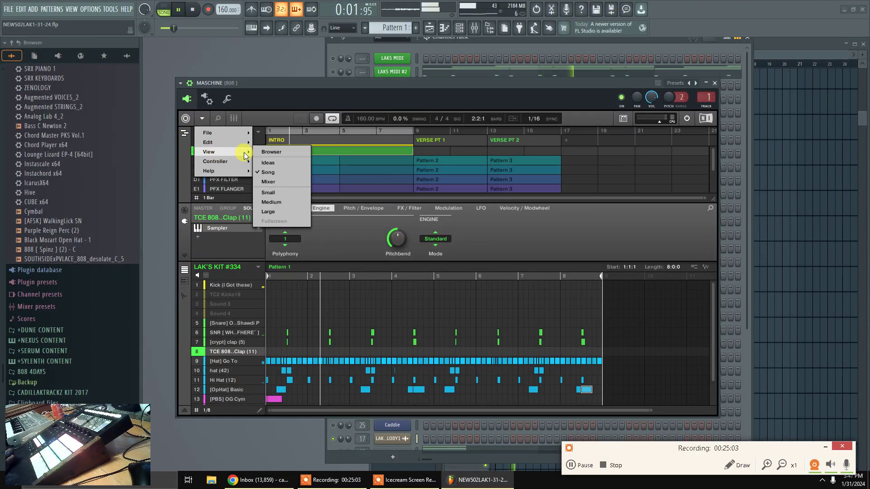
click(276, 183)
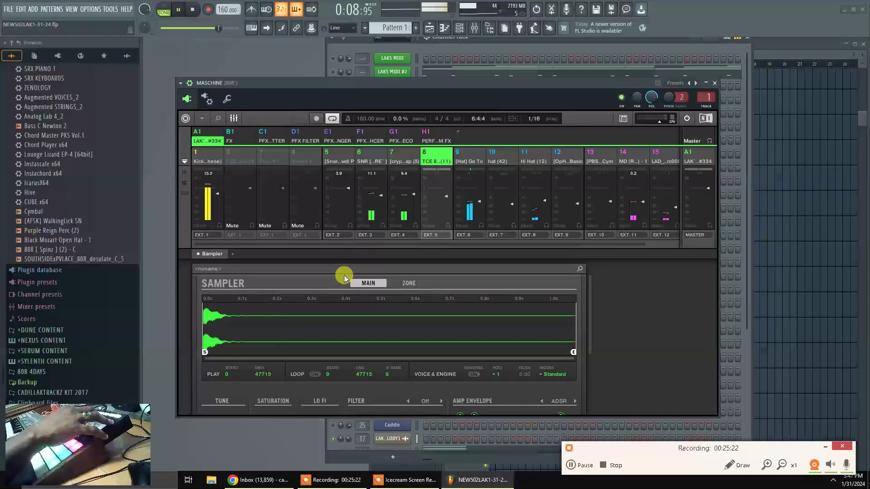
Stop playback, return MASCHINE from the Mixer view to the Song view, and minimize its plugin window
key(space)
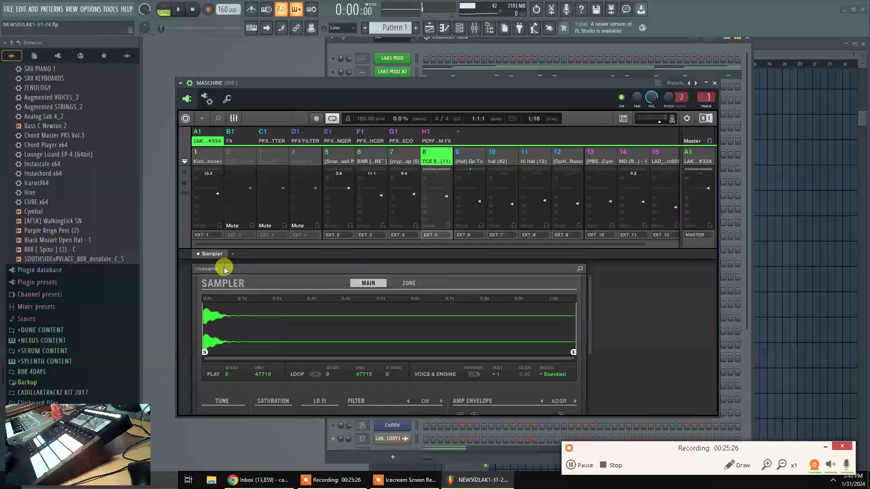
click(233, 119)
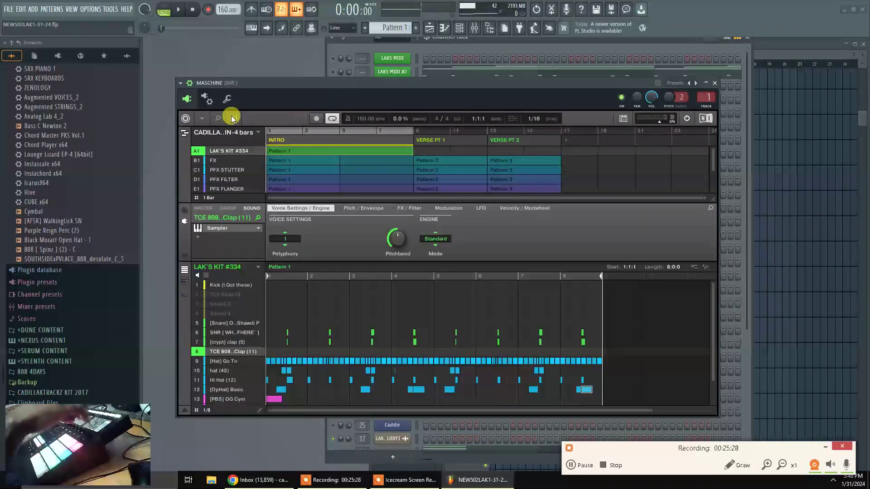
scroll(572, 312, down, 1)
scroll(572, 312, down, 3)
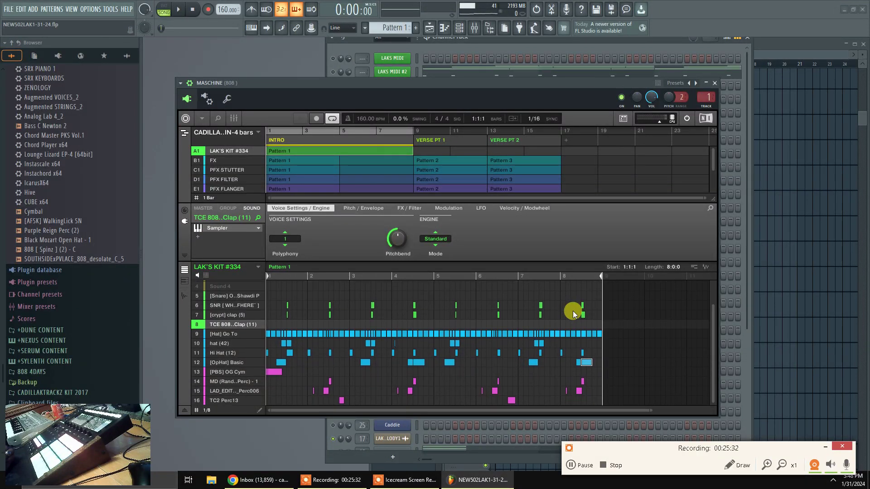
click(705, 84)
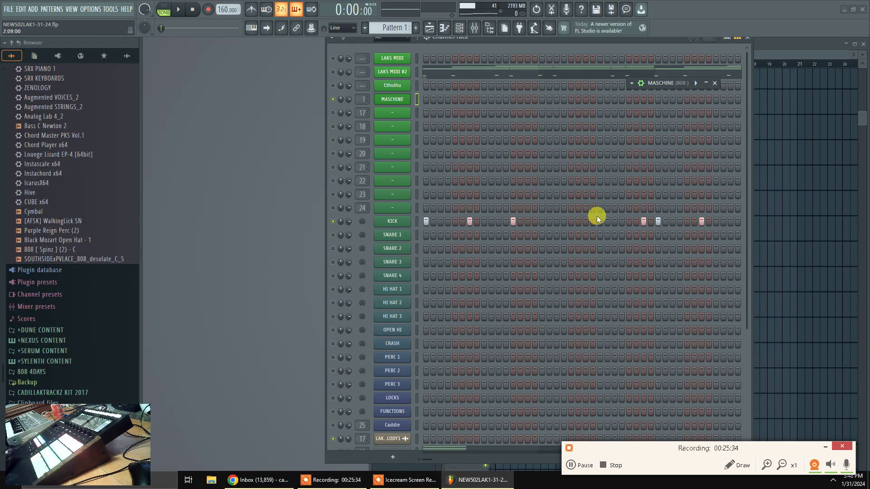
Restore the minimized MASCHINE window and close it to clear the channel rack
scroll(498, 286, down, 3)
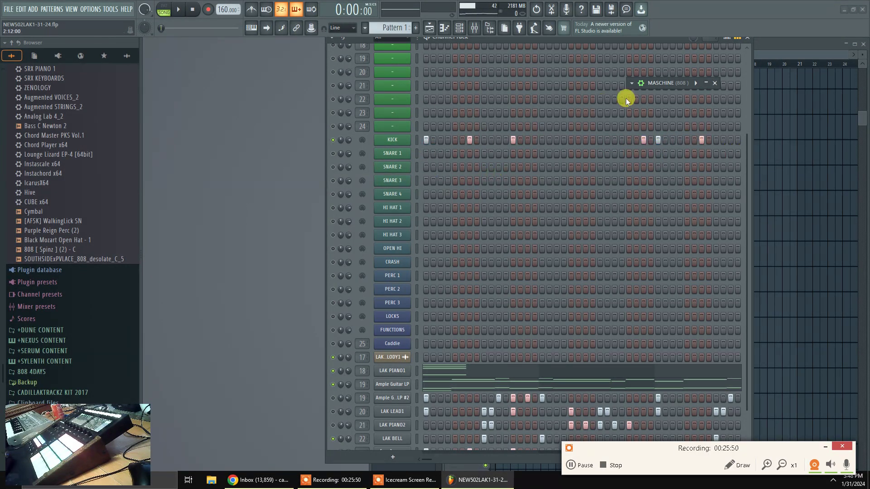
double_click(665, 82)
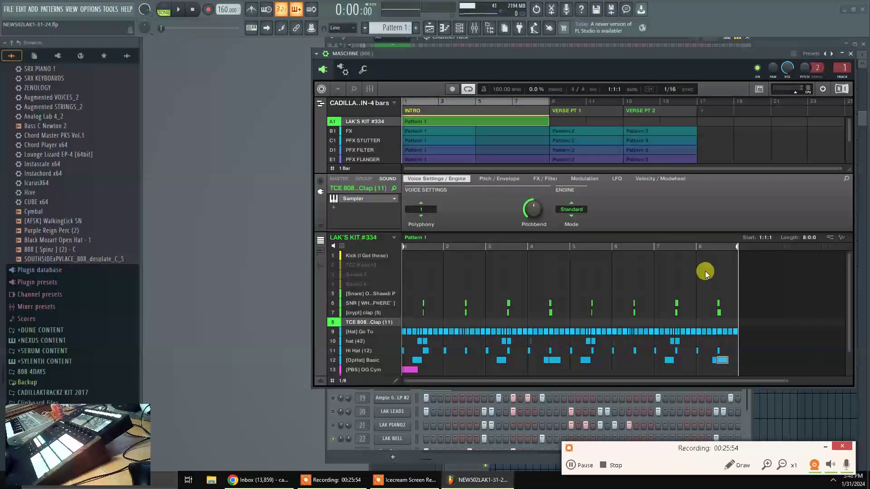
click(851, 56)
key(F11)
key(Escape)
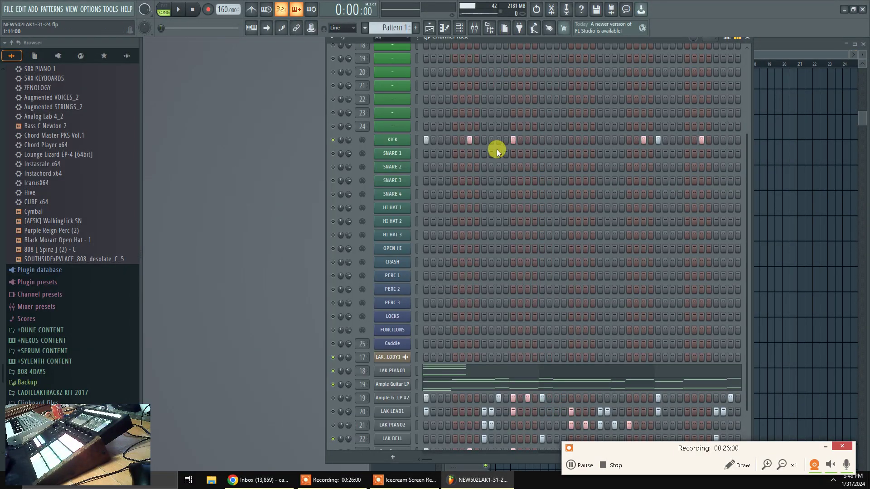
Examine the channel rack's mixer track assignments and the instrument inserts in the mixer
scroll(497, 149, up, 3)
scroll(495, 157, down, 4)
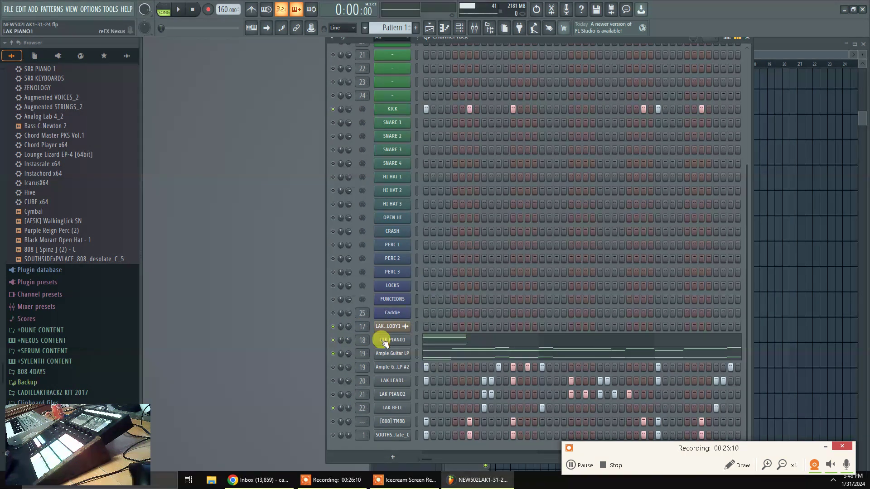
scroll(463, 249, up, 5)
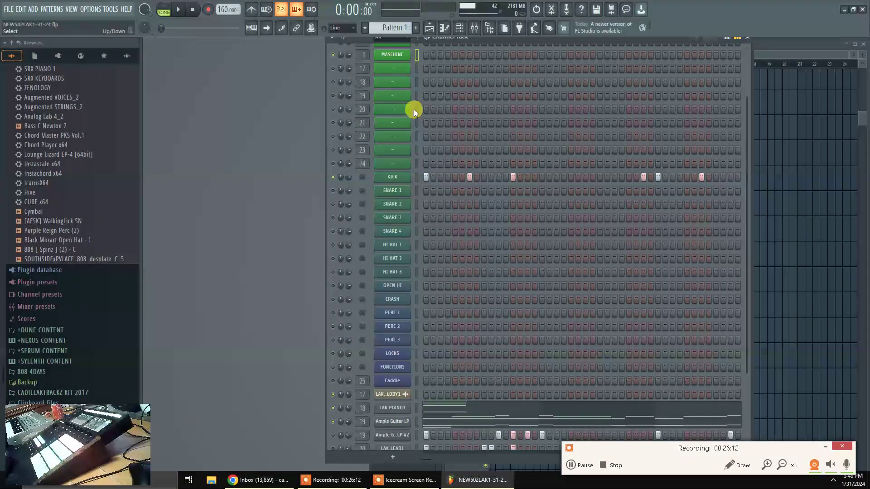
scroll(414, 109, up, 2)
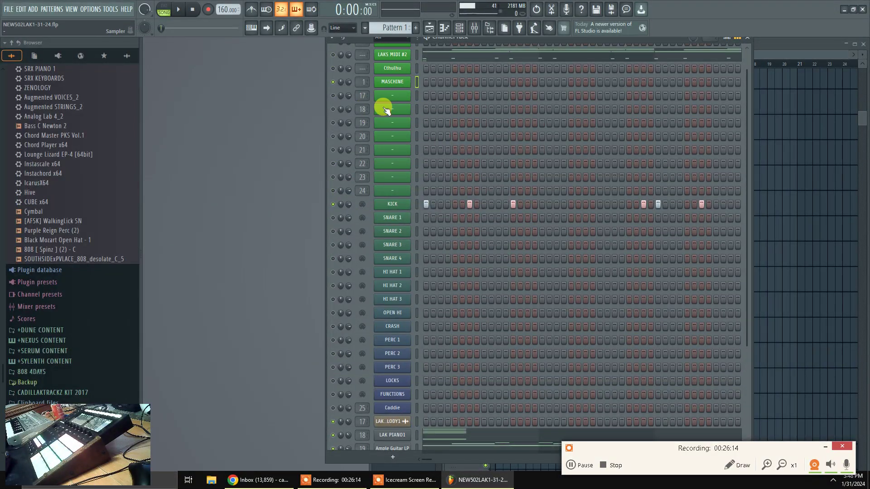
scroll(475, 244, down, 7)
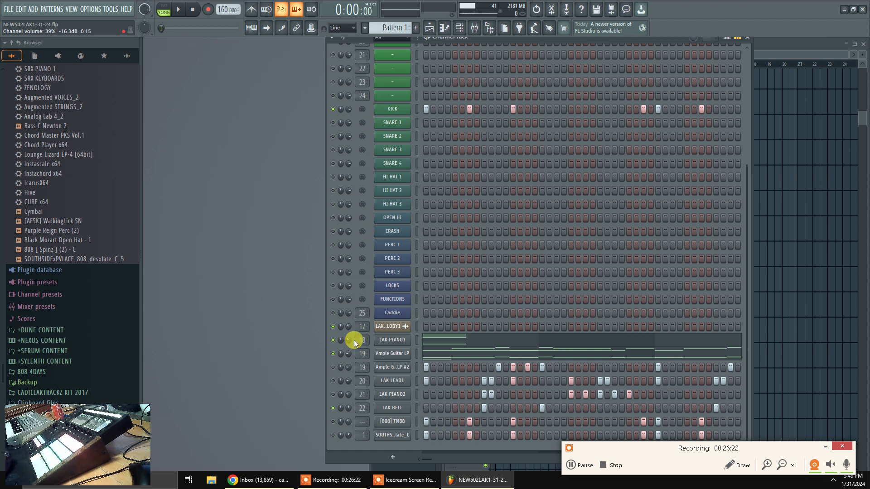
key(F9)
key(F9)
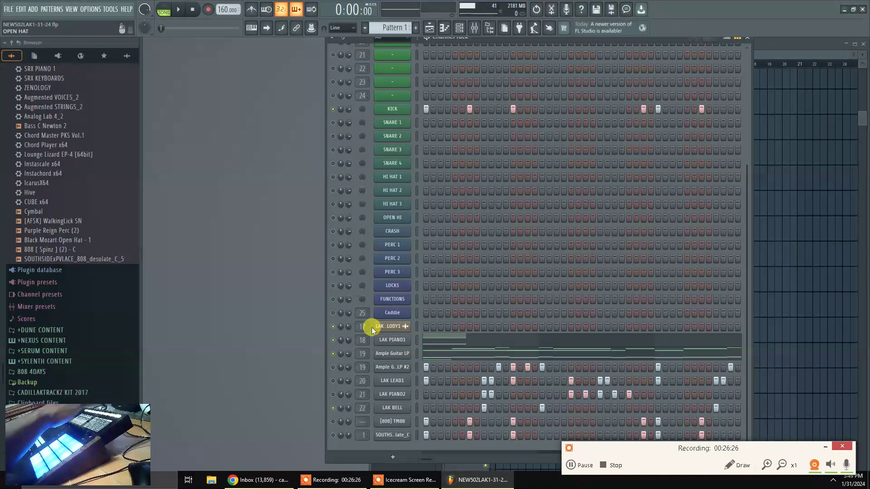
key(F9)
click(529, 156)
click(607, 165)
click(666, 164)
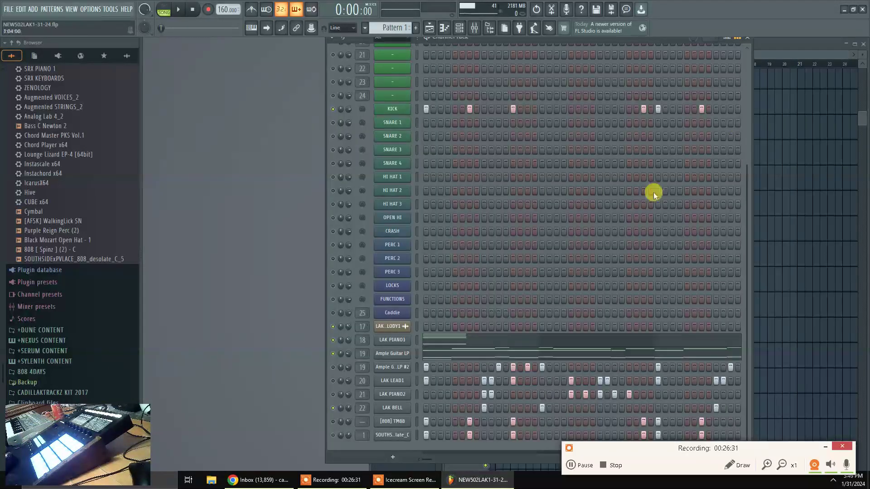
click(863, 42)
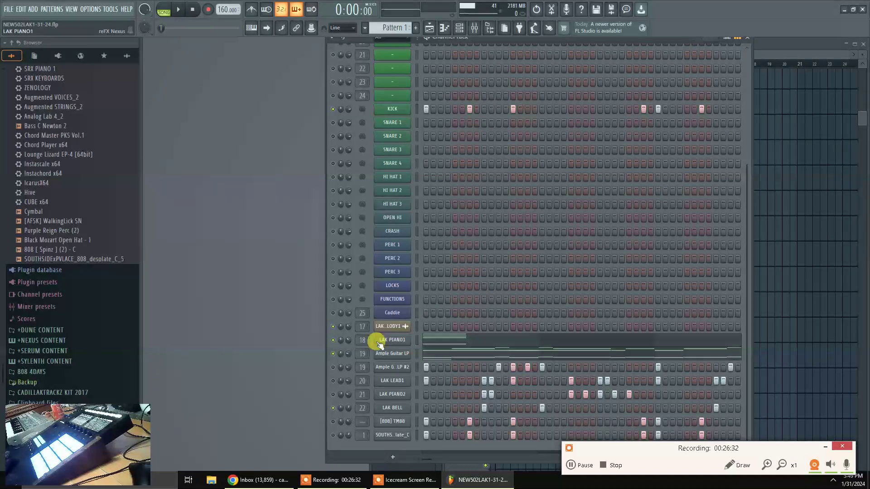
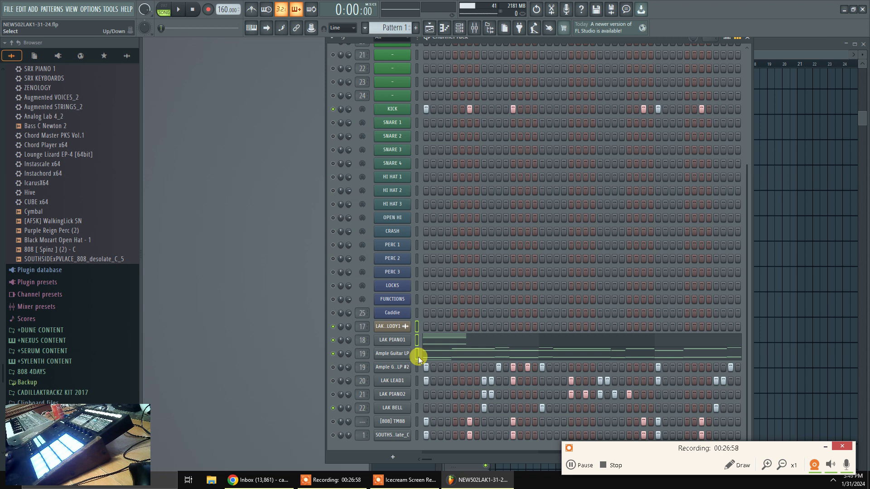
Route the selected LAK MELODY1, LAK PIANO1 and Ample Guitar LP channels to consecutive mixer tracks starting from insert 17
key(F9)
click(524, 181)
right_click(524, 181)
mouse_move(573, 151)
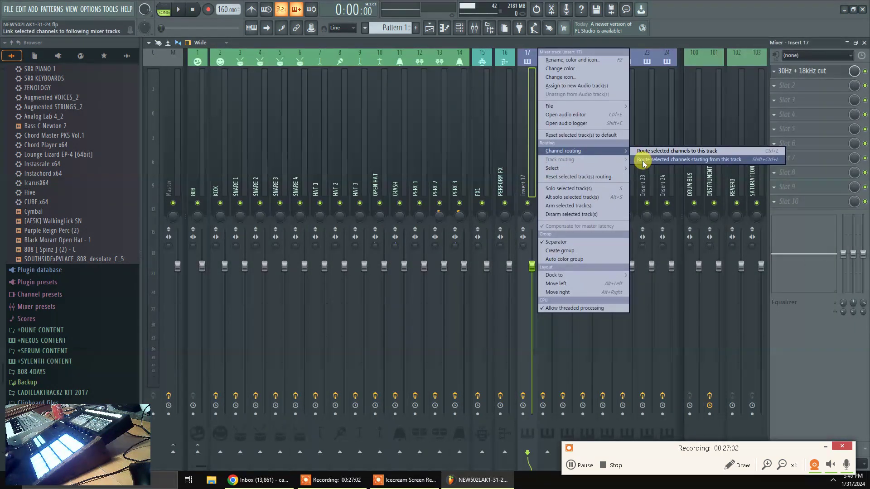
click(643, 160)
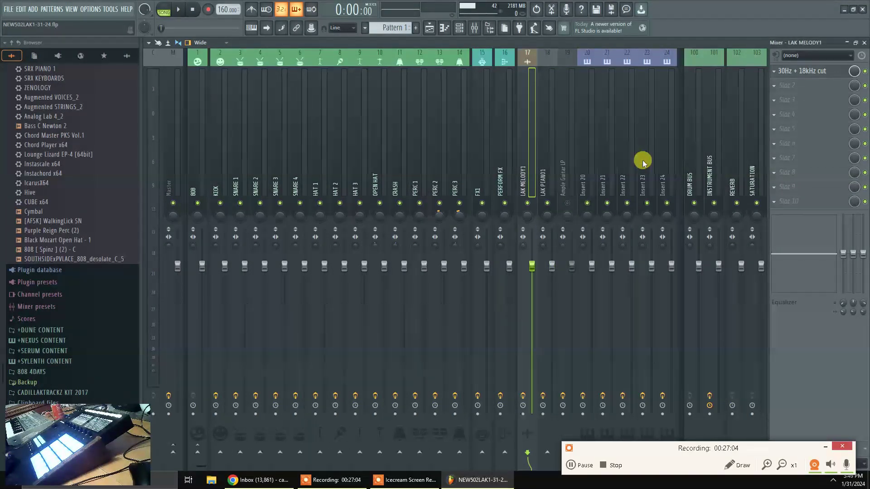
Select LAK LEAD1, LAK PIANO2 and LAK BELL, route them to mixer tracks starting from insert 20, and close the mixer
key(F9)
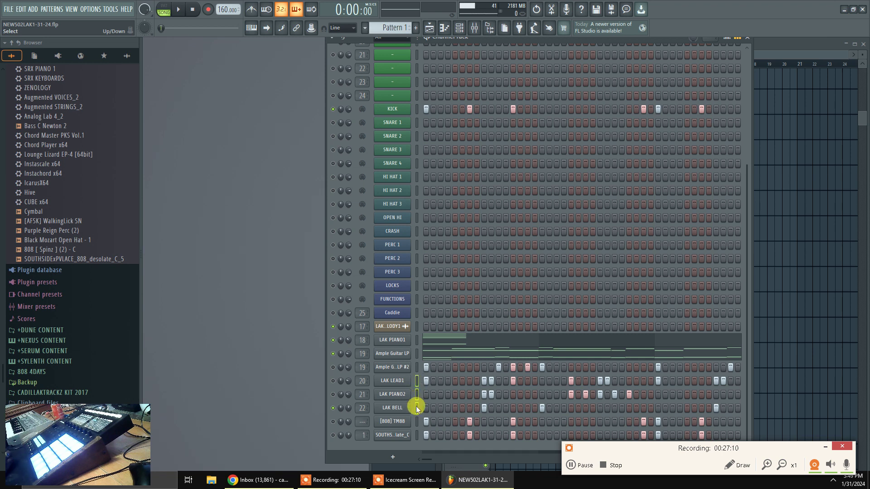
key(F9)
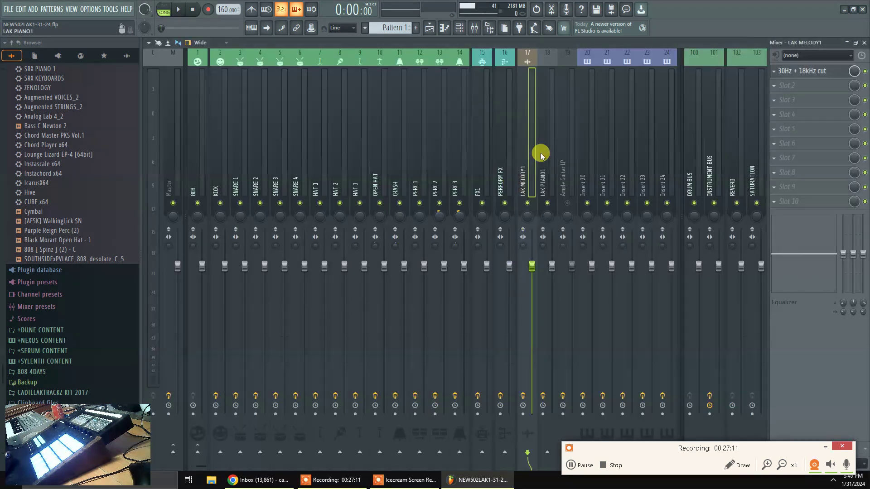
right_click(584, 170)
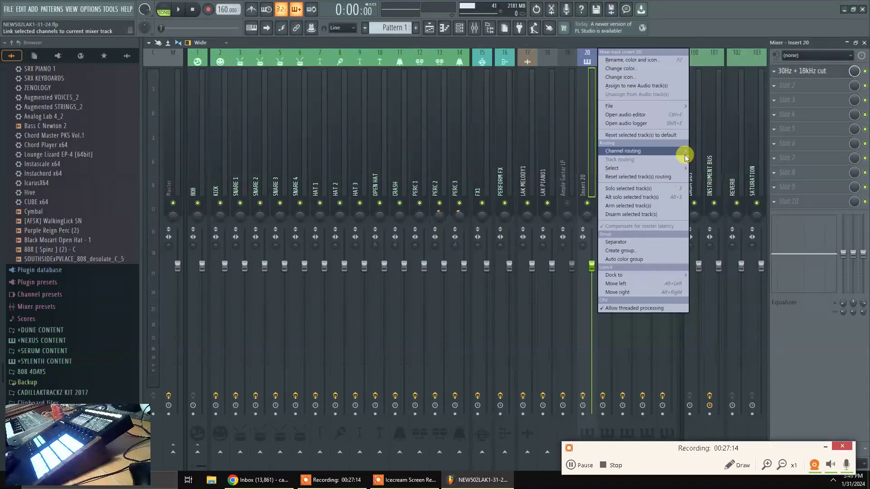
click(703, 160)
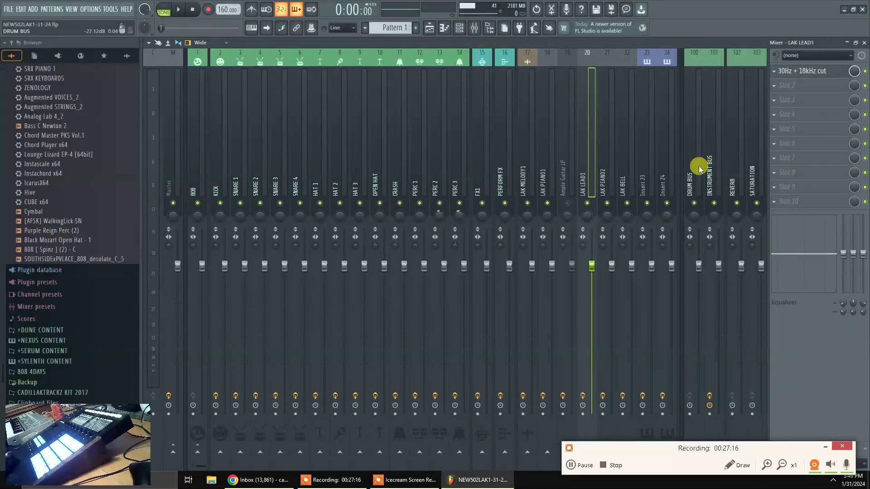
click(864, 43)
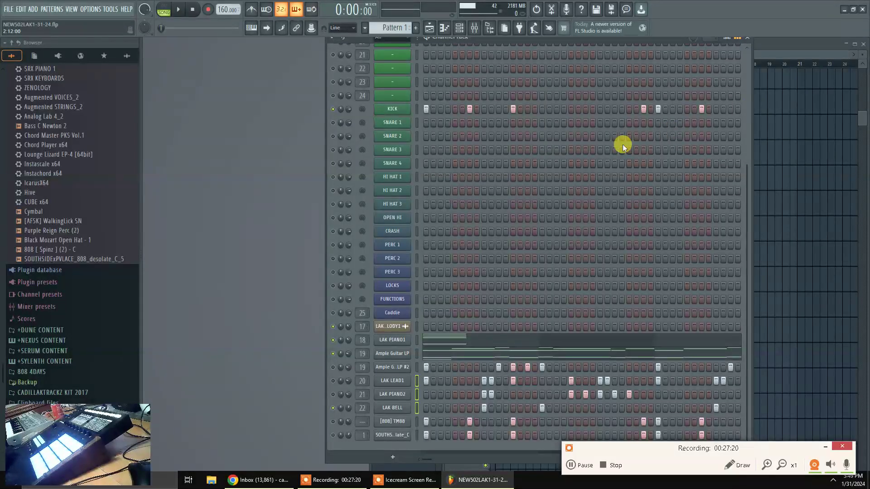
Play the beat while reviewing the channel rack and the mixer track levels
key(space)
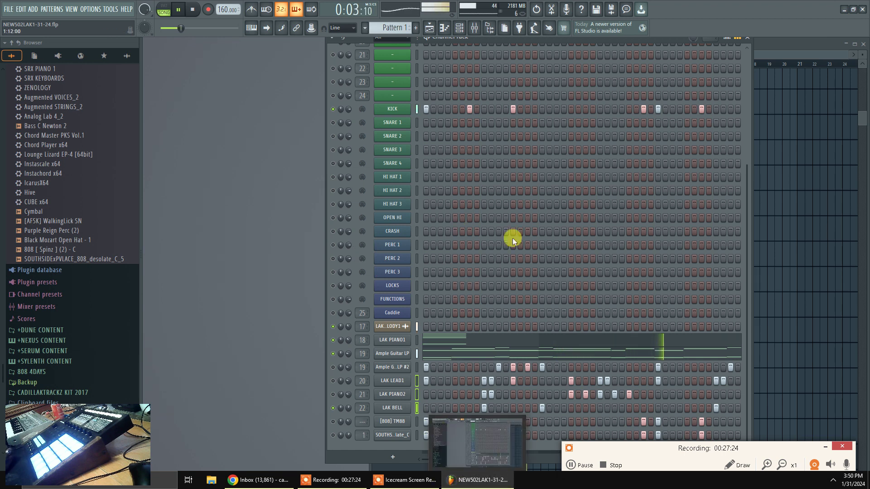
scroll(511, 240, up, 3)
scroll(510, 245, up, 2)
scroll(495, 242, down, 3)
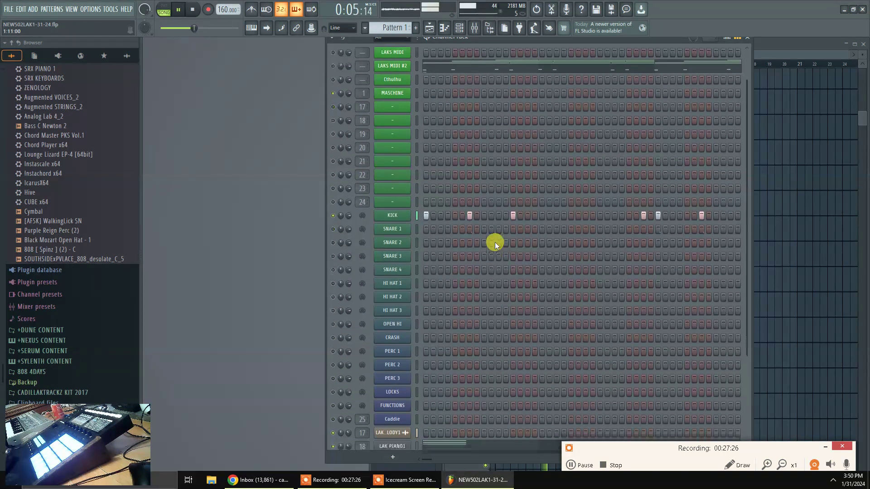
scroll(442, 182, up, 3)
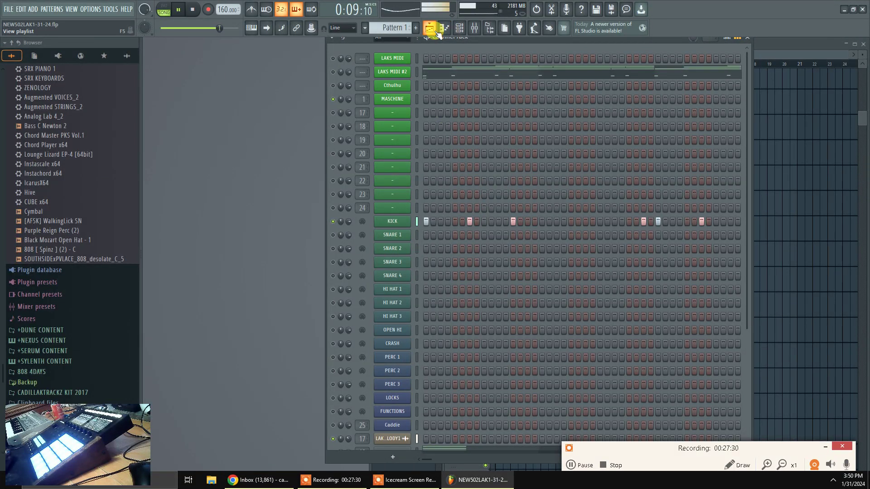
click(475, 28)
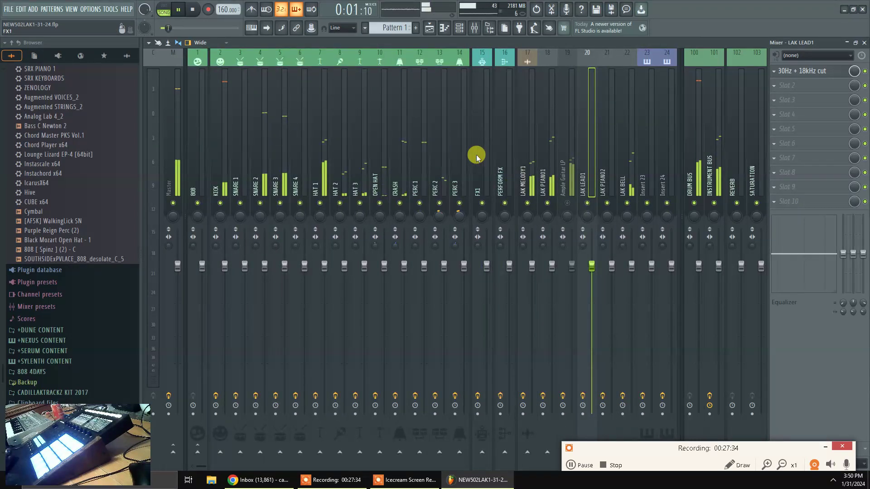
scroll(508, 130, right, 4)
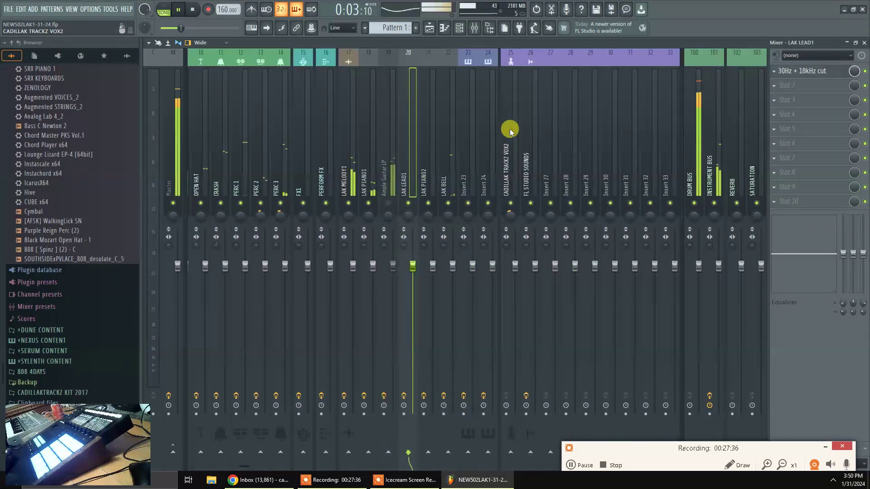
Stop playback and add Fruity Love Philter to effect slot 2 of the INSTRUMENT BUS
click(712, 159)
key(space)
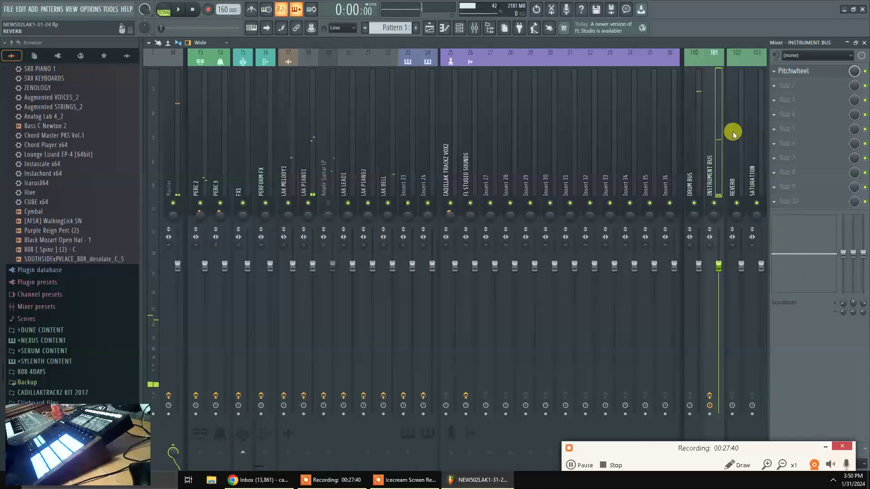
click(775, 87)
mouse_move(779, 97)
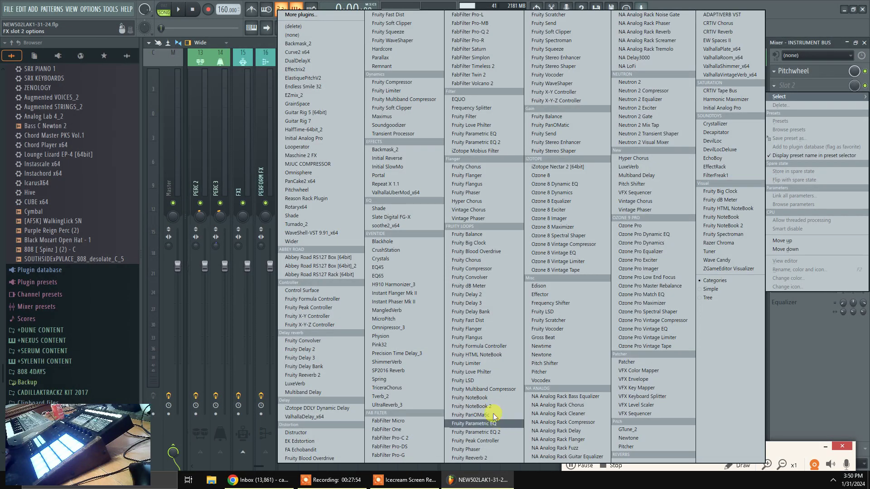
click(504, 372)
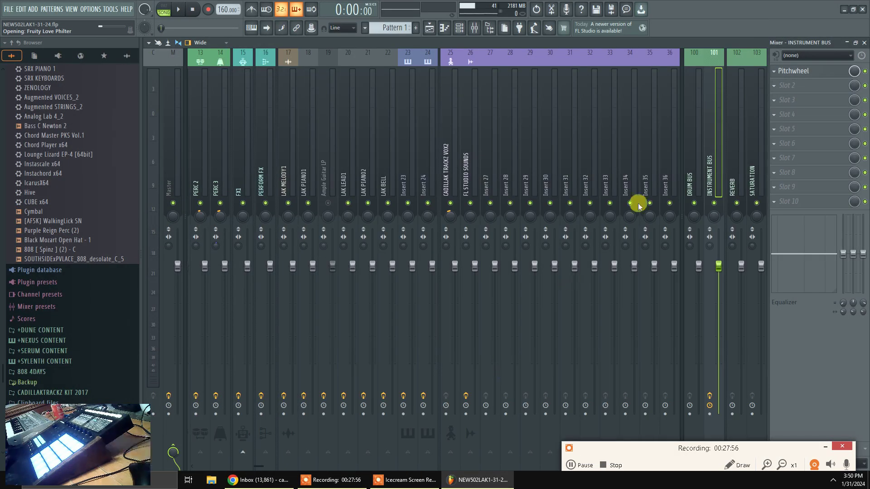
Load the Simple triangle highpass LFO preset with a 41% cutoff frequency and audition it on the INSTRUMENT BUS
click(337, 107)
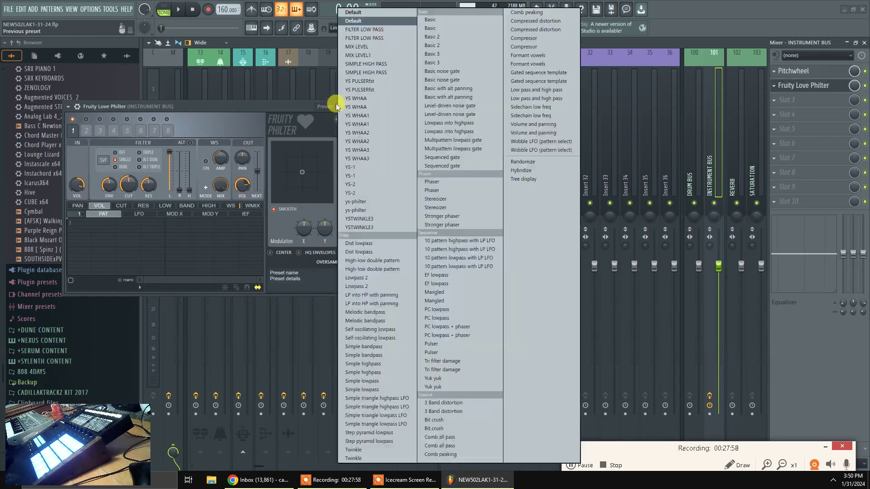
click(395, 399)
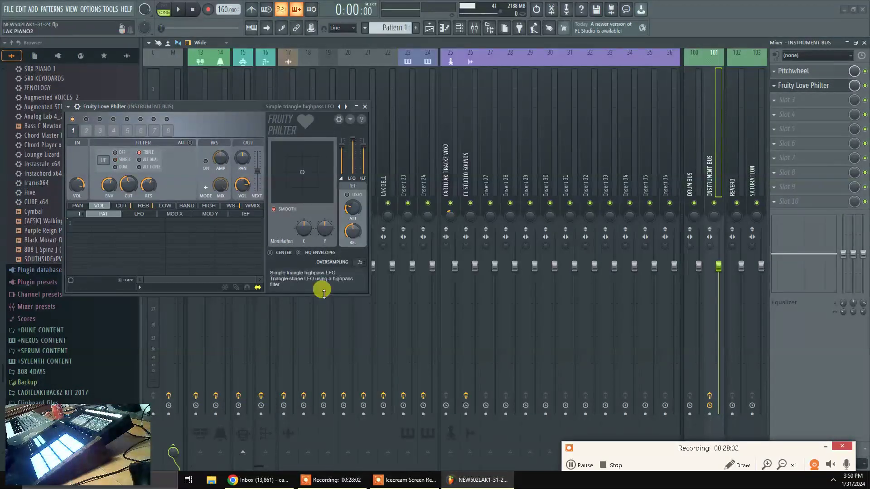
drag(128, 183, 128, 181)
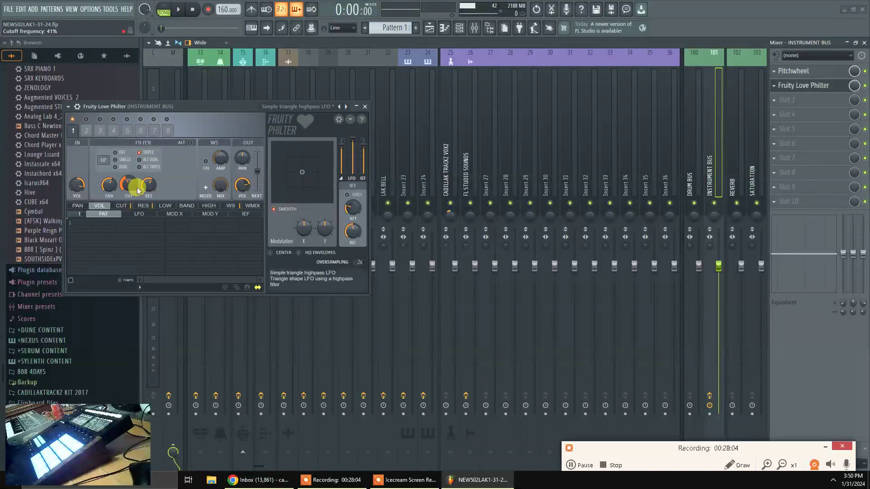
click(178, 9)
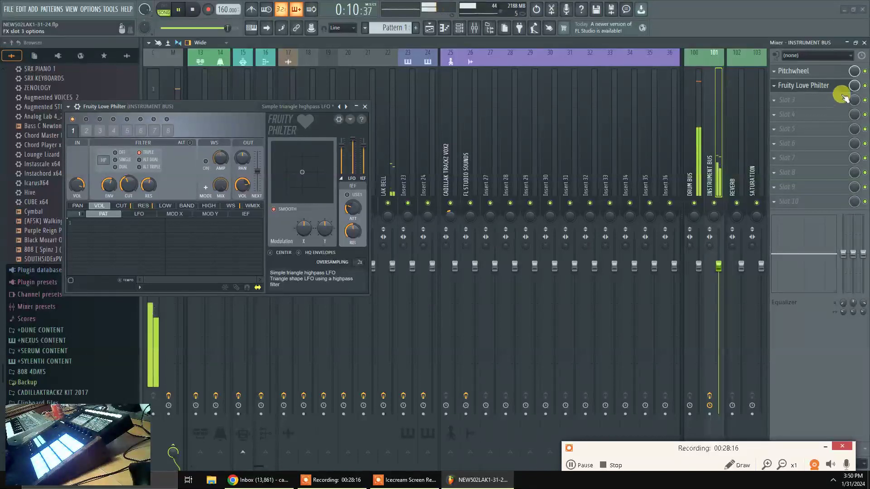
click(197, 9)
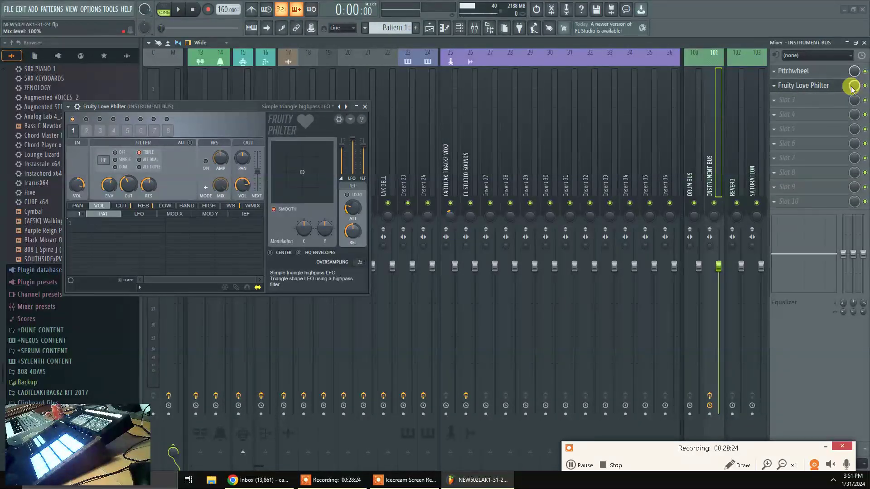
Audition the beat and delete Fruity Love Philter from effect slot 2 of the INSTRUMENT BUS
key(space)
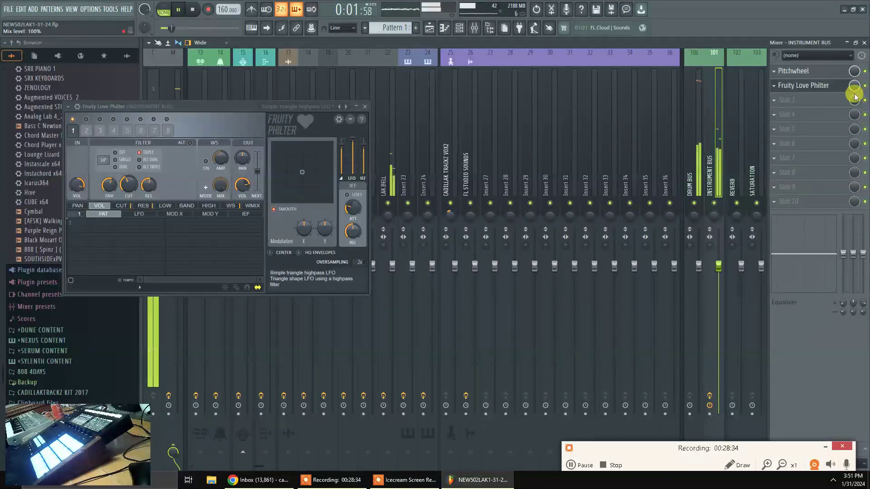
key(space)
click(774, 87)
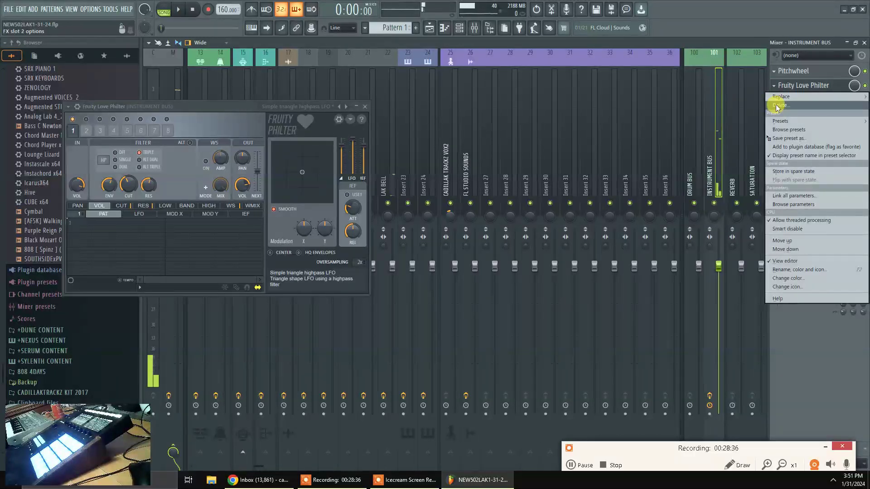
click(777, 107)
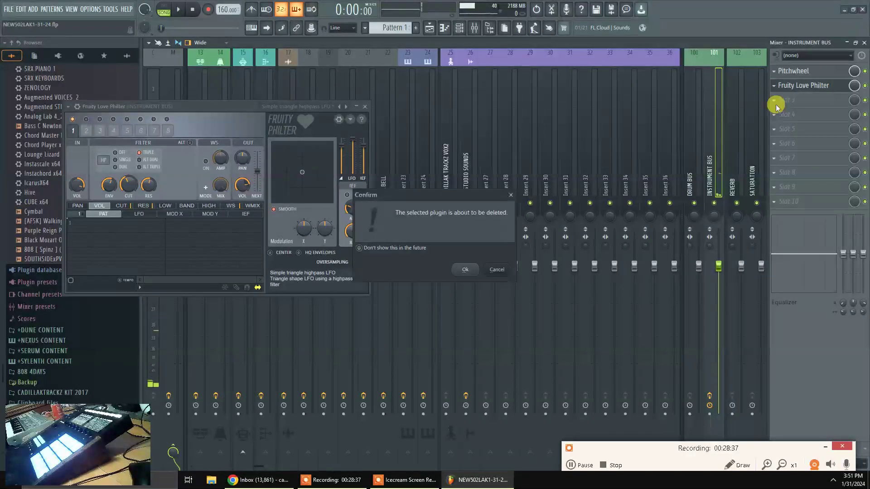
click(482, 270)
Add Fruity Love Philter to effect slot 2 of the LAK PIANO1 mixer track
click(316, 158)
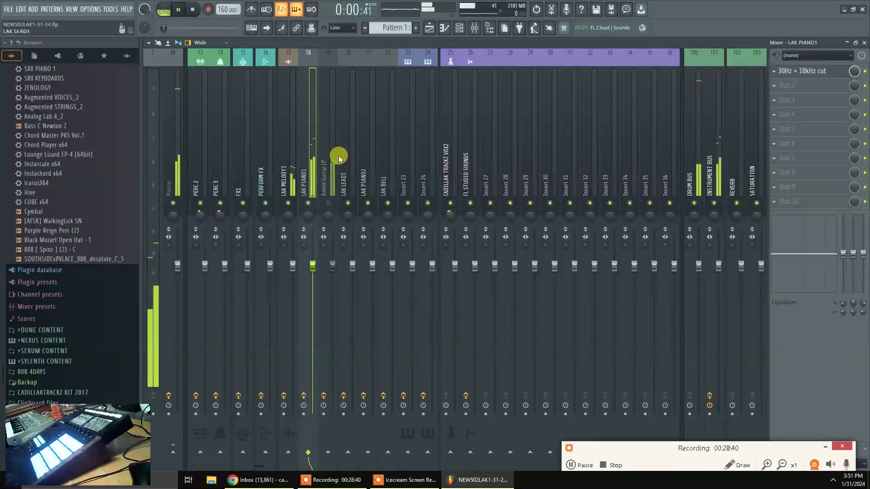
click(775, 87)
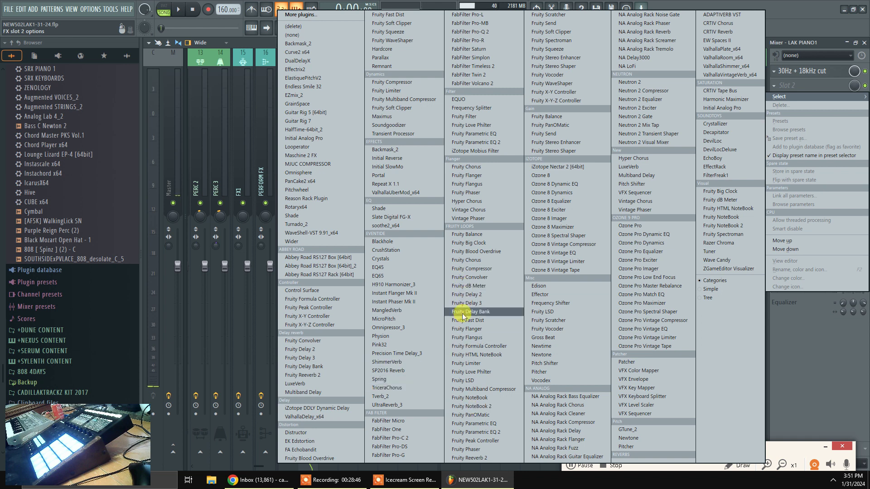
click(486, 373)
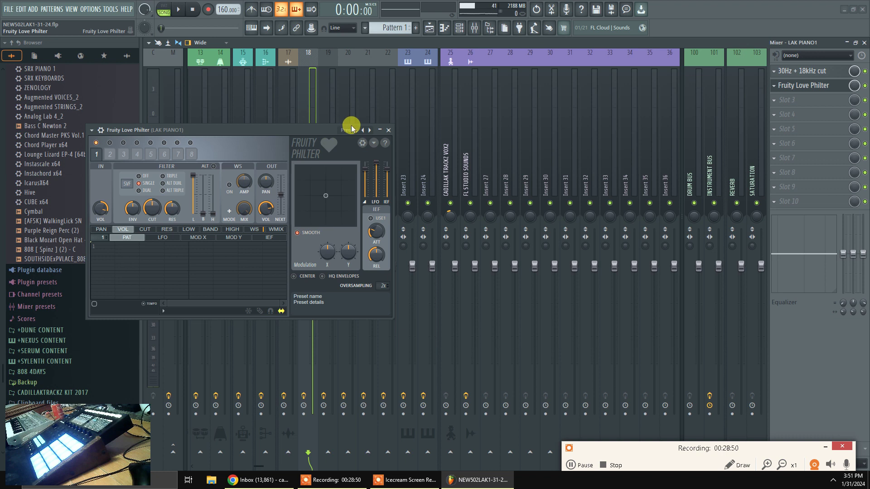
Load the Simple triangle highpass LFO preset in LAK PIANO1's Fruity Love Philter and audition it with the beat
click(362, 131)
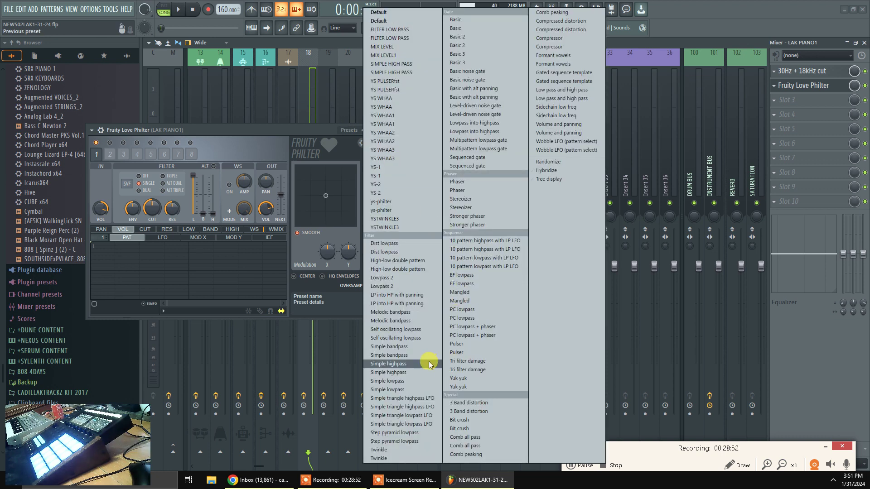
click(430, 400)
key(space)
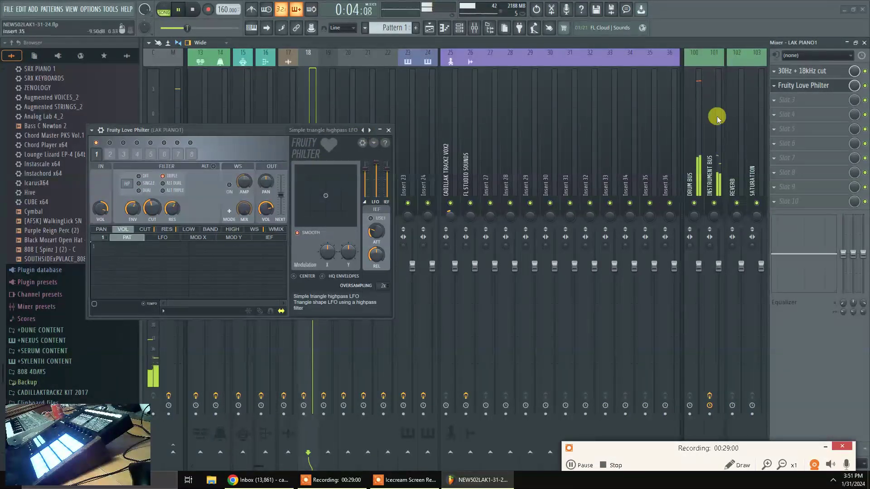
Stop playback and bypass Fruity Love Philter on the LAK PIANO1 mixer track
click(865, 87)
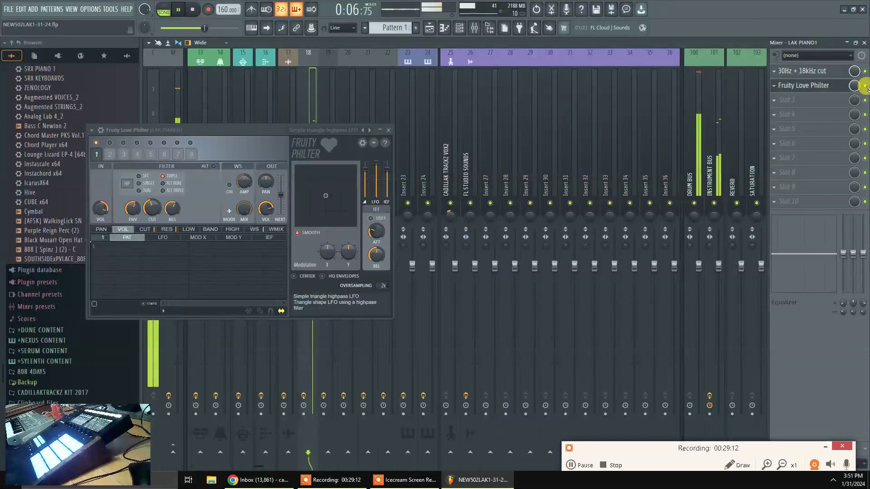
click(433, 28)
key(space)
click(432, 28)
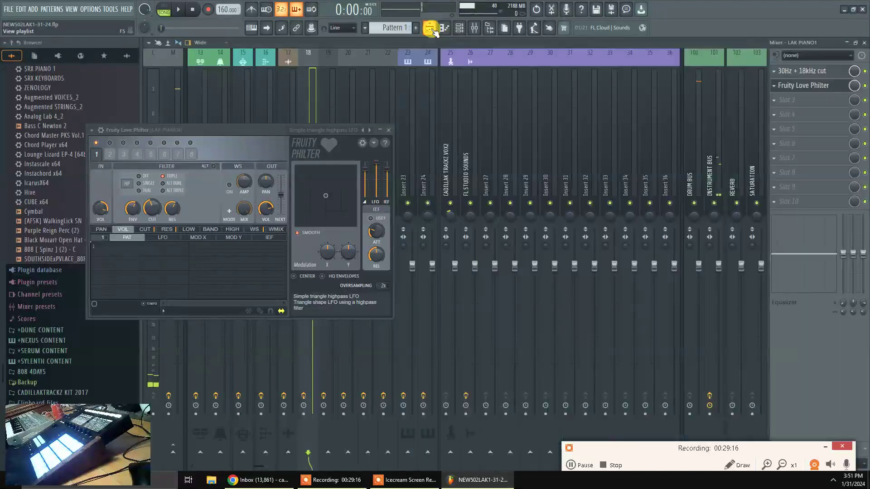
click(864, 86)
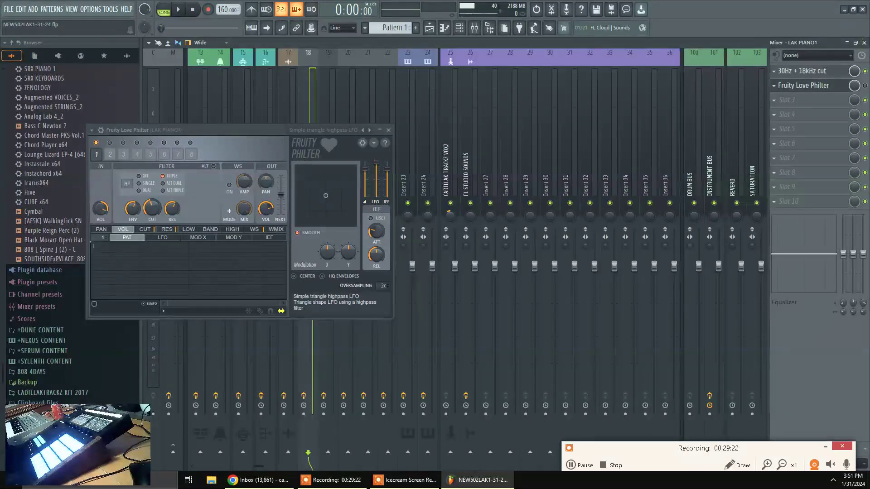
Check the playlist and close it along with the Fruity Love Philter window and the mixer
click(429, 28)
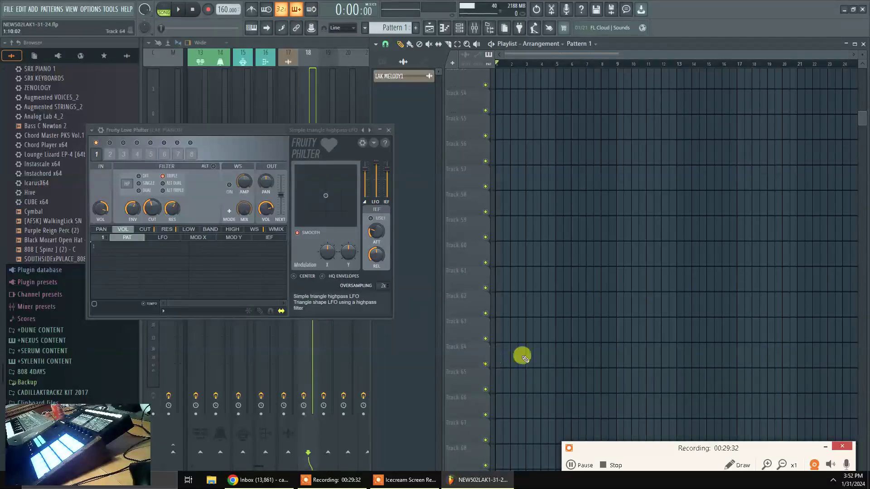
click(863, 43)
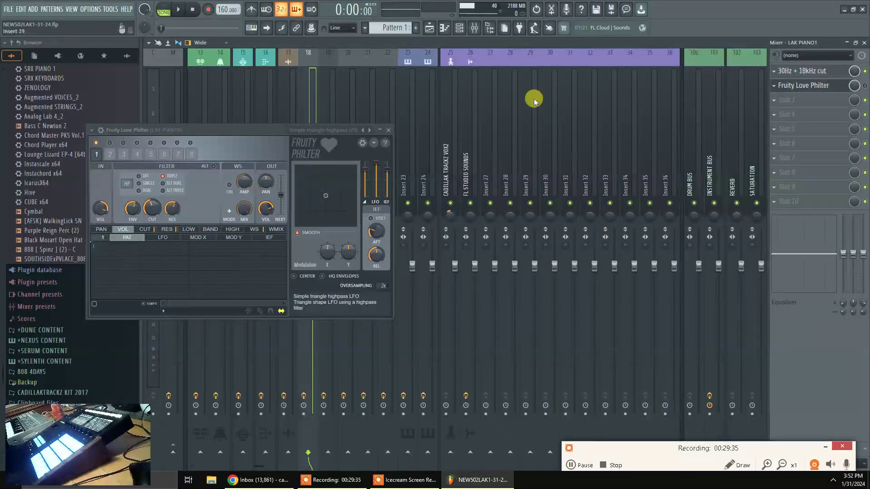
click(390, 131)
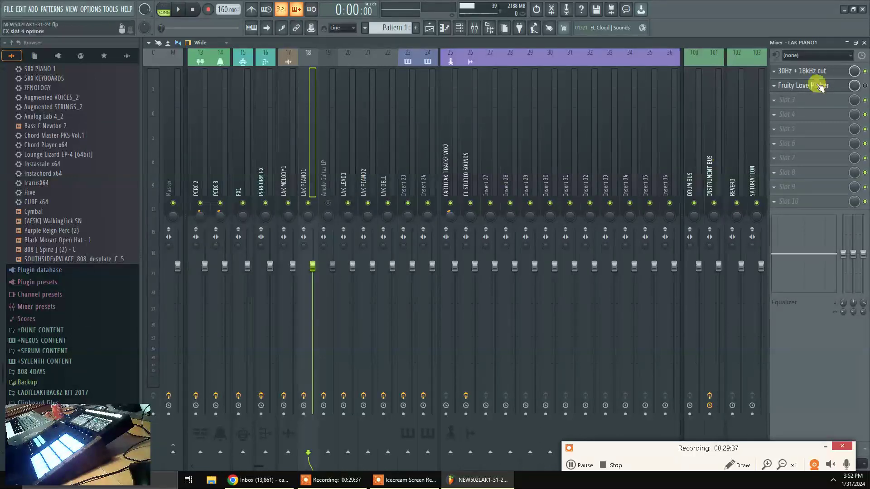
click(863, 43)
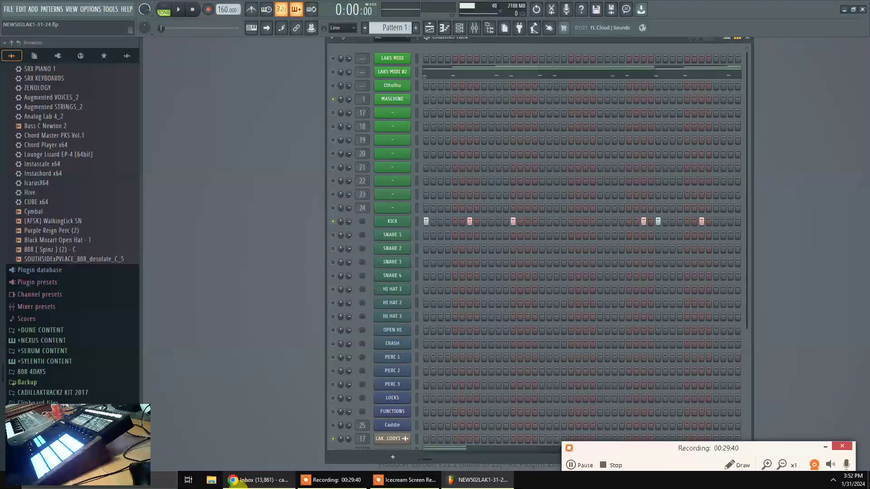
Collapse the browser tree and open the TRANSITION folder of CADILLAKTRACKZ KIT 2017
scroll(417, 382, down, 5)
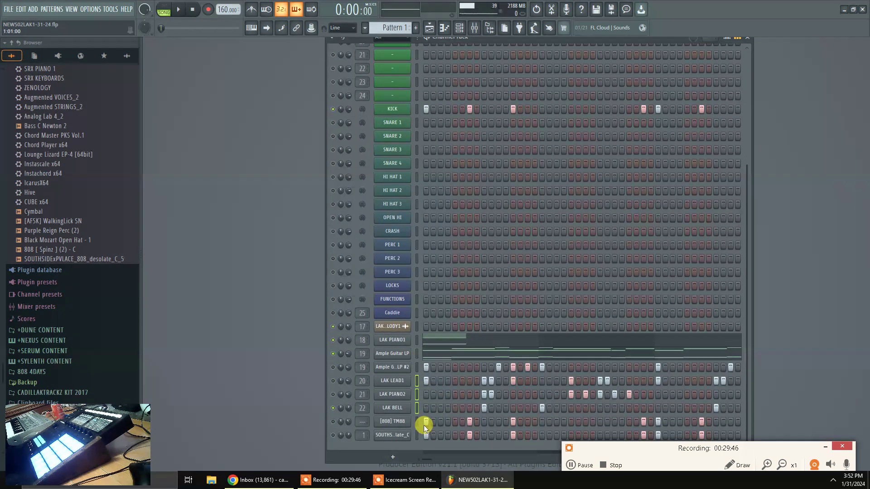
scroll(424, 426, up, 5)
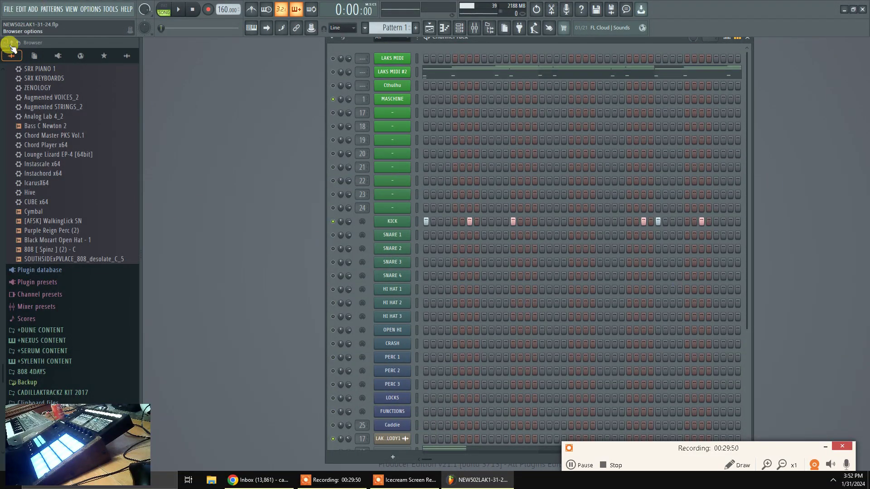
click(10, 44)
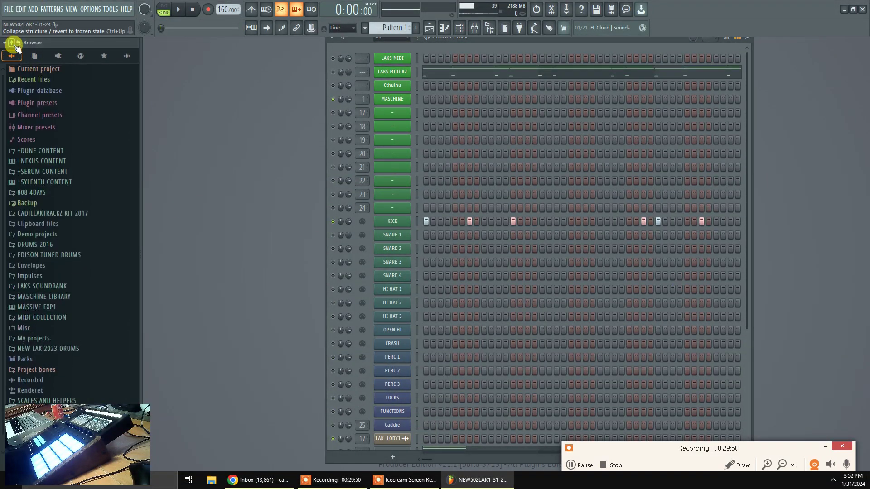
click(90, 215)
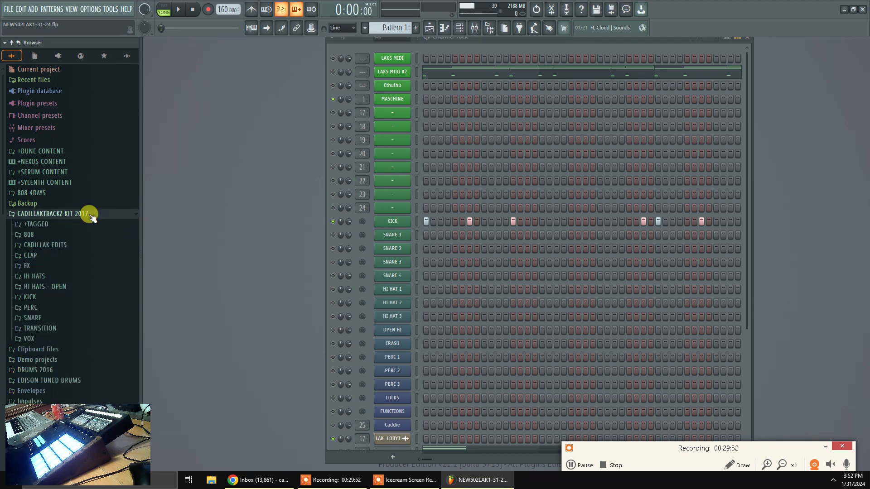
click(40, 328)
Audition transition samples and load KC - Gamma Riser into a new channel
scroll(41, 333, down, 5)
click(36, 243)
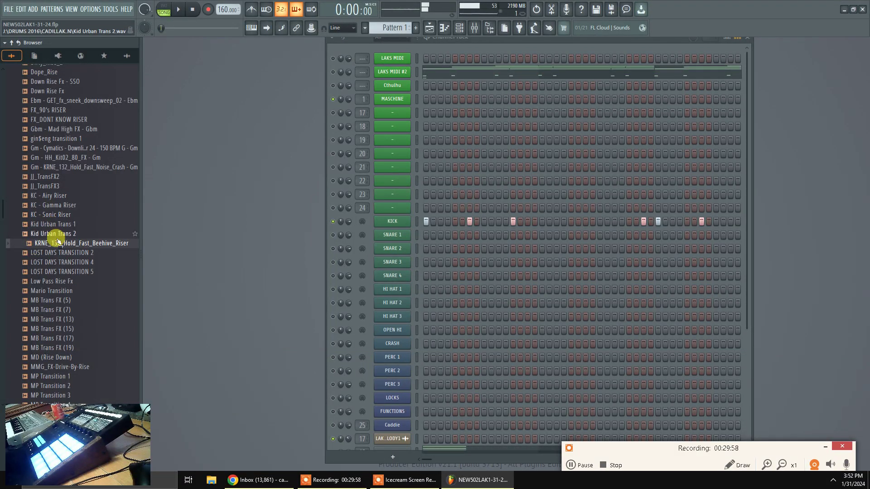
click(63, 205)
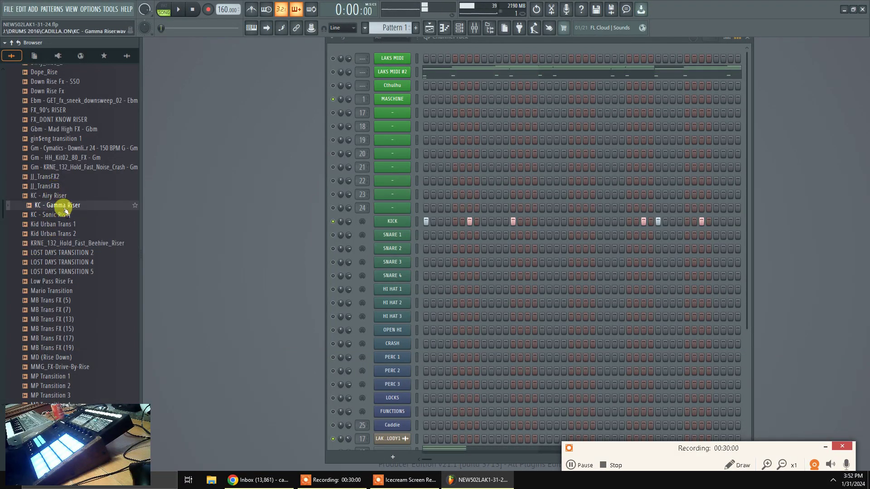
right_click(64, 206)
click(98, 228)
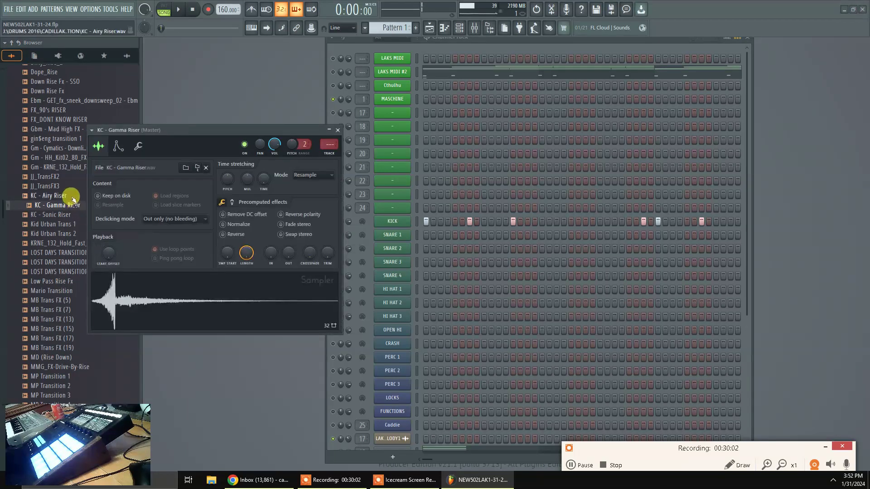
Audition more riser and transition samples in the TRANSITION folder, down to TBP - (Transition) AtLongLast
click(56, 178)
click(60, 204)
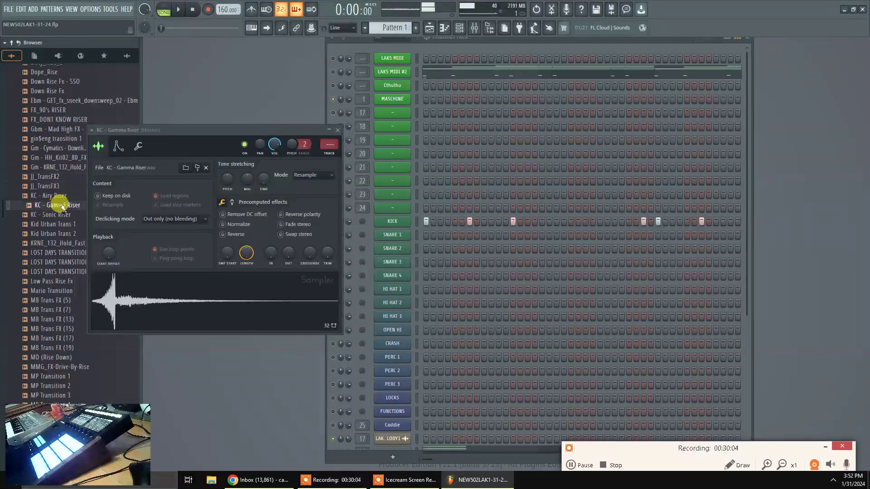
click(51, 149)
click(50, 300)
click(50, 357)
scroll(54, 353, down, 10)
click(54, 310)
click(57, 358)
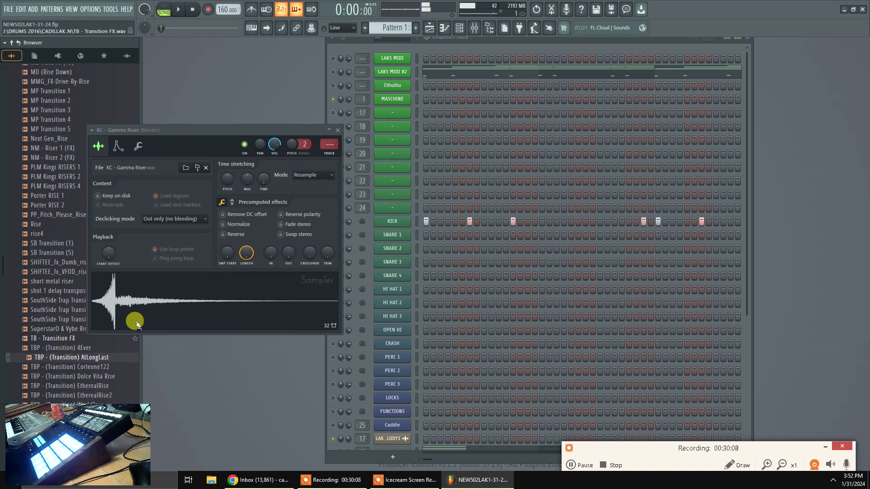
Load the Trans FX (TheLongOne) sample into a new channel and close its sampler window
scroll(55, 360, down, 10)
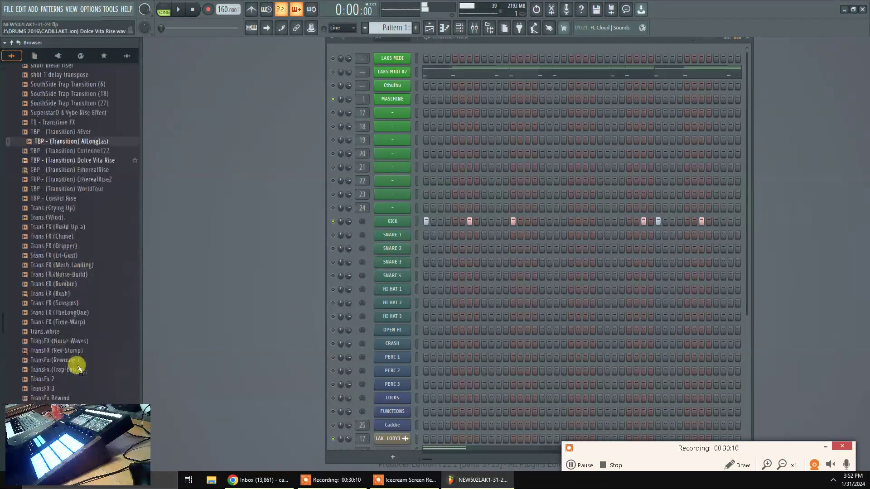
click(70, 243)
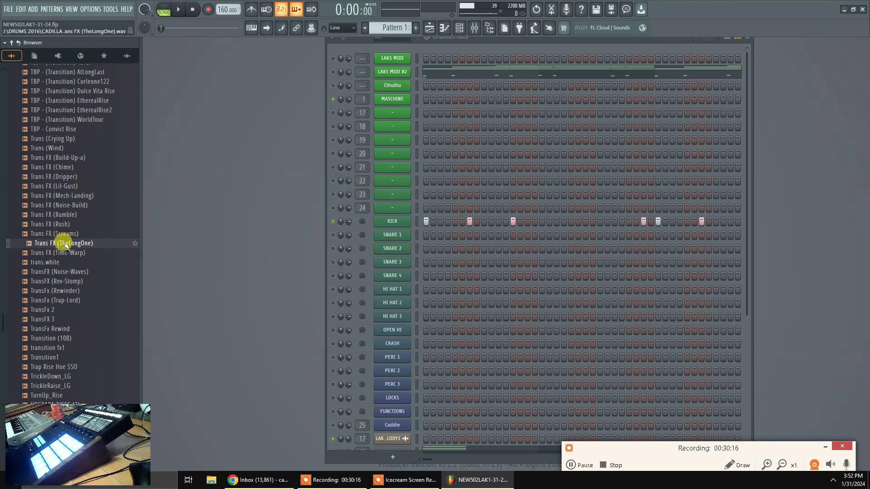
right_click(65, 245)
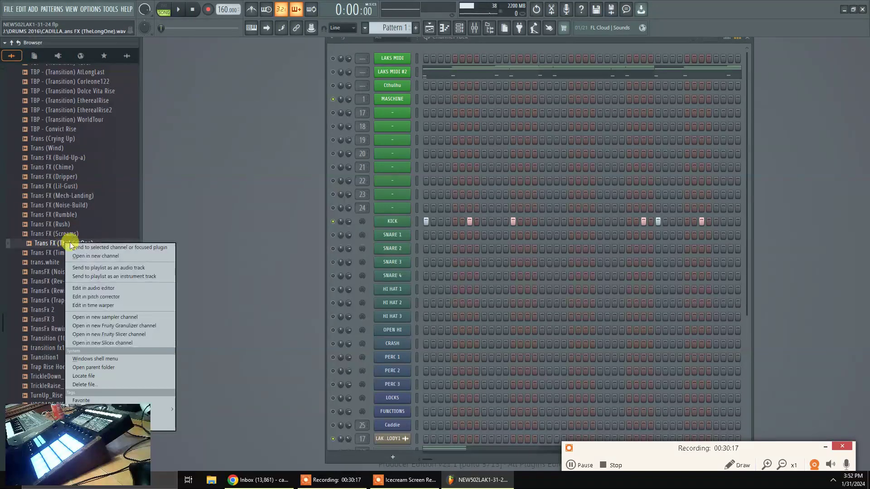
click(95, 250)
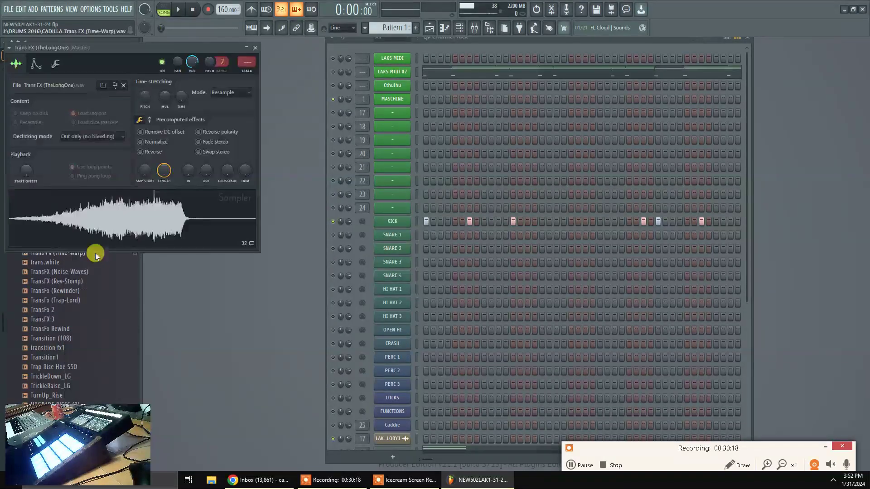
click(255, 47)
Audition the rise samples at the end of the TRANSITION folder, including Versace Redd Rise 5, and stop the preview
scroll(72, 303, down, 10)
click(68, 139)
click(78, 177)
click(73, 186)
click(66, 100)
click(66, 111)
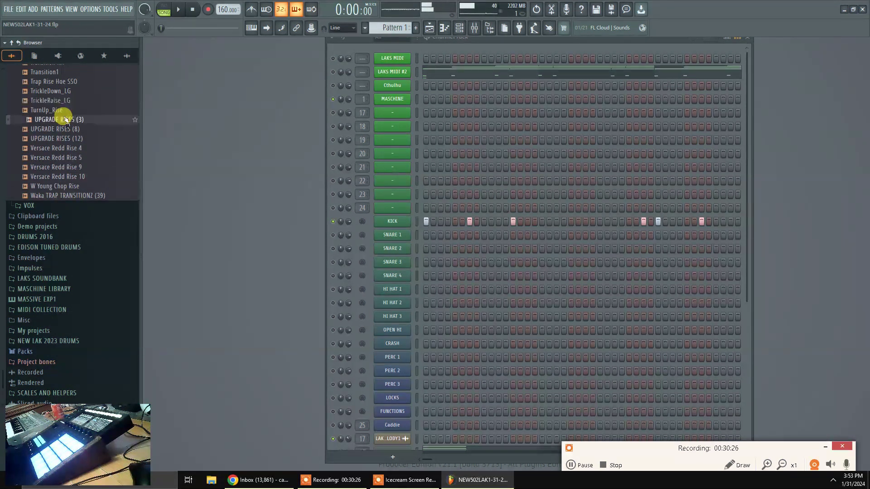
click(63, 158)
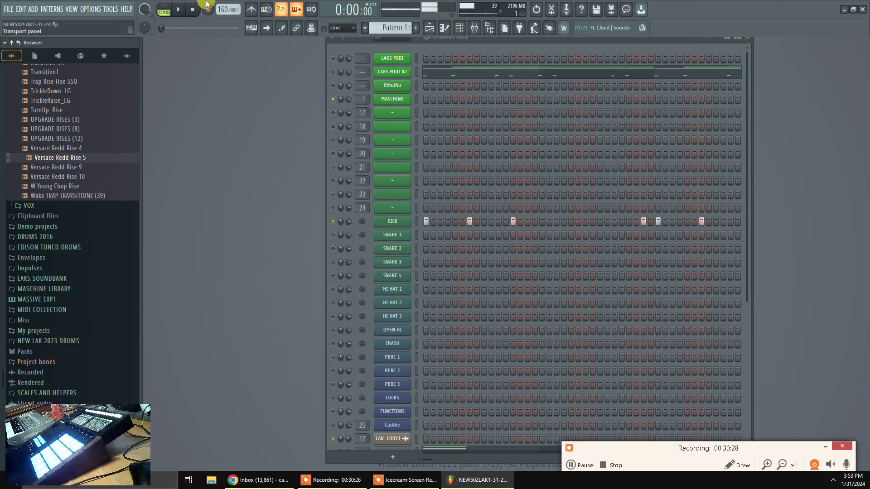
click(192, 11)
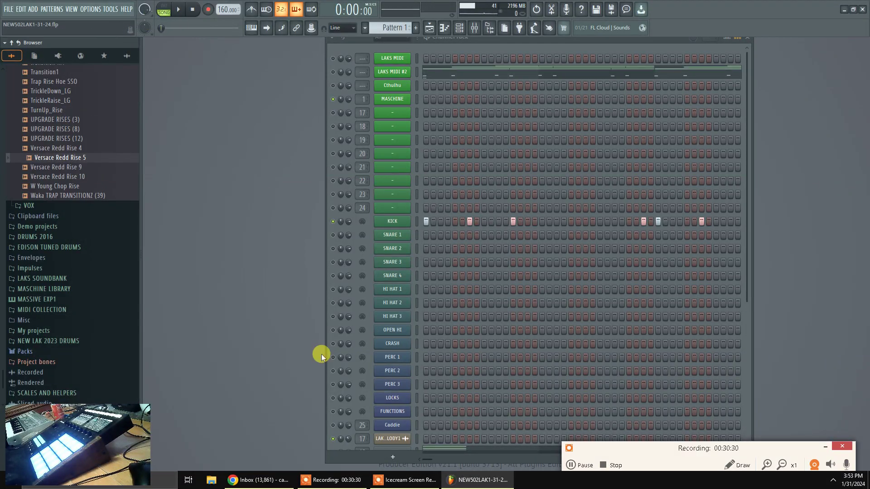
Route the KC - Gamma Riser and Trans FX (TheLongOne) channels to mixer track 15 and play the beat
scroll(468, 300, down, 5)
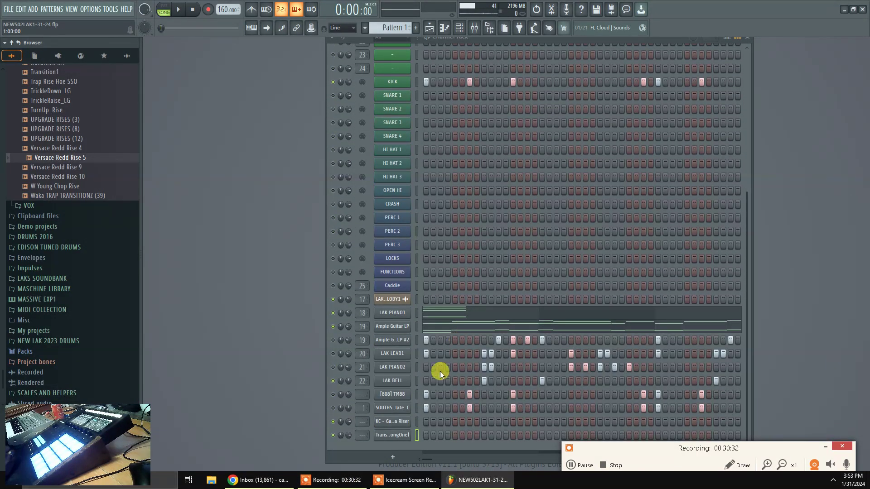
drag(363, 424, 362, 435)
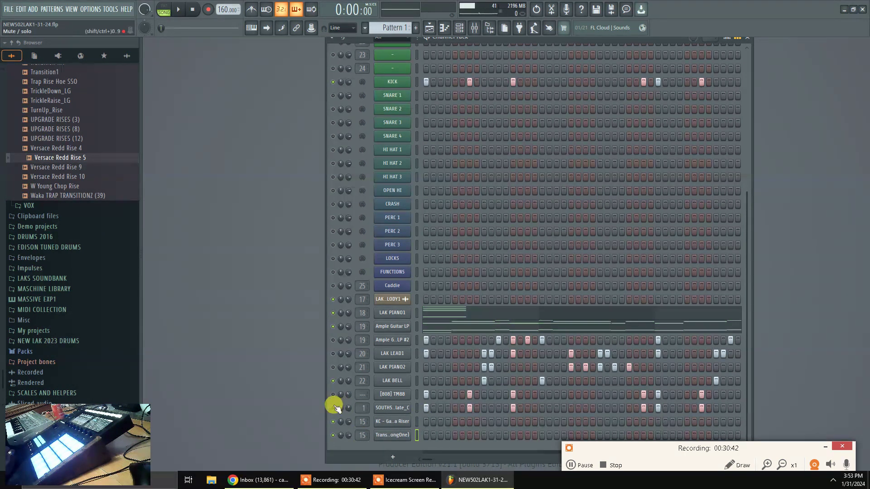
click(178, 9)
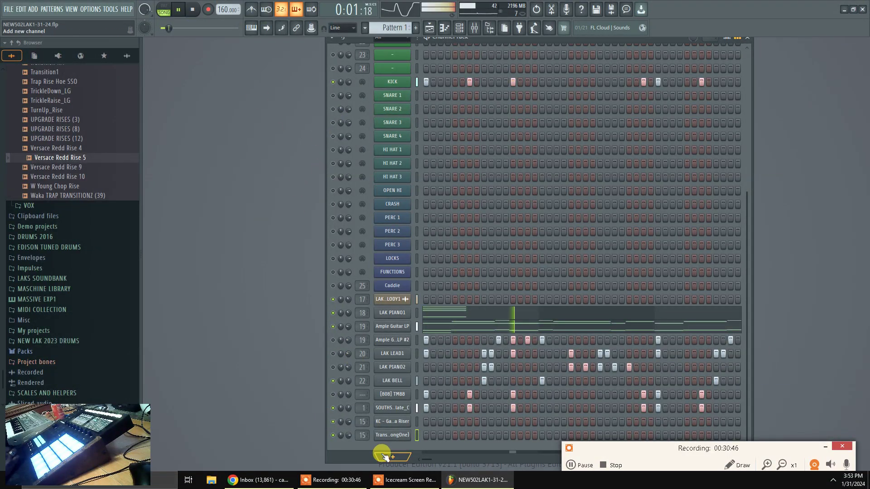
scroll(710, 181, up, 5)
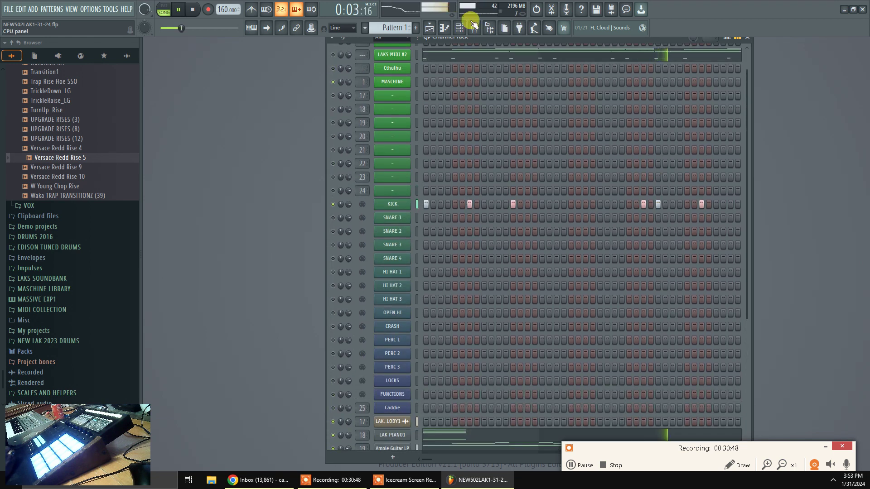
Audition the beat with the Ample Guitar LP mixer track unmuted, and mute that track again
click(473, 27)
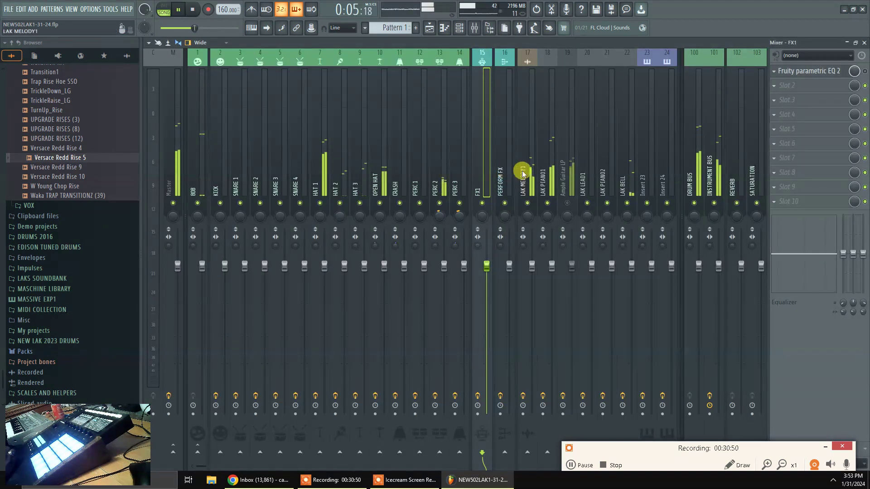
scroll(523, 173, down, 6)
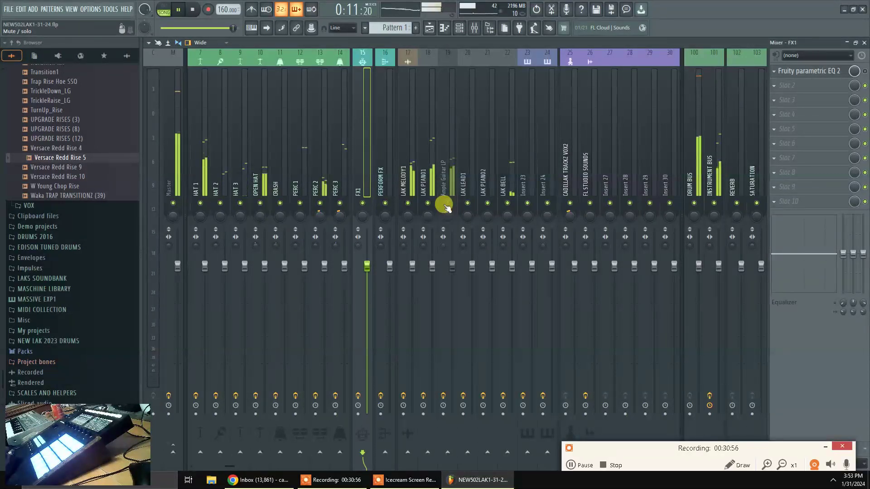
click(445, 204)
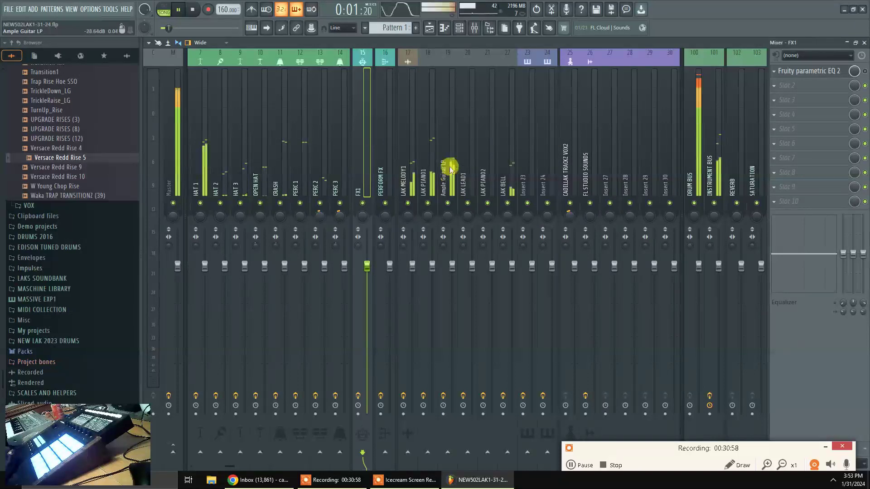
key(F6)
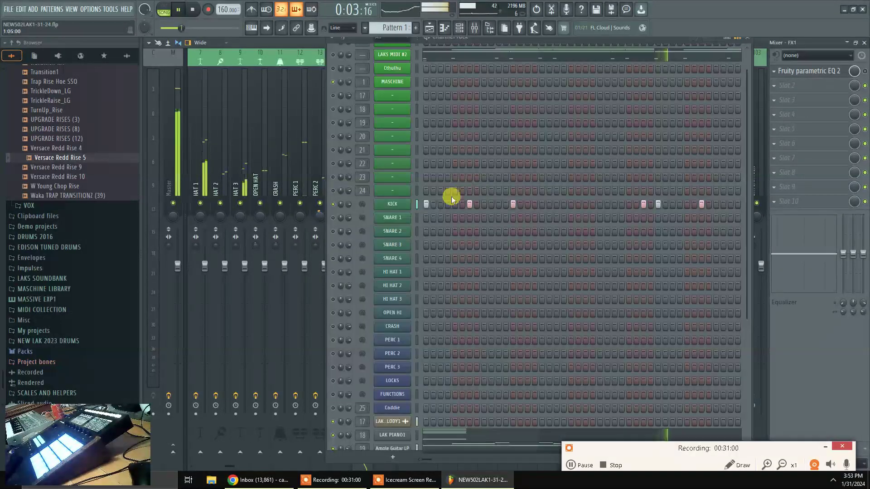
scroll(469, 396, down, 5)
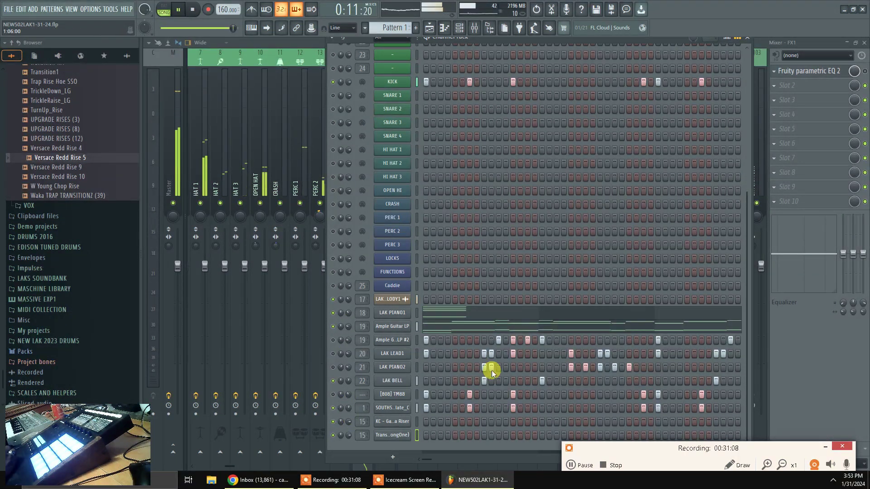
key(F6)
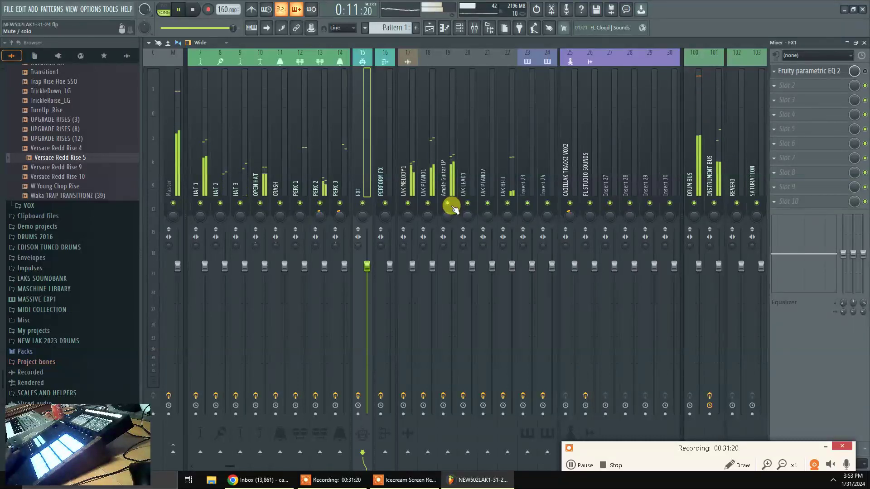
click(448, 203)
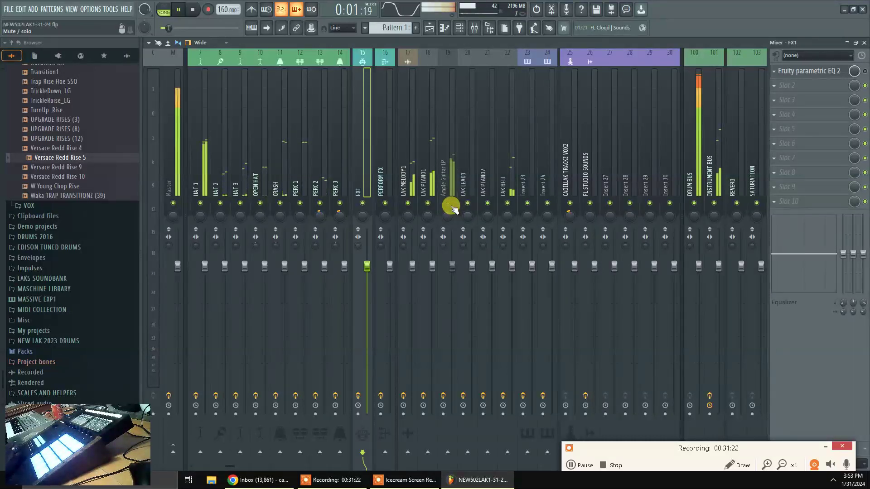
Stop the beat and save the project
click(194, 14)
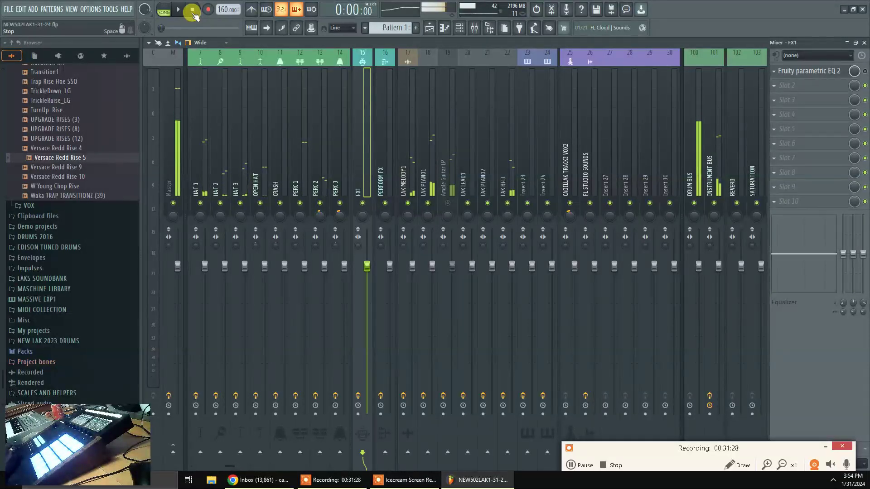
key(ctrl+s)
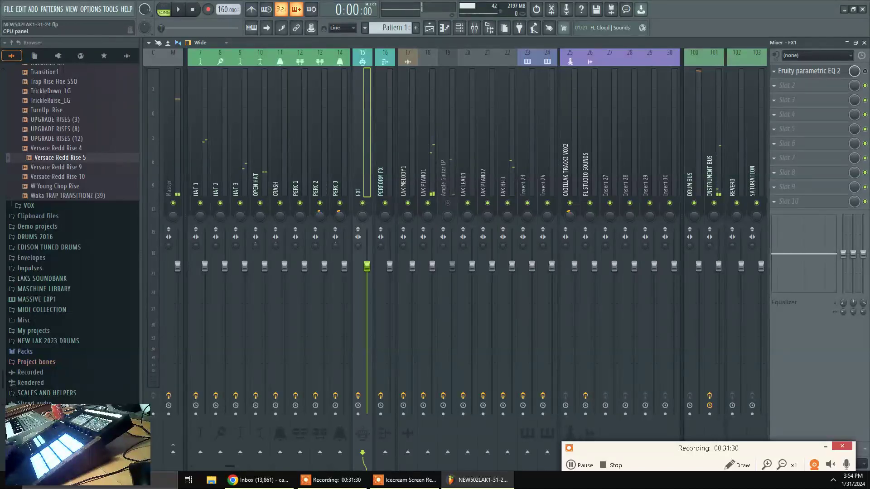
click(584, 466)
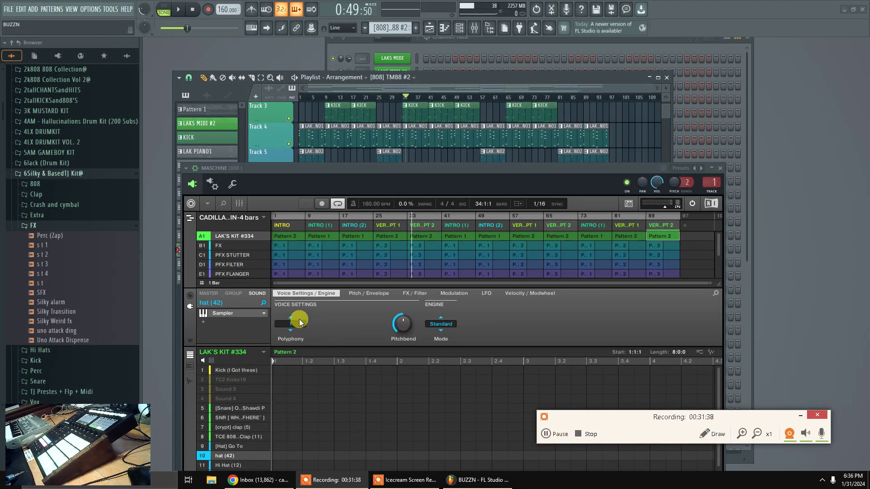
Scrub the song position to follow the MASCHINE scenes, return it to the start, and close the MASCHINE window
mouse_move(416, 172)
mouse_down()
mouse_move(371, 351)
mouse_move(442, 468)
mouse_move(439, 446)
mouse_move(391, 373)
mouse_move(420, 360)
mouse_move(420, 156)
mouse_up()
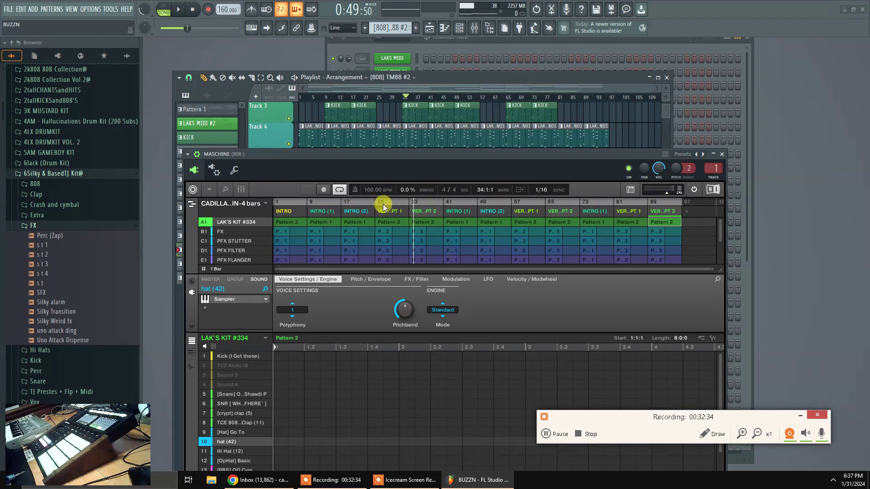
click(430, 98)
mouse_move(433, 99)
mouse_down()
mouse_move(366, 102)
mouse_move(509, 105)
mouse_move(482, 105)
mouse_move(528, 97)
mouse_move(481, 104)
mouse_move(343, 97)
mouse_up()
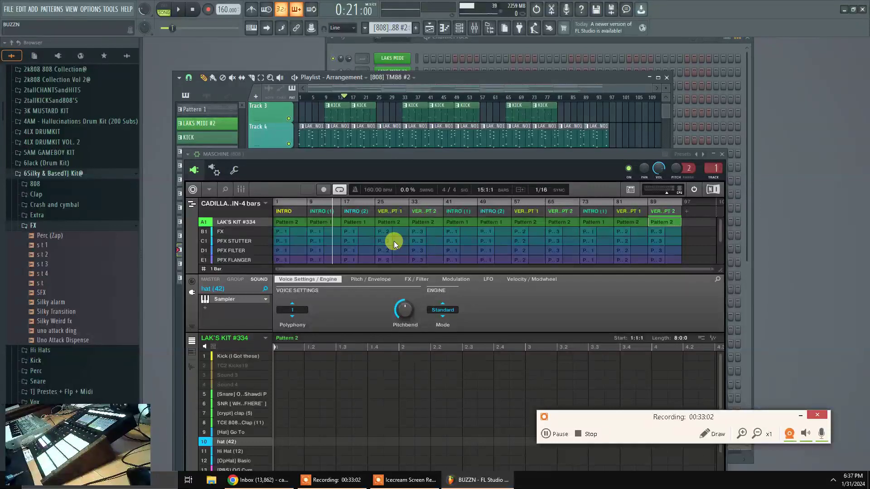
click(355, 210)
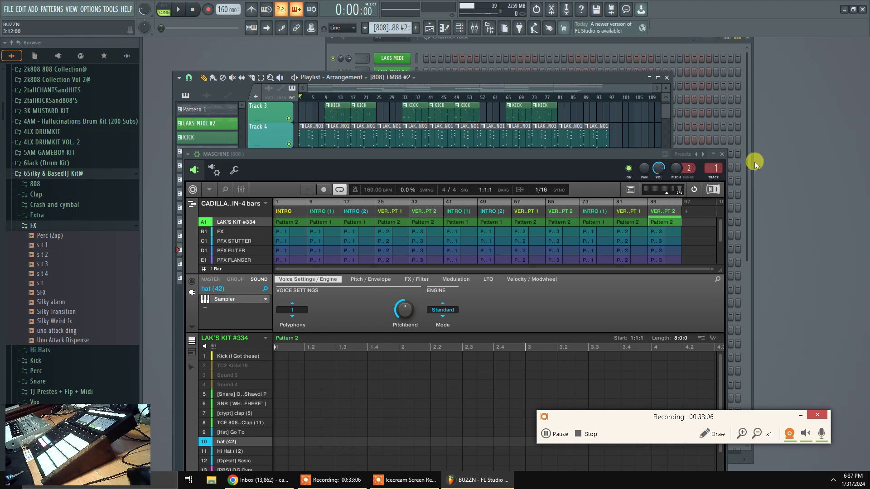
click(723, 156)
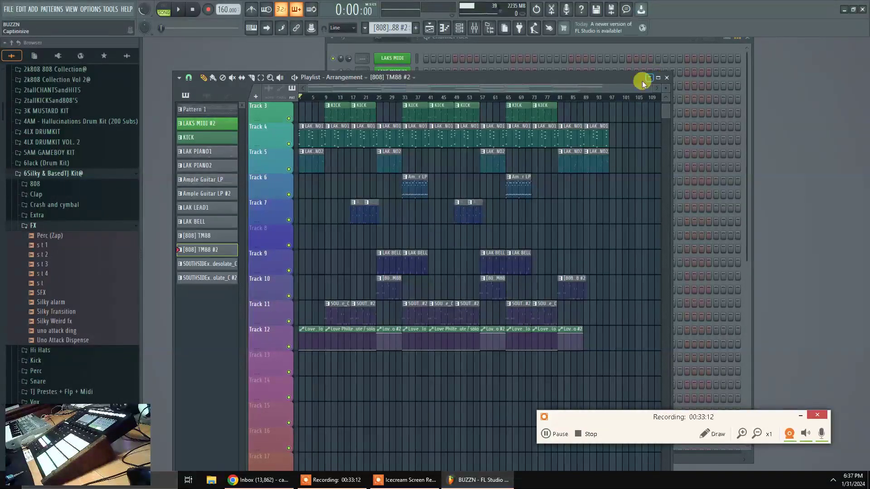
Examine the arranged clips in the playlist and the full list of channels in the channel rack
scroll(321, 99, up, 3)
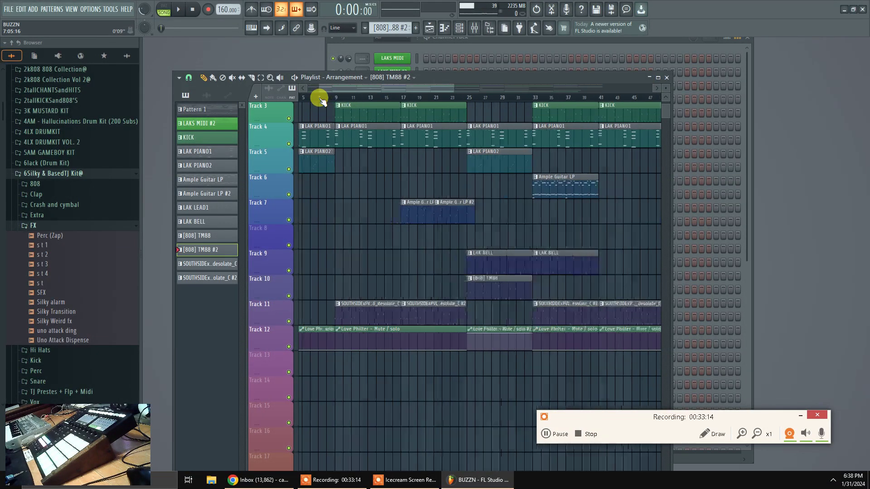
scroll(484, 248, up, 2)
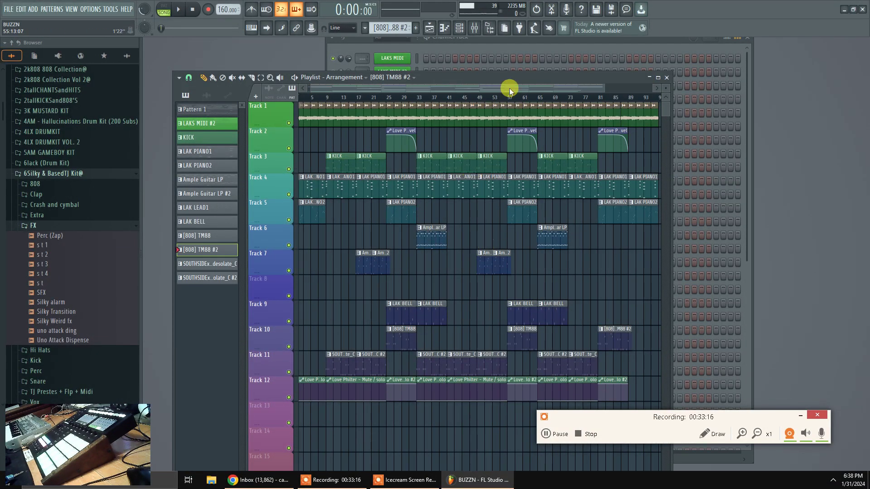
scroll(588, 99, down, 3)
click(589, 99)
click(665, 78)
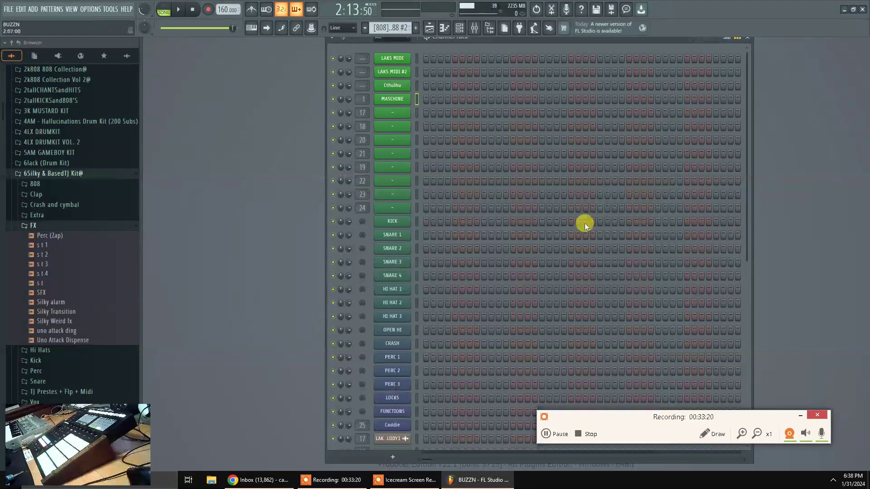
scroll(501, 321, down, 5)
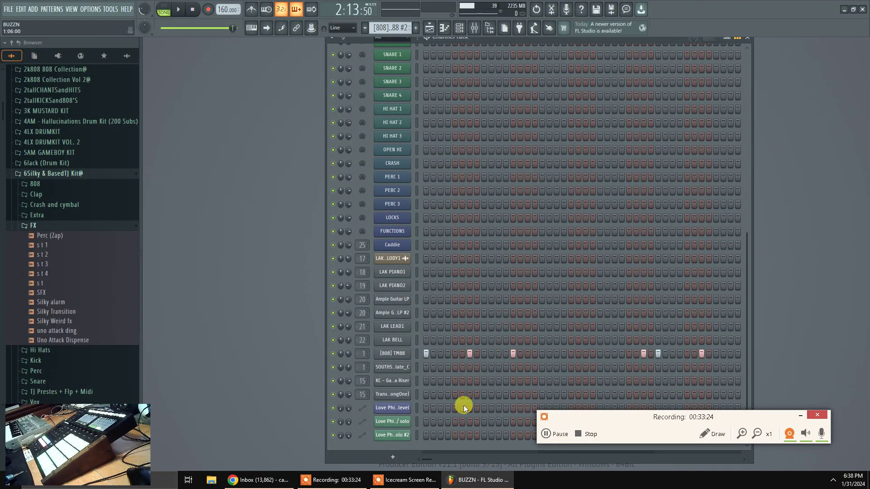
scroll(452, 156, up, 4)
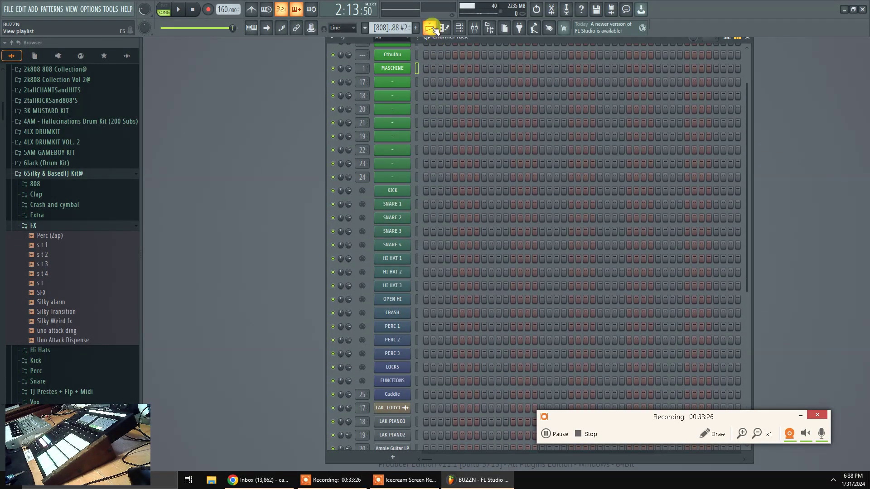
Reopen the playlist, play the arrangement briefly from the start, and stop it
click(432, 29)
click(192, 12)
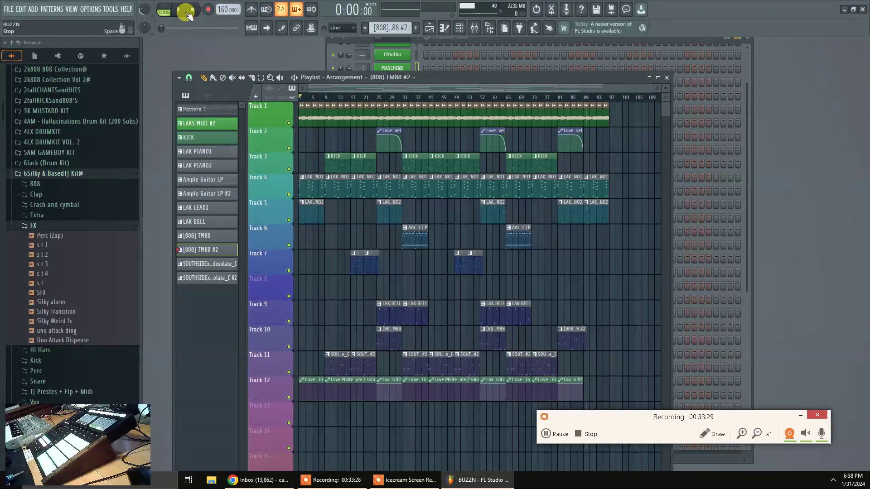
click(155, 19)
key(space)
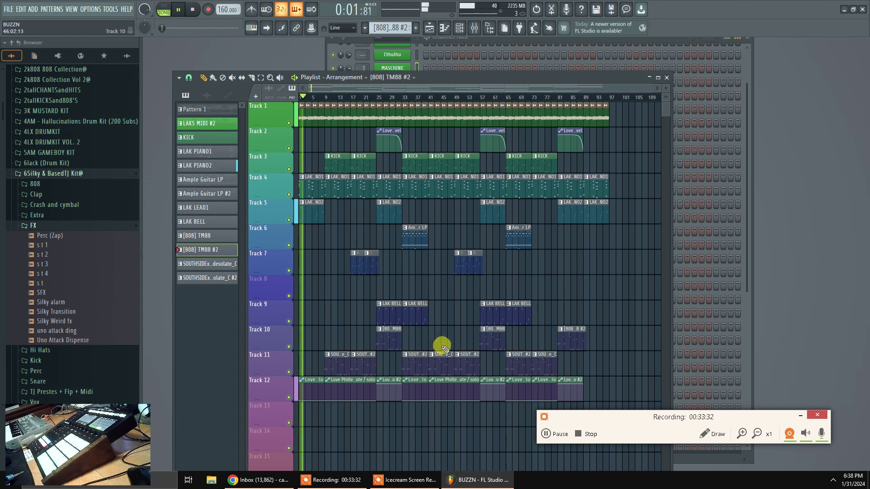
key(space)
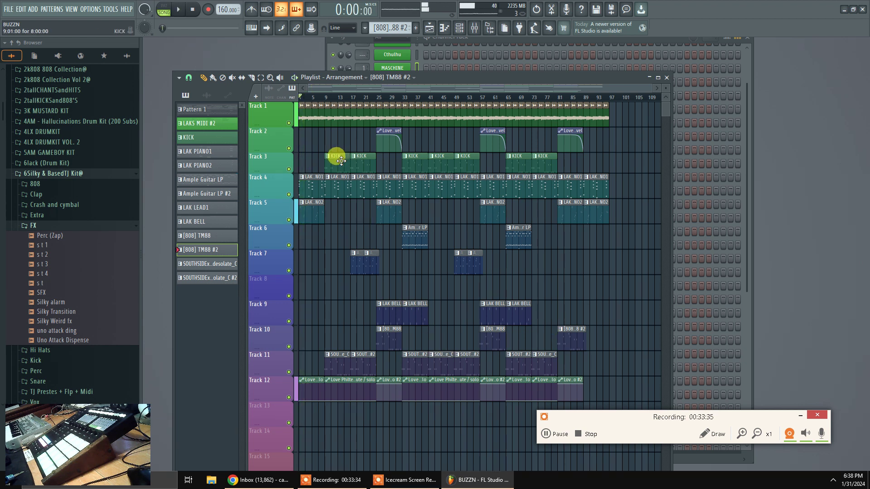
Open the KC - Gamma Riser sampler from the channel rack and place its sample as an audio clip on playlist Track 14
click(632, 39)
scroll(479, 271, down, 5)
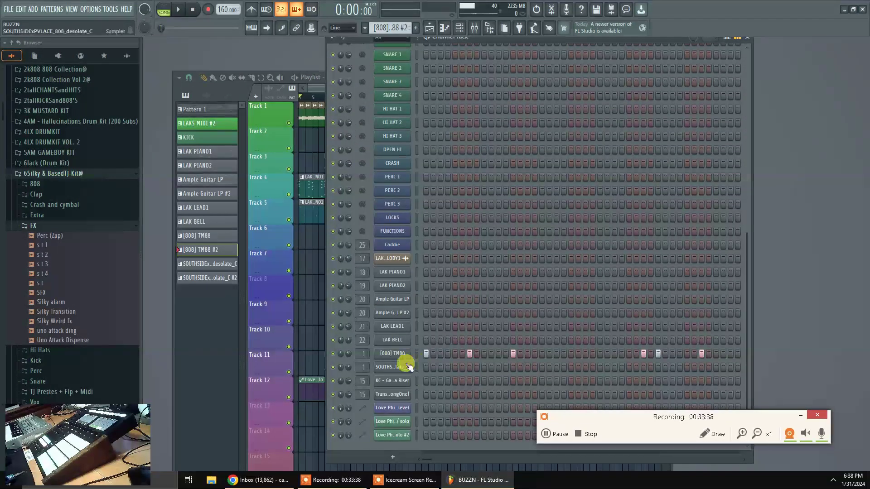
click(392, 381)
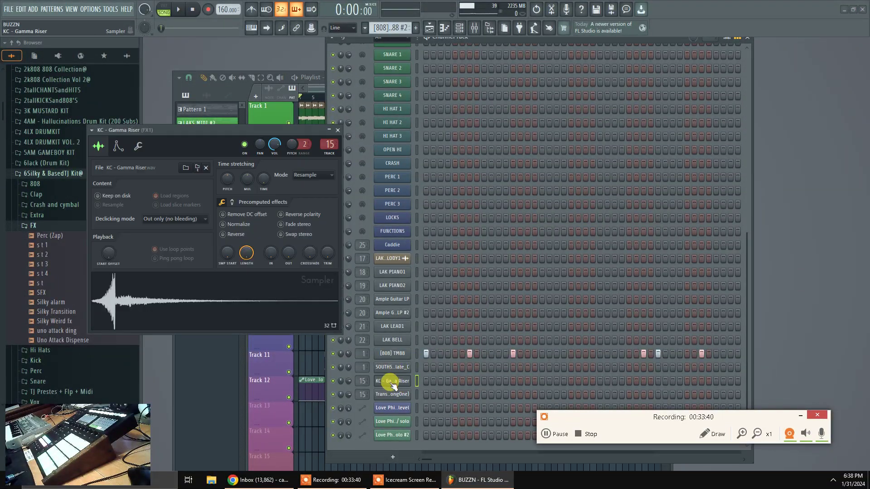
drag(250, 129, 574, 135)
drag(524, 307, 331, 334)
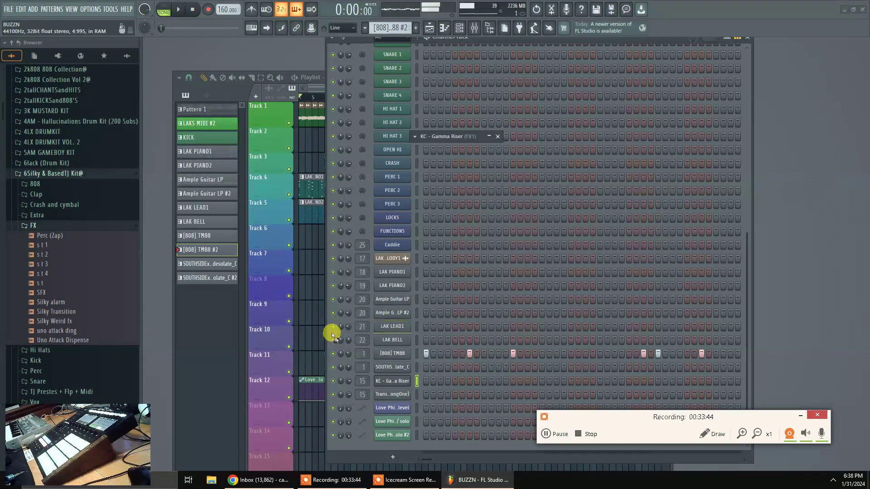
drag(302, 439, 304, 440)
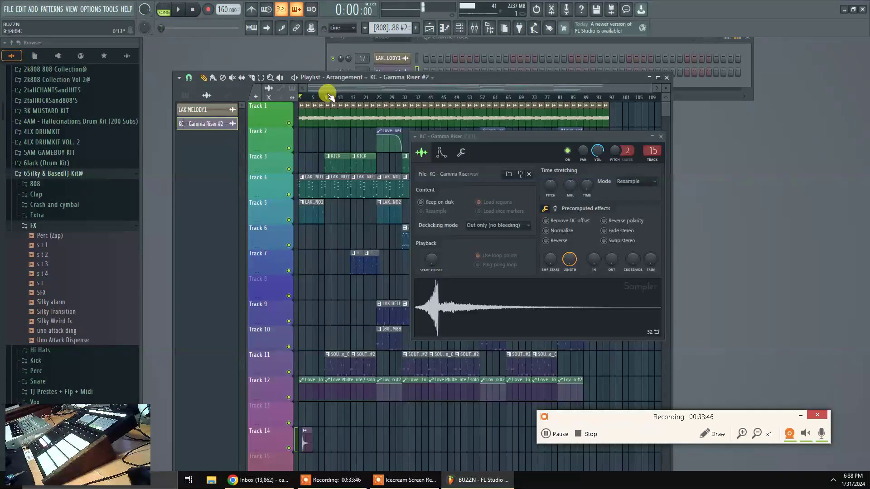
Move the KC - Gamma Riser clip on Track 14 to the start of bar 9
scroll(328, 96, up, 3)
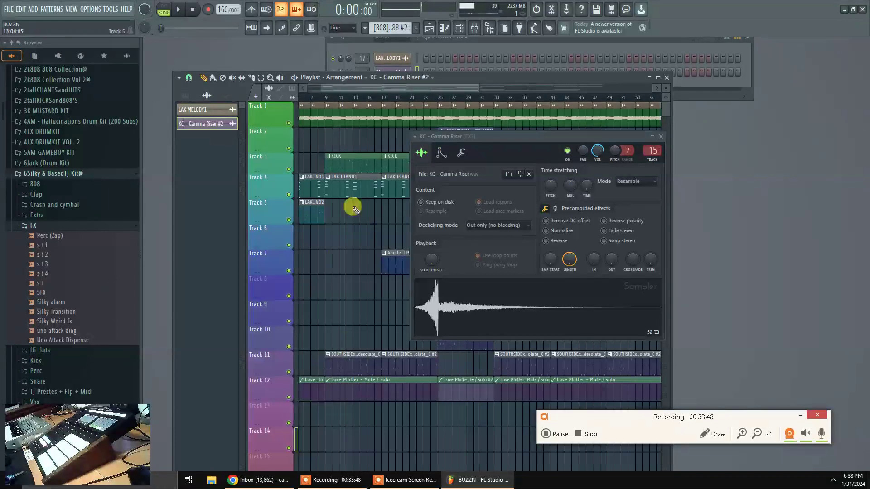
drag(352, 89, 338, 89)
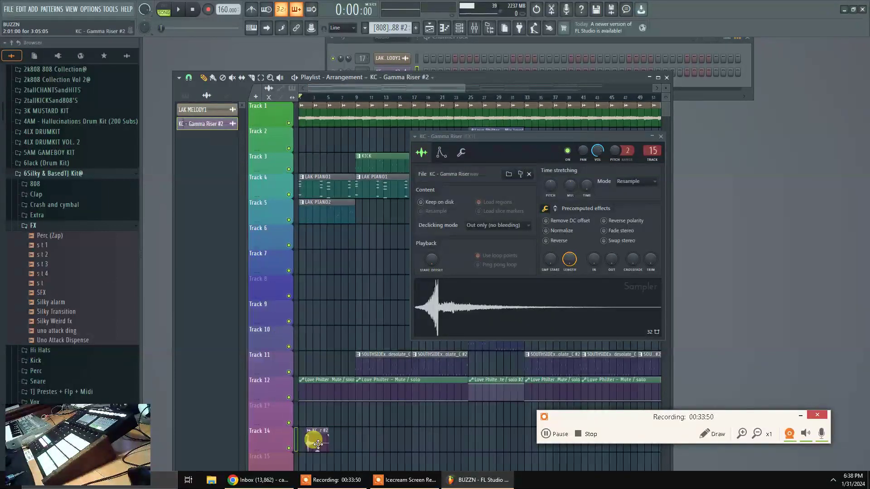
drag(350, 447, 366, 447)
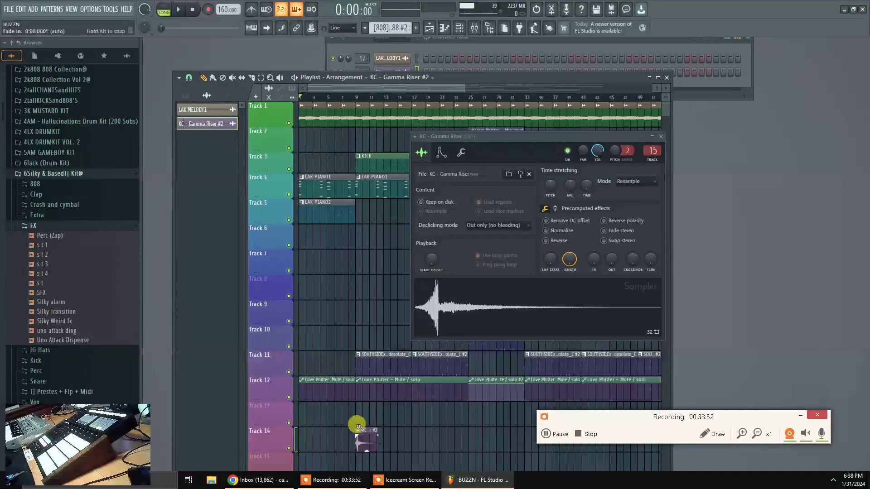
Shift the KC - Gamma Riser clip slightly earlier so that its waveform peak lands on bar 9
scroll(349, 100, up, 3)
scroll(349, 101, up, 2)
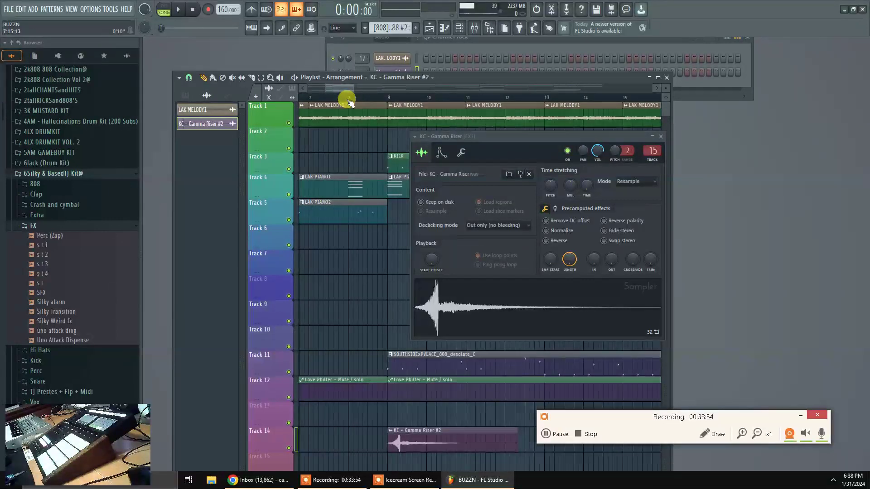
mouse_move(408, 443)
mouse_down()
mouse_move(389, 442)
mouse_move(415, 444)
mouse_move(402, 444)
mouse_up()
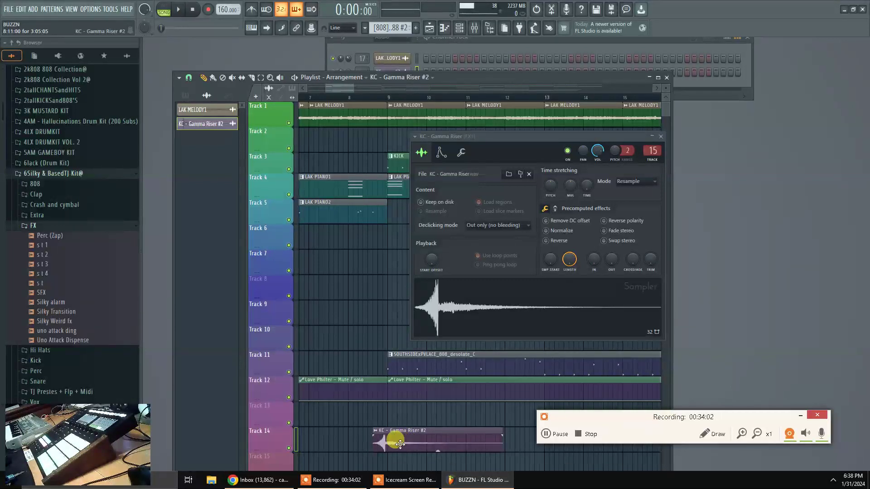
drag(400, 444, 400, 444)
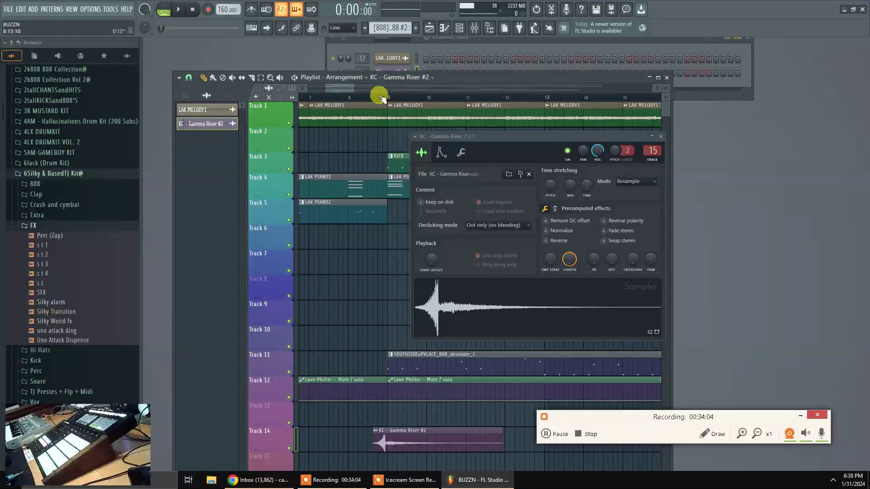
Play the arrangement from just before the riser clip to check its timing into bar 9, and stop it
drag(379, 95, 379, 174)
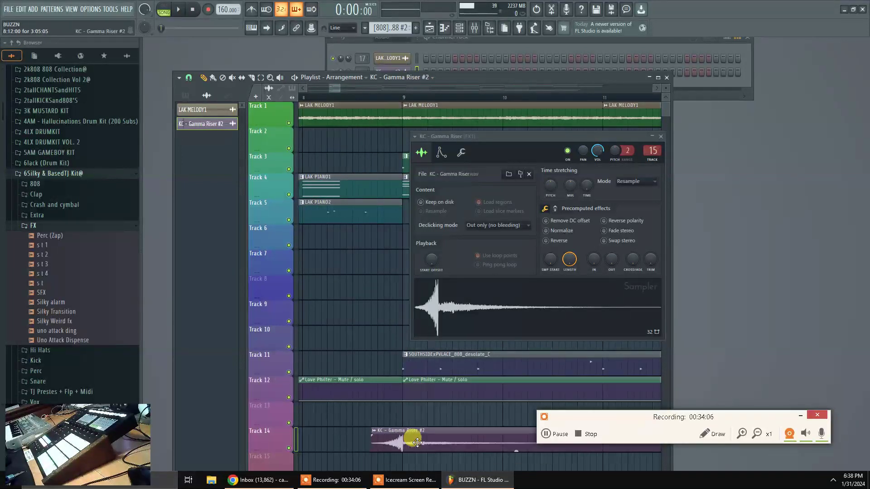
click(357, 96)
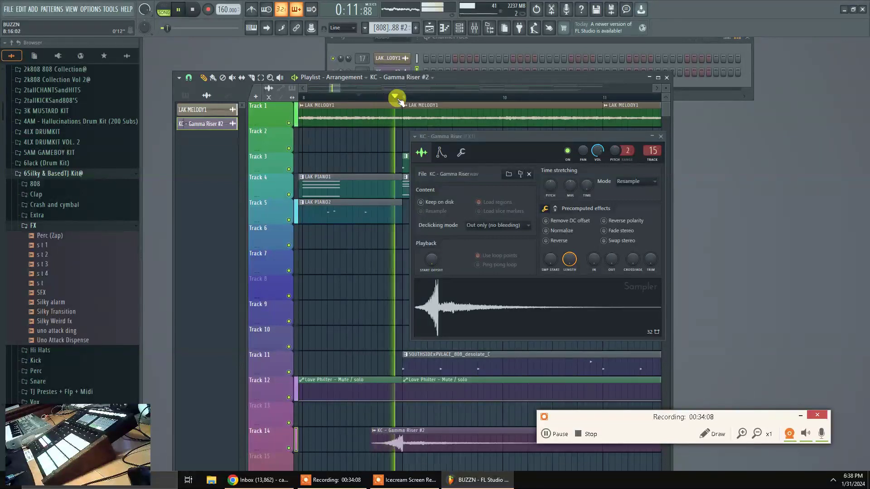
key(space)
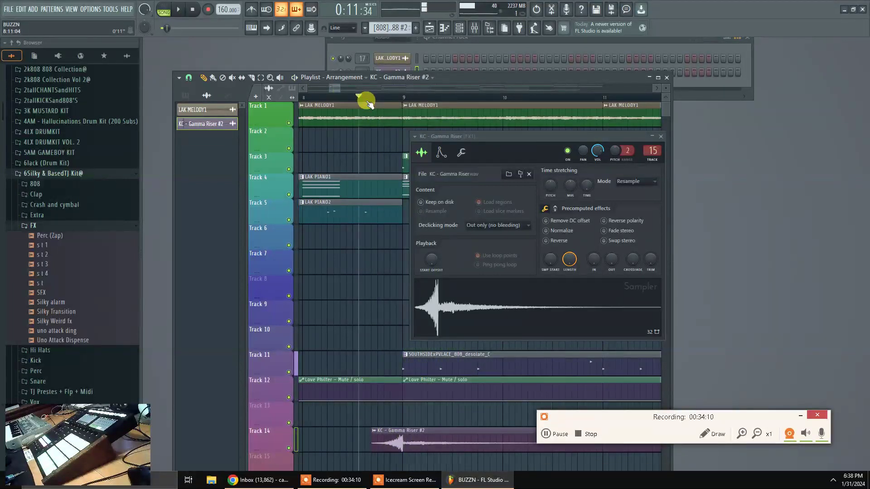
Display all channels in the channel rack and open the Trans FX (TheLongOne) sampler
key(F5)
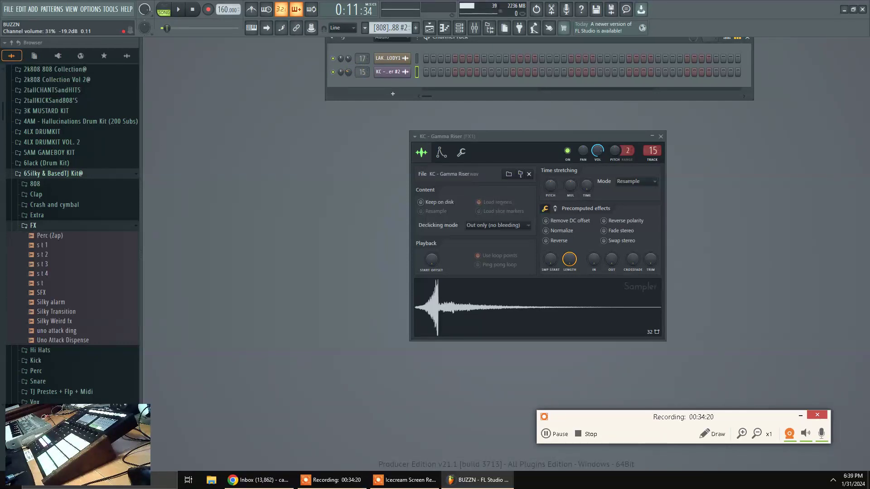
click(382, 38)
click(383, 45)
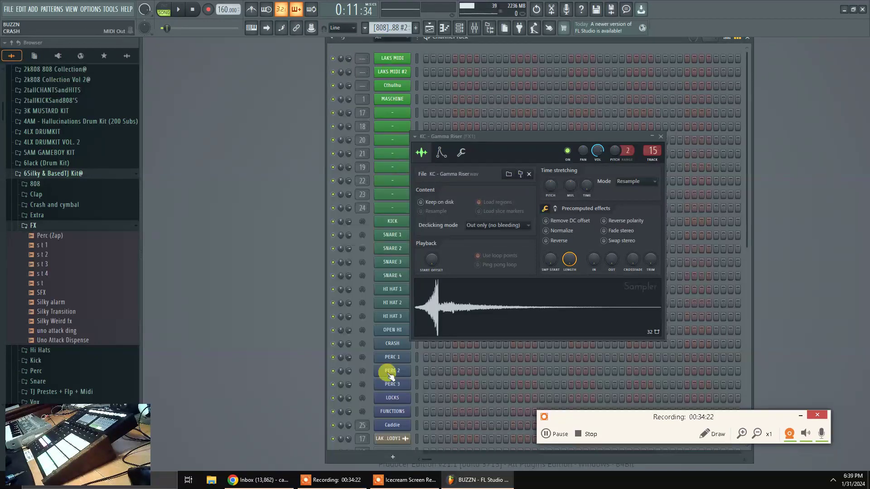
scroll(419, 401, down, 2)
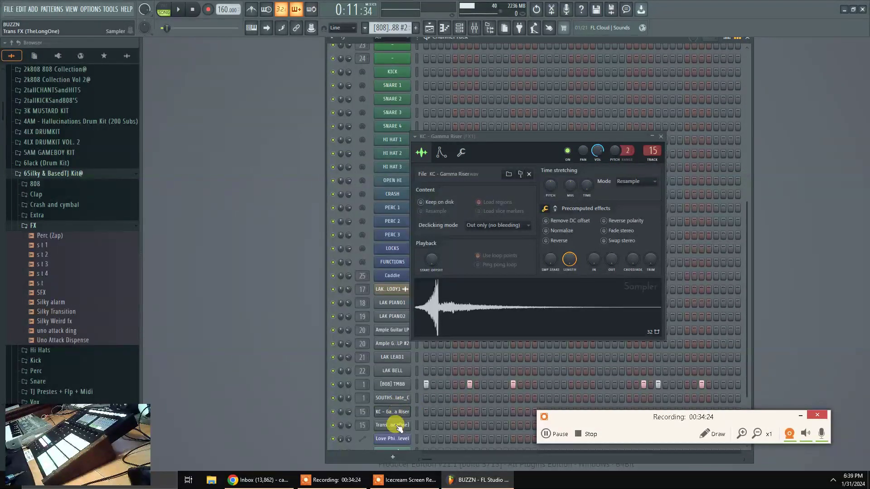
click(392, 424)
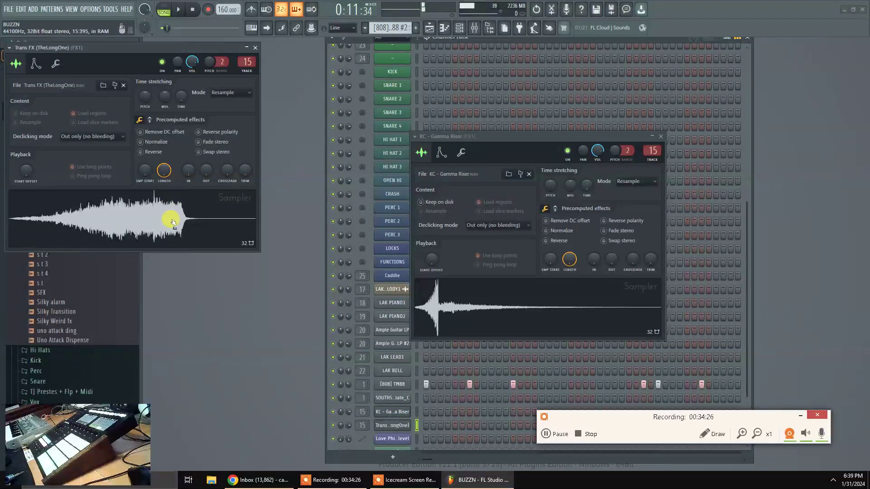
Place the Trans FX (TheLongOne) sample as an audio clip on playlist Track 14, just after bar 25
key(F5)
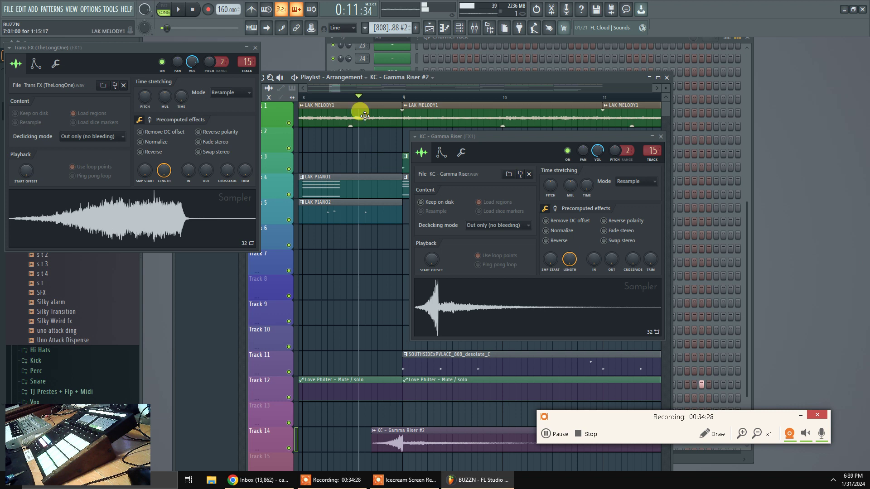
scroll(371, 97, down, 4)
scroll(372, 98, down, 3)
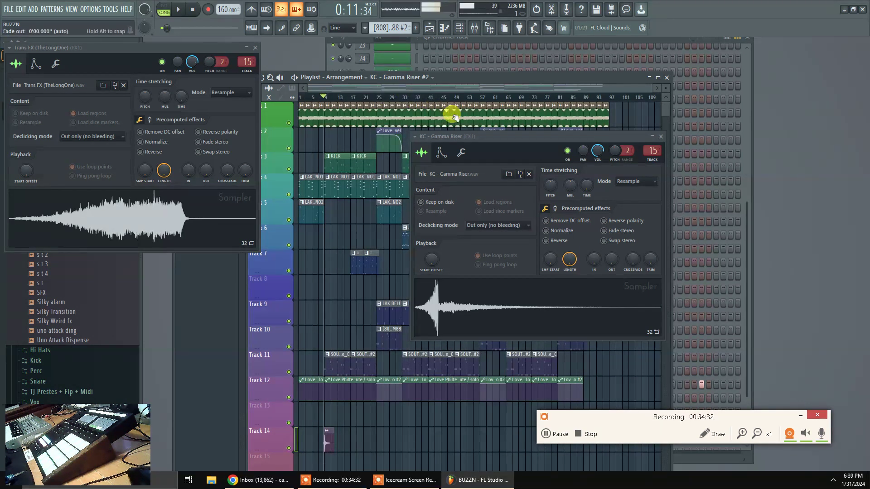
drag(477, 139, 659, 159)
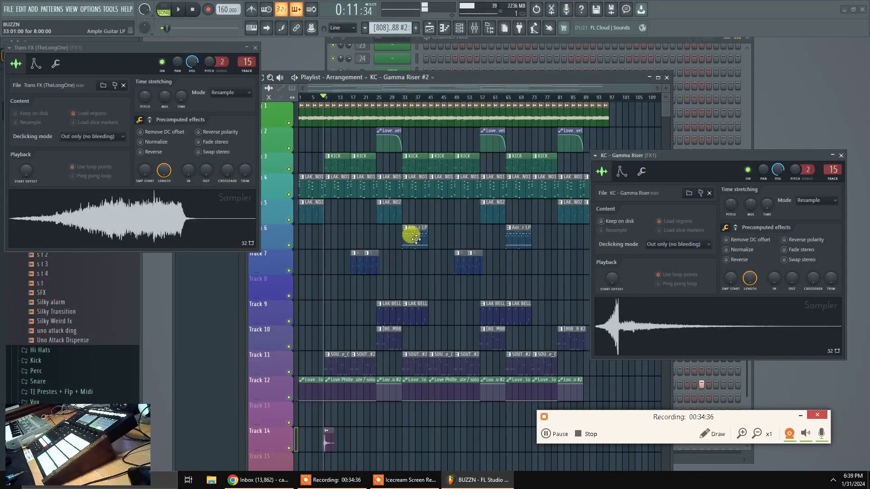
key(Escape)
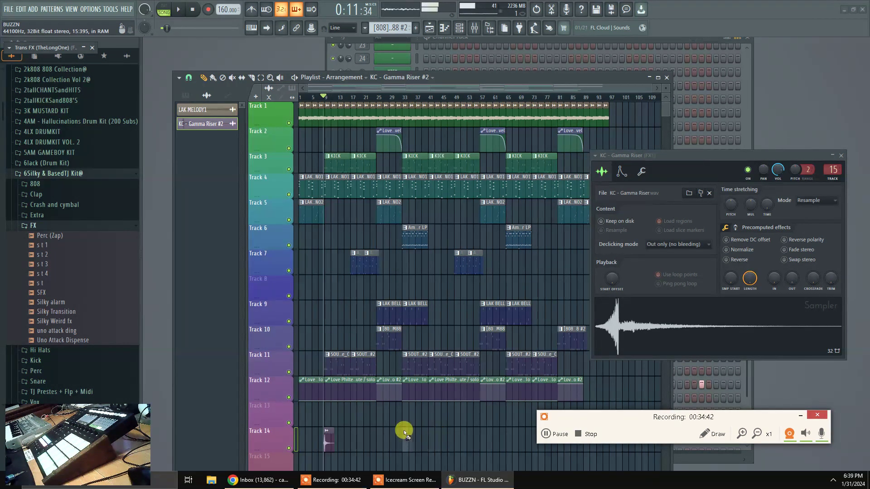
drag(377, 431, 380, 433)
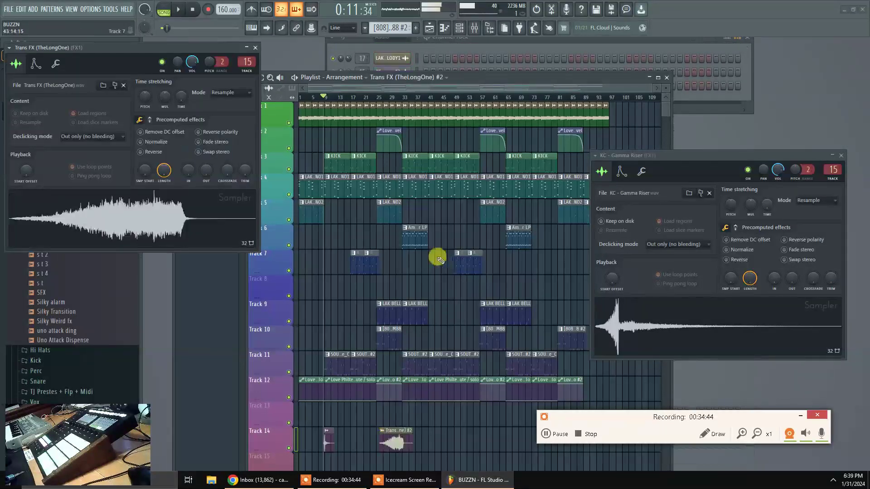
Adjust the Trans FX (TheLongOne) clip's position on Track 14 so that the end of its waveform swell lands on bar 33
scroll(373, 98, up, 5)
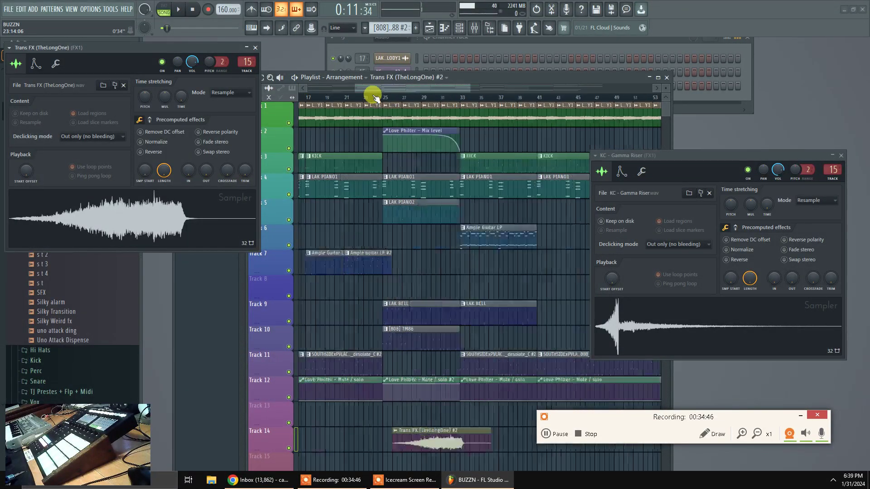
drag(466, 453, 441, 453)
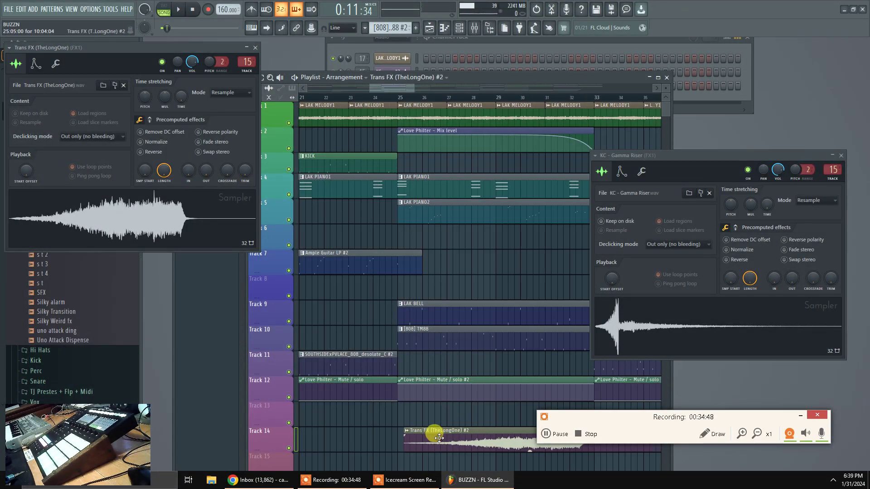
scroll(437, 96, down, 4)
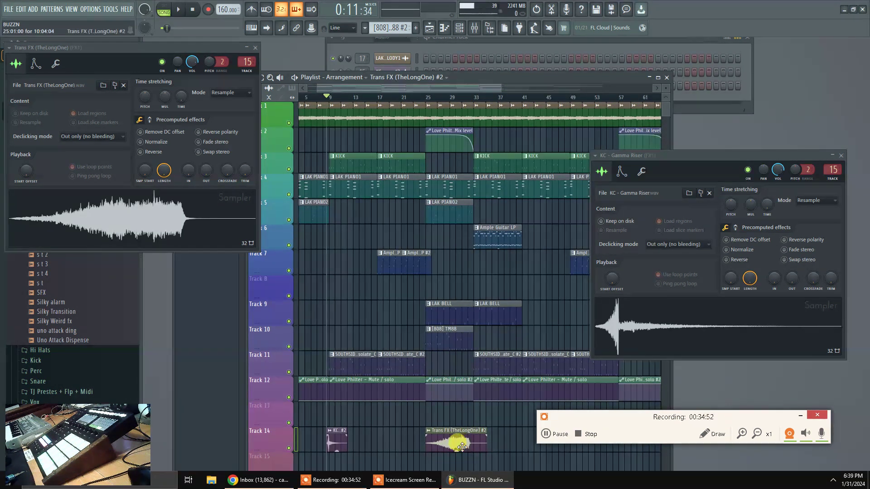
scroll(440, 93, up, 2)
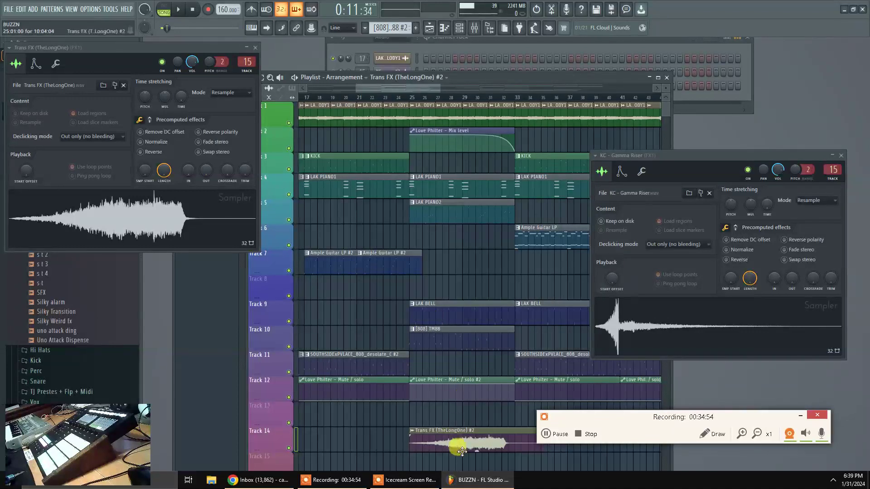
drag(469, 449, 476, 443)
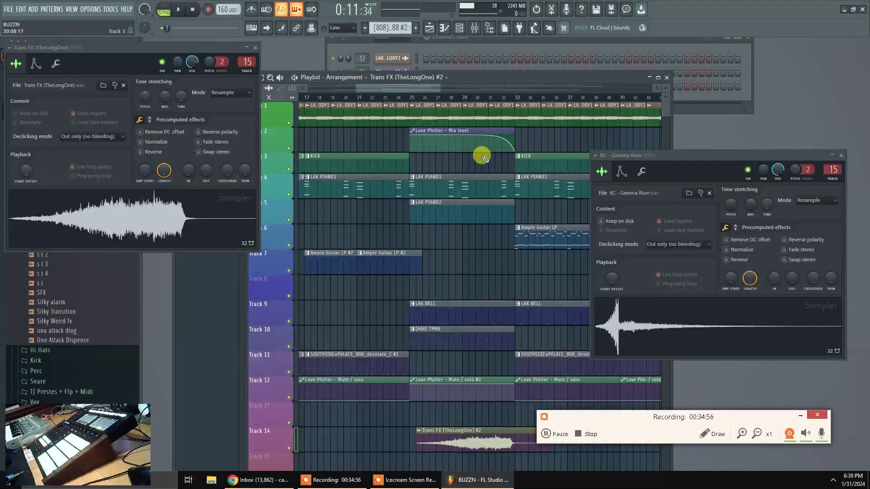
scroll(467, 100, up, 2)
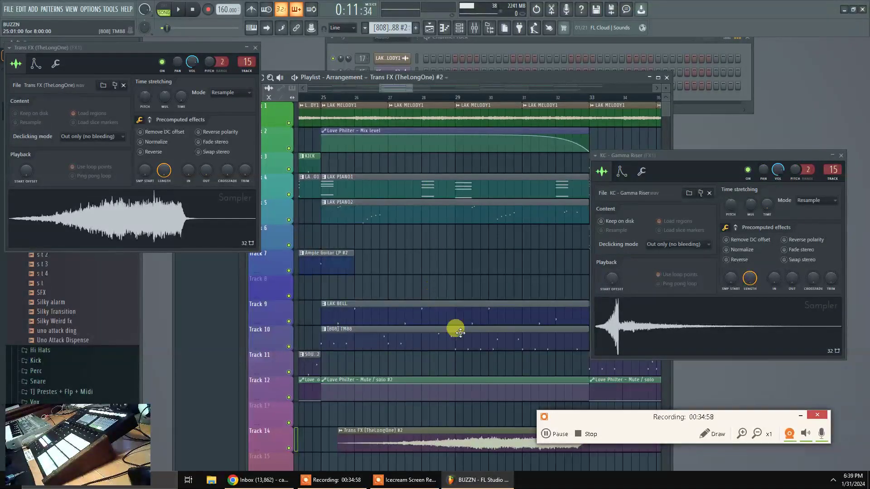
drag(638, 421, 600, 248)
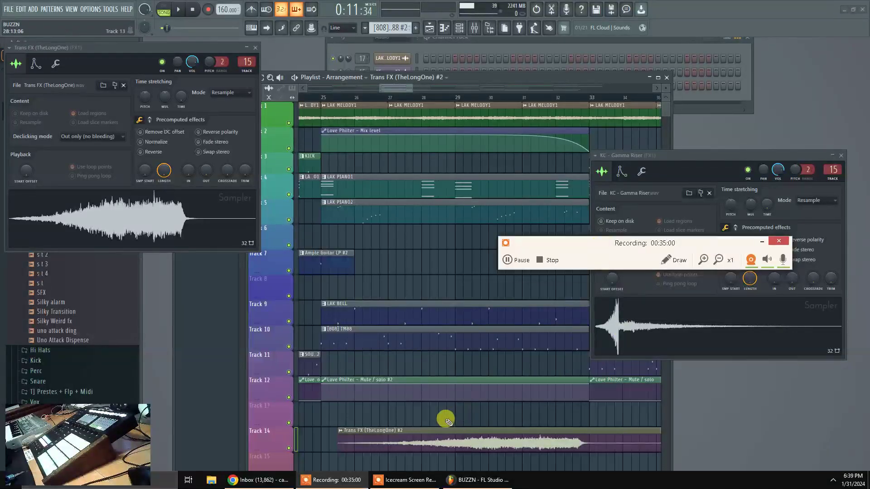
drag(430, 442, 447, 449)
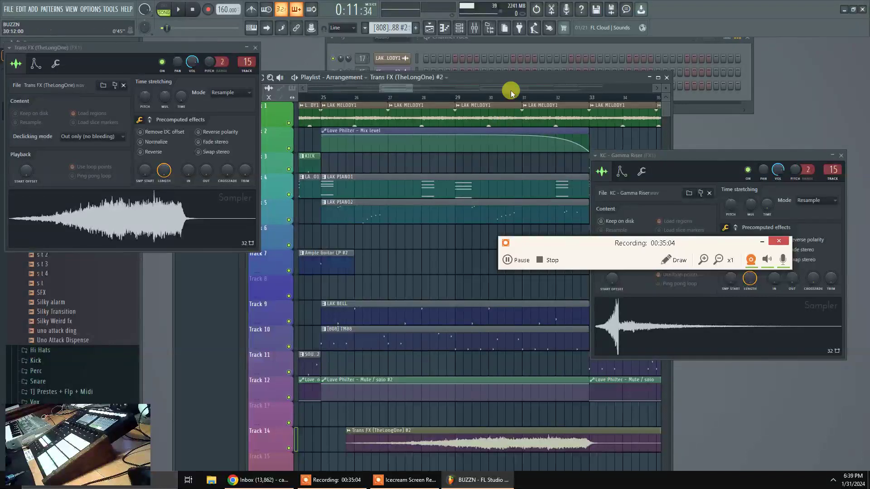
Route the Trans FX (TheLongOne) #2 audio clip to mixer track 15 and lower the KC - Gamma Riser #2 volume to 22% while auditioning the riser
drag(482, 81, 461, 180)
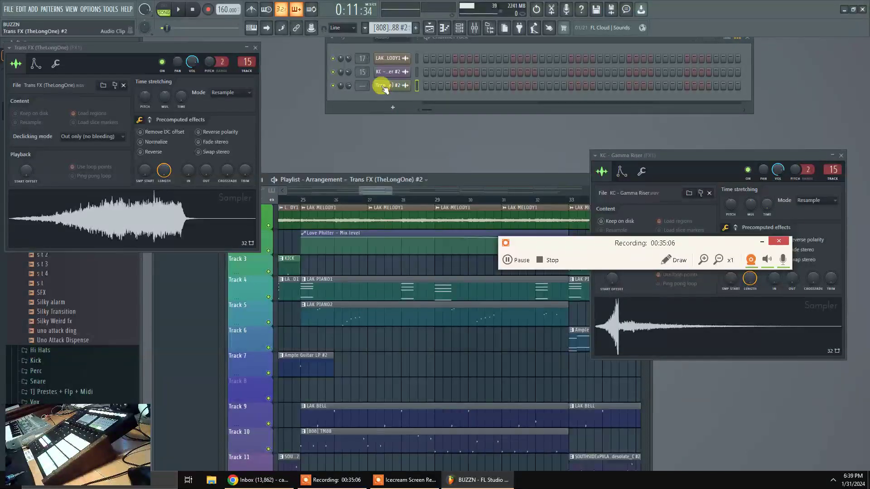
drag(360, 84, 359, 104)
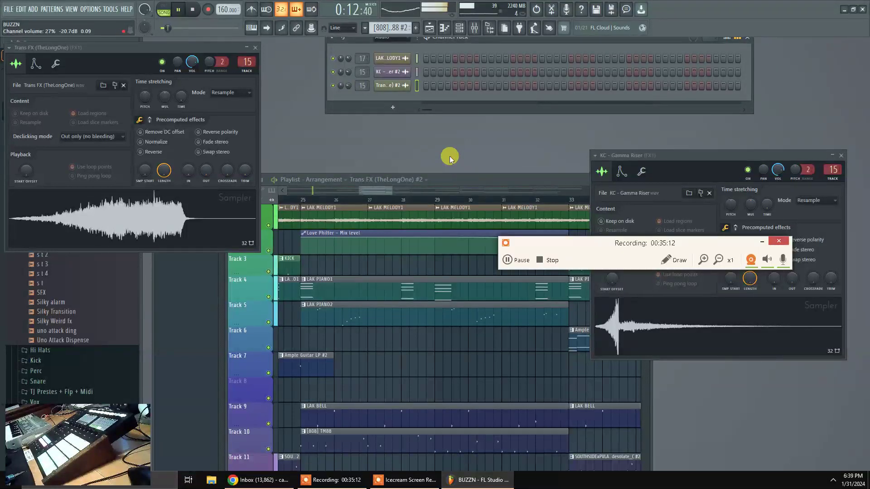
key(space)
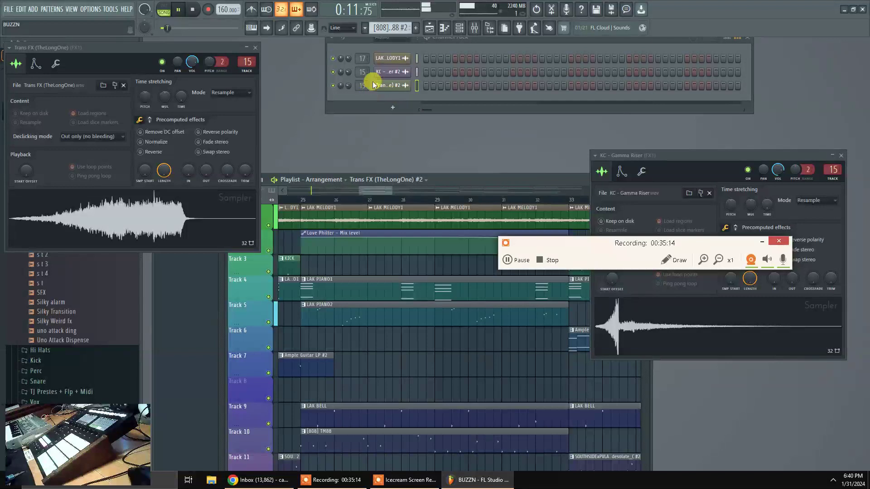
drag(348, 72, 348, 99)
key(space)
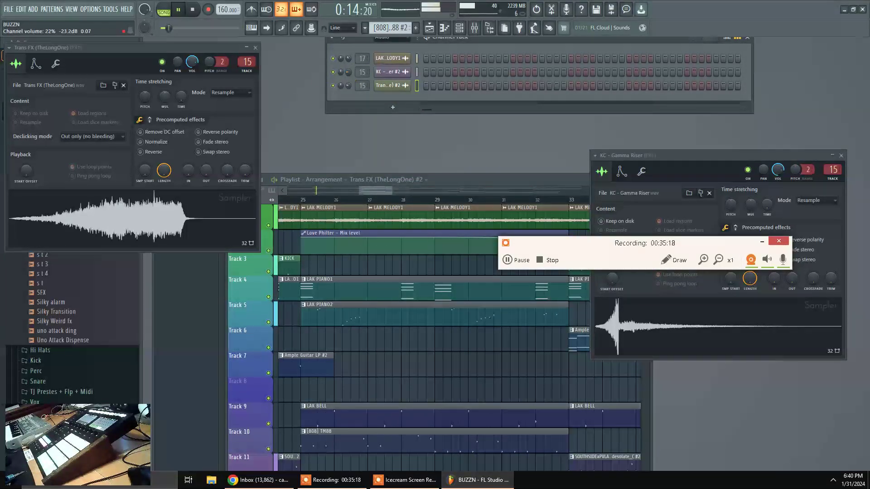
Close the Trans FX sampler, display all channels, and delete the original KC - Gamma Riser sampler channel
click(255, 48)
click(430, 29)
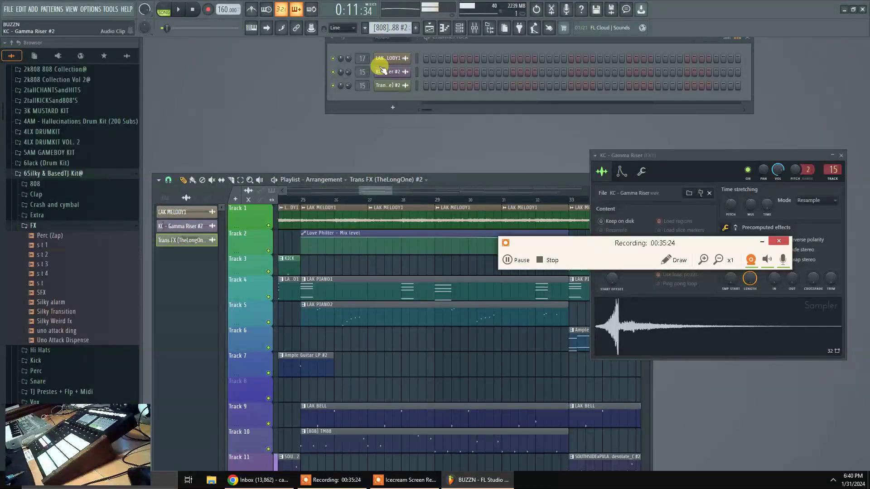
click(394, 36)
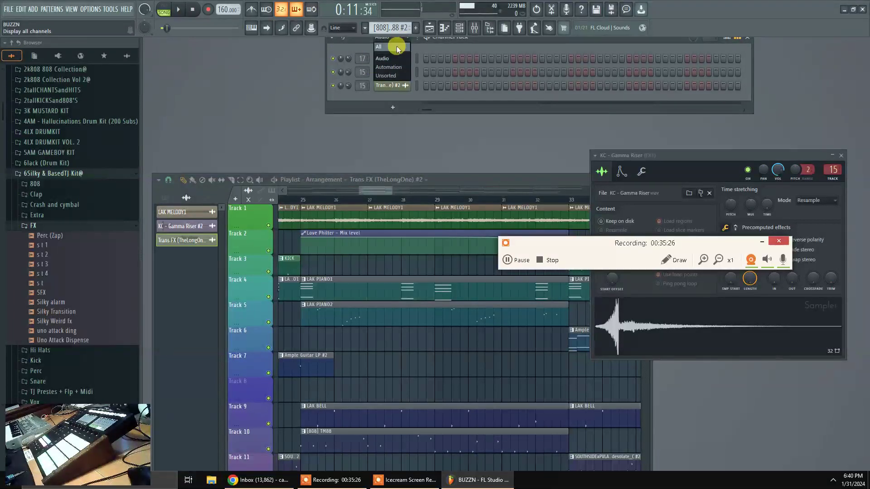
click(397, 47)
scroll(468, 349, down, 1)
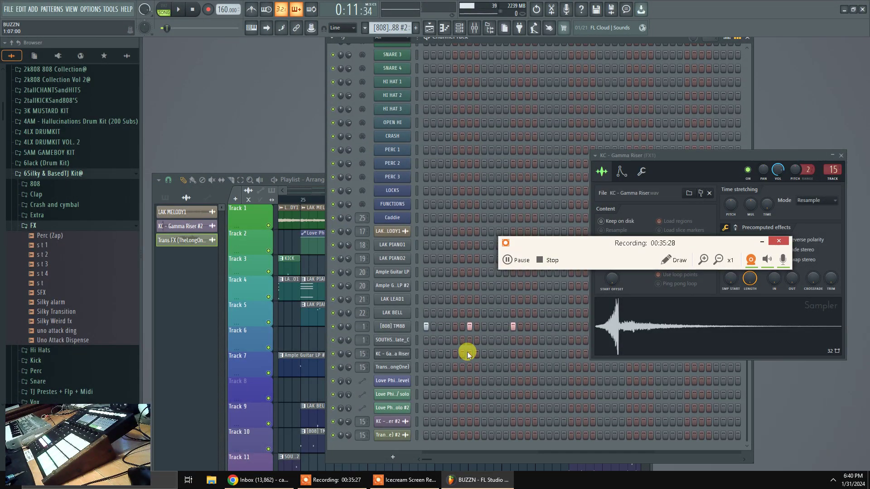
right_click(412, 357)
click(440, 422)
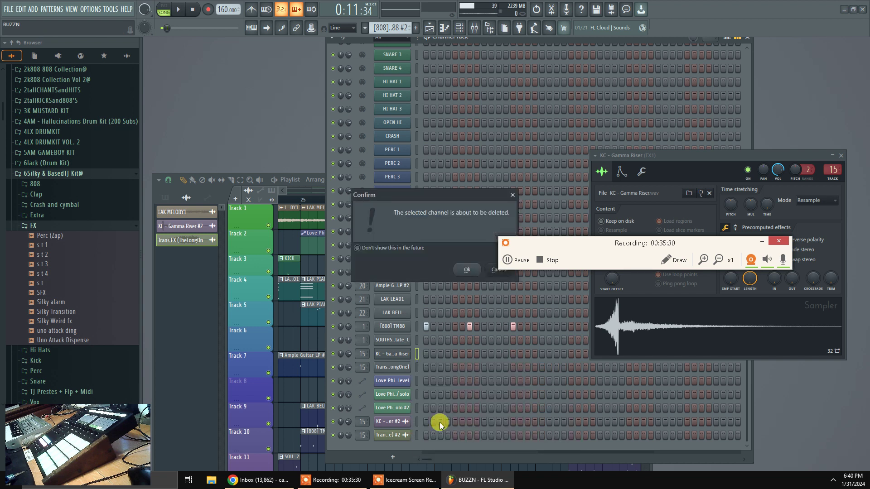
click(468, 269)
Delete the original Trans FX (TheLongOne) sampler channel, keeping its audio clip channel
click(397, 369)
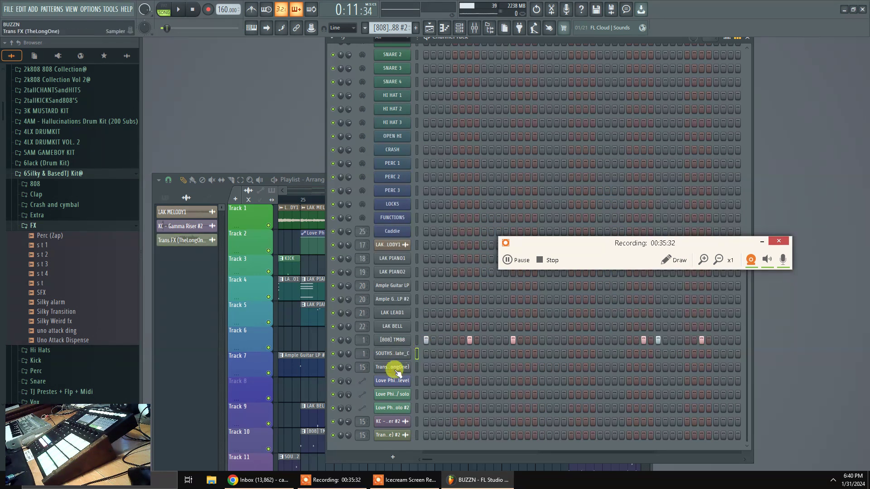
right_click(401, 370)
click(439, 447)
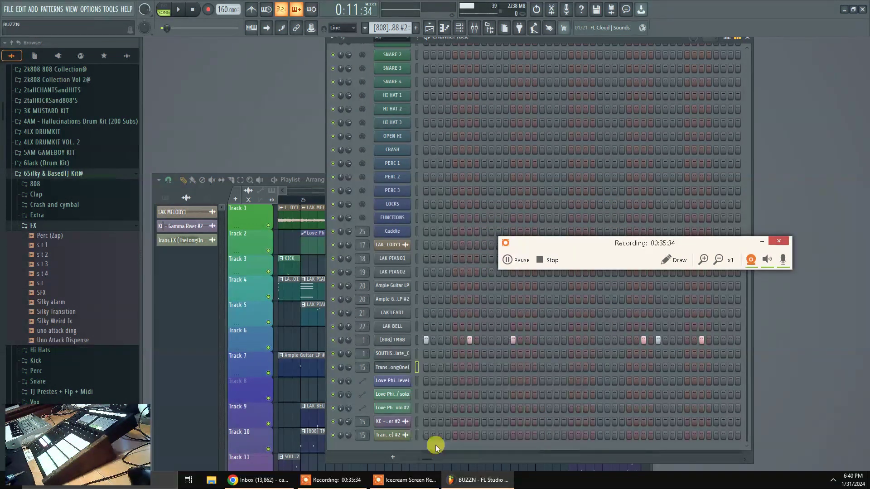
click(467, 271)
Play the arrangement while checking the FX1 mixer track and the playlist's transition clips, and return to the channel rack
key(space)
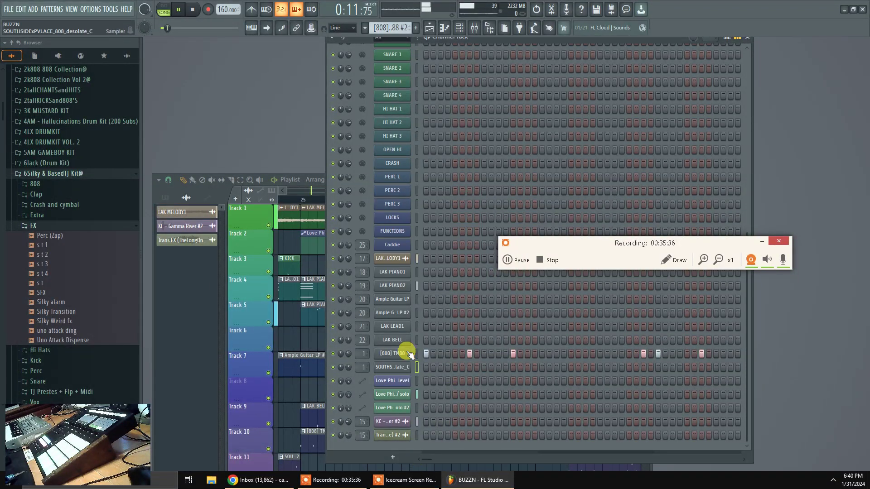
key(F9)
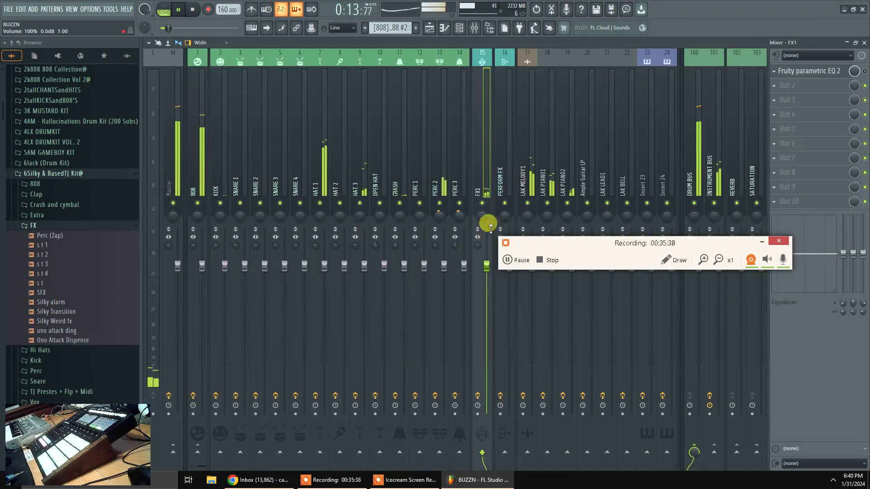
key(F5)
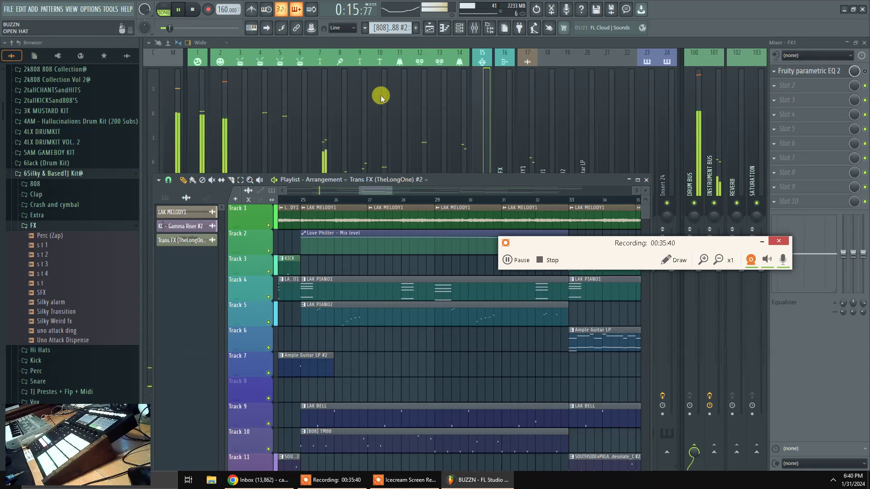
key(F5)
key(F5)
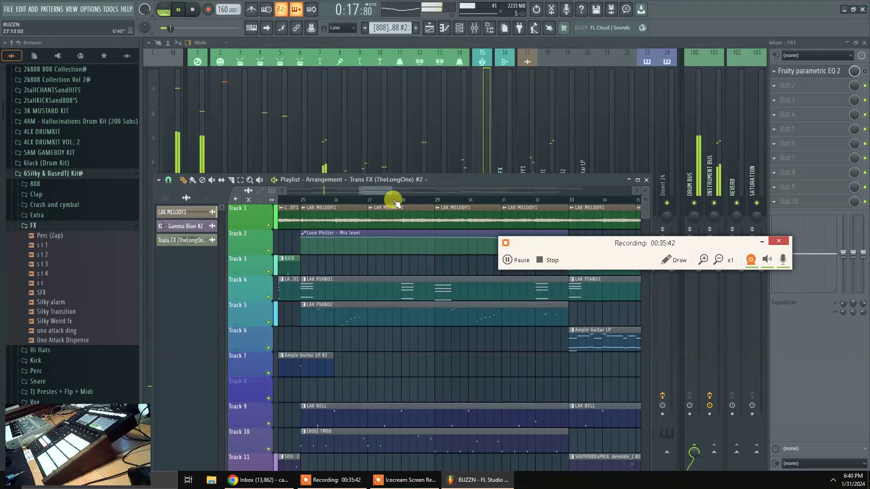
scroll(394, 196, down, 6)
scroll(450, 372, down, 8)
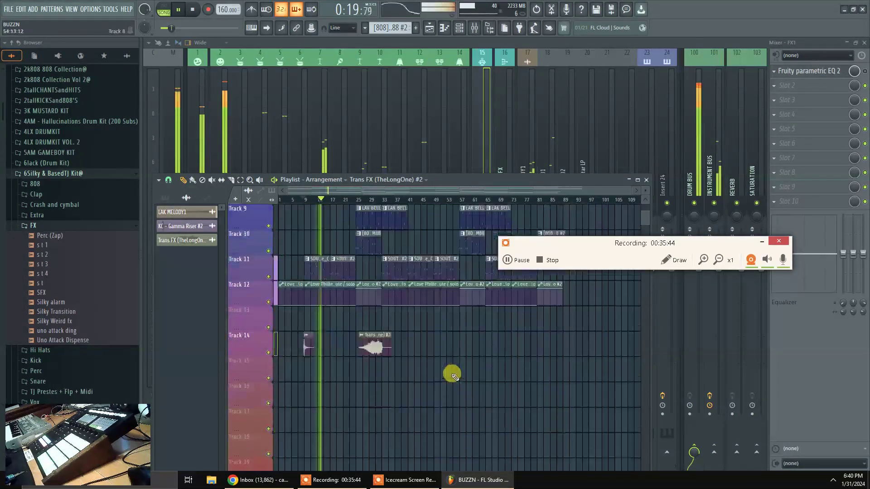
scroll(384, 330, up, 5)
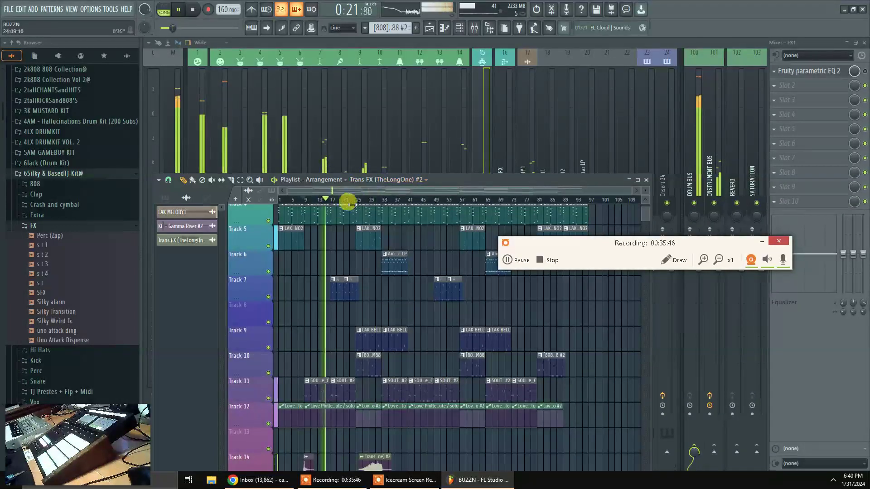
scroll(385, 306, down, 4)
scroll(385, 310, up, 3)
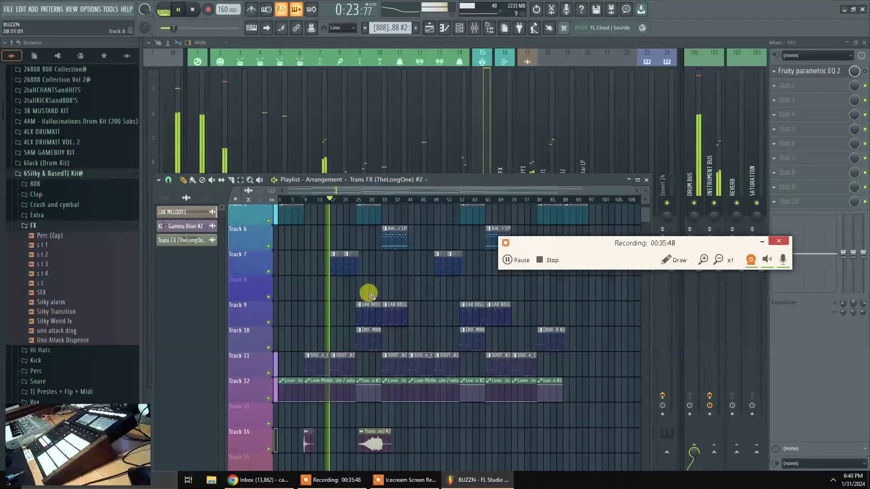
key(F5)
key(F6)
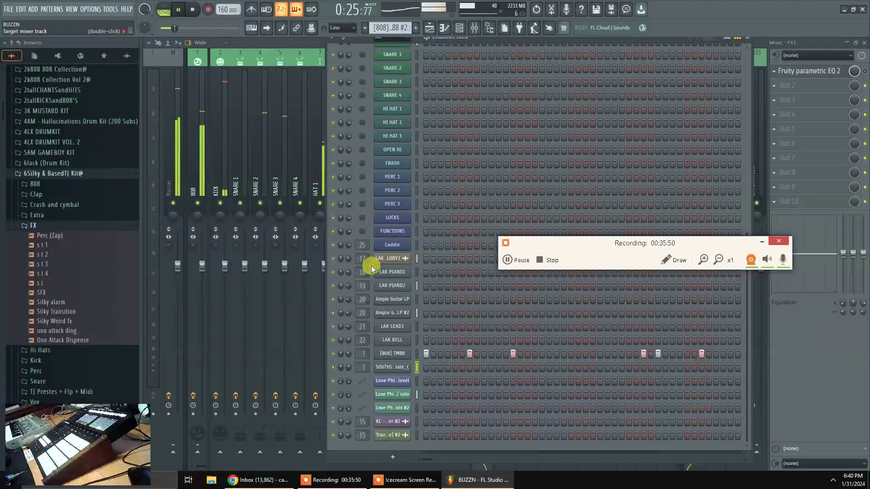
Lower the Trans FX (TheLongOne) #2 channel volume to 18% while the arrangement plays
click(747, 39)
key(F5)
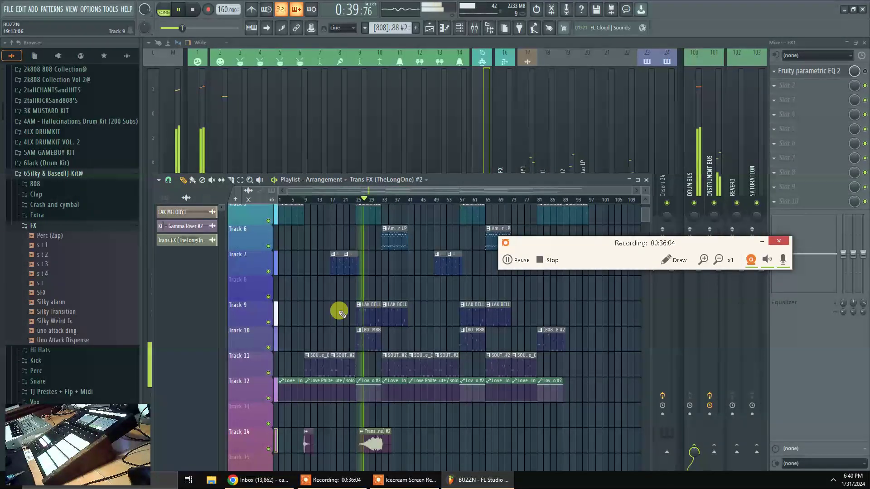
key(F5)
key(F5)
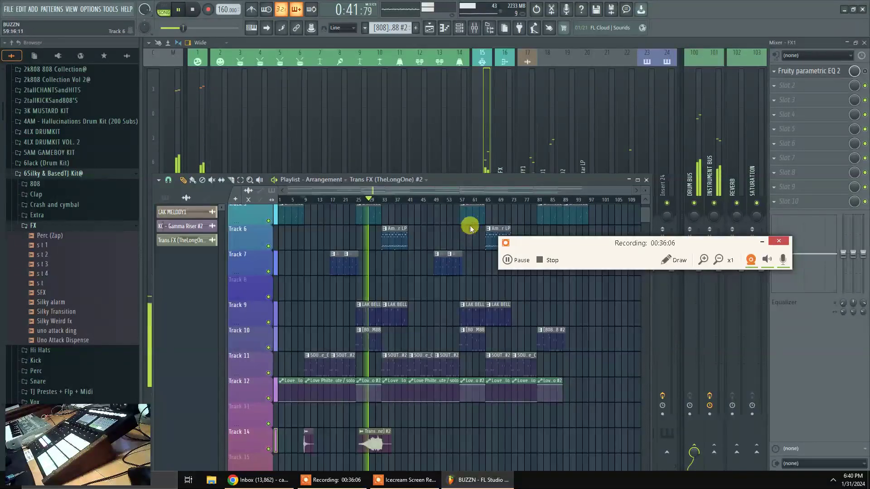
key(F5)
key(F6)
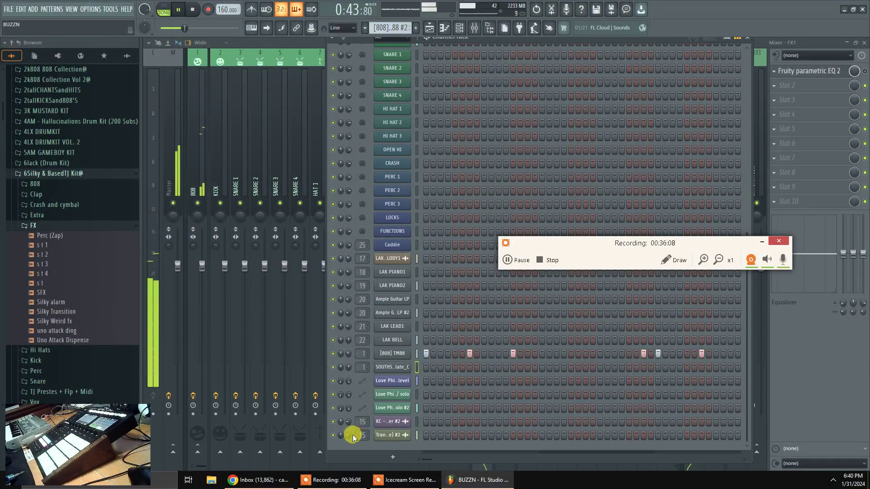
scroll(347, 438, down, 4)
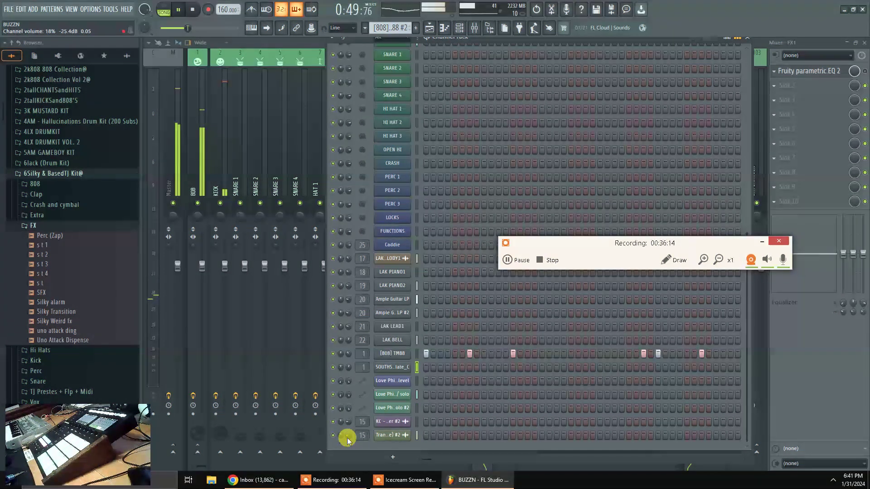
Check the mixer levels, channel rack and playlist while the arrangement keeps playing
key(F6)
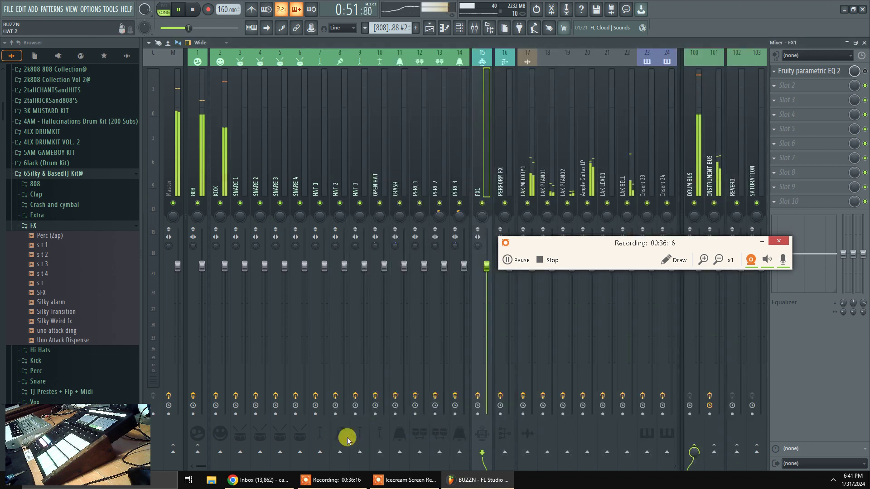
key(F5)
key(F5)
key(F6)
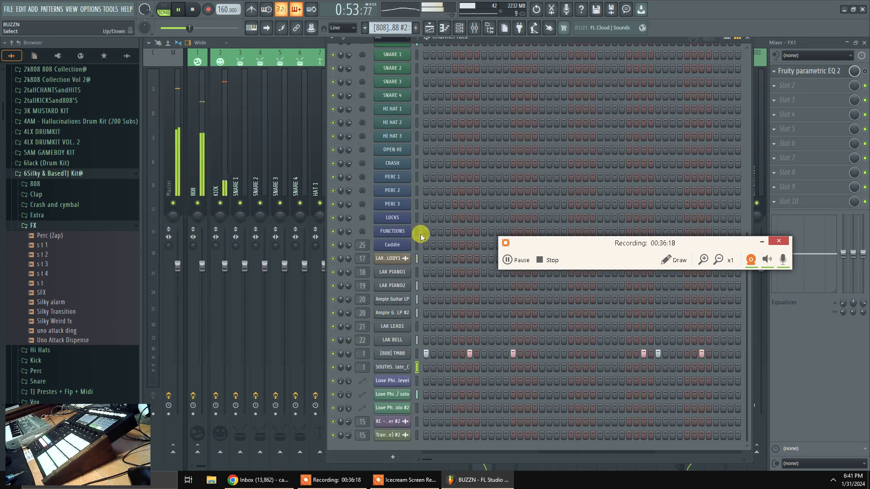
key(F6)
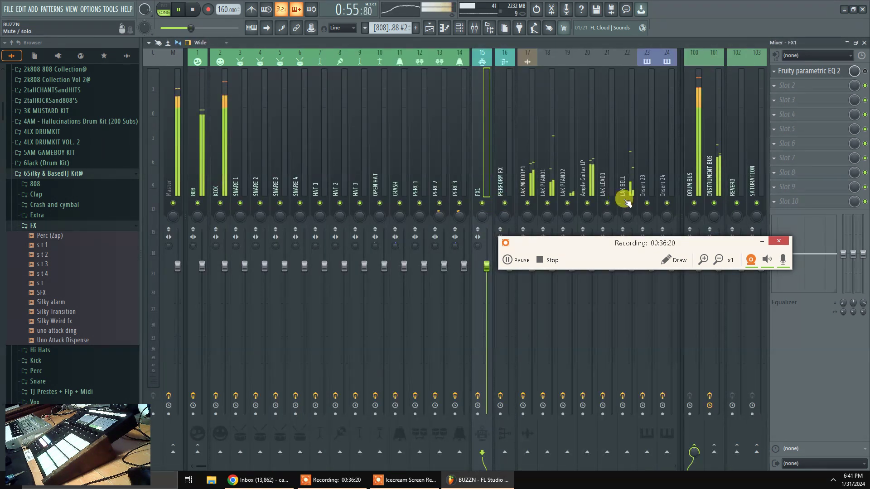
key(F5)
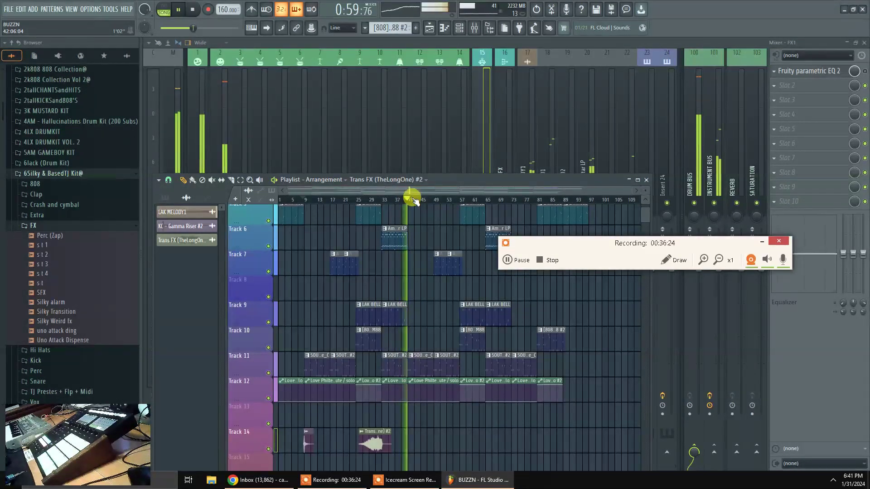
mouse_move(329, 471)
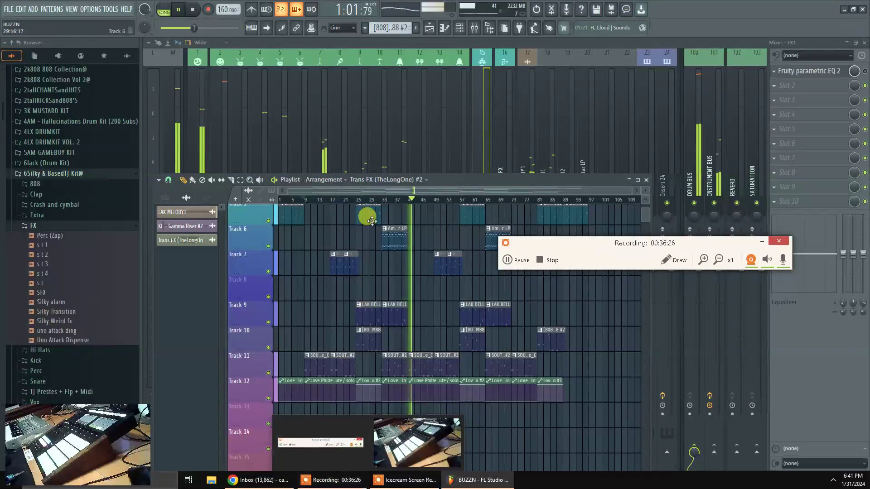
Duplicate the Gamma Riser and Trans FX clips on Track 14 to about bars 41 and 57, and audition the riser copy
key(space)
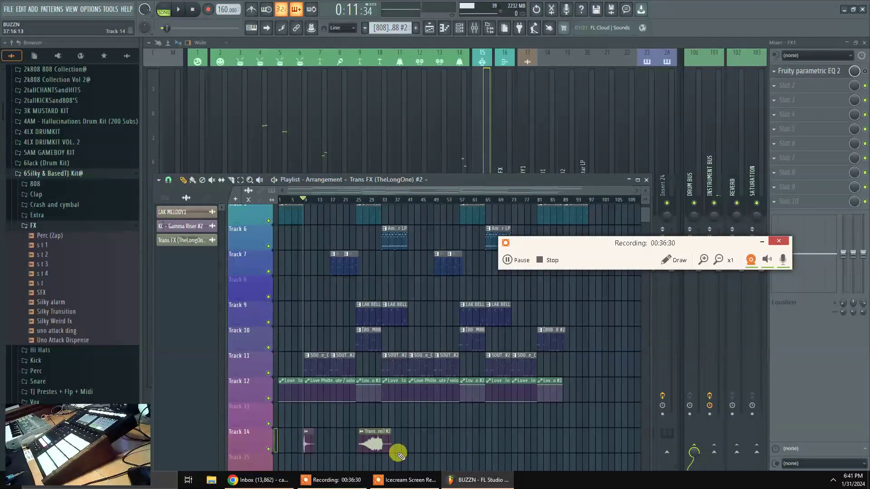
mouse_move(398, 453)
mouse_down()
mouse_move(307, 446)
mouse_move(397, 445)
mouse_move(619, 363)
mouse_move(549, 408)
mouse_move(405, 450)
mouse_up()
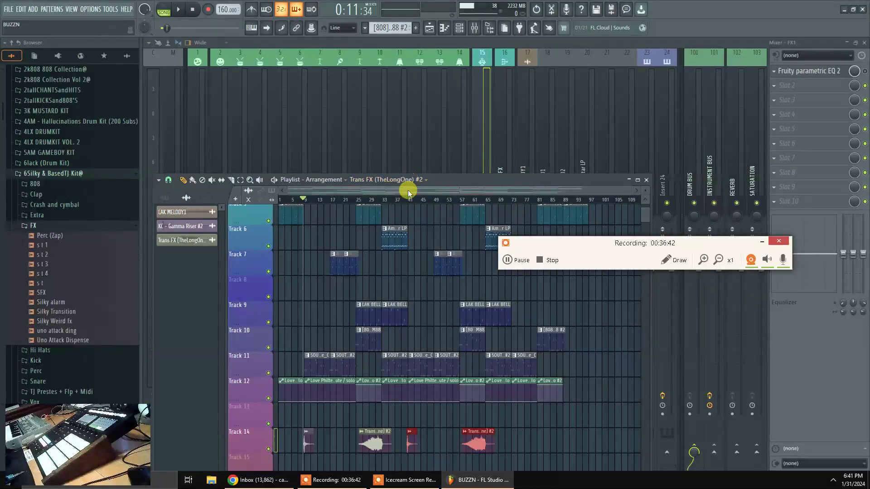
scroll(406, 200, up, 5)
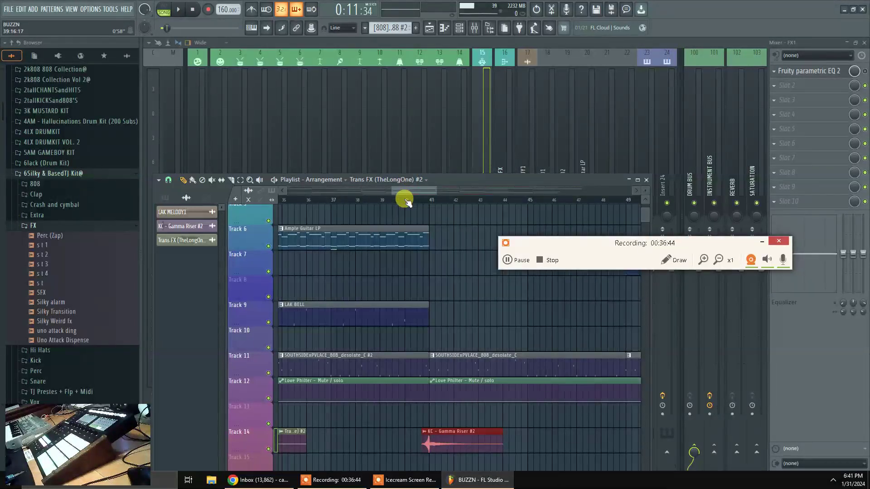
click(406, 200)
key(space)
scroll(414, 202, down, 1)
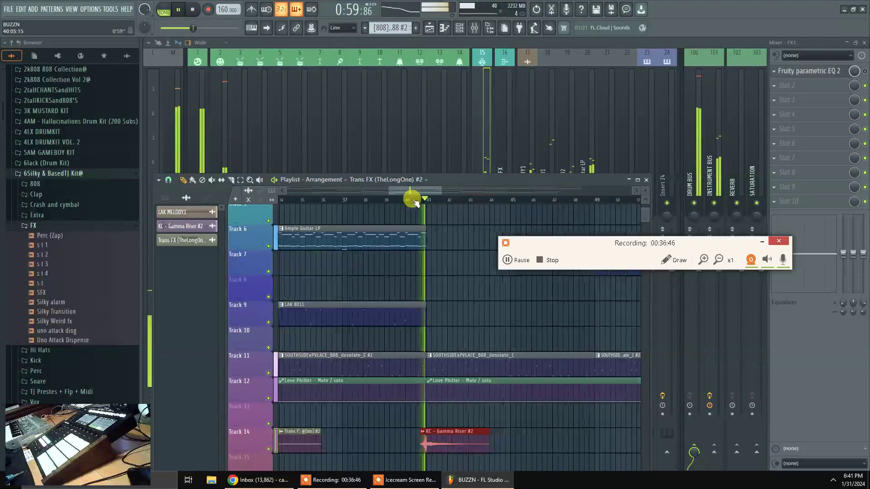
scroll(413, 202, down, 4)
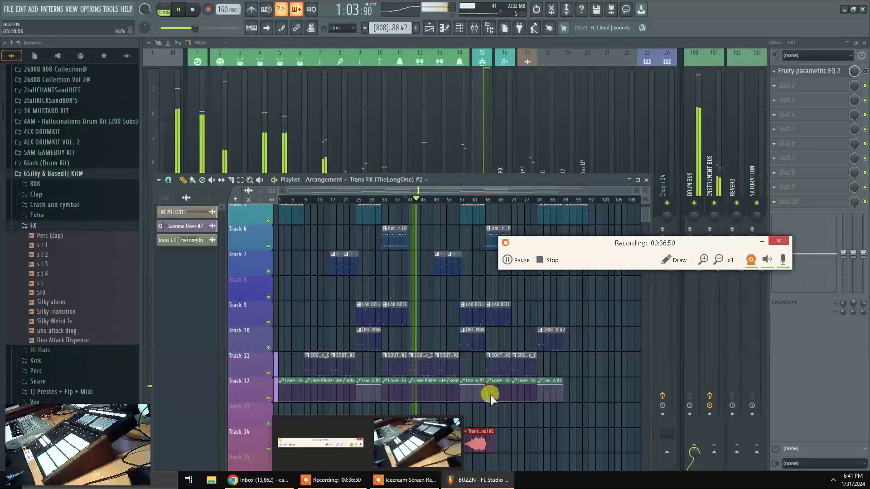
Duplicate the Gamma Riser and Trans FX clips on Track 14 to about bars 81 and 97, and delete the Trans FX copy at bar 97
drag(475, 443, 605, 443)
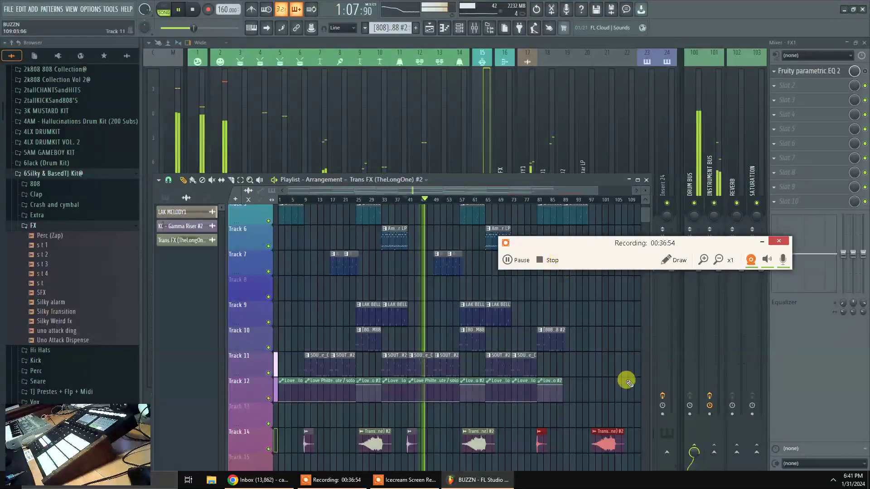
click(599, 363)
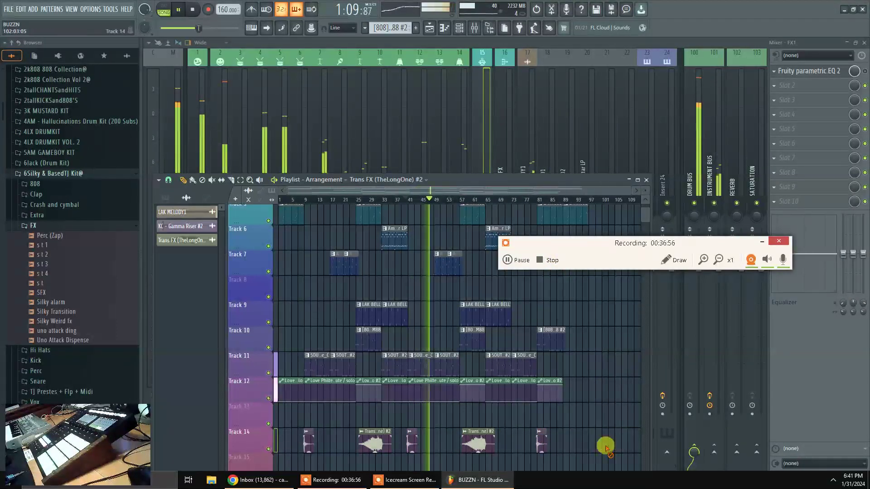
scroll(583, 374, up, 3)
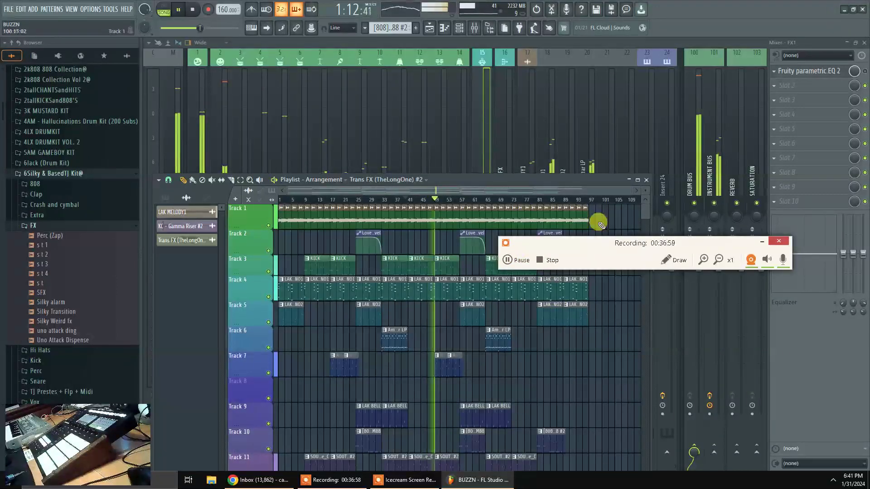
key(space)
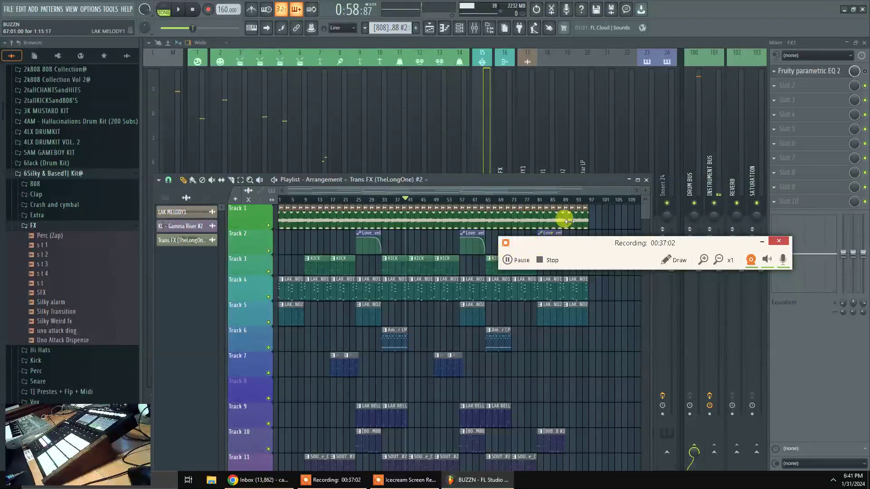
Close the playlist and mixer, display the piano roll, and look through all channels in the channel rack
click(648, 180)
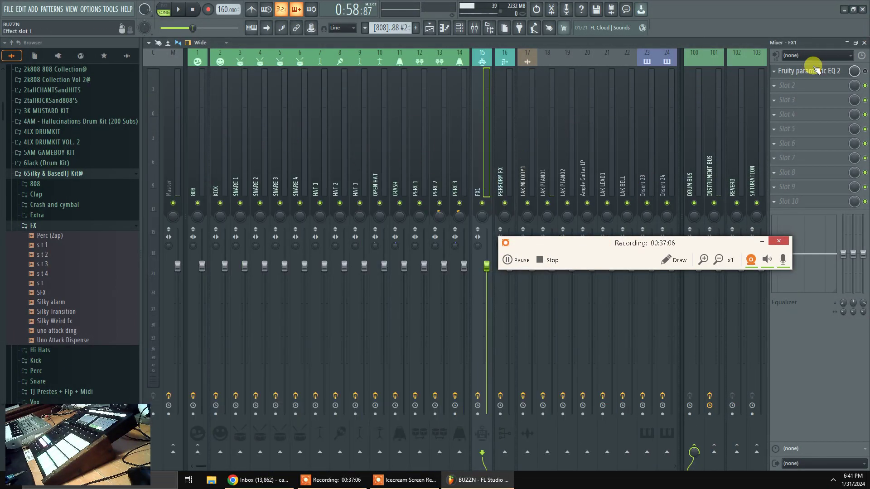
click(864, 43)
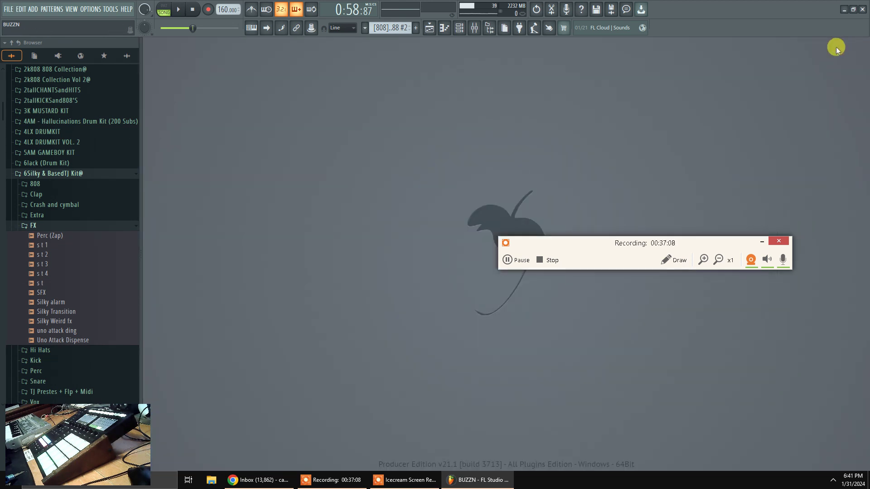
click(436, 27)
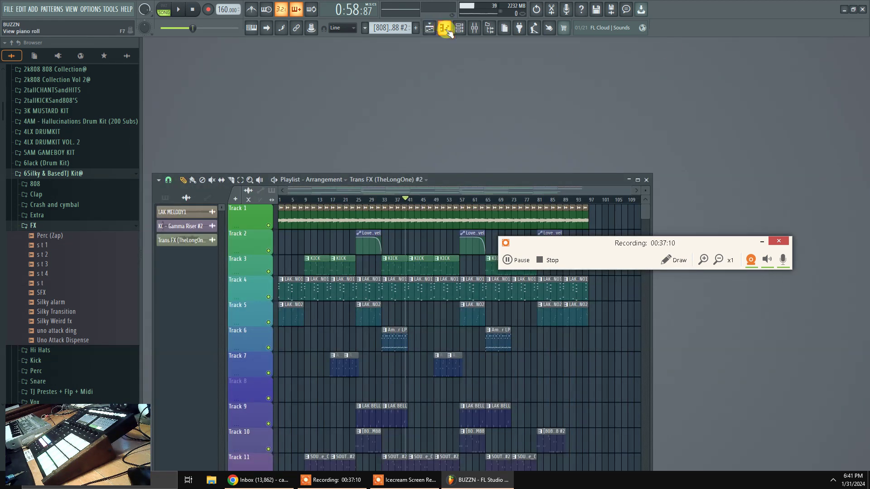
click(444, 31)
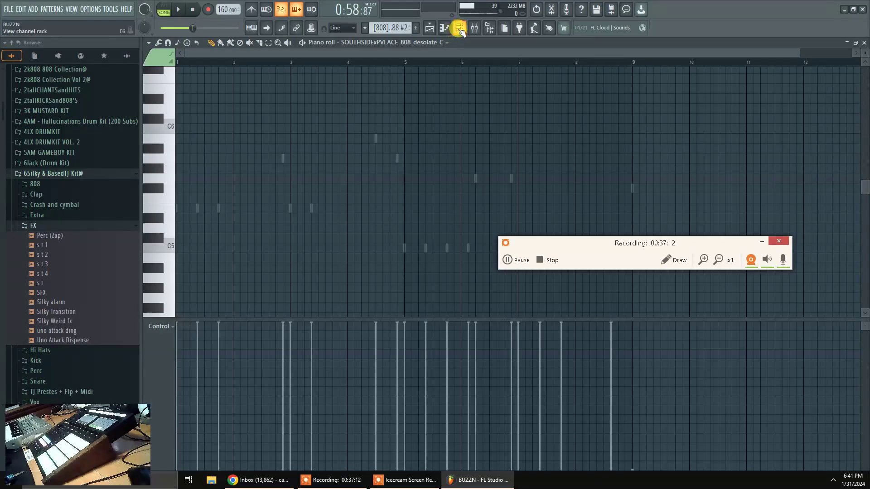
click(459, 28)
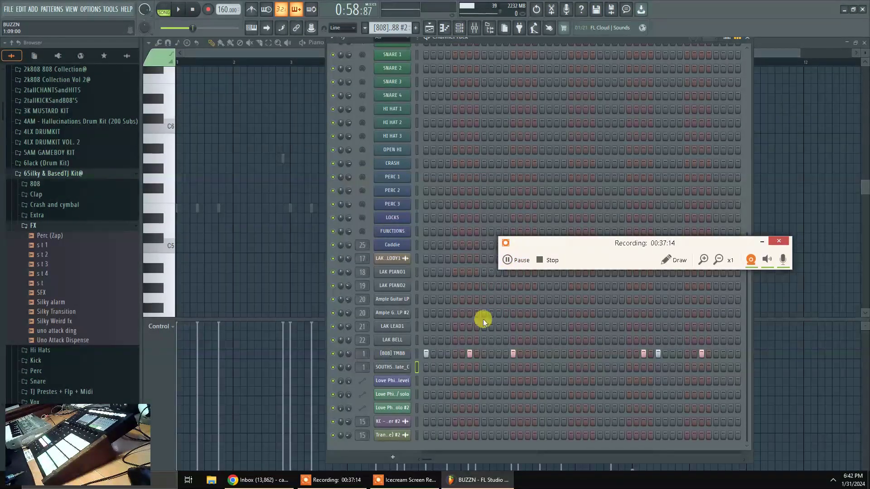
scroll(483, 319, up, 5)
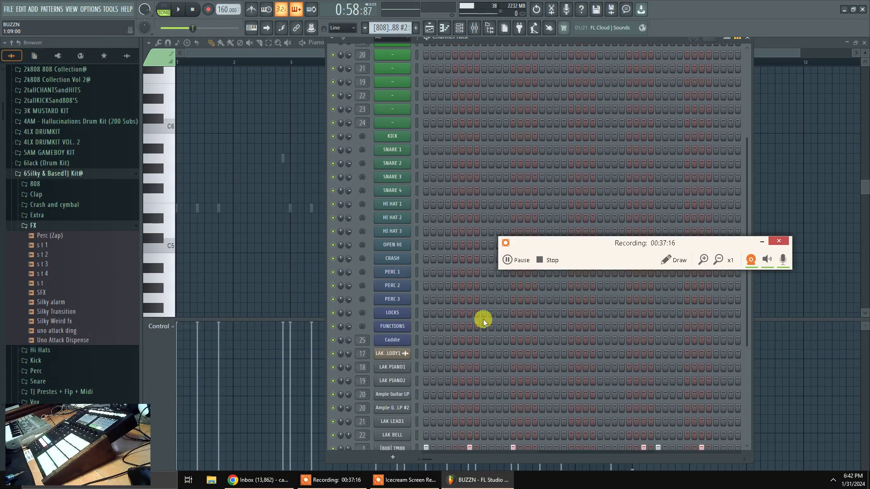
scroll(482, 319, down, 5)
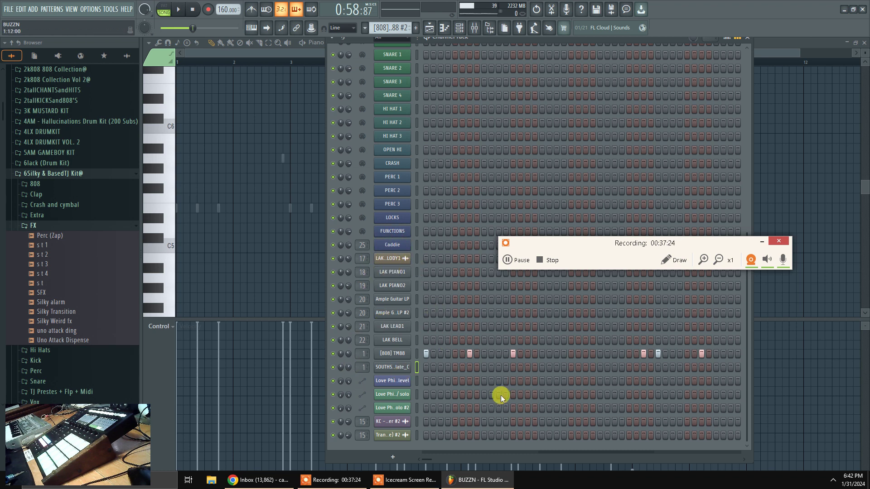
scroll(471, 390, up, 5)
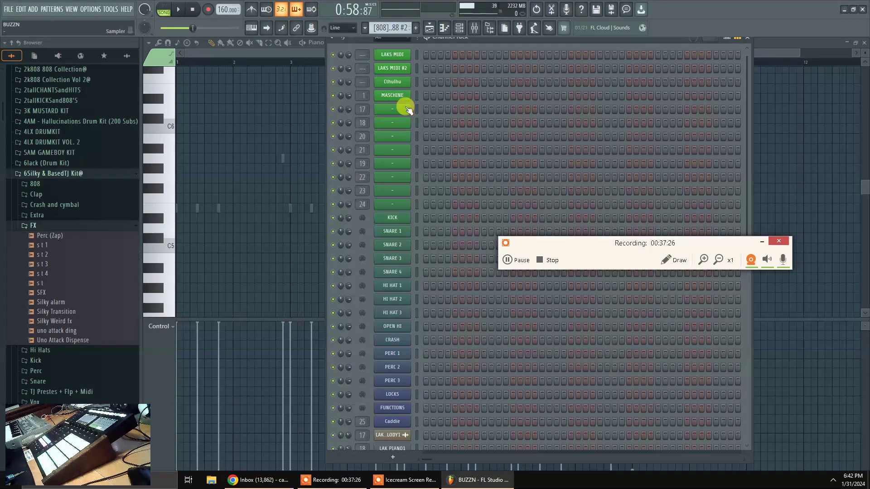
Open the MASCHINE instrument, examine all eight bars of the LAK'S KIT #334 drum pattern, and return to the channel rack
click(391, 98)
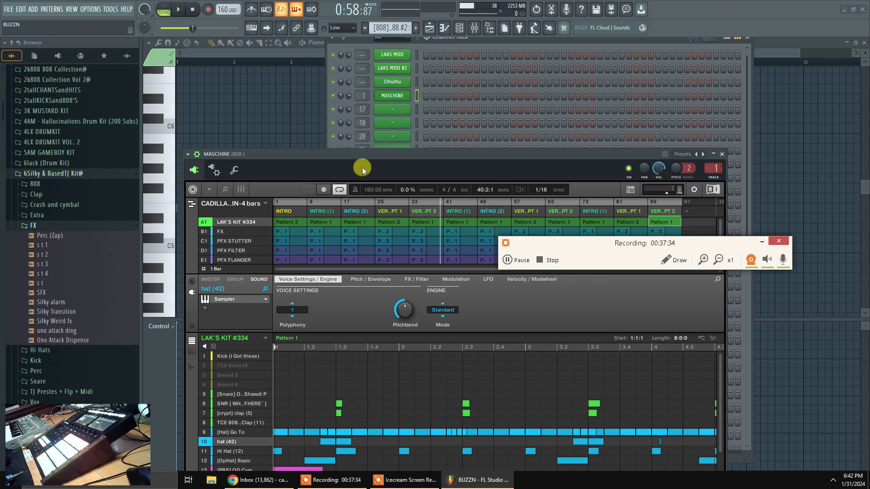
drag(452, 154, 462, 59)
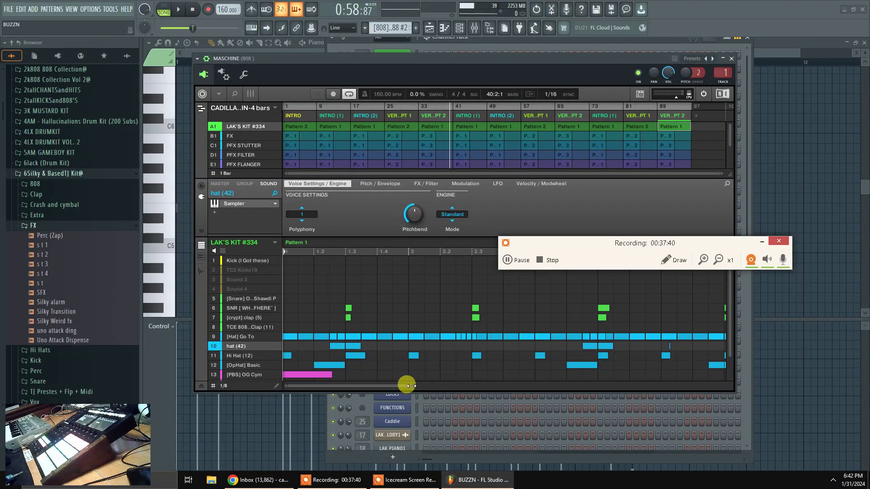
drag(408, 387, 720, 388)
drag(678, 247, 769, 452)
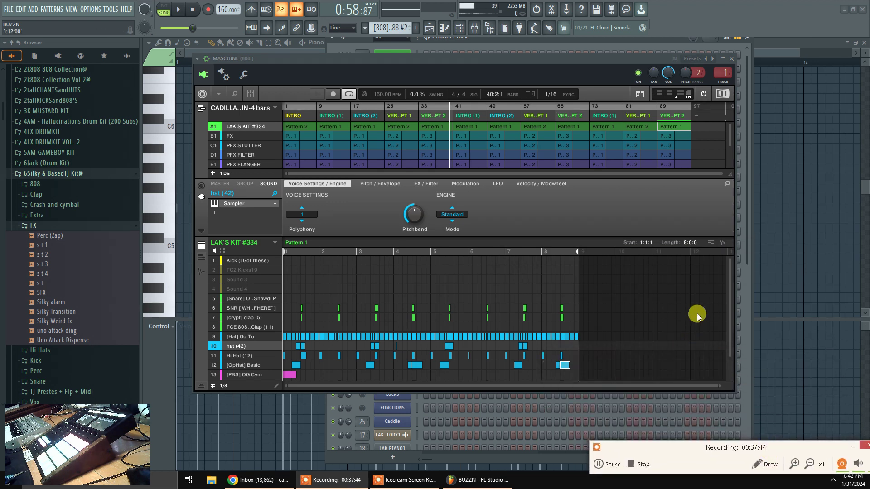
drag(731, 286, 731, 355)
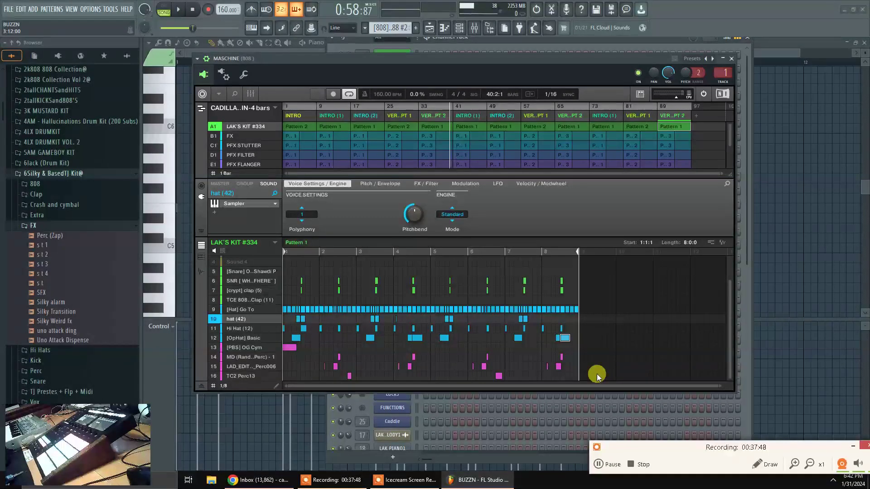
click(731, 60)
scroll(623, 319, down, 5)
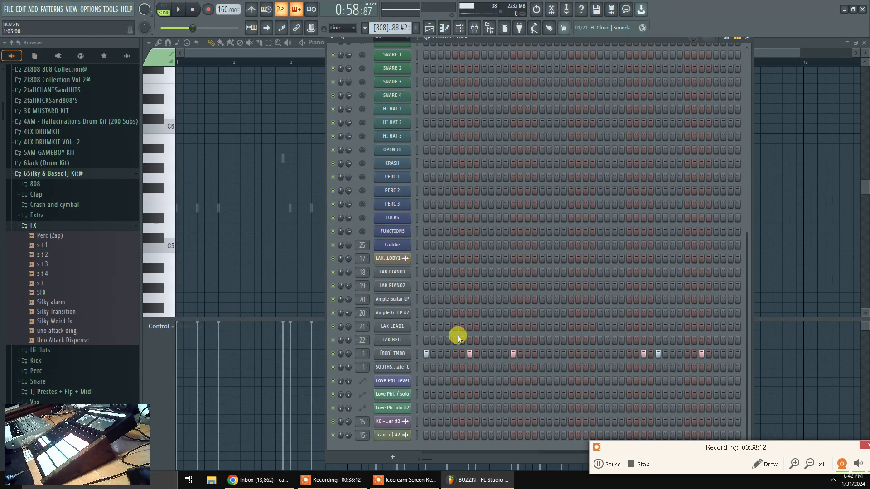
click(602, 464)
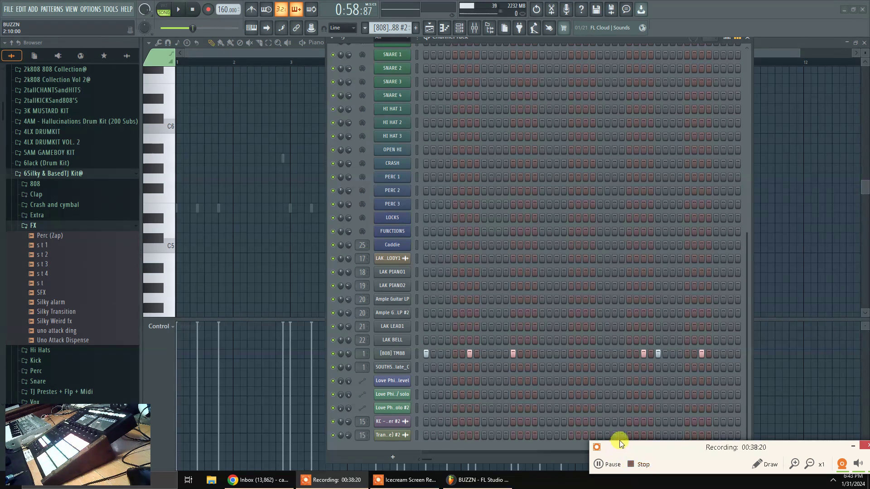
Play the song from the start while viewing the mixer and the playlist arrangement
click(180, 11)
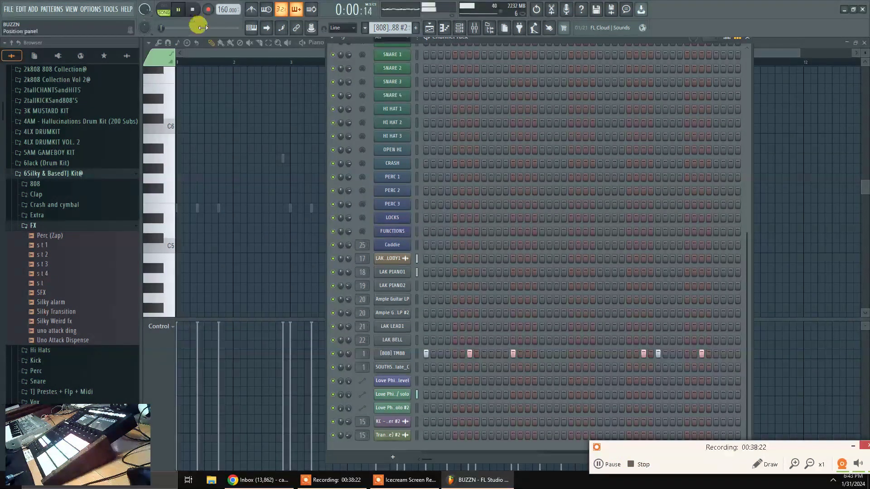
key(F9)
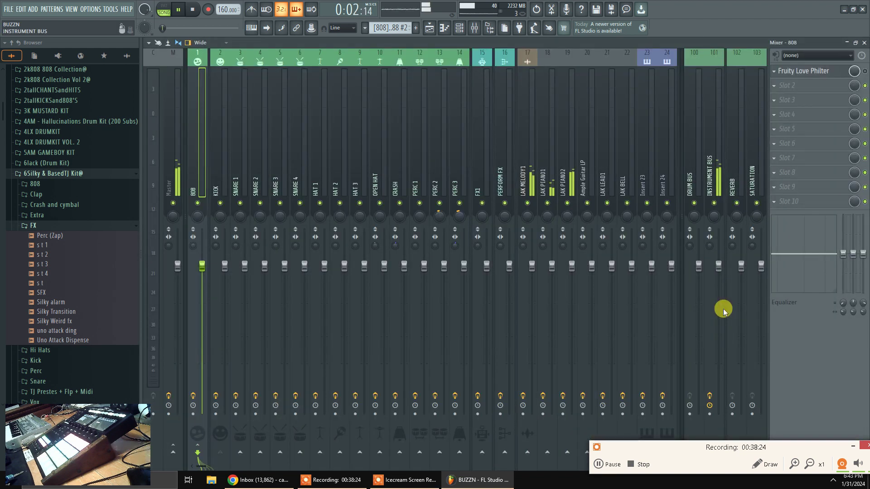
key(F5)
key(F6)
key(F6)
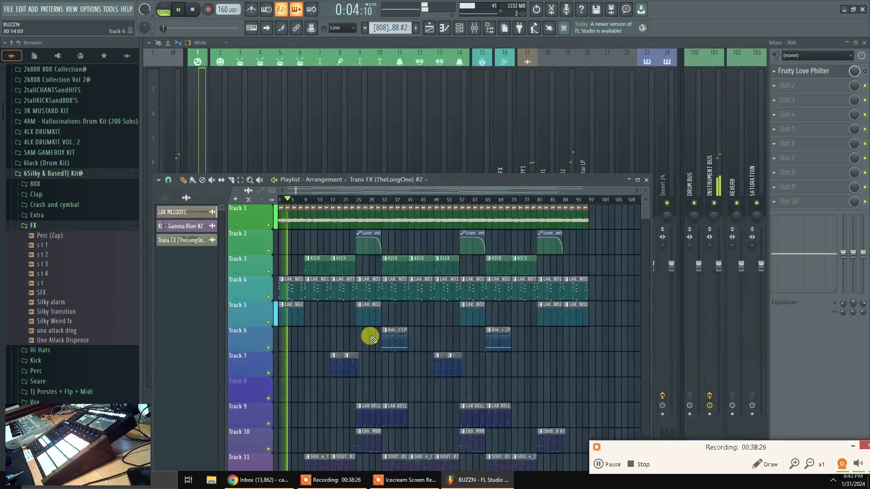
Look over the playlist, mixer and channel rack during playback, and restart the song from the beginning
scroll(362, 317, down, 4)
key(F9)
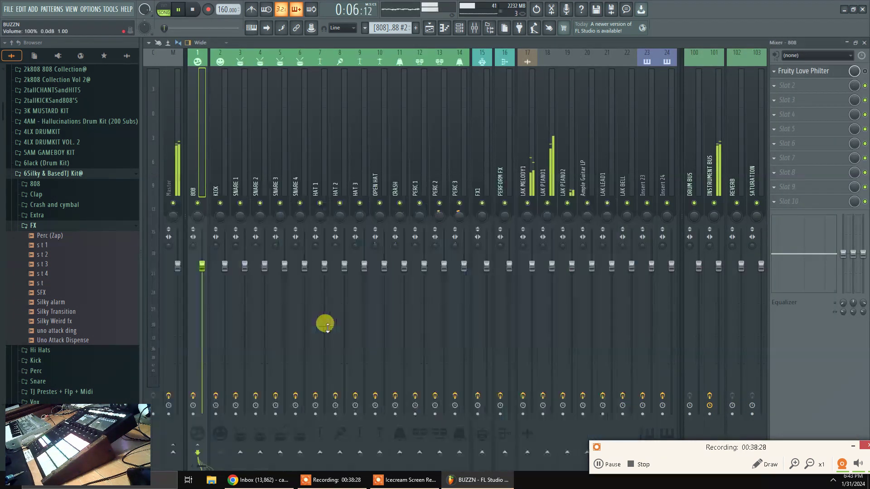
key(F5)
key(F6)
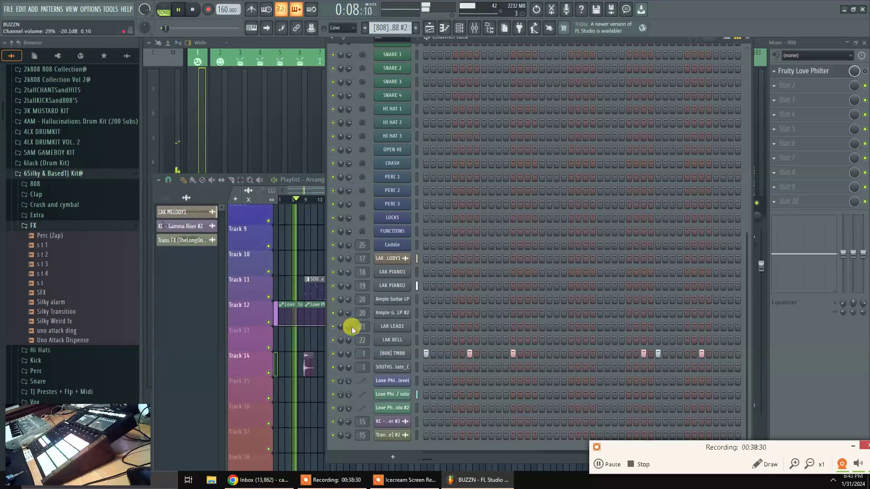
key(space)
key(space)
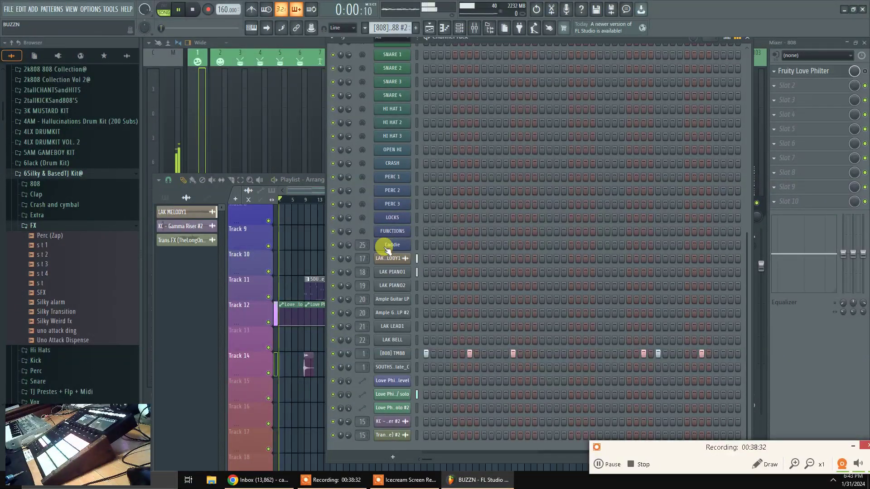
Stop playback, place the Caddie (efx2) sample at the start of Track 16, and extend its clip to about bar 14
click(396, 247)
key(space)
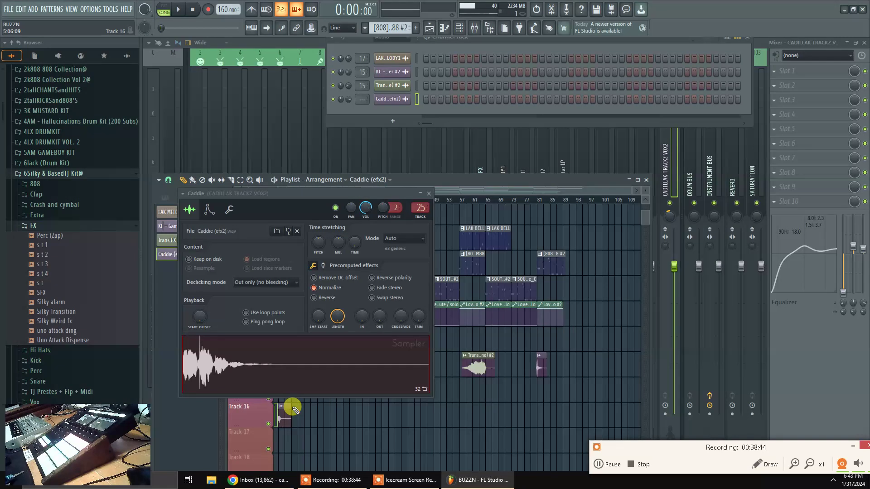
drag(286, 406, 323, 410)
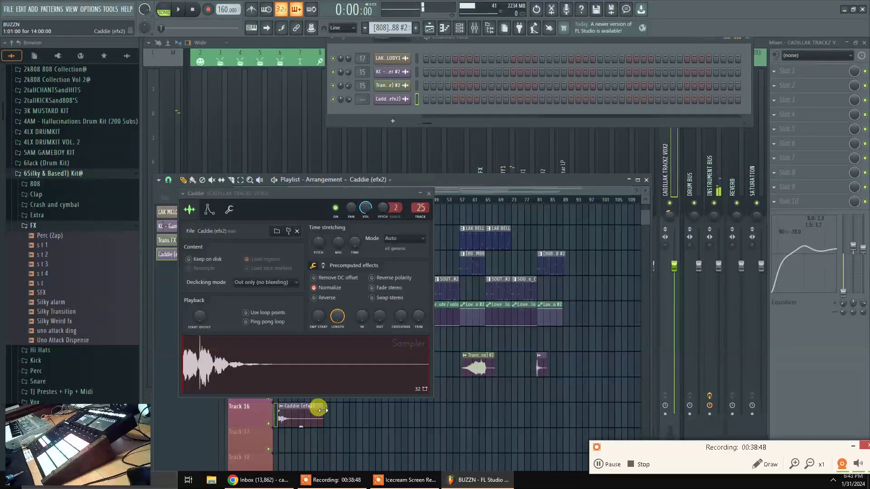
Play the song with the new clip, route the Caddie (efx2) channel to mixer track 25, stop playback, and close its sampler settings
key(space)
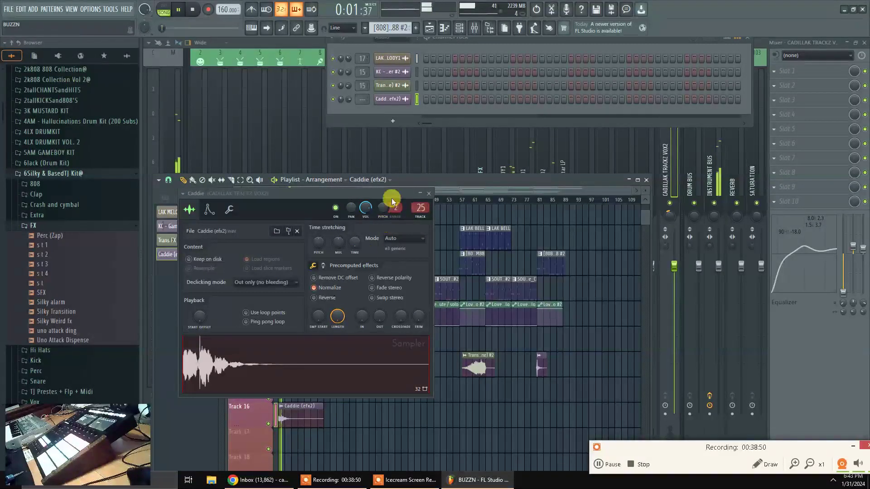
drag(363, 93, 362, 113)
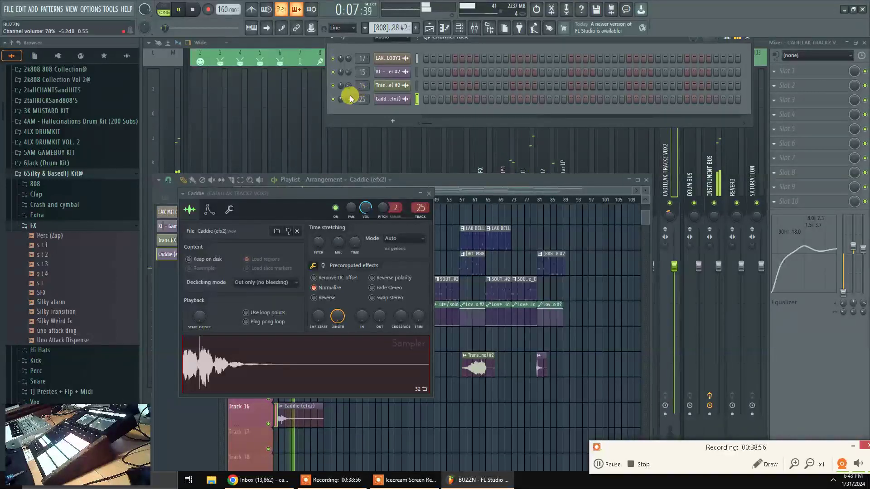
key(space)
click(380, 174)
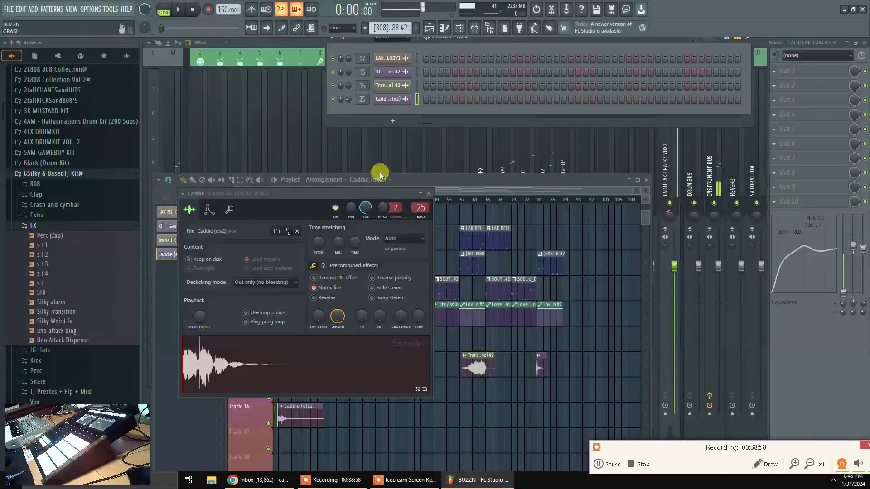
click(434, 194)
Play the song from the start and clear the workspace of the playlist, channel rack, mixer and piano roll
key(space)
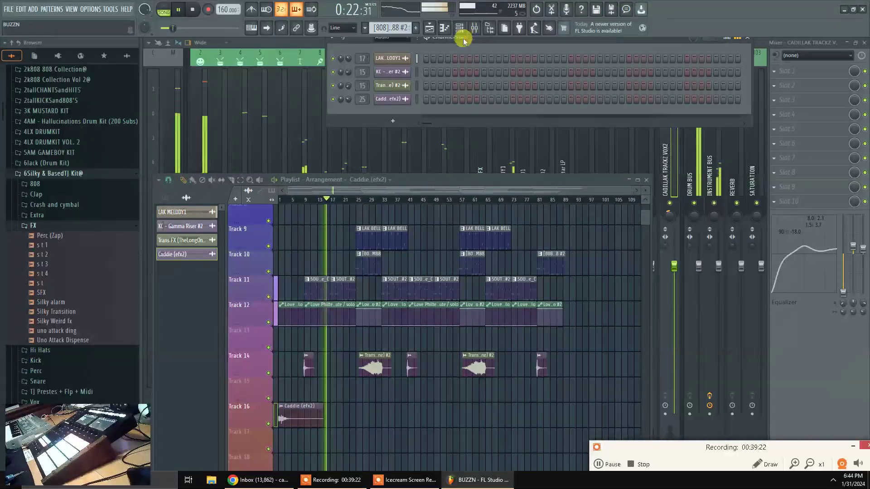
click(646, 180)
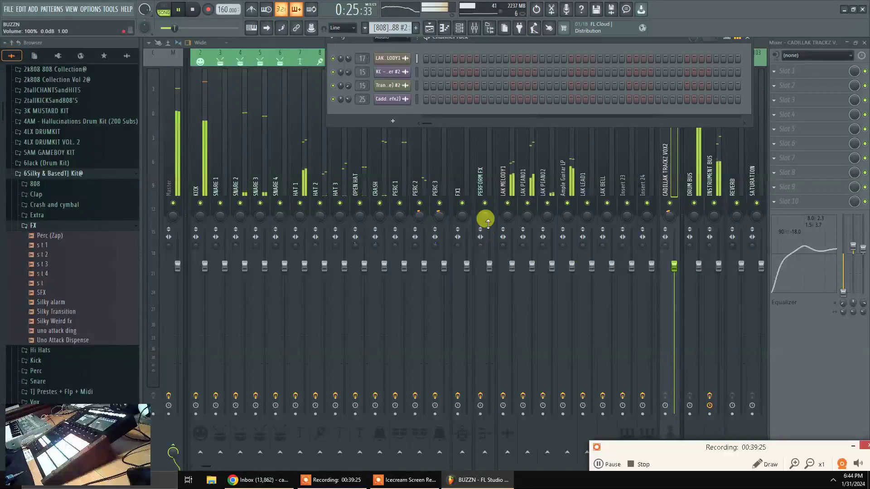
click(749, 40)
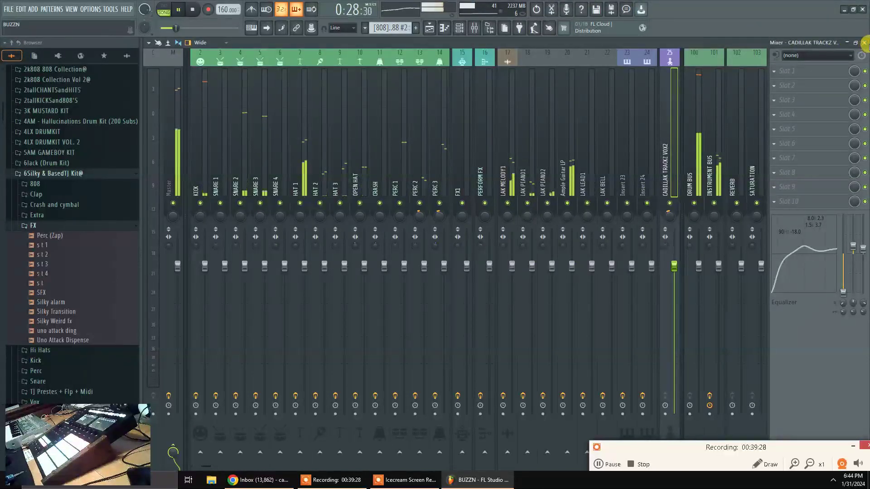
key(F7)
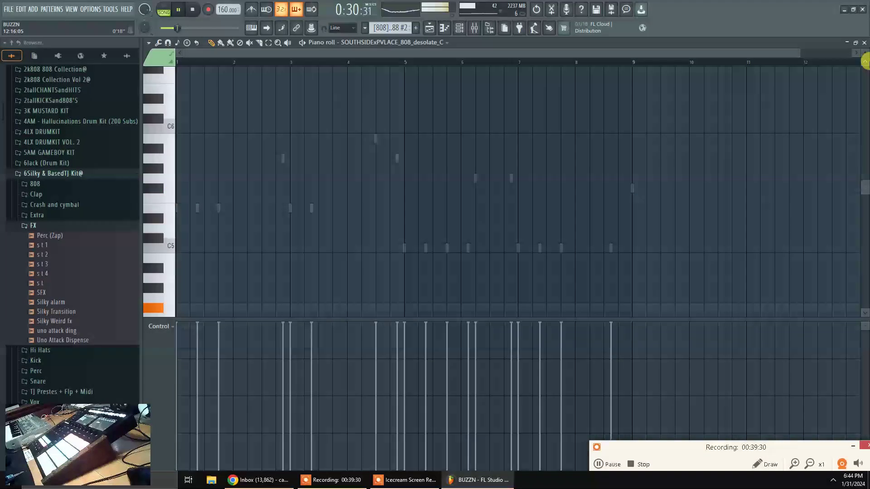
click(864, 43)
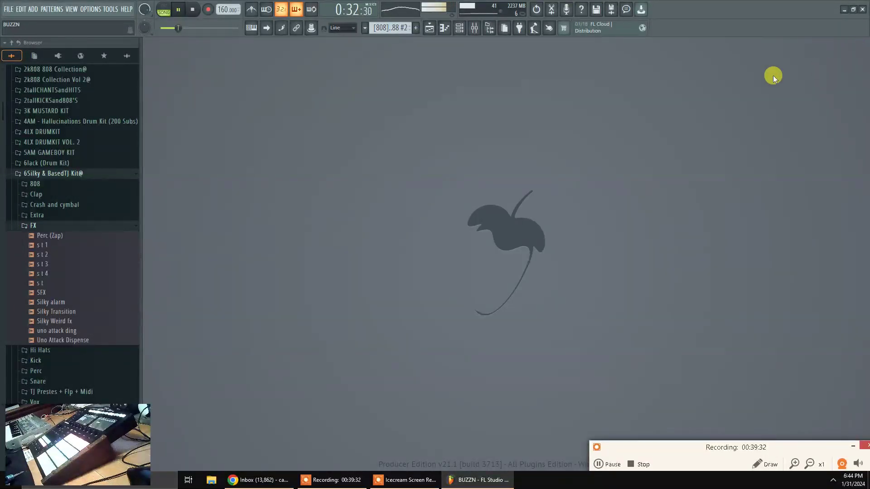
key(F6)
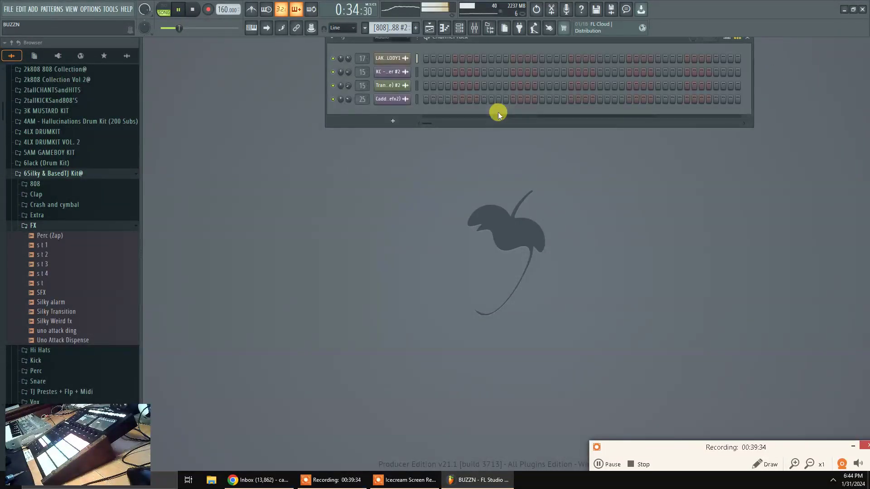
key(F7)
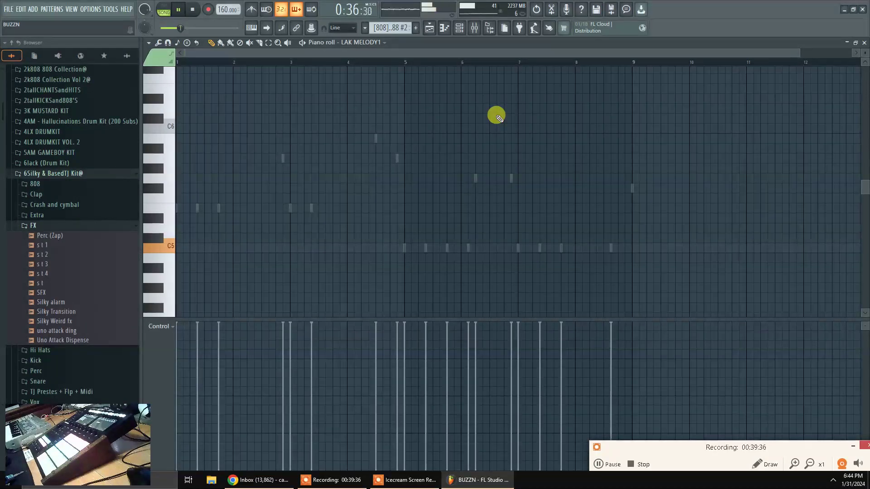
key(F6)
key(F6)
key(F7)
key(F7)
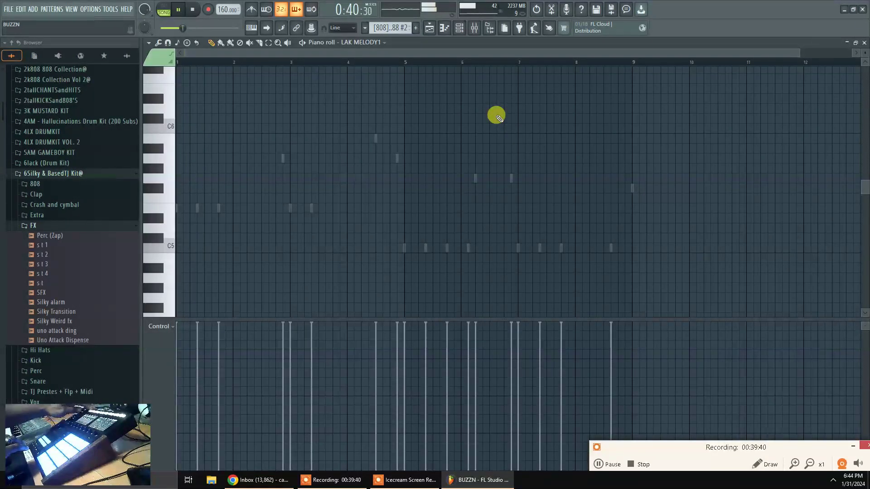
key(F5)
key(F5)
key(F7)
key(F6)
key(F6)
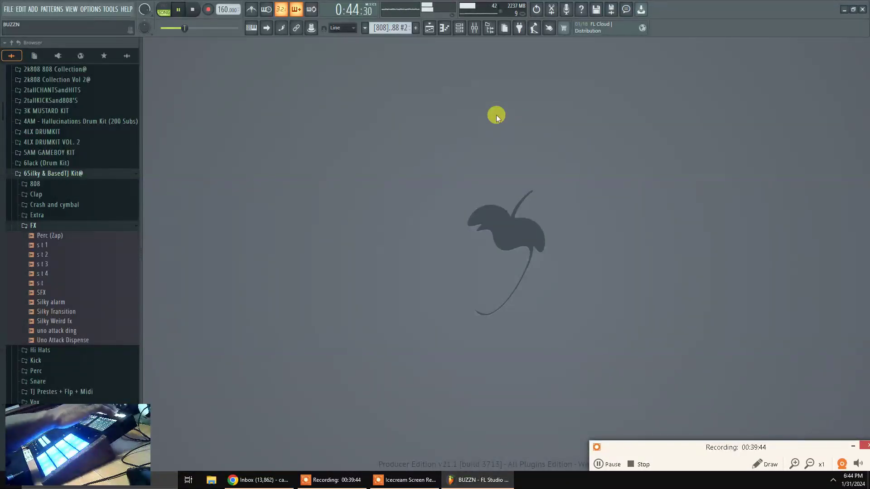
Review the playlist arrangement, mixer levels and all channels in the channel rack during playback, and stop the song
key(F5)
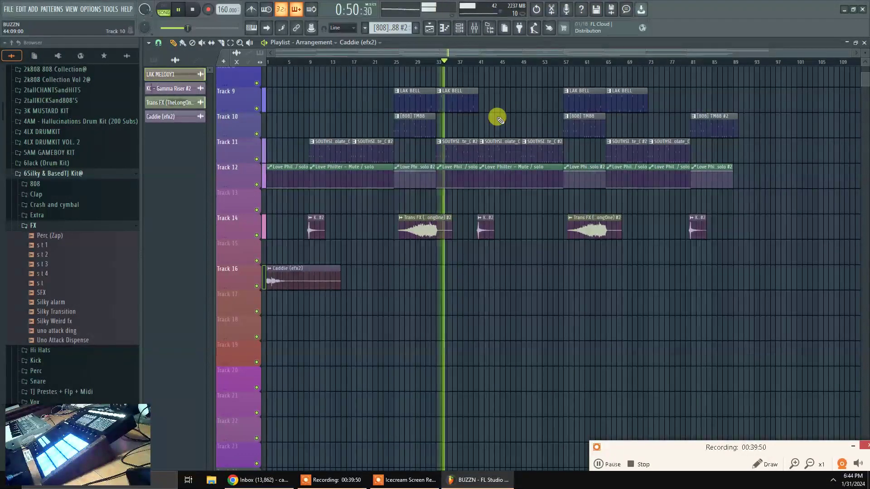
key(F9)
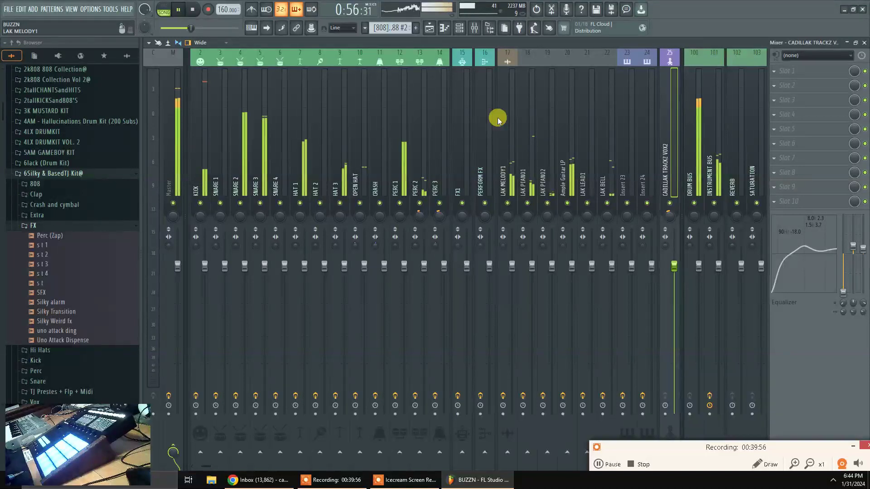
key(F6)
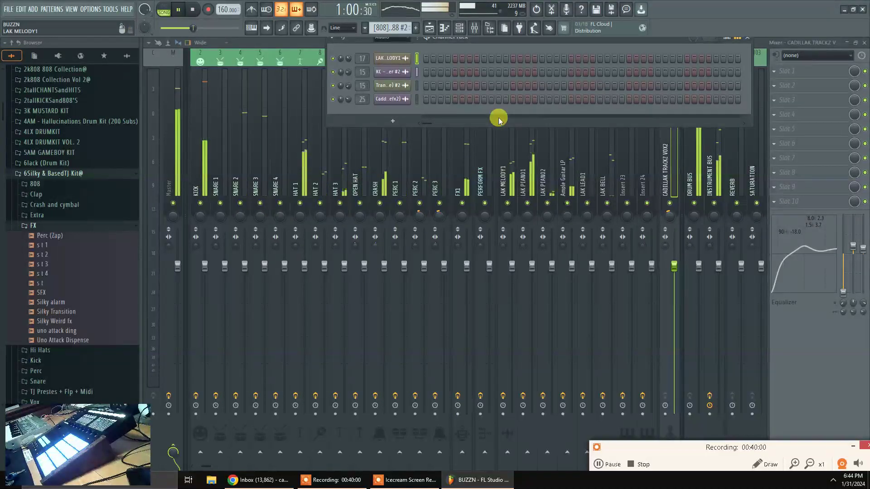
click(395, 38)
click(395, 48)
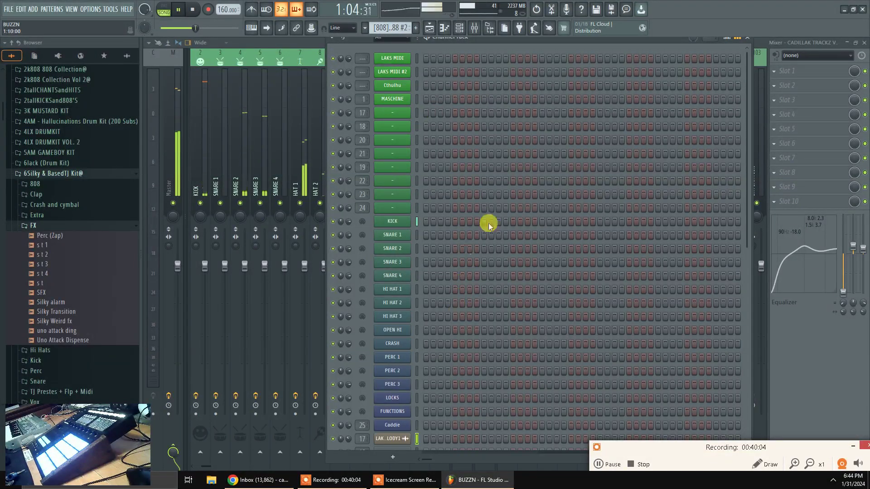
key(F6)
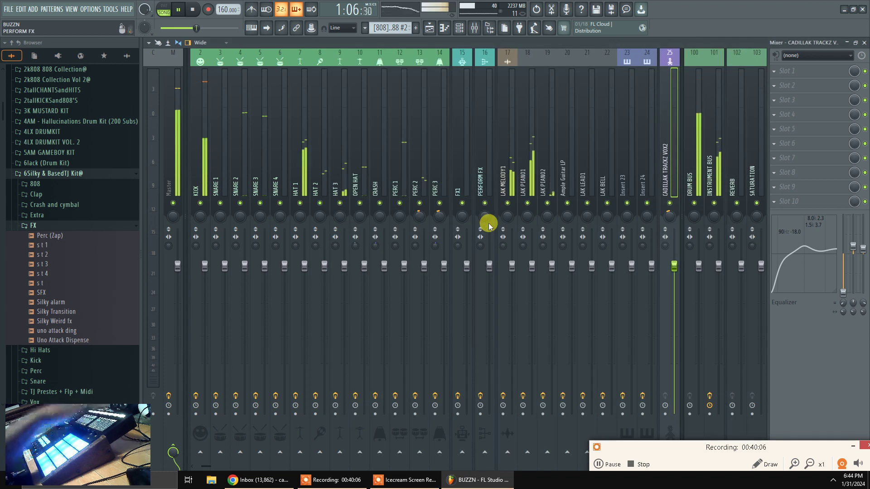
key(F5)
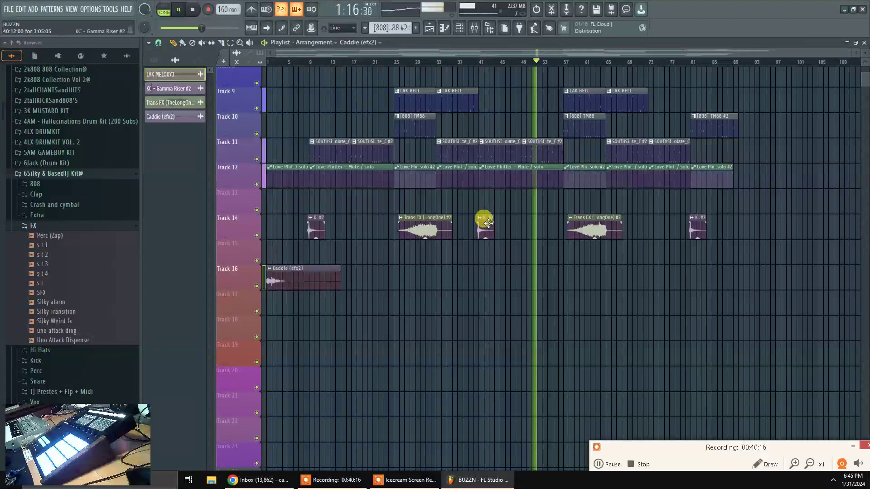
key(space)
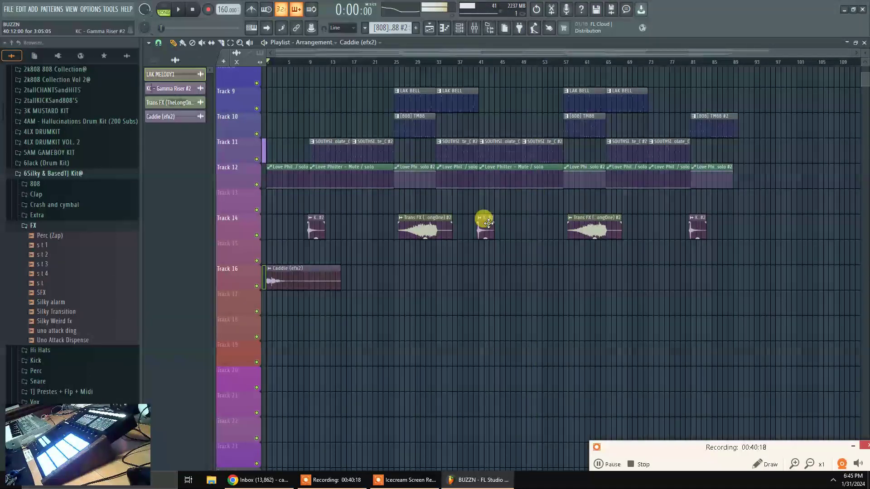